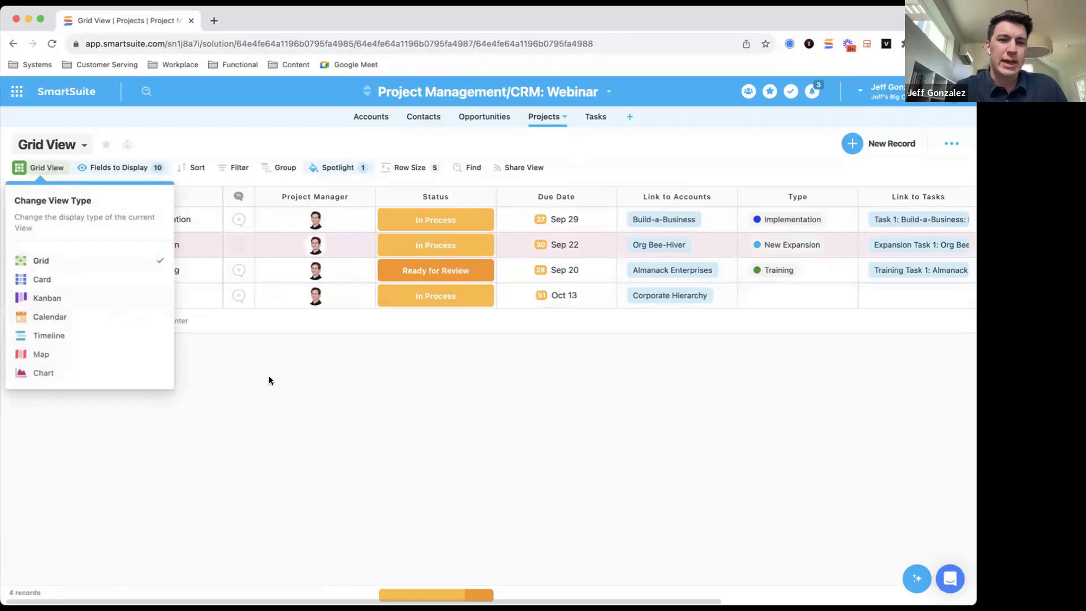
Review the columns of the Projects grid and inspect the Project Budget field's settings without changing them.
{"action": "left_click", "coordinate": [293, 278]}
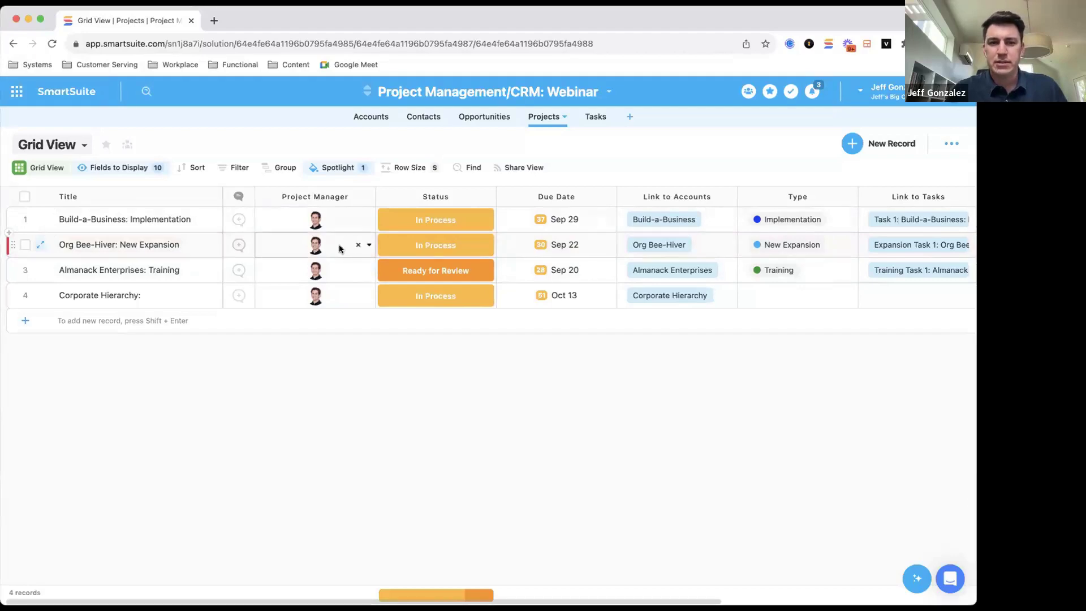
{"action": "scroll", "coordinate": [559, 252], "scroll_direction": "right", "scroll_amount": 5}
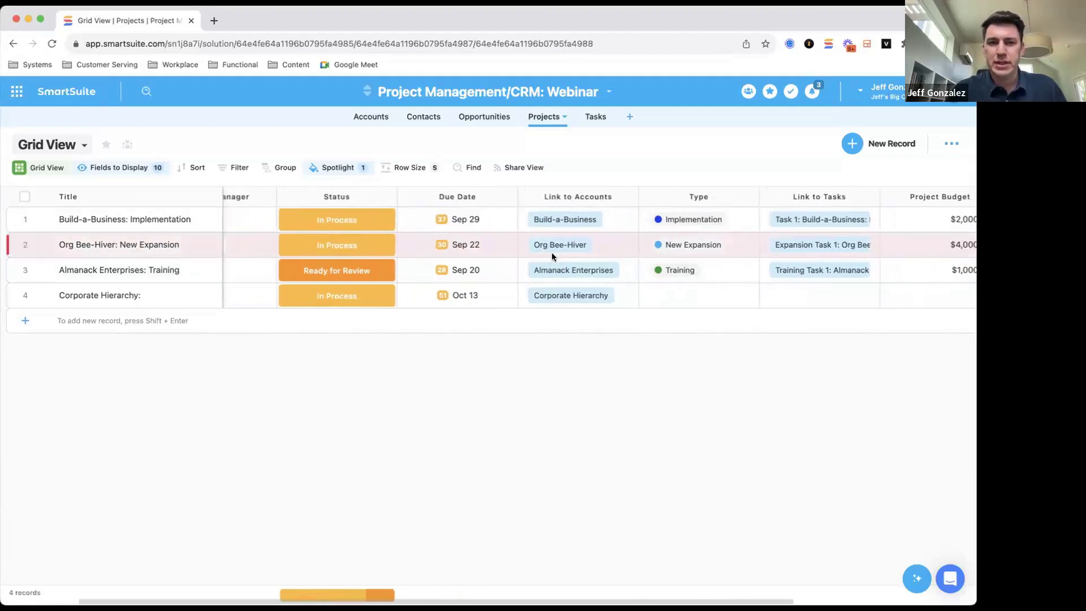
{"action": "scroll", "coordinate": [573, 271], "scroll_direction": "right", "scroll_amount": 4}
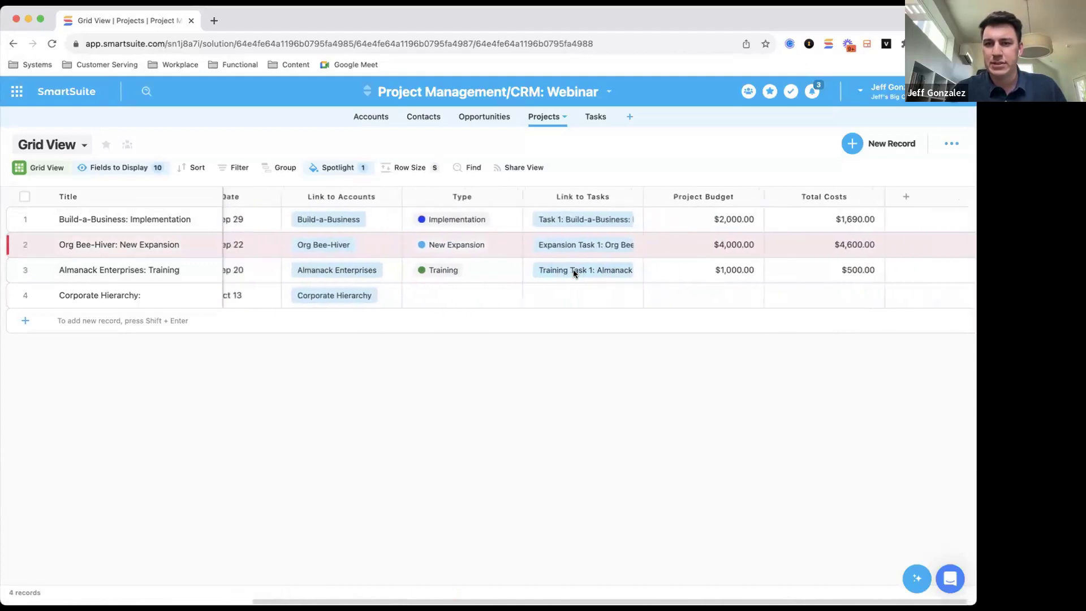
{"action": "scroll", "coordinate": [573, 272], "scroll_direction": "left", "scroll_amount": 7}
{"action": "scroll", "coordinate": [573, 273], "scroll_direction": "right", "scroll_amount": 7}
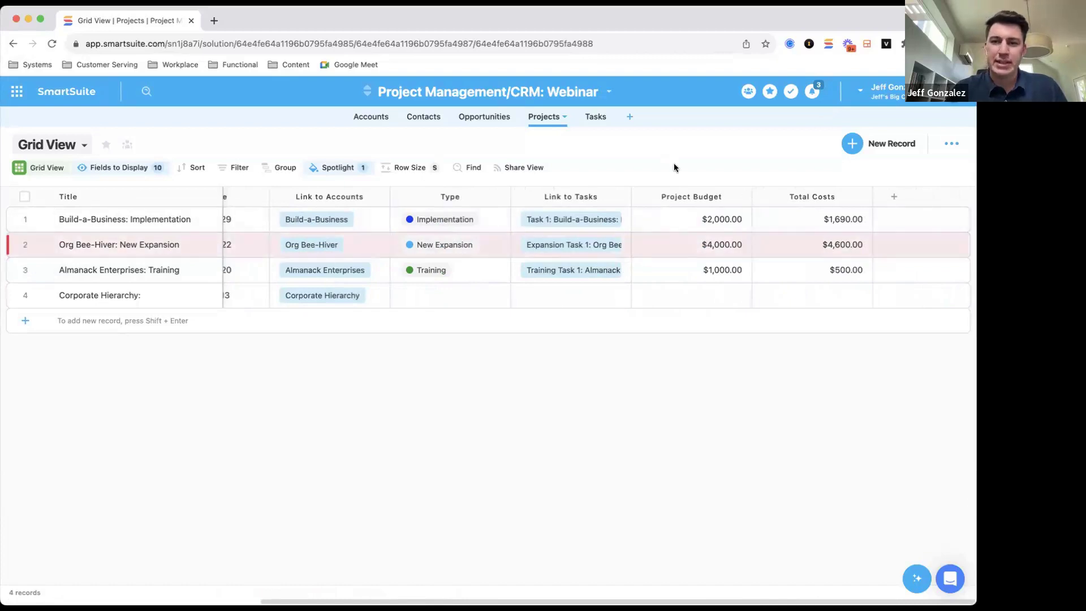
{"action": "left_click", "coordinate": [673, 198]}
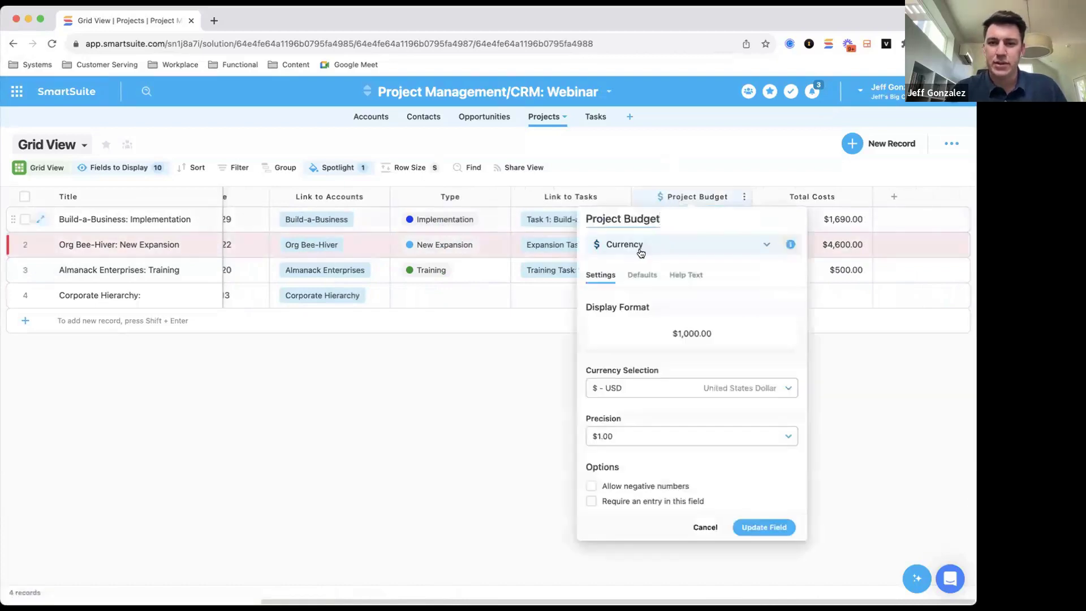
{"action": "left_click", "coordinate": [690, 164]}
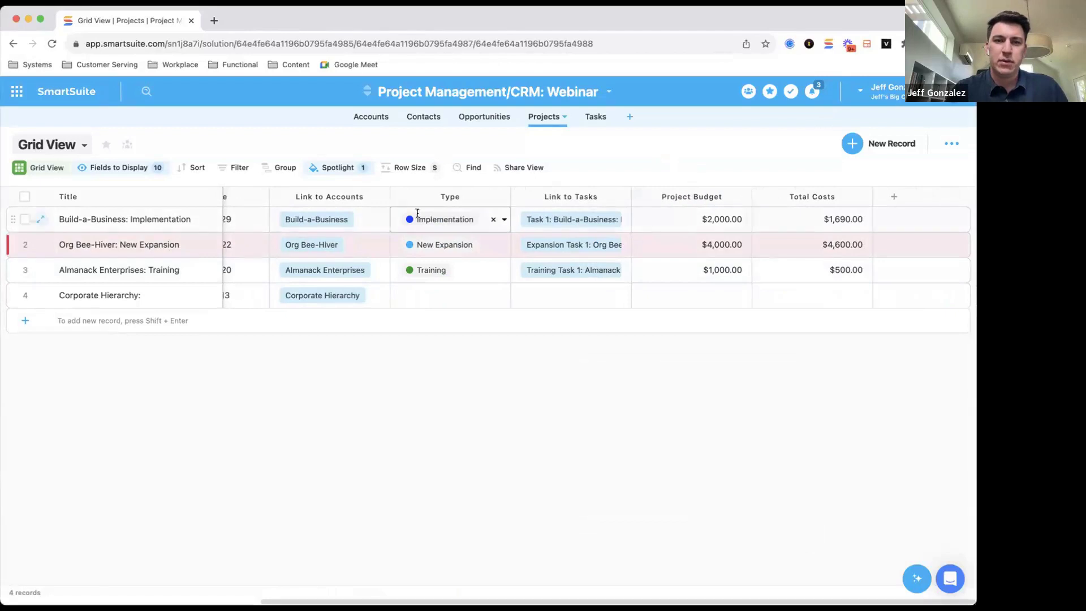
Widen the Link to Tasks column in Projects and the Title column in Tasks so their full entries can be read.
{"action": "left_click_drag", "start_coordinate": [630, 196], "coordinate": [819, 197]}
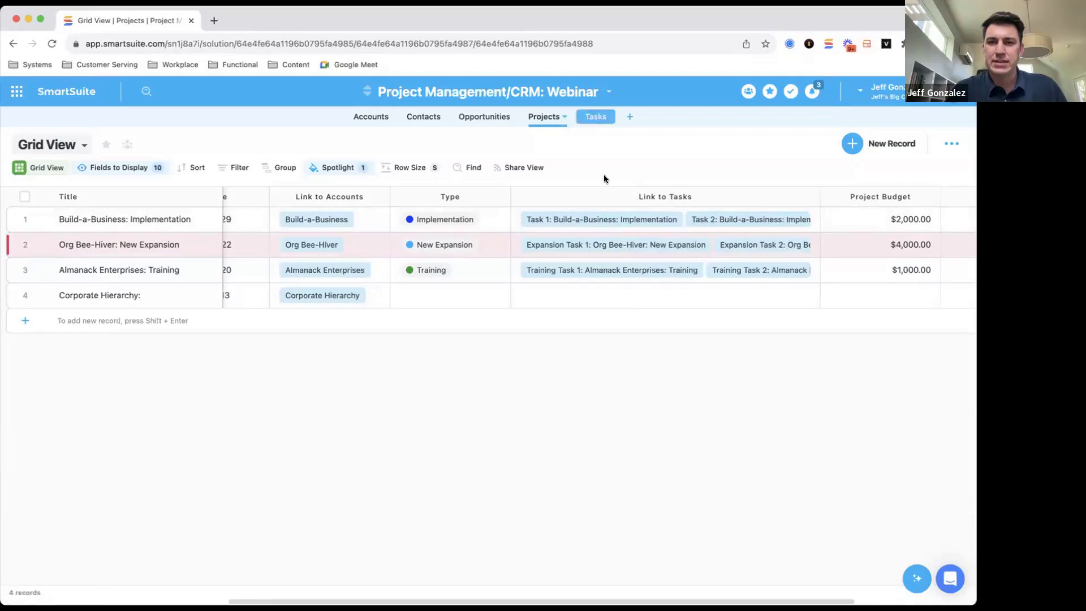
{"action": "left_click", "coordinate": [590, 117]}
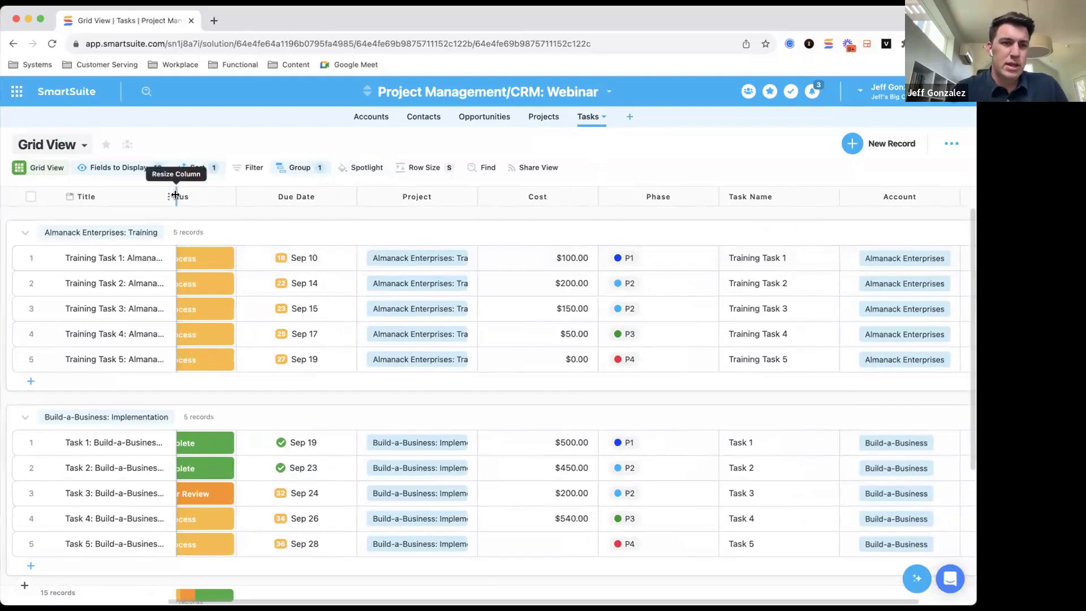
{"action": "left_click_drag", "start_coordinate": [176, 195], "coordinate": [286, 205]}
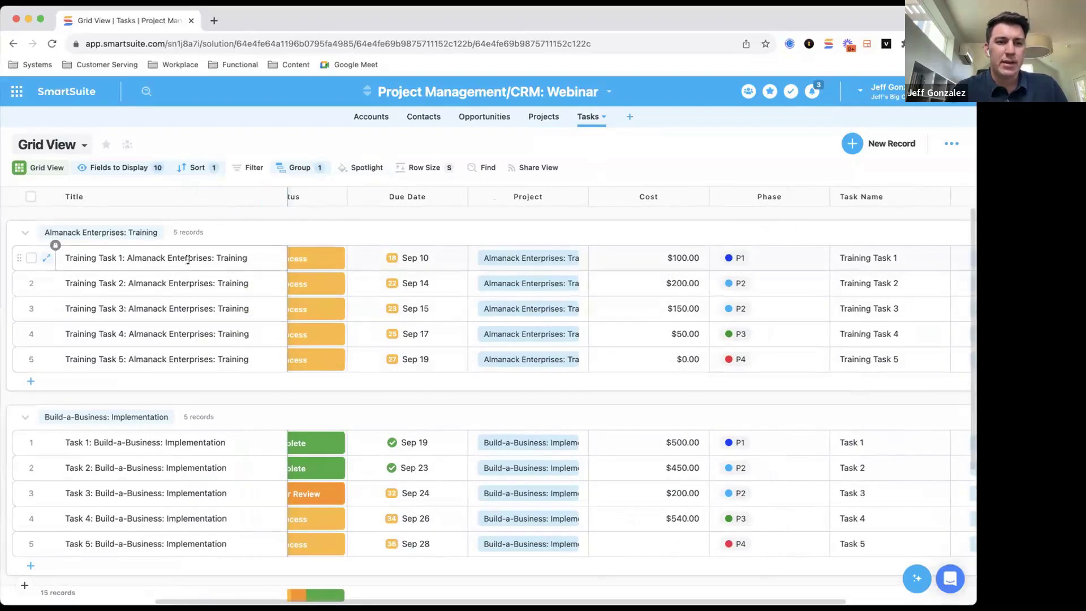
View the Almanack Enterprises: Training project record linked to Training Task 1, examining its account, tasks, costs and budget, and close it.
{"action": "left_click", "coordinate": [508, 257]}
{"action": "left_click", "coordinate": [508, 257]}
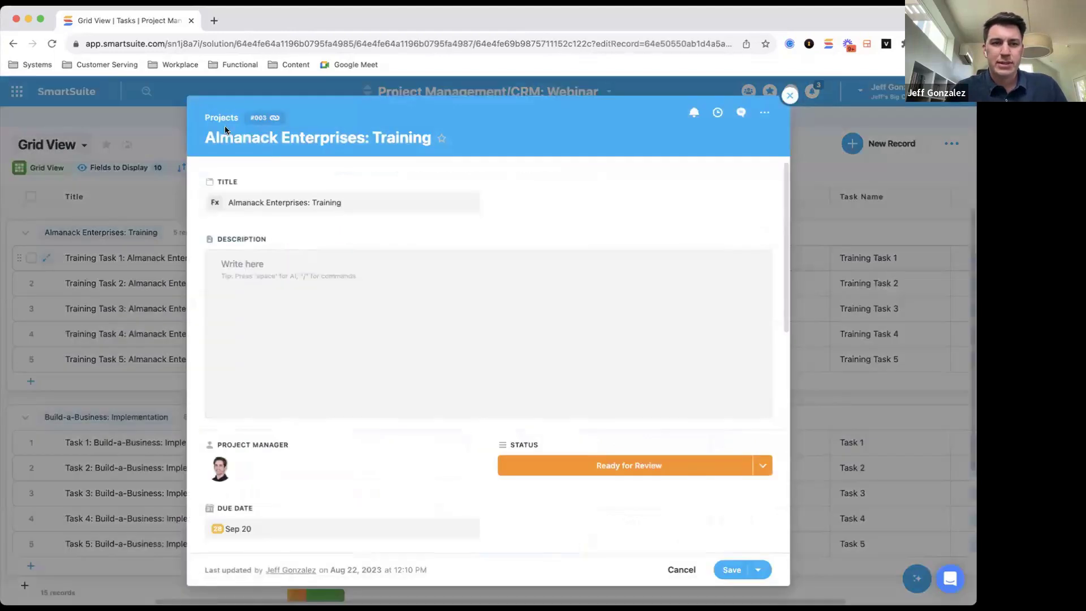
{"action": "scroll", "coordinate": [422, 224], "scroll_direction": "down", "scroll_amount": 5}
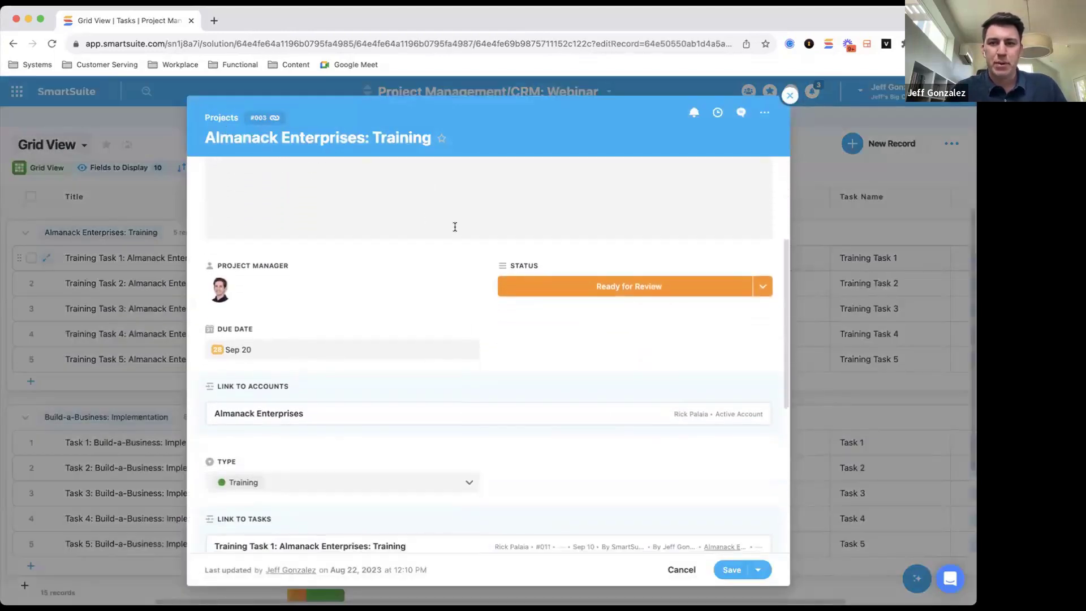
{"action": "scroll", "coordinate": [397, 294], "scroll_direction": "down", "scroll_amount": 4}
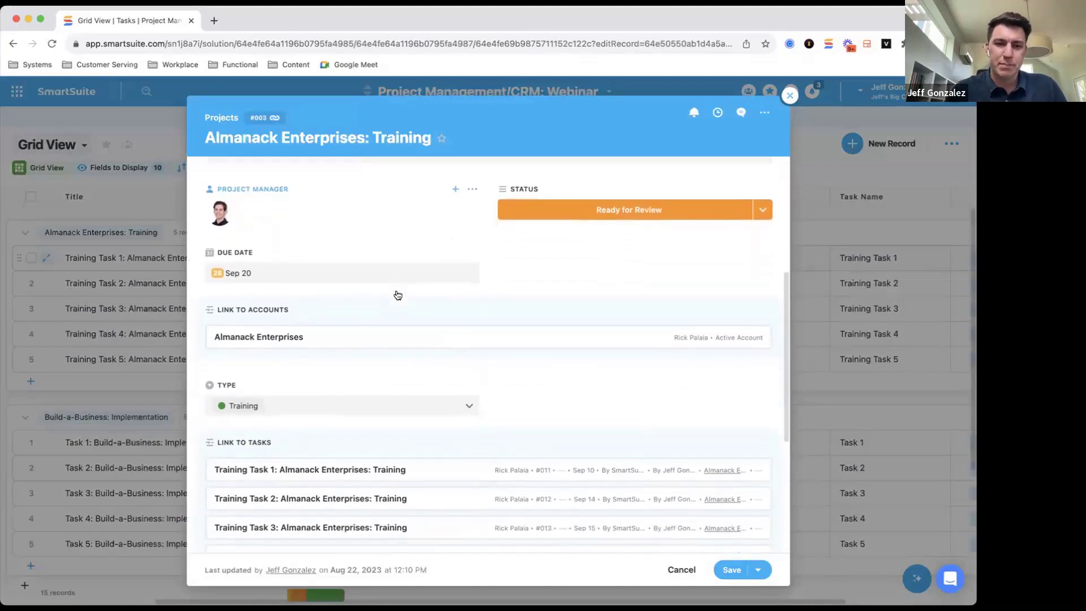
{"action": "scroll", "coordinate": [398, 294], "scroll_direction": "down", "scroll_amount": 3}
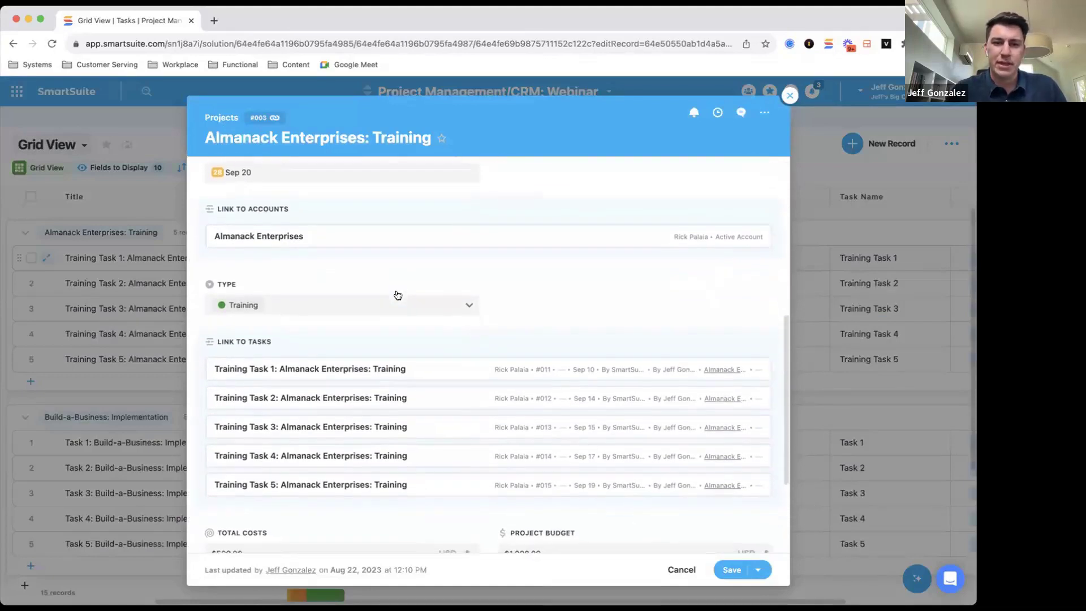
{"action": "scroll", "coordinate": [398, 294], "scroll_direction": "down", "scroll_amount": 1}
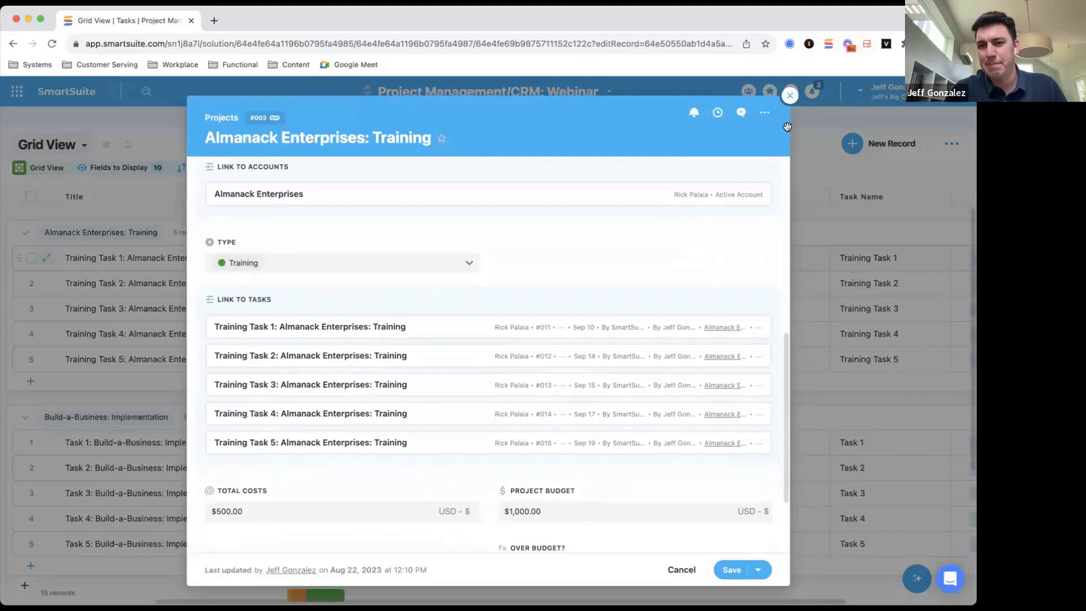
{"action": "left_click", "coordinate": [790, 97]}
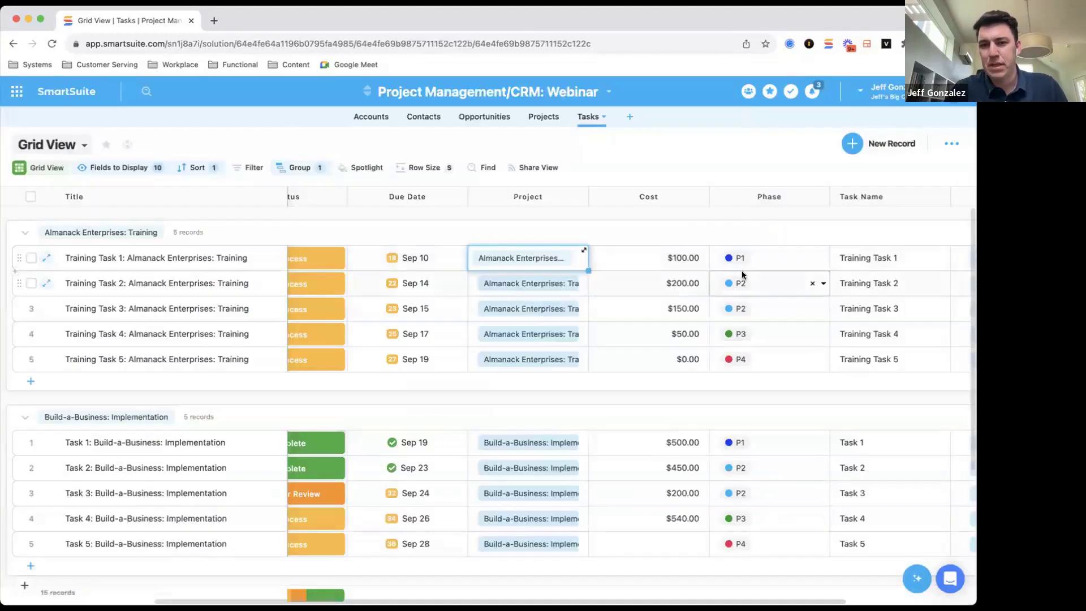
Inspect the settings of the Cost field in Tasks and the rollup settings of the Total Costs field in Projects.
{"action": "left_click", "coordinate": [652, 194]}
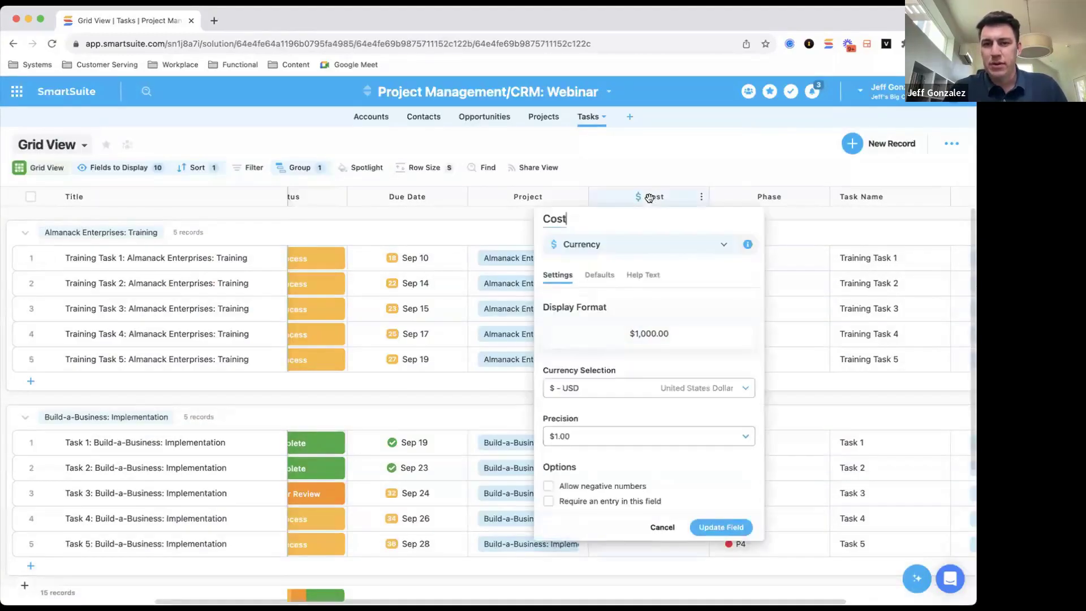
{"action": "left_click", "coordinate": [642, 180]}
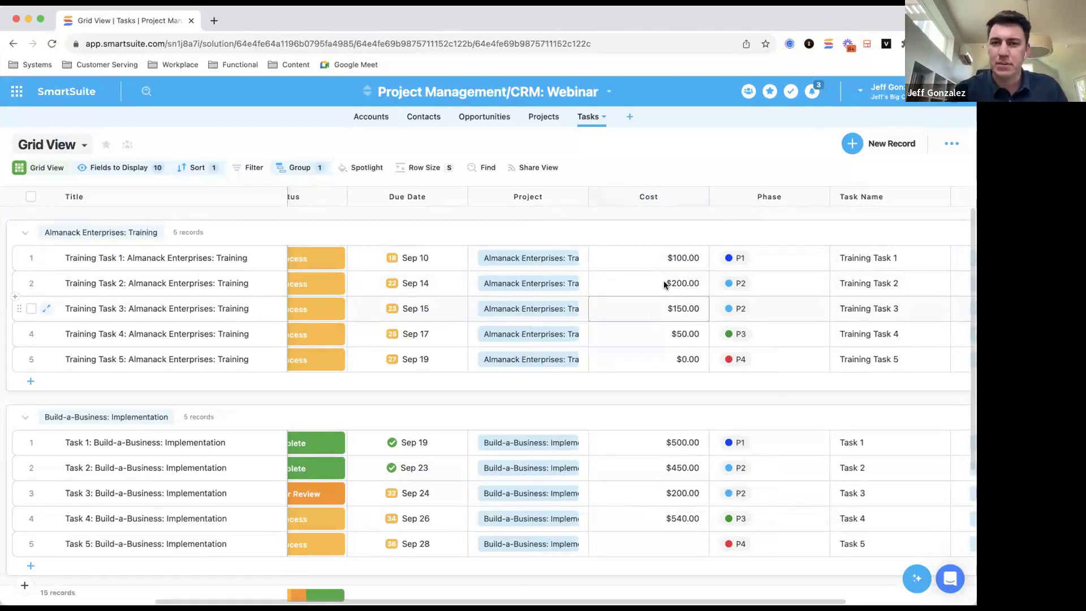
{"action": "left_click", "coordinate": [543, 117]}
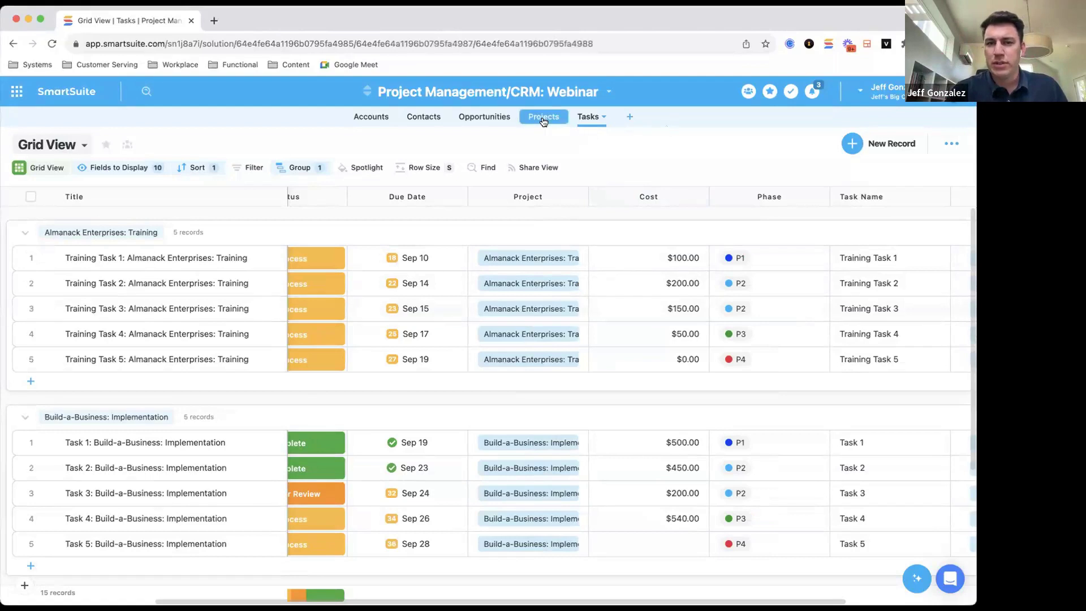
{"action": "scroll", "coordinate": [633, 251], "scroll_direction": "right", "scroll_amount": 10}
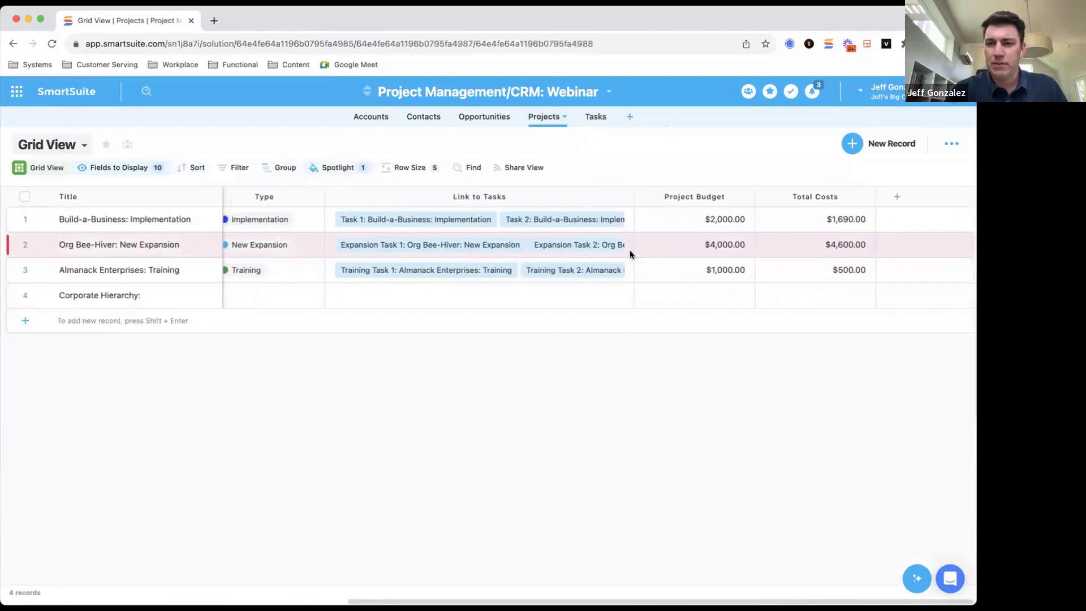
{"action": "left_click", "coordinate": [815, 197]}
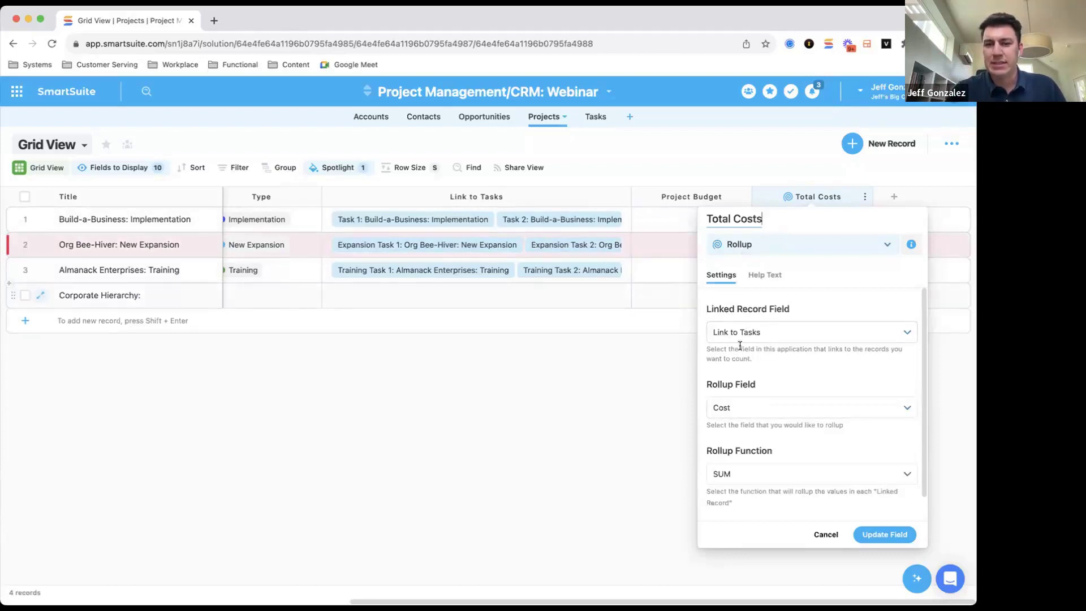
{"action": "scroll", "coordinate": [751, 425], "scroll_direction": "down", "scroll_amount": 1}
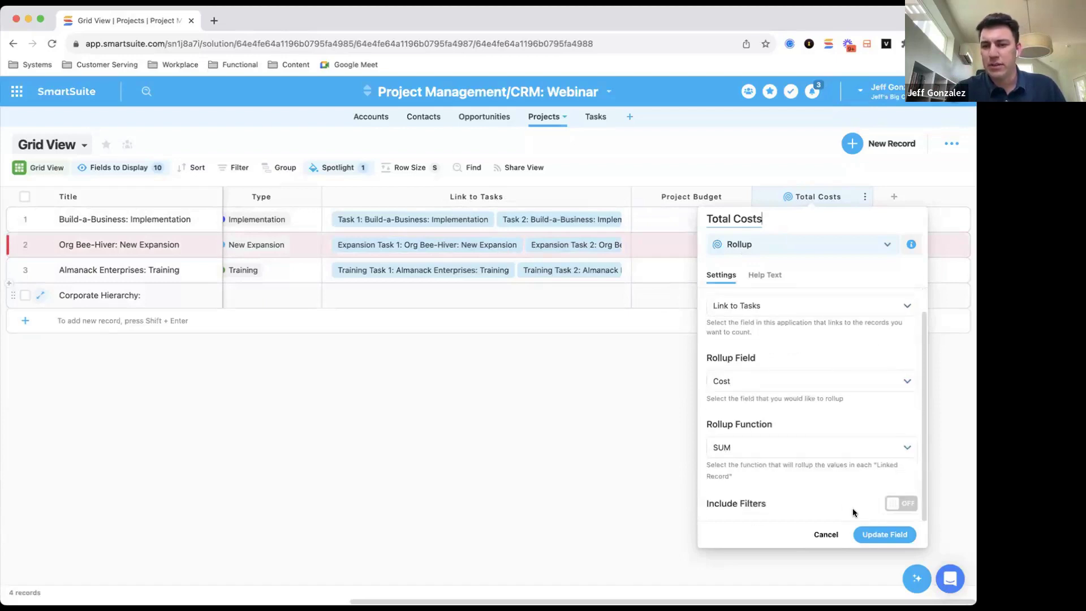
{"action": "left_click", "coordinate": [658, 473]}
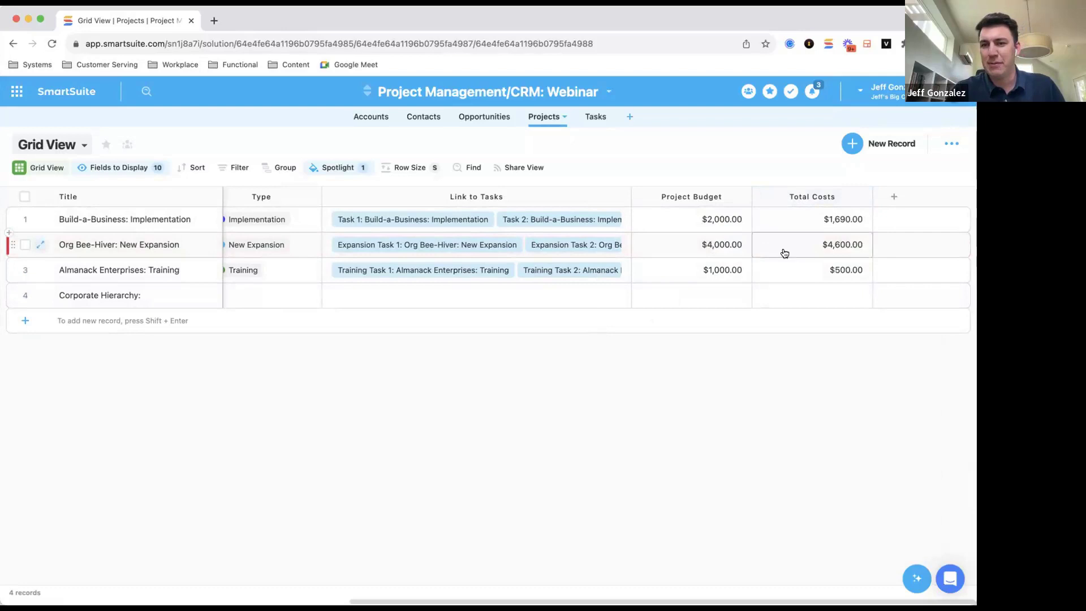
Check the Spotlight rule of the Projects grid and add the Over Budget? field to its displayed columns.
{"action": "left_click", "coordinate": [345, 167]}
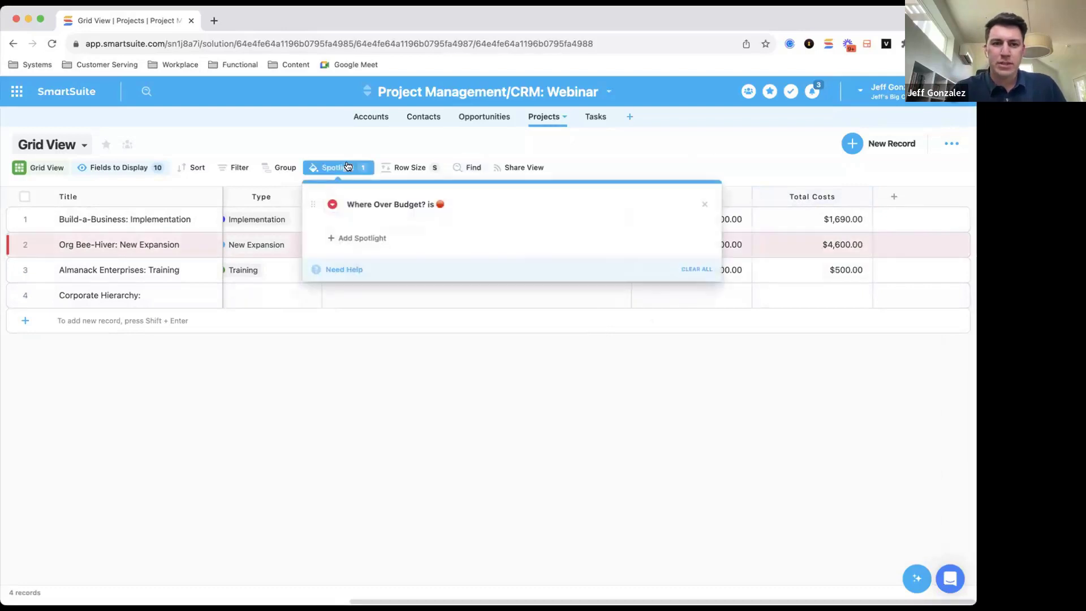
{"action": "left_click", "coordinate": [666, 142]}
{"action": "left_click", "coordinate": [116, 168]}
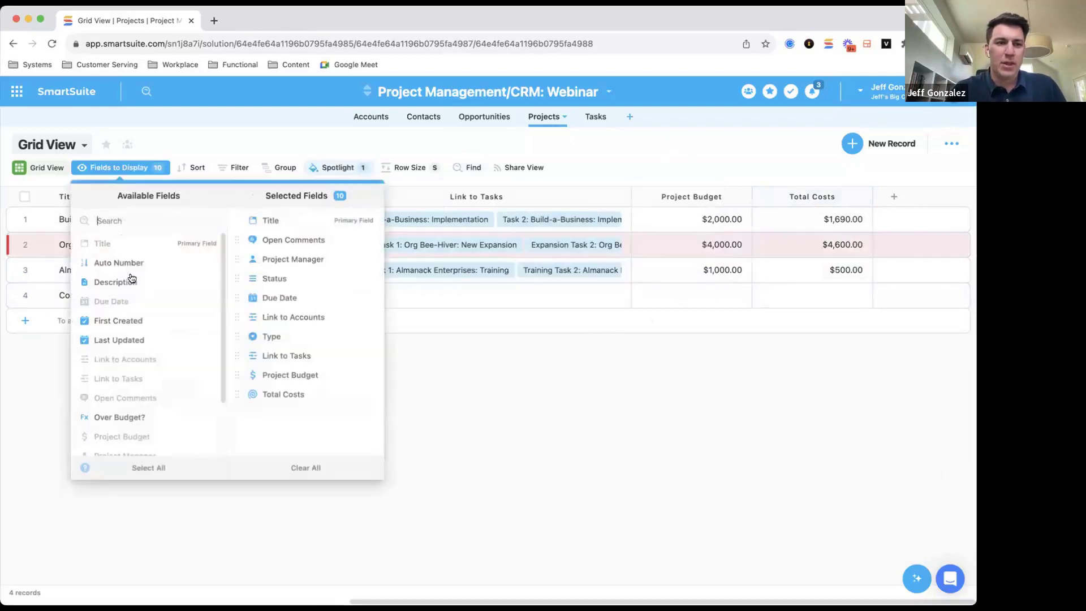
{"action": "scroll", "coordinate": [131, 338], "scroll_direction": "down", "scroll_amount": 1}
{"action": "left_click", "coordinate": [121, 367]}
{"action": "left_click", "coordinate": [596, 349]}
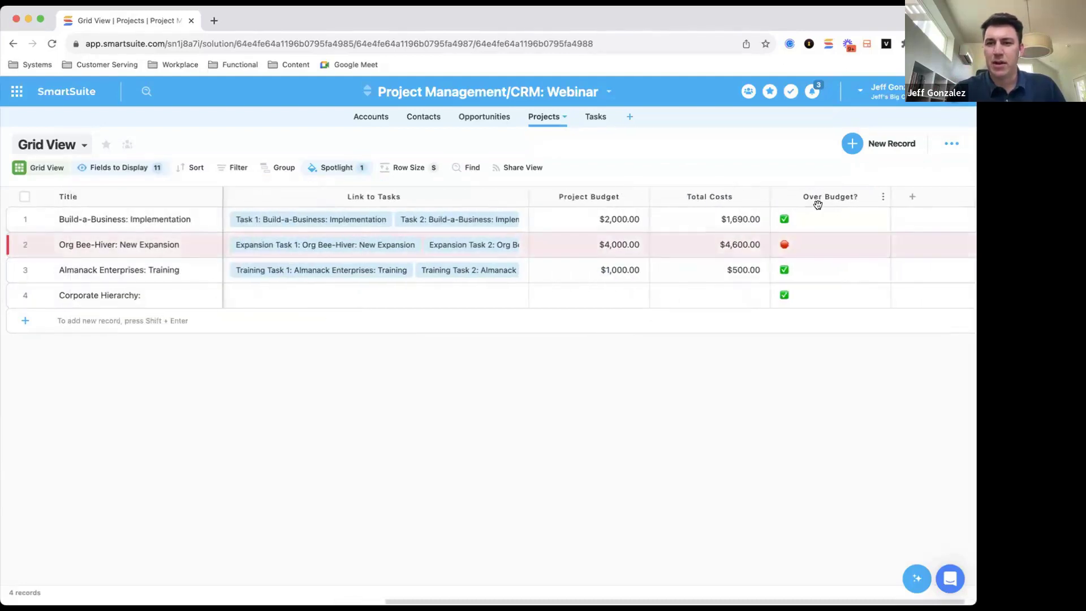
Examine the Over Budget? field's formula, including its budget and cost comparison and its result symbols, and leave it unchanged.
{"action": "double_click", "coordinate": [819, 193]}
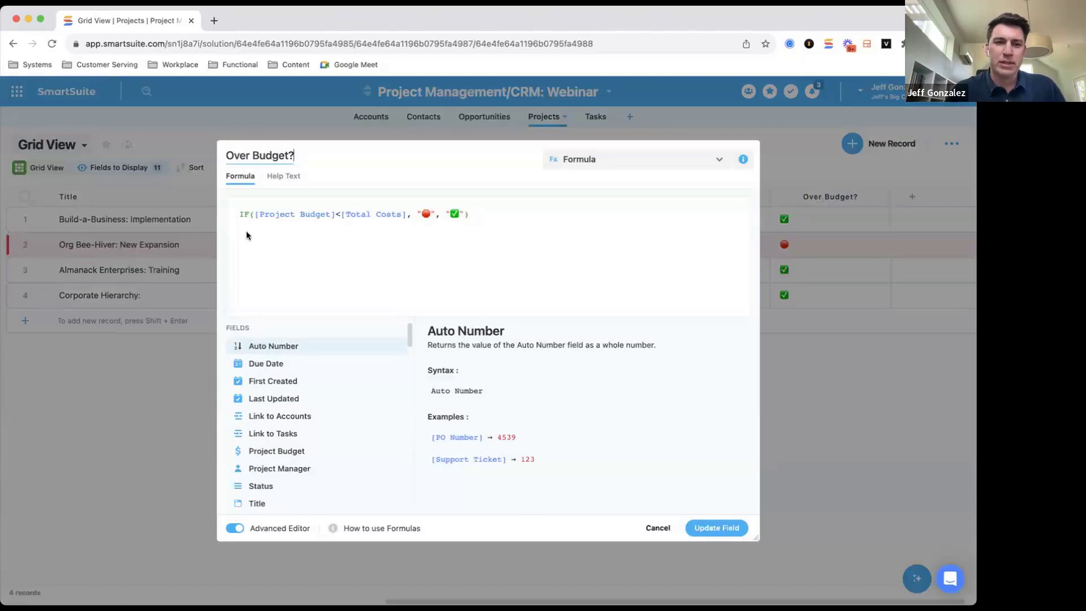
{"action": "left_click", "coordinate": [243, 214]}
{"action": "left_click", "coordinate": [285, 214]}
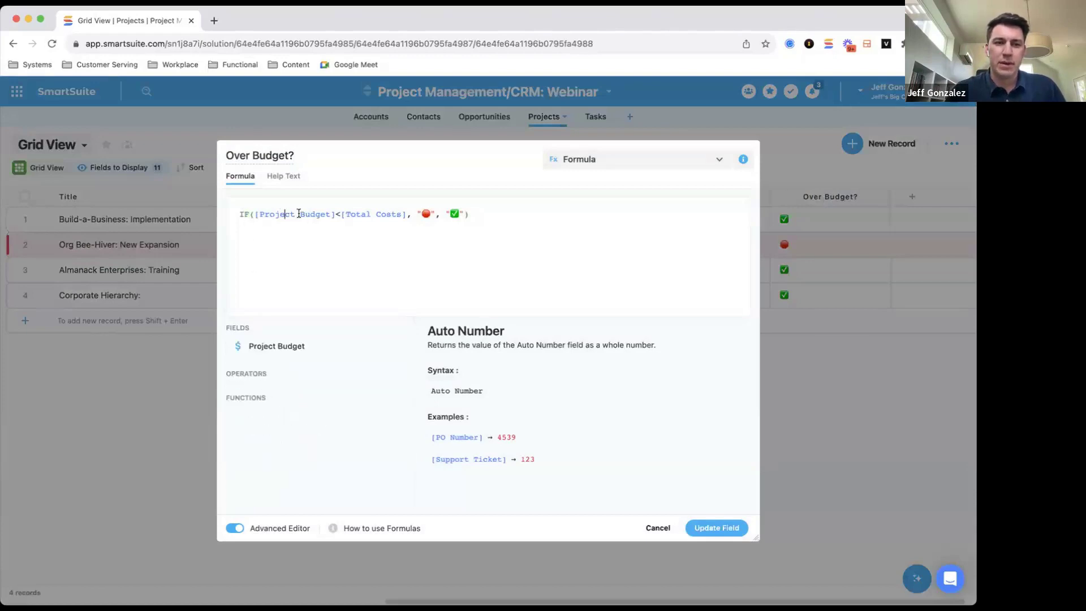
{"action": "left_click_drag", "start_coordinate": [404, 214], "coordinate": [255, 214]}
{"action": "left_click", "coordinate": [423, 215]}
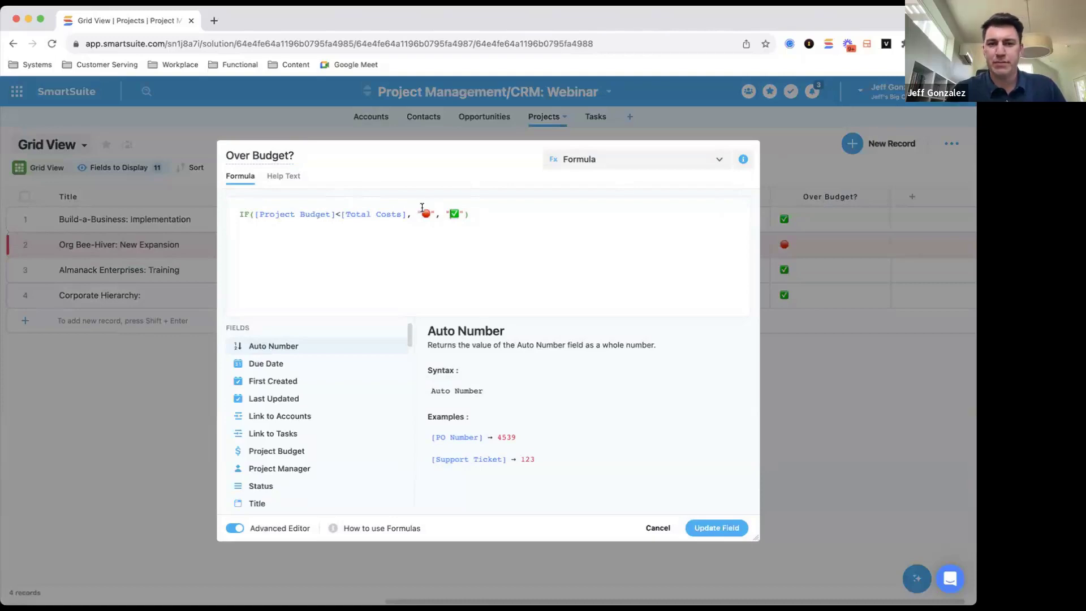
{"action": "left_click", "coordinate": [817, 182]}
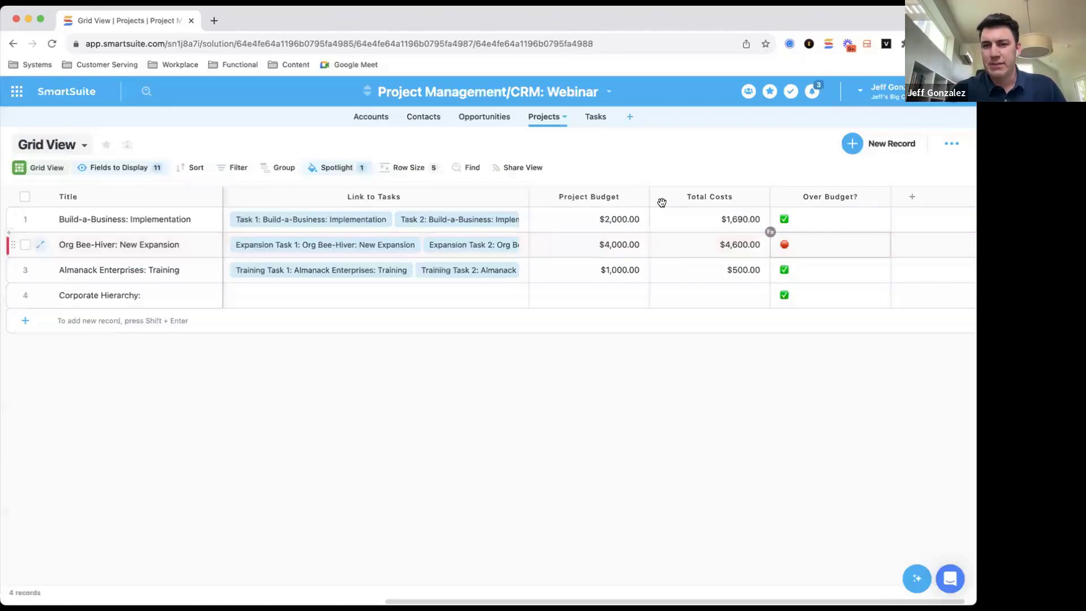
Examine the Over Budget? condition in the Projects grid's Spotlight rule and close it unchanged.
{"action": "left_click", "coordinate": [335, 170]}
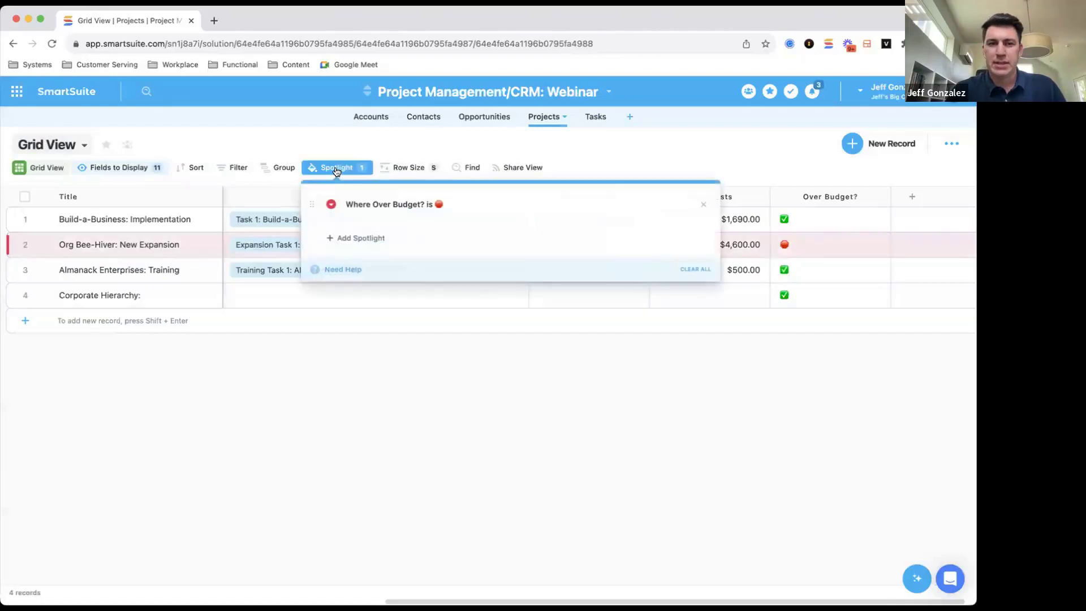
{"action": "left_click", "coordinate": [382, 205]}
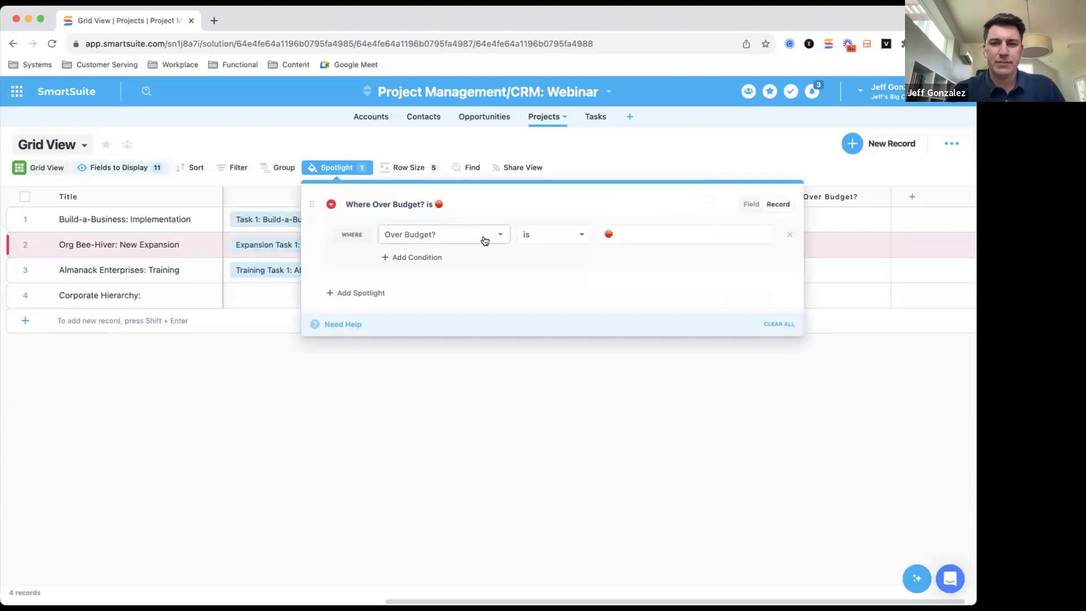
{"action": "left_click", "coordinate": [706, 159]}
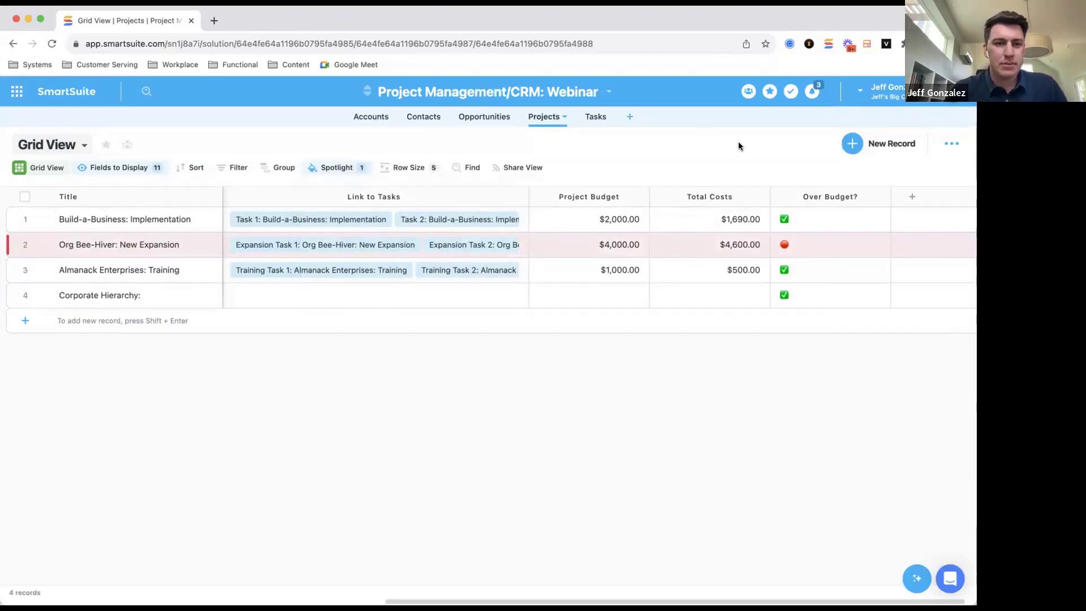
{"action": "scroll", "coordinate": [615, 293], "scroll_direction": "left", "scroll_amount": 6}
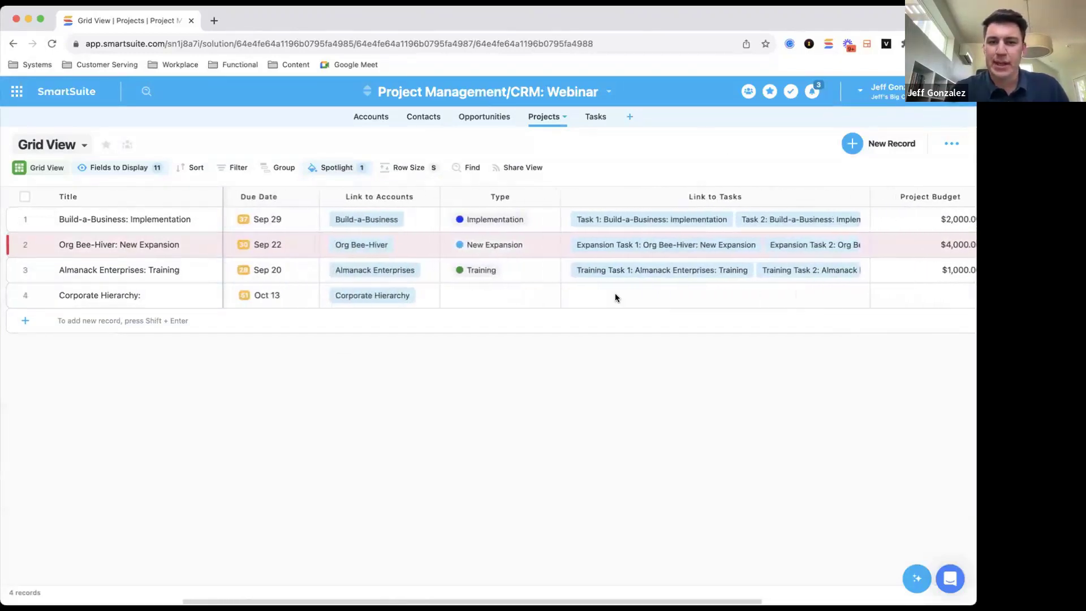
{"action": "scroll", "coordinate": [615, 296], "scroll_direction": "left", "scroll_amount": 3}
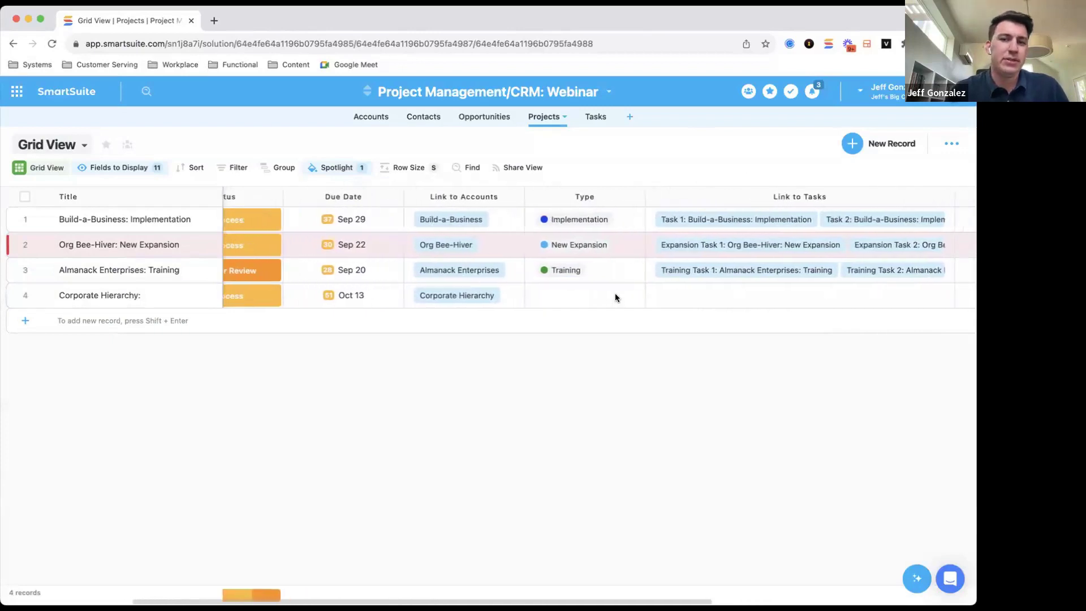
{"action": "scroll", "coordinate": [616, 293], "scroll_direction": "right", "scroll_amount": 10}
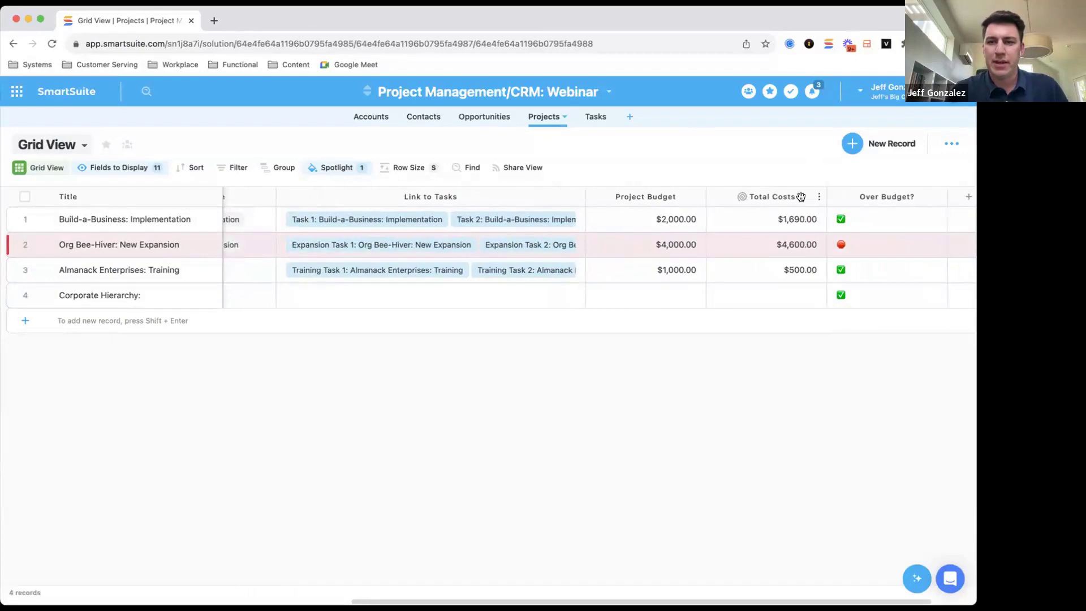
Examine the choices and display settings of the Type field in Projects and close the settings unchanged.
{"action": "left_click", "coordinate": [850, 197]}
{"action": "left_click", "coordinate": [814, 172]}
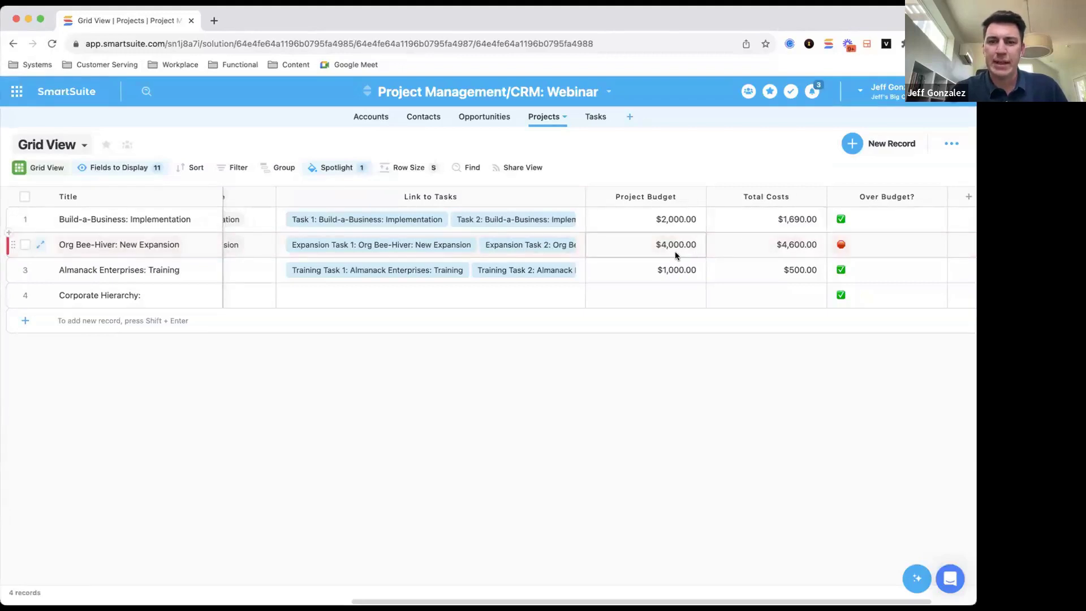
{"action": "scroll", "coordinate": [567, 245], "scroll_direction": "left", "scroll_amount": 6}
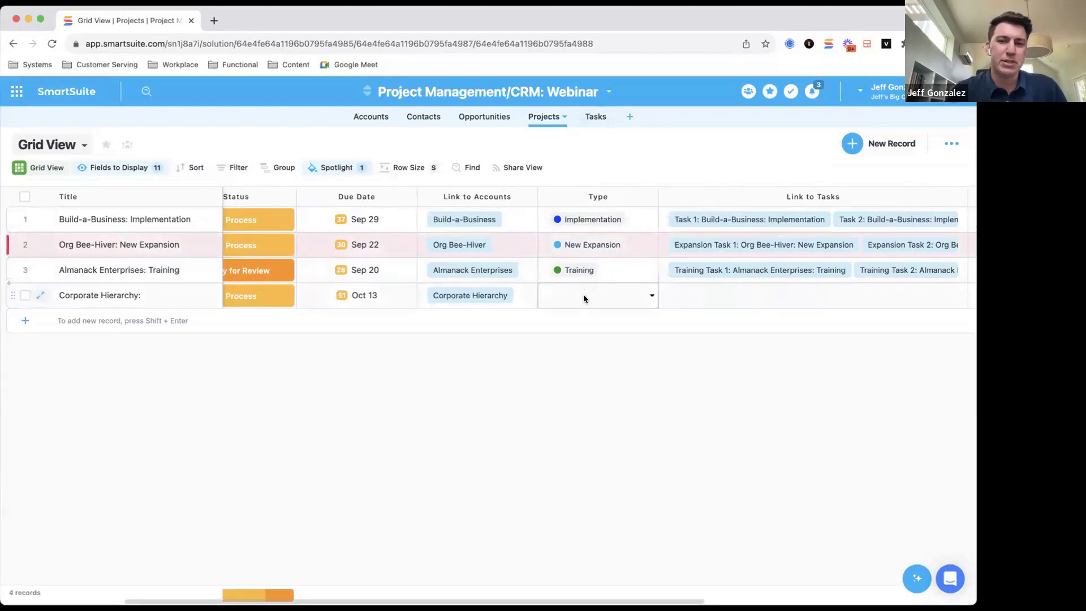
{"action": "left_click", "coordinate": [588, 197]}
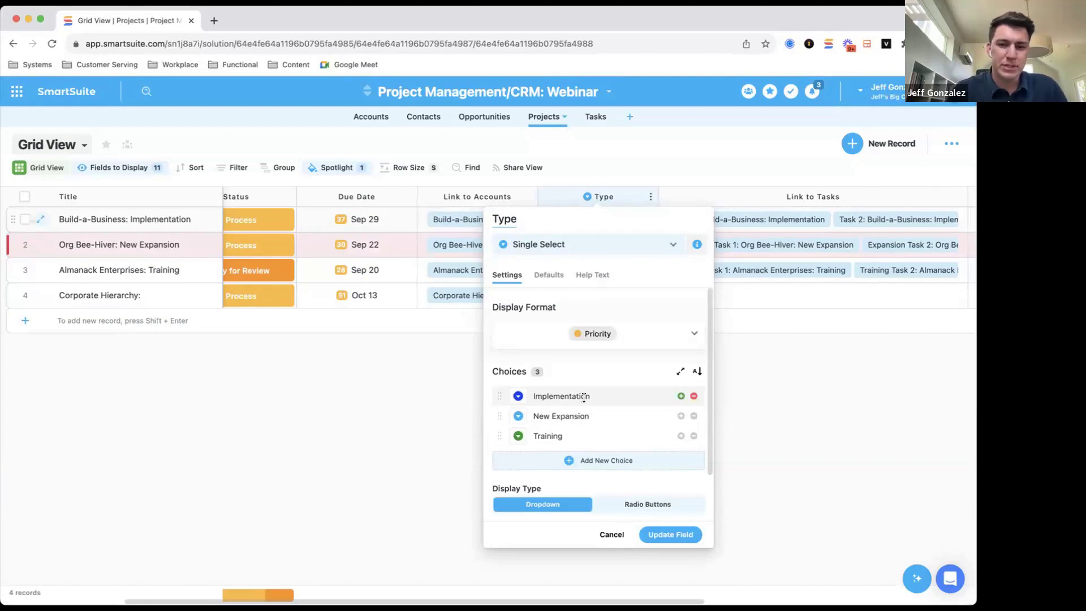
{"action": "left_click", "coordinate": [429, 436]}
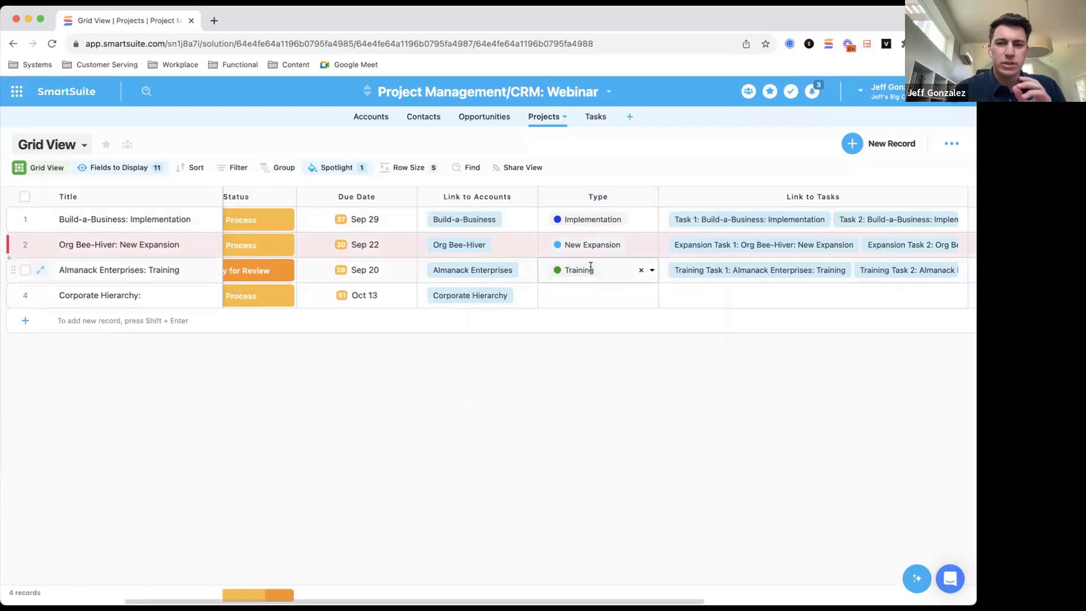
Set the Type of the Corporate Hierarchy project to Implementation.
{"action": "left_click", "coordinate": [581, 294]}
{"action": "left_click", "coordinate": [649, 295]}
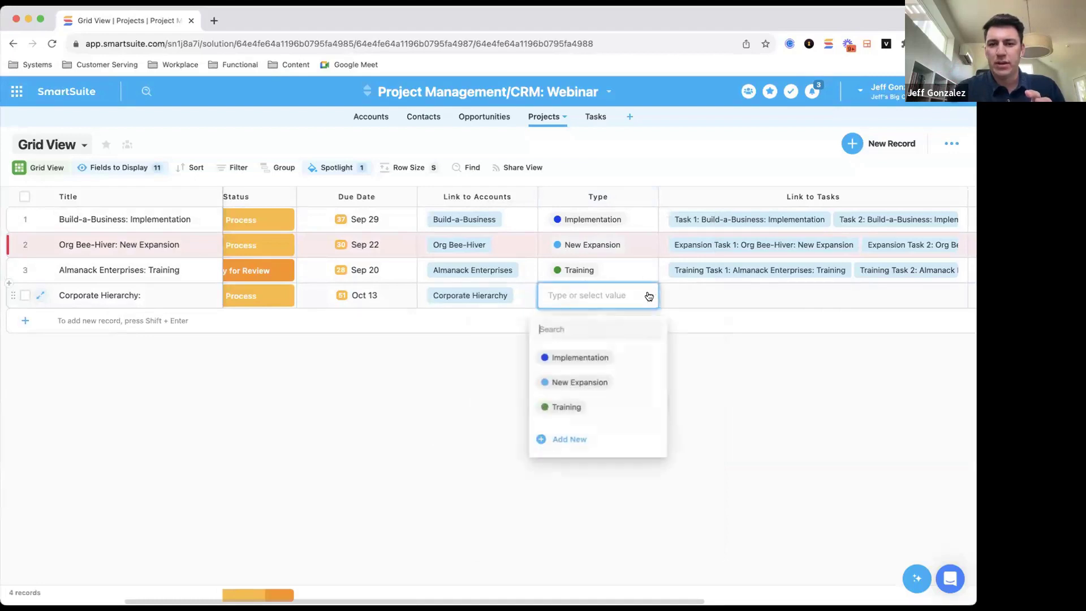
{"action": "left_click", "coordinate": [581, 359]}
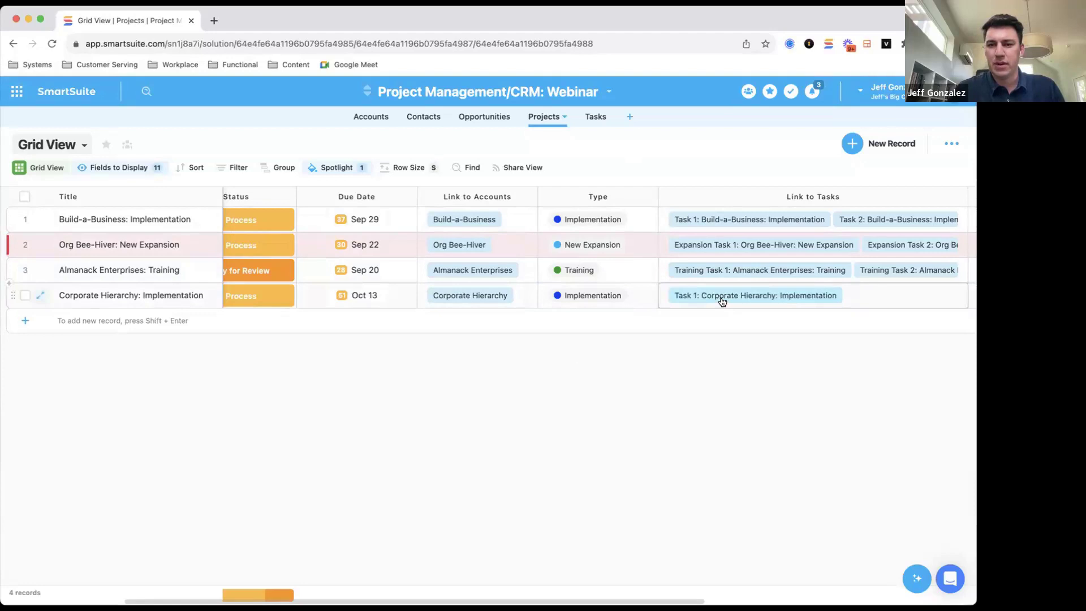
In the Tasks grid, collapse all other project groups and leave only Corporate Hierarchy: Implementation expanded.
{"action": "left_click", "coordinate": [594, 118]}
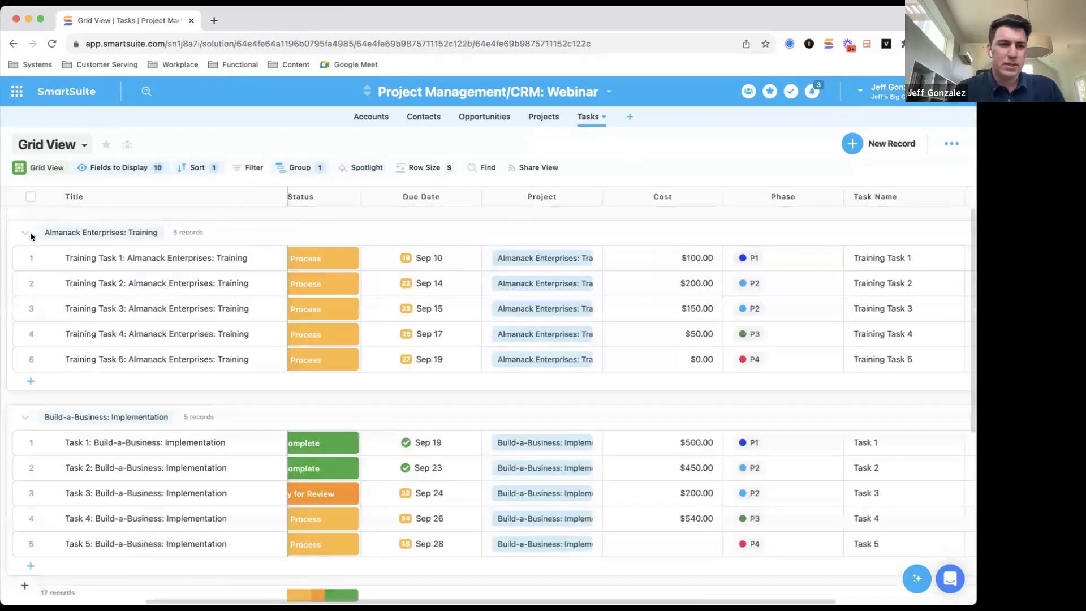
{"action": "left_click", "coordinate": [24, 231]}
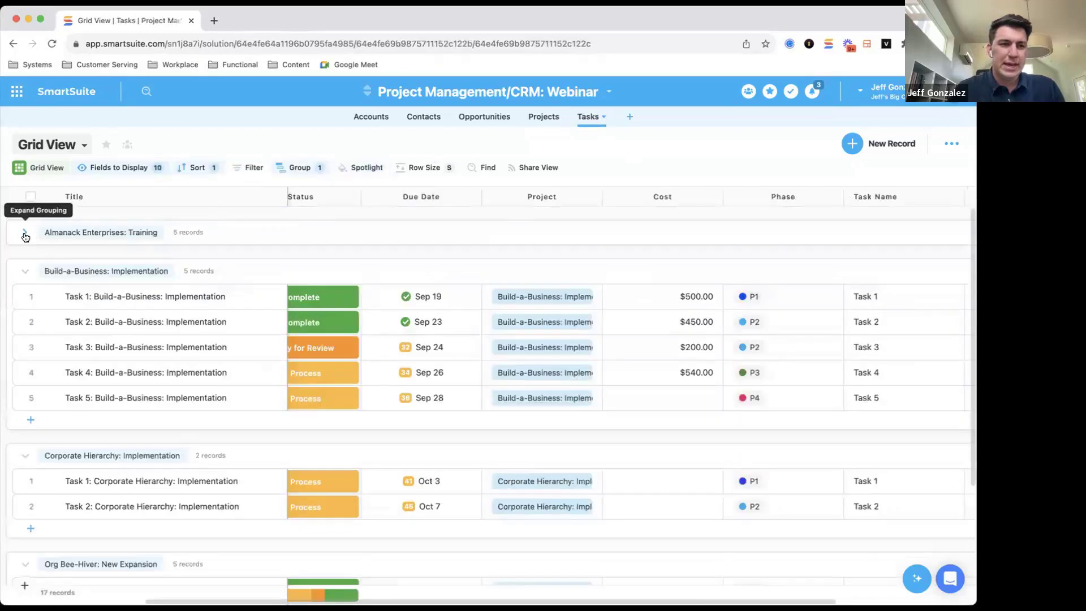
{"action": "left_click", "coordinate": [24, 271]}
{"action": "left_click", "coordinate": [25, 310]}
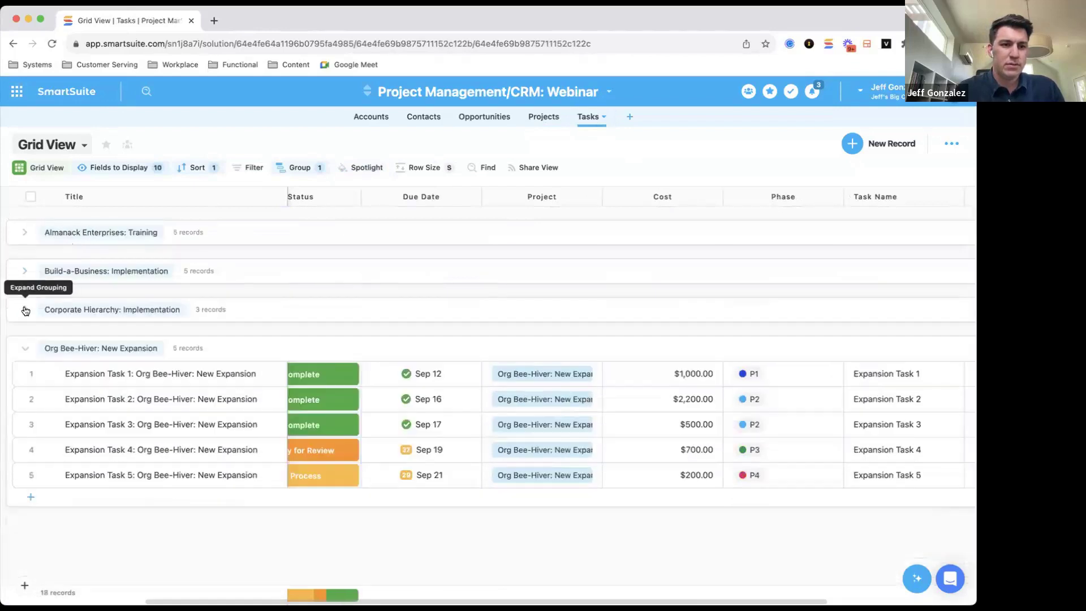
{"action": "left_click", "coordinate": [24, 348]}
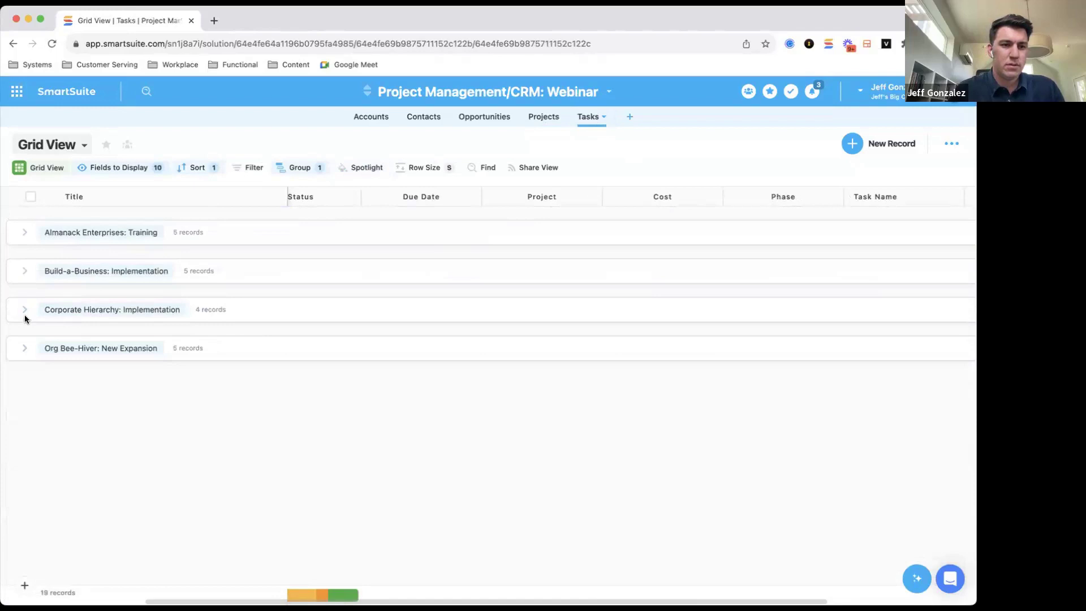
{"action": "left_click", "coordinate": [25, 311]}
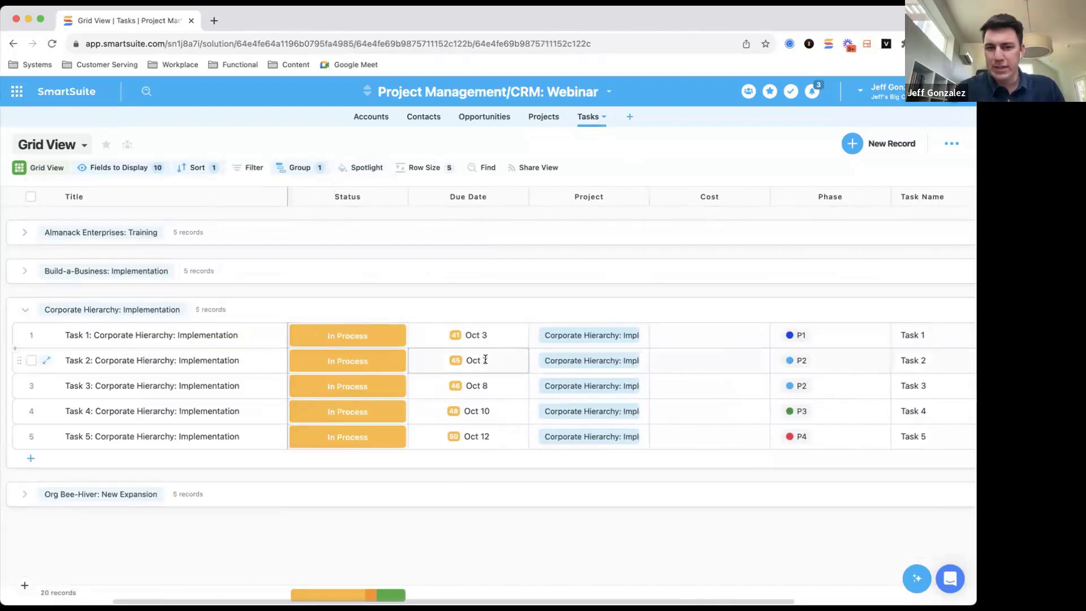
Examine the Corporate Hierarchy implementation tasks, including their assignees, statuses, due dates, phases, task names and linked account.
{"action": "scroll", "coordinate": [487, 361], "scroll_direction": "right", "scroll_amount": 3}
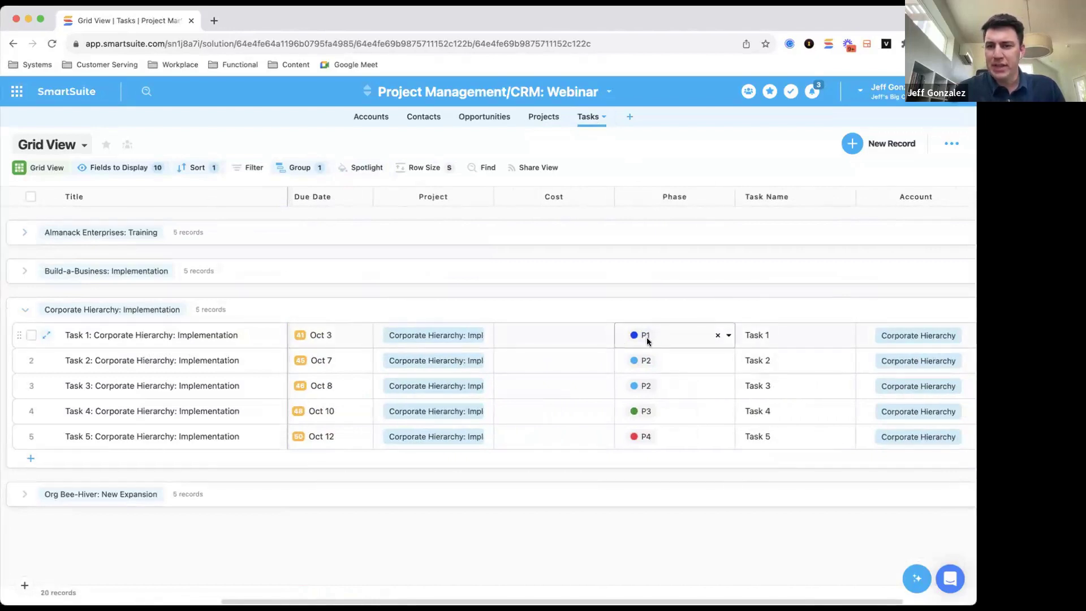
{"action": "scroll", "coordinate": [762, 347], "scroll_direction": "right", "scroll_amount": 2}
{"action": "scroll", "coordinate": [762, 354], "scroll_direction": "left", "scroll_amount": 4}
{"action": "scroll", "coordinate": [762, 354], "scroll_direction": "left", "scroll_amount": 4}
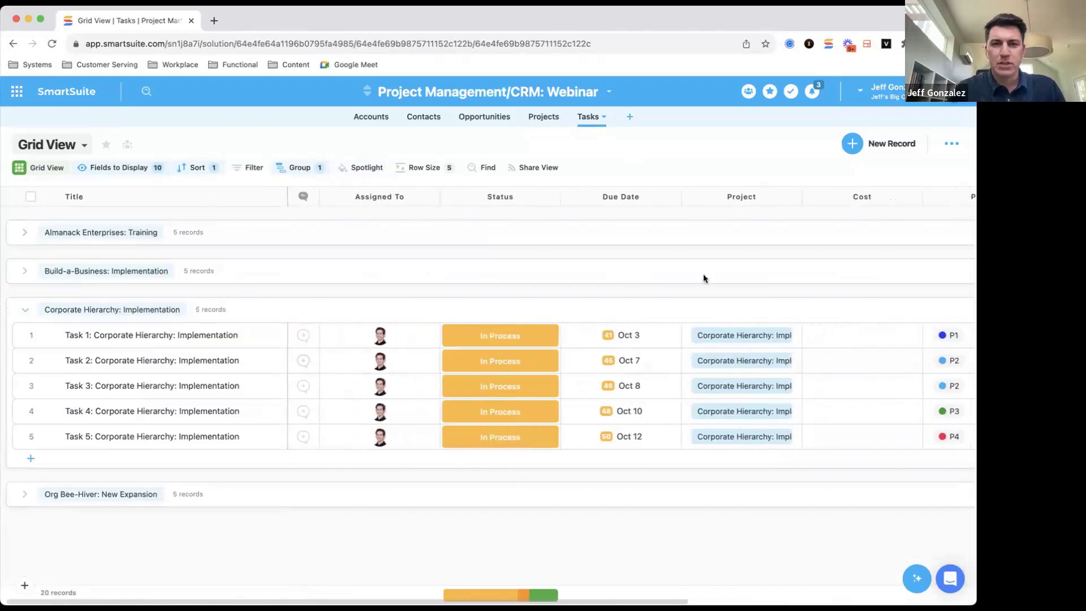
Return to Projects, review the solution's automations and open Create Implementation Tasks to examine its trigger.
{"action": "left_click", "coordinate": [545, 119]}
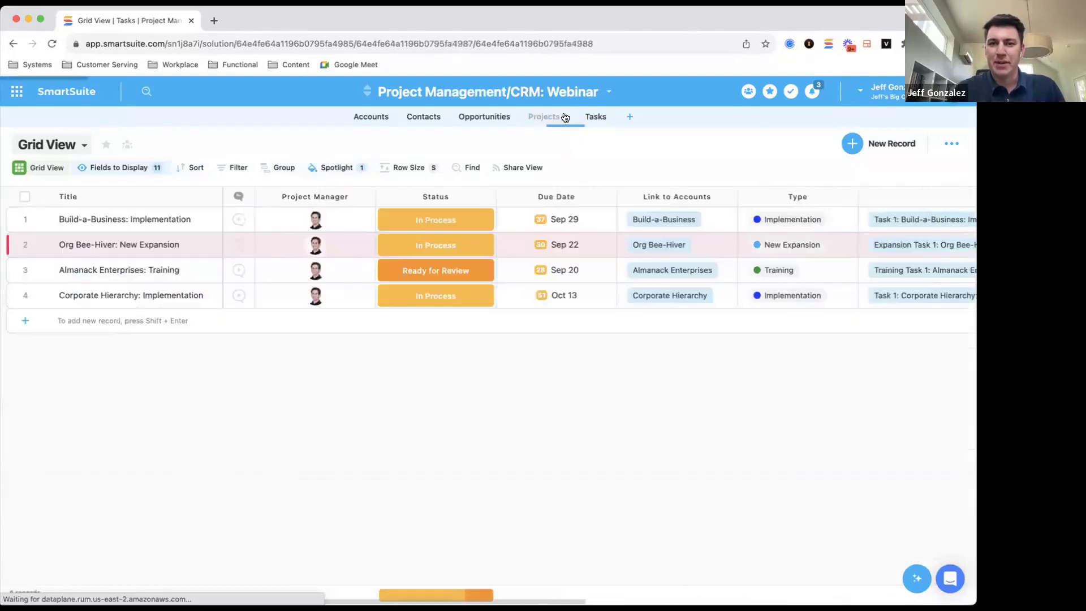
{"action": "left_click", "coordinate": [608, 94]}
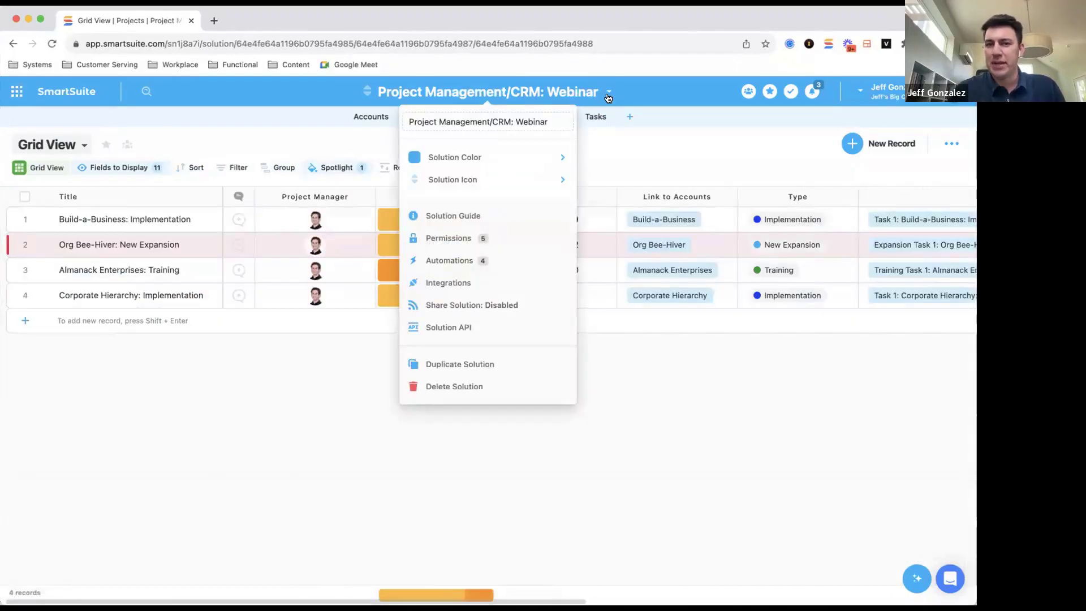
{"action": "left_click", "coordinate": [439, 261]}
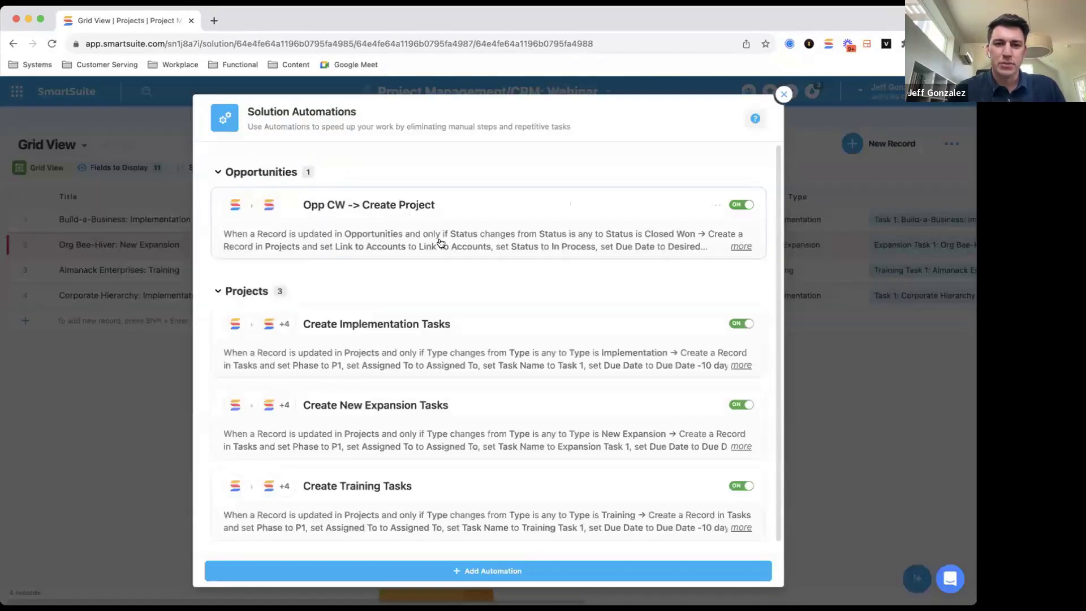
{"action": "scroll", "coordinate": [442, 273], "scroll_direction": "down", "scroll_amount": 1}
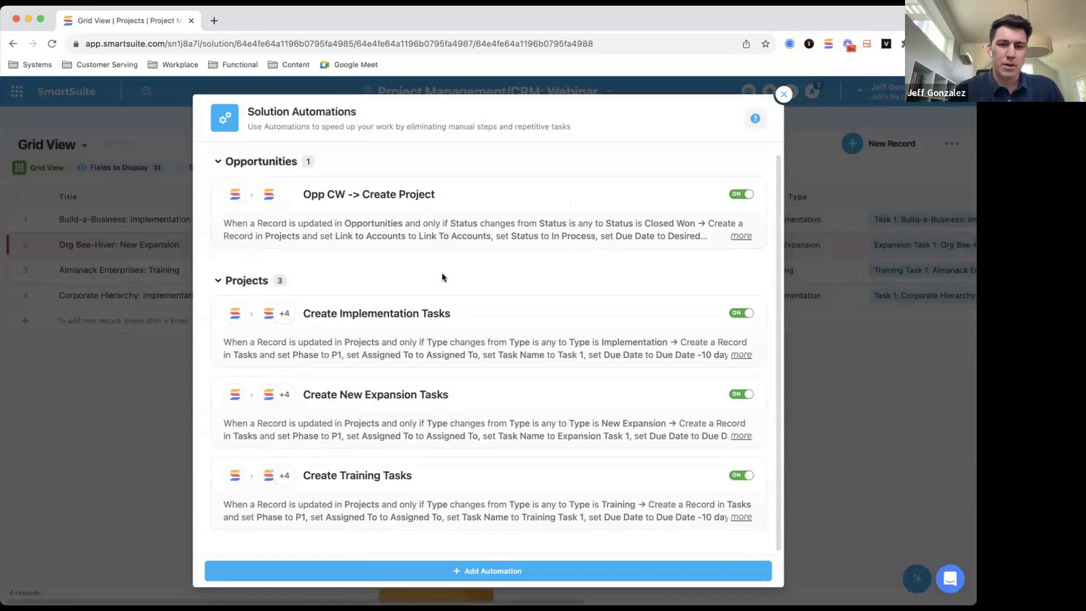
{"action": "left_click", "coordinate": [396, 327]}
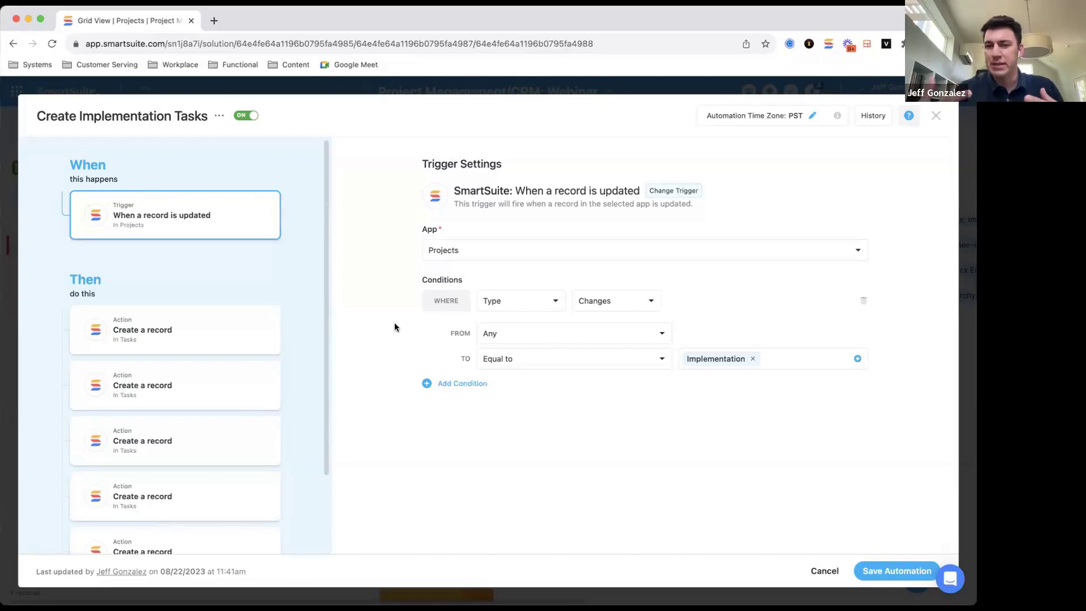
Examine the first Create a record action, which makes Task 1, including its phase, assignee, due date offset, project and status.
{"action": "left_click", "coordinate": [211, 332]}
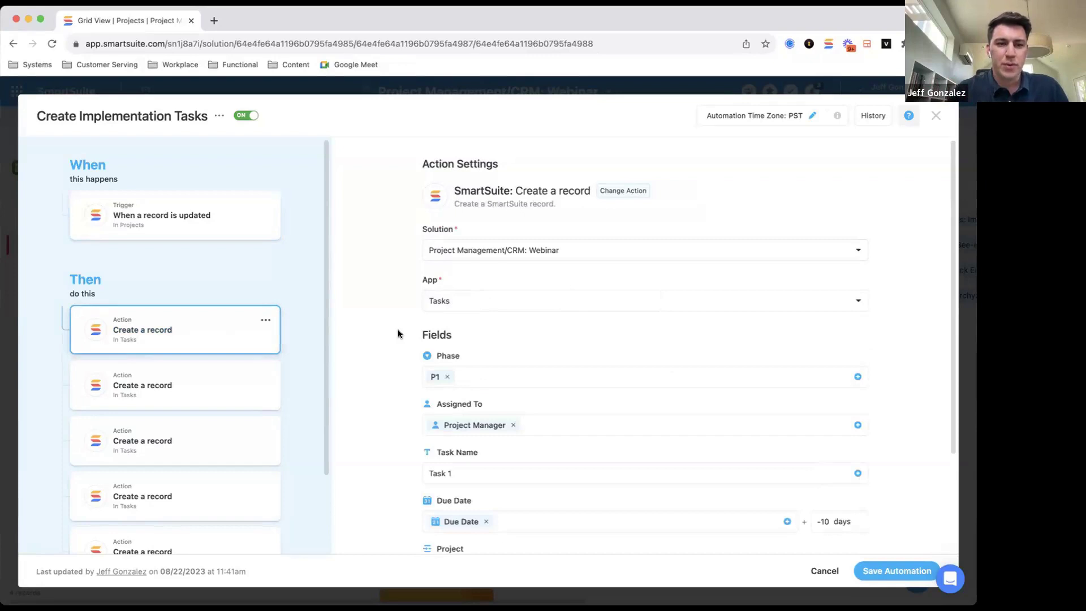
{"action": "scroll", "coordinate": [400, 333], "scroll_direction": "down", "scroll_amount": 1}
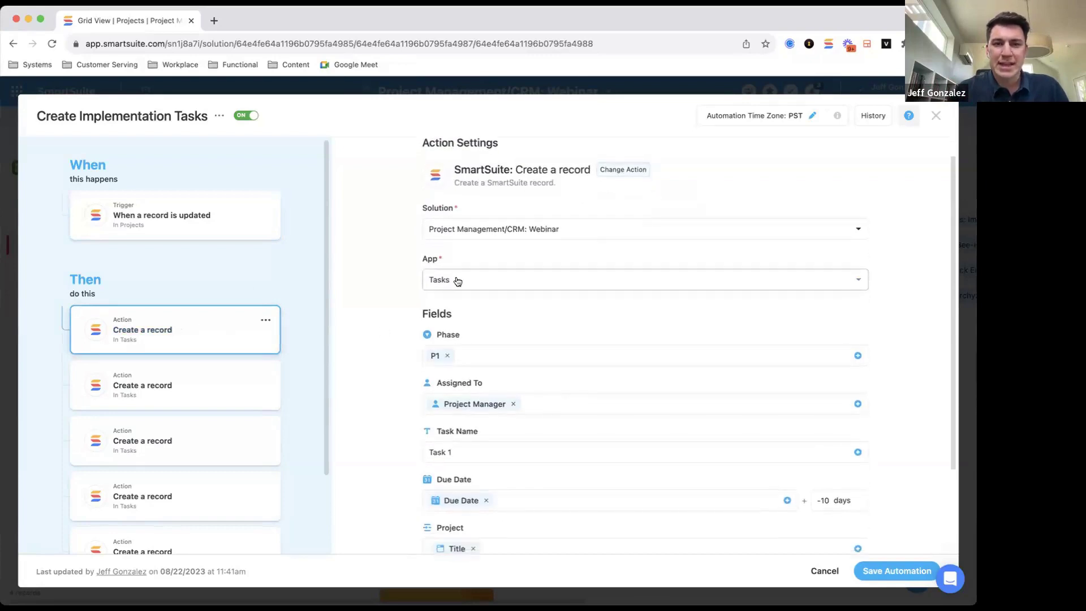
{"action": "scroll", "coordinate": [359, 293], "scroll_direction": "down", "scroll_amount": 4}
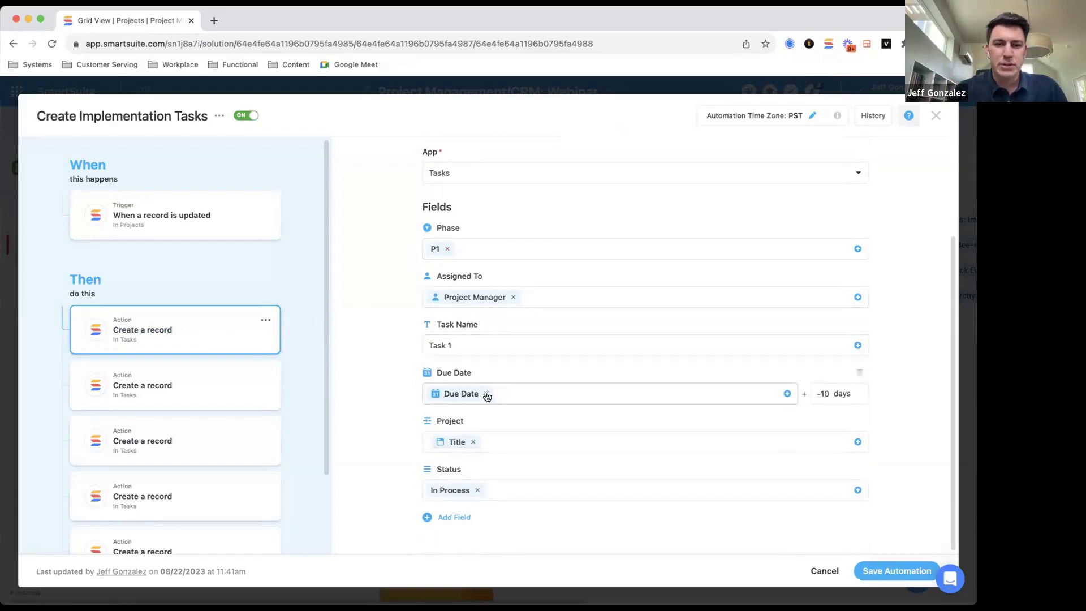
{"action": "scroll", "coordinate": [485, 395], "scroll_direction": "down", "scroll_amount": 1}
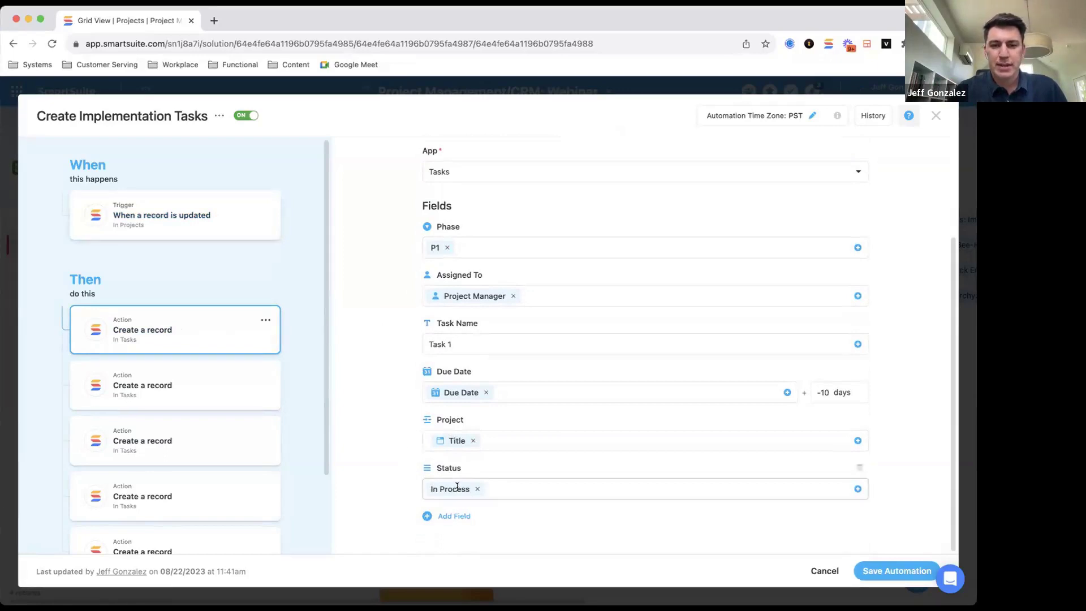
Examine the remaining four Create a record actions for Tasks 2 to 5 and close the automations without changes.
{"action": "left_click", "coordinate": [237, 386]}
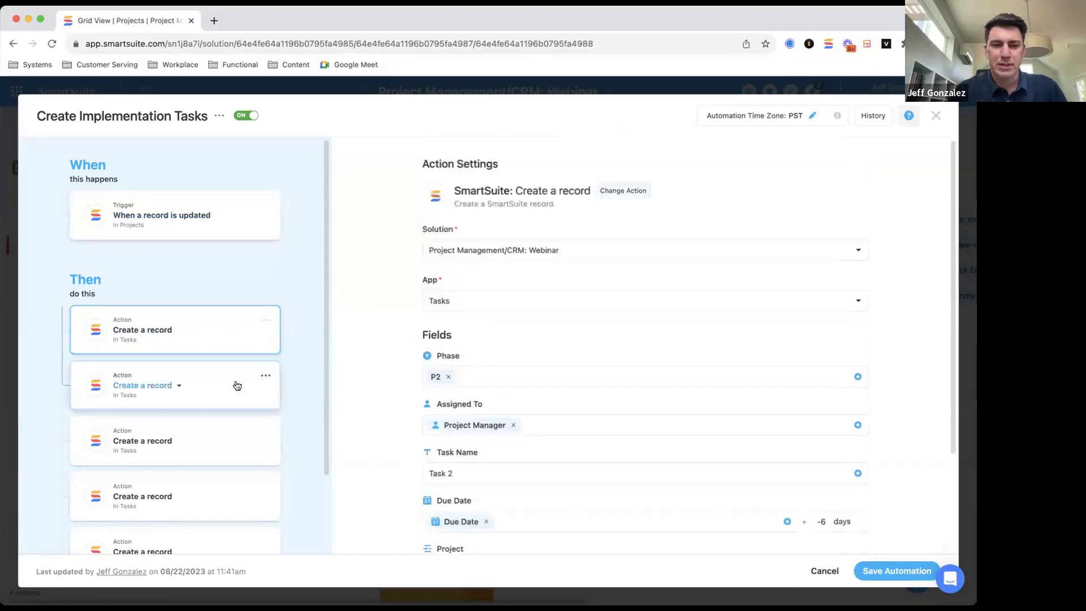
{"action": "scroll", "coordinate": [392, 389], "scroll_direction": "down", "scroll_amount": 3}
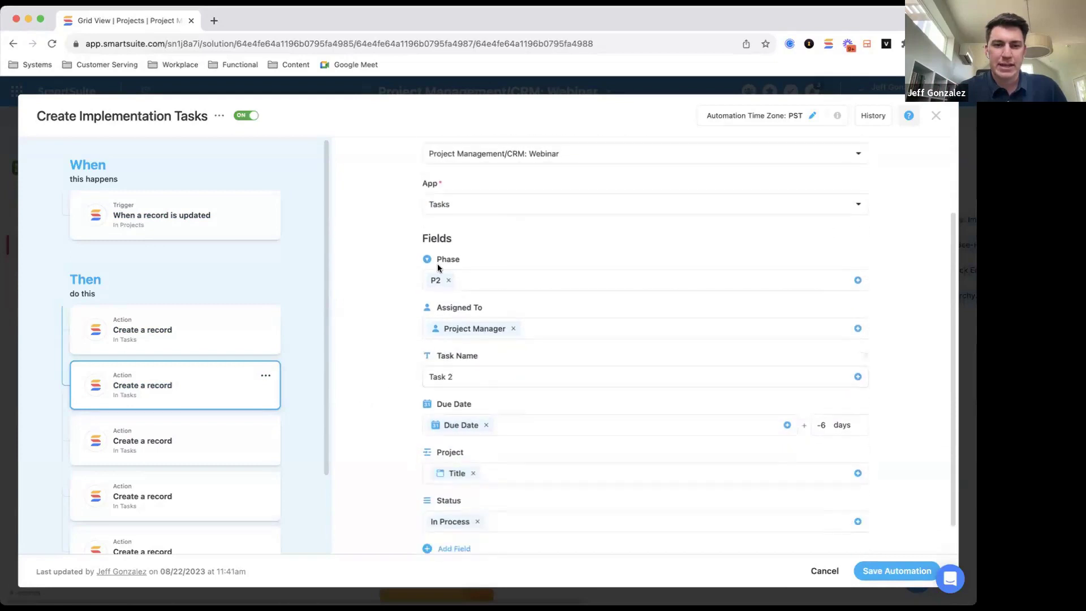
{"action": "left_click", "coordinate": [202, 441]}
{"action": "scroll", "coordinate": [376, 410], "scroll_direction": "down", "scroll_amount": 3}
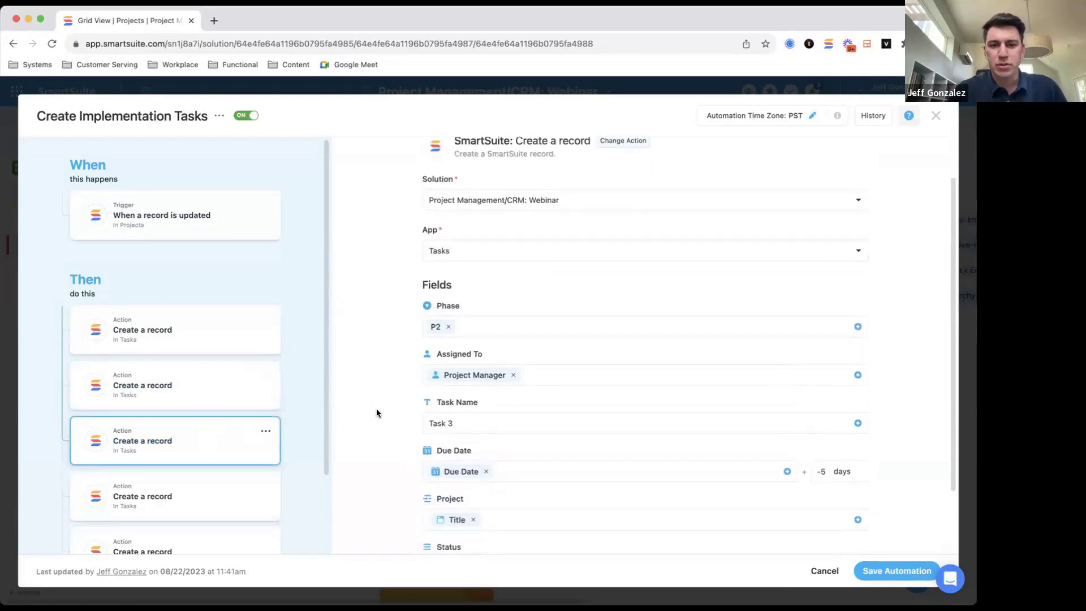
{"action": "scroll", "coordinate": [249, 378], "scroll_direction": "down", "scroll_amount": 2}
{"action": "scroll", "coordinate": [244, 378], "scroll_direction": "down", "scroll_amount": 1}
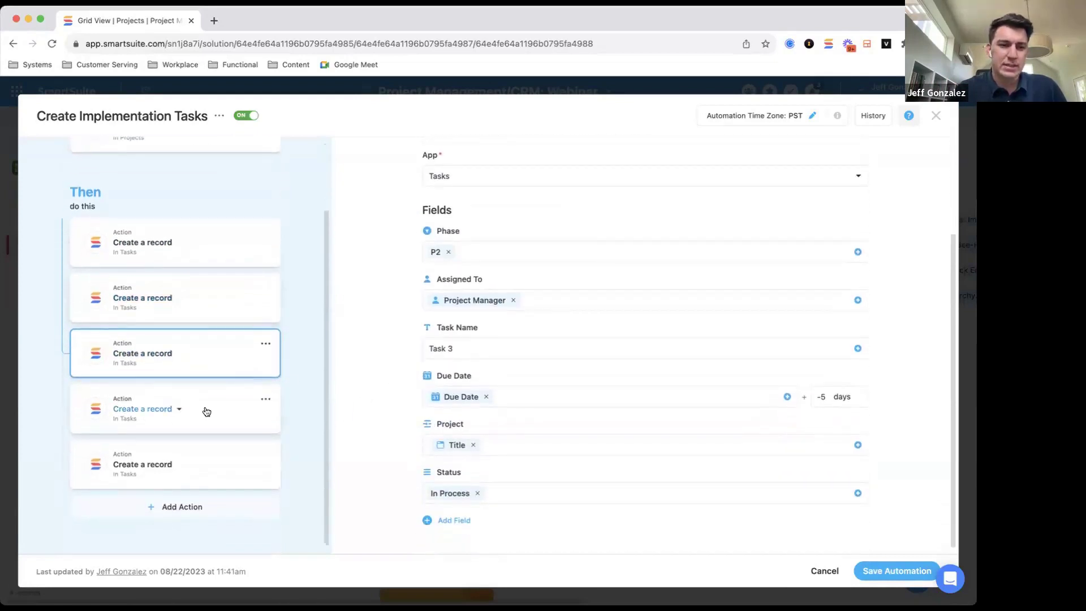
{"action": "left_click", "coordinate": [206, 409]}
{"action": "left_click", "coordinate": [227, 452]}
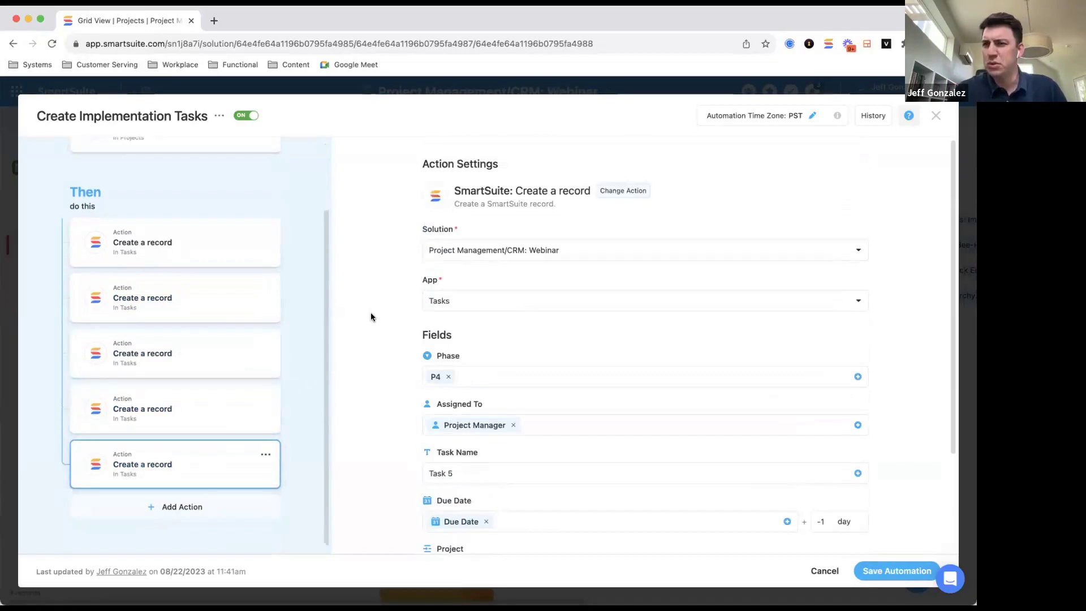
{"action": "left_click", "coordinate": [936, 119]}
{"action": "left_click", "coordinate": [784, 96]}
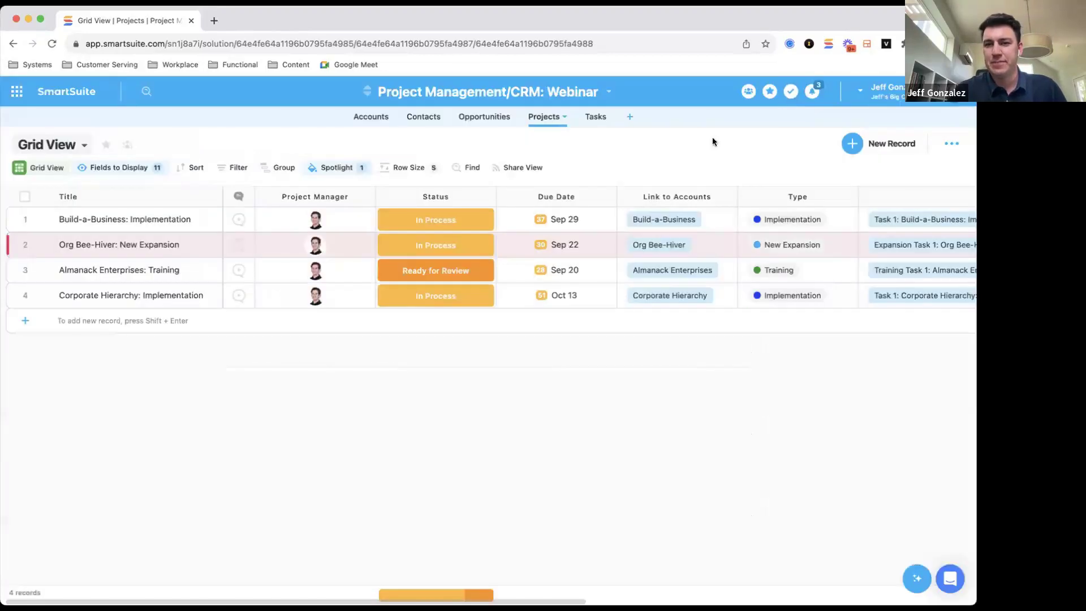
{"action": "scroll", "coordinate": [712, 242], "scroll_direction": "right", "scroll_amount": 5}
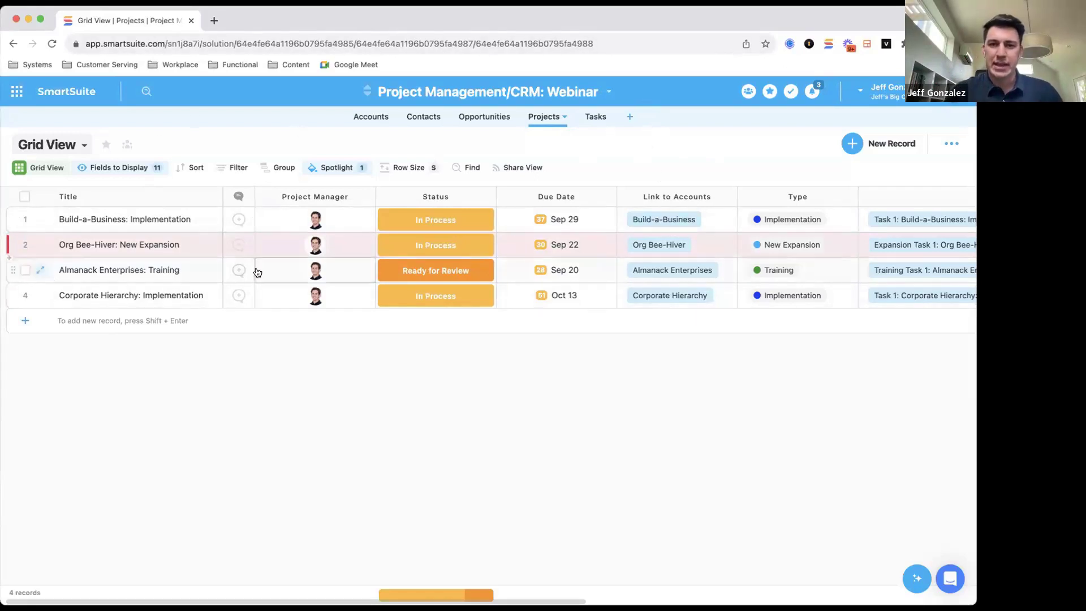
Return to the workspace home page, browse the available solutions and open Marketing Campaigns.
{"action": "left_click", "coordinate": [13, 96]}
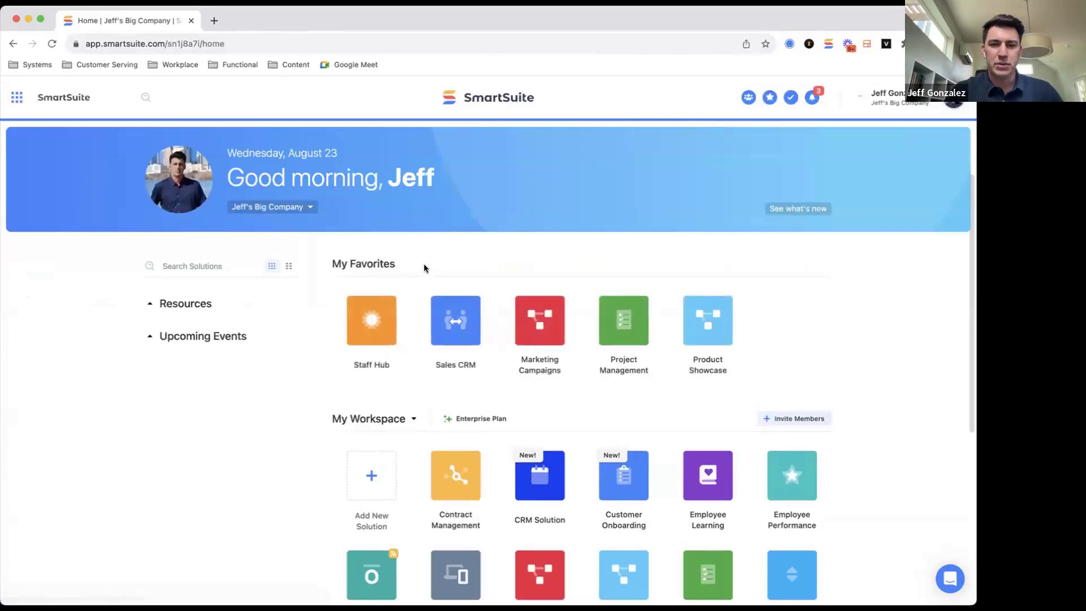
{"action": "scroll", "coordinate": [425, 268], "scroll_direction": "down", "scroll_amount": 3}
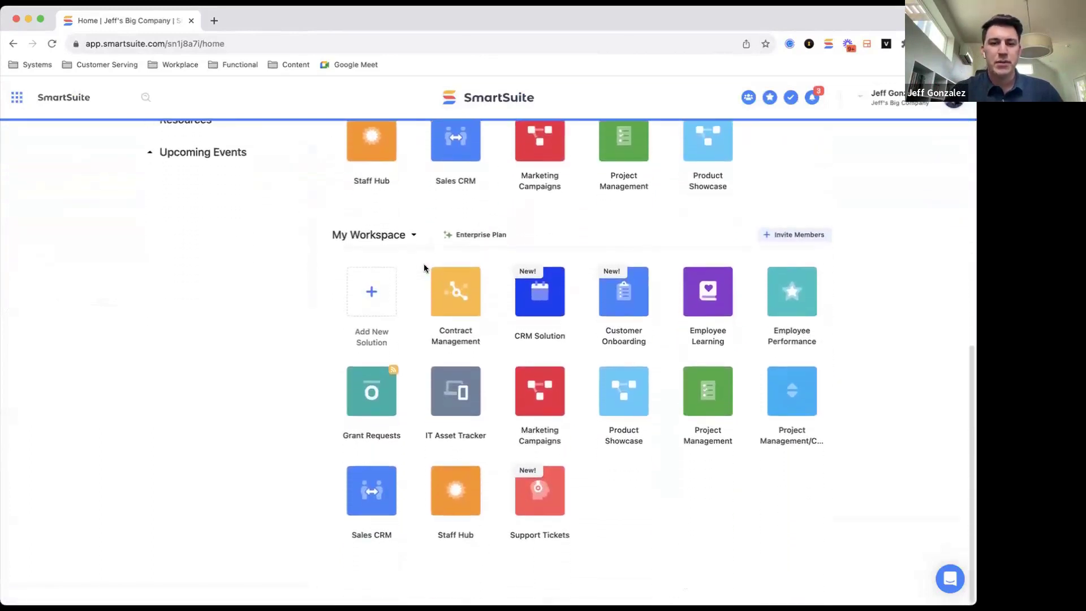
{"action": "scroll", "coordinate": [424, 268], "scroll_direction": "up", "scroll_amount": 3}
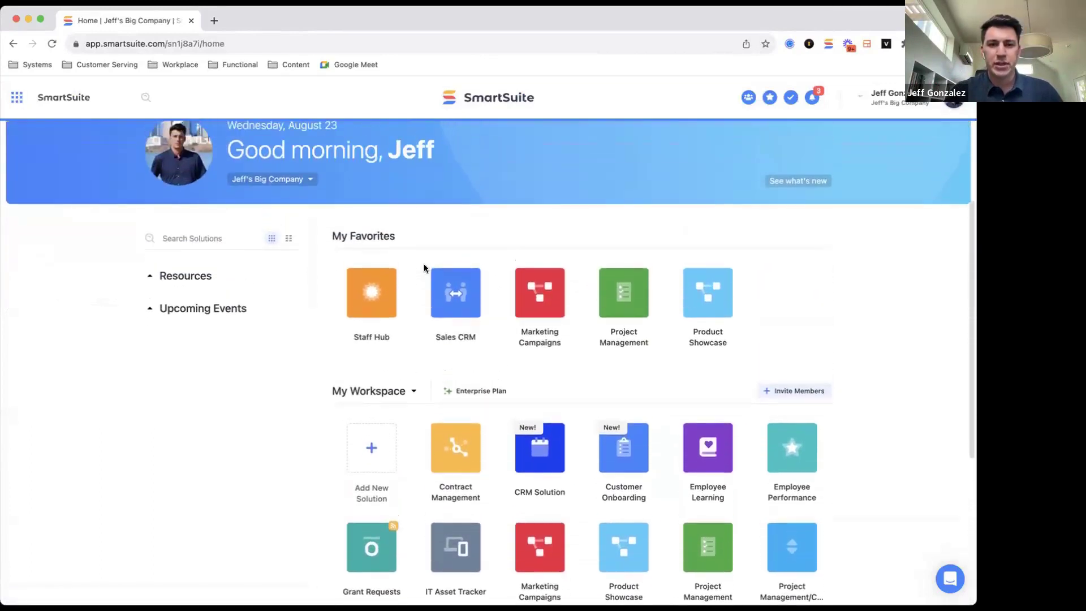
{"action": "scroll", "coordinate": [425, 266], "scroll_direction": "down", "scroll_amount": 2}
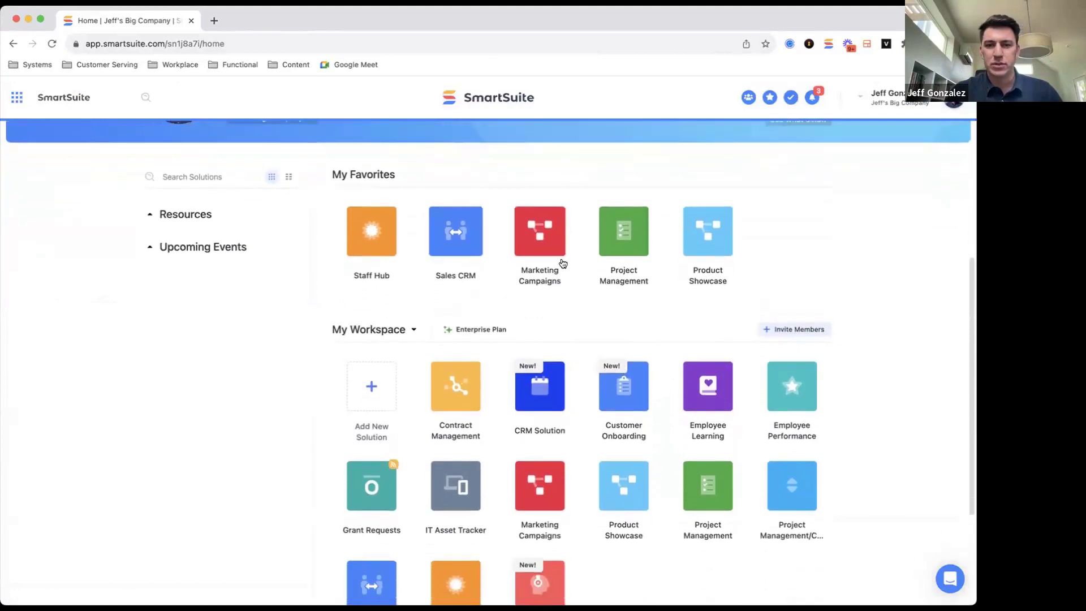
{"action": "left_click", "coordinate": [549, 252]}
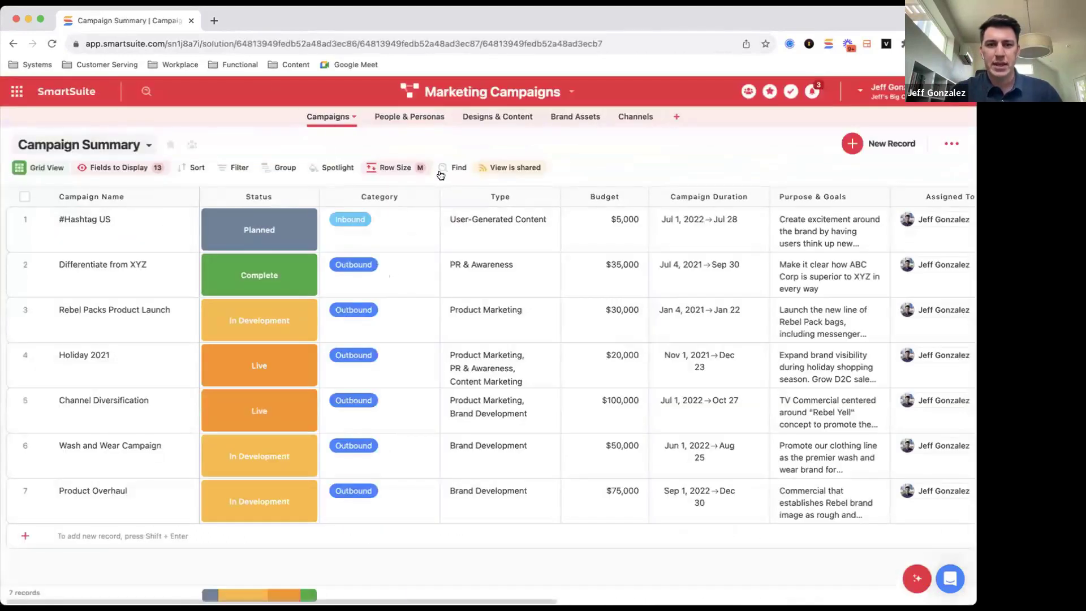
Look through the Marketing Campaigns solution's People & Personas, Designs & Content, Brand Assets and Channels apps.
{"action": "left_click", "coordinate": [406, 115]}
{"action": "left_click", "coordinate": [475, 119]}
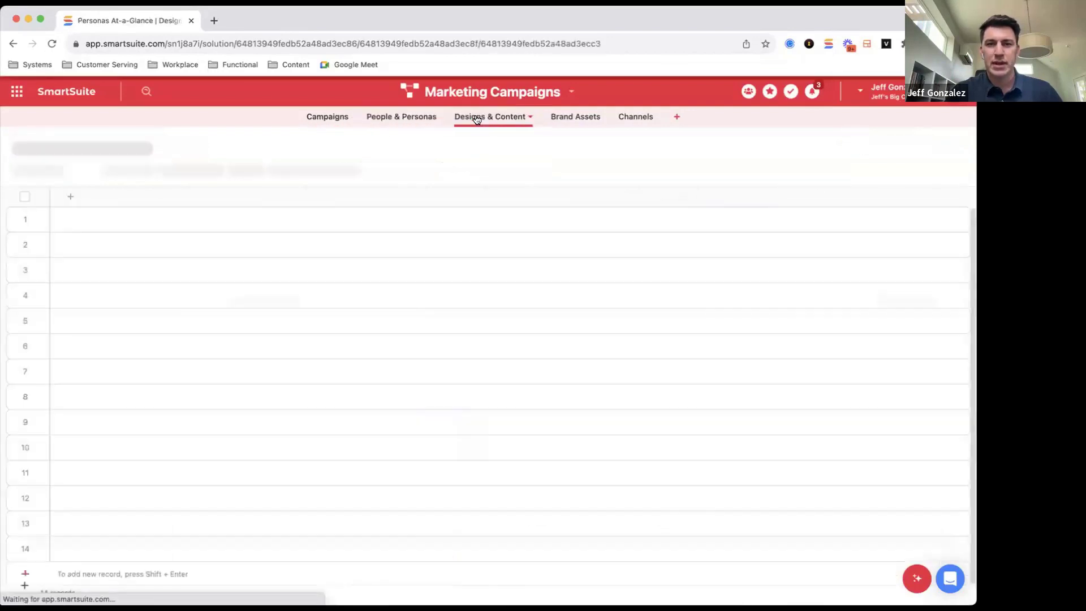
{"action": "left_click", "coordinate": [569, 119]}
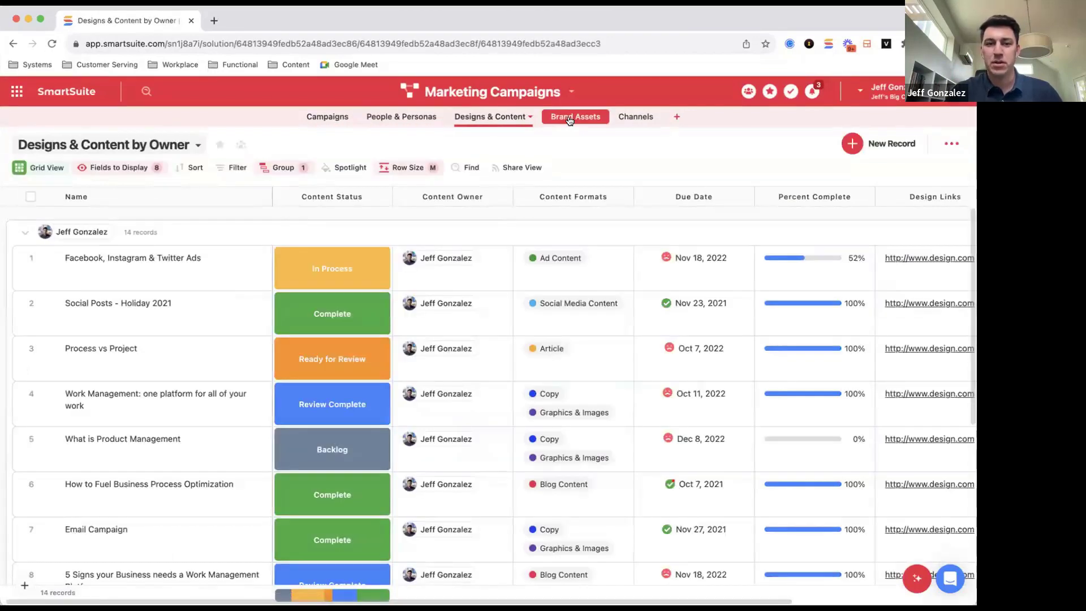
{"action": "left_click", "coordinate": [636, 117]}
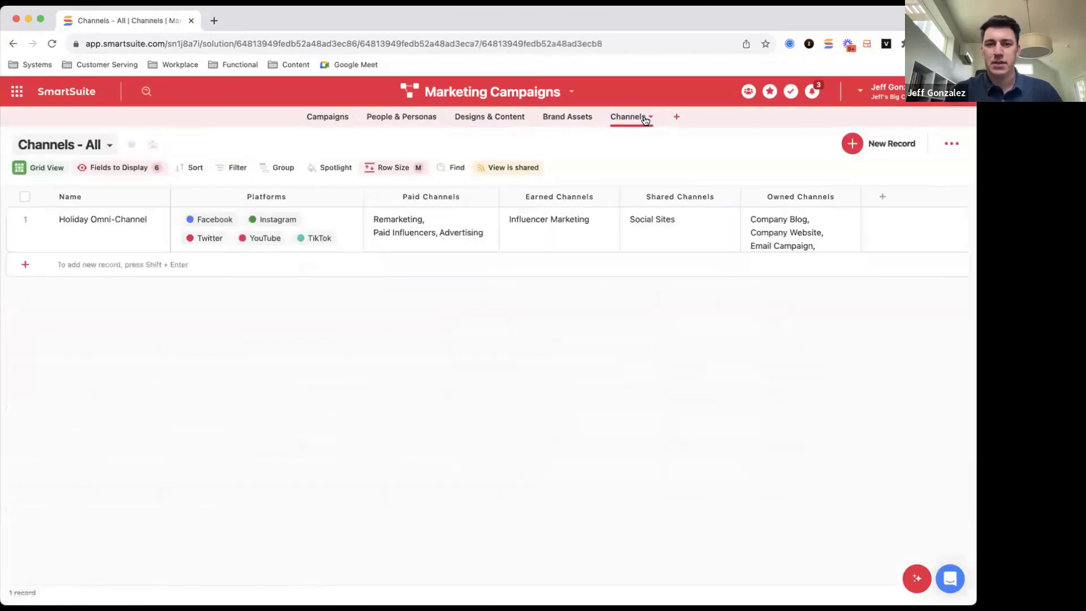
{"action": "left_click", "coordinate": [569, 117]}
{"action": "left_click", "coordinate": [493, 117]}
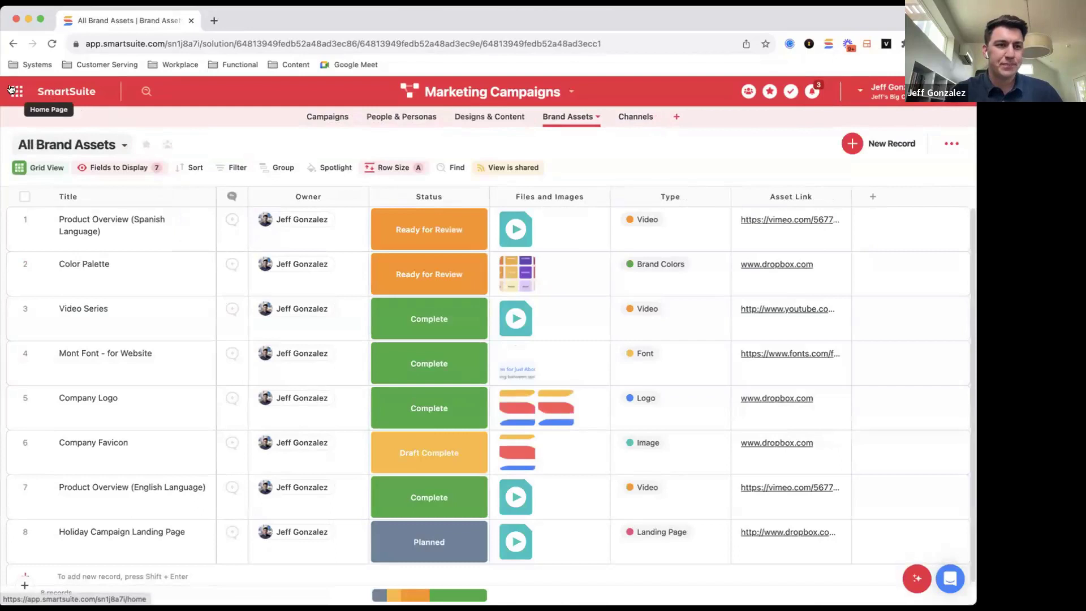
Reopen the Project Management/CRM: Webinar solution and review its Accounts, Contacts, Opportunities, Projects and Tasks apps.
{"action": "left_click", "coordinate": [36, 92]}
{"action": "scroll", "coordinate": [732, 363], "scroll_direction": "down", "scroll_amount": 5}
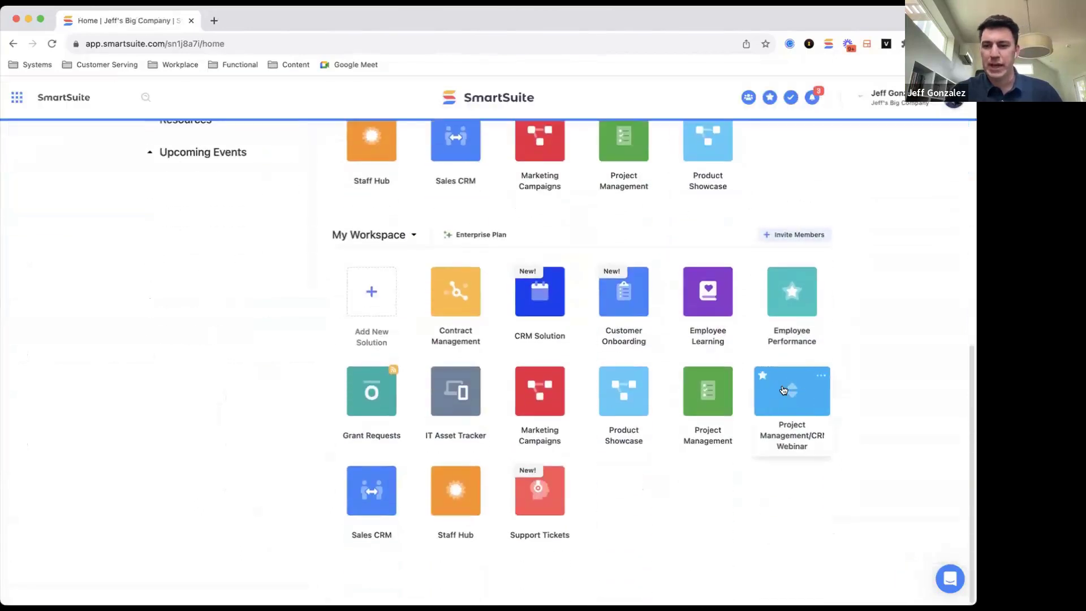
{"action": "left_click", "coordinate": [782, 385]}
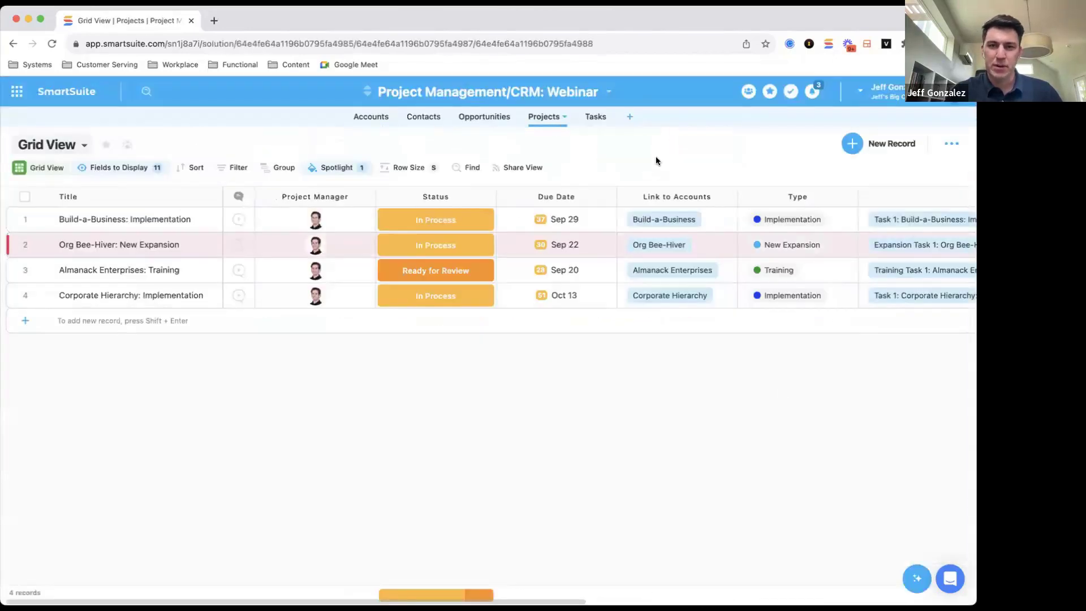
{"action": "left_click", "coordinate": [366, 122]}
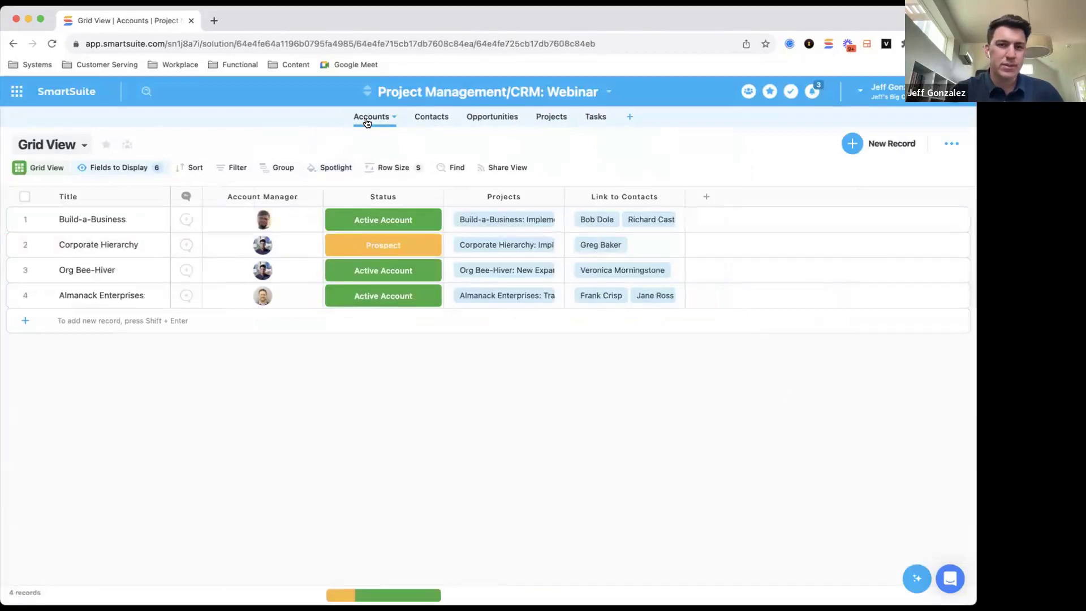
{"action": "left_click", "coordinate": [429, 123]}
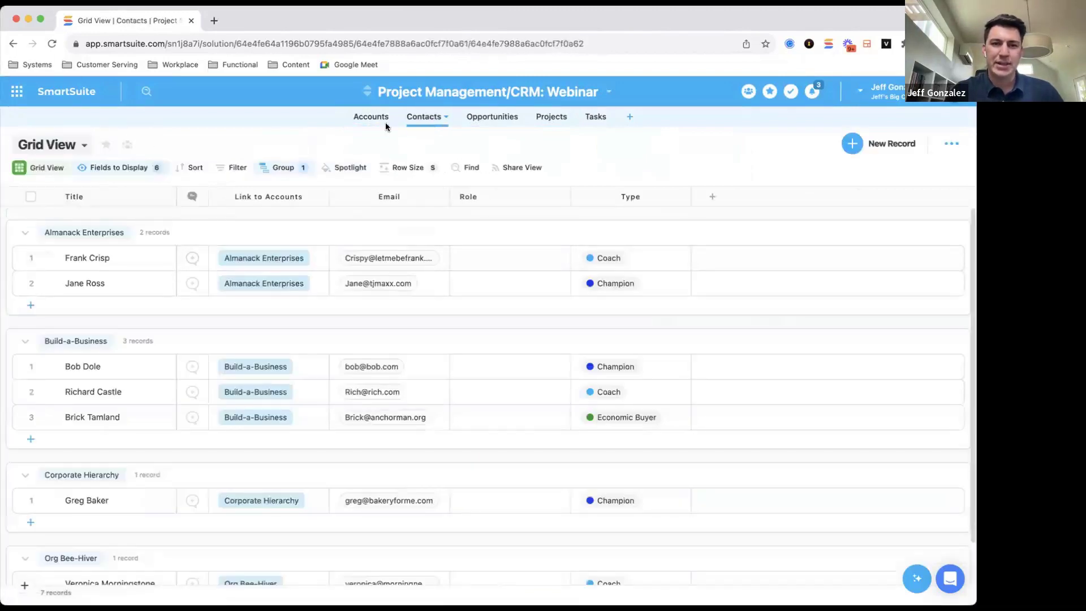
{"action": "left_click", "coordinate": [496, 120]}
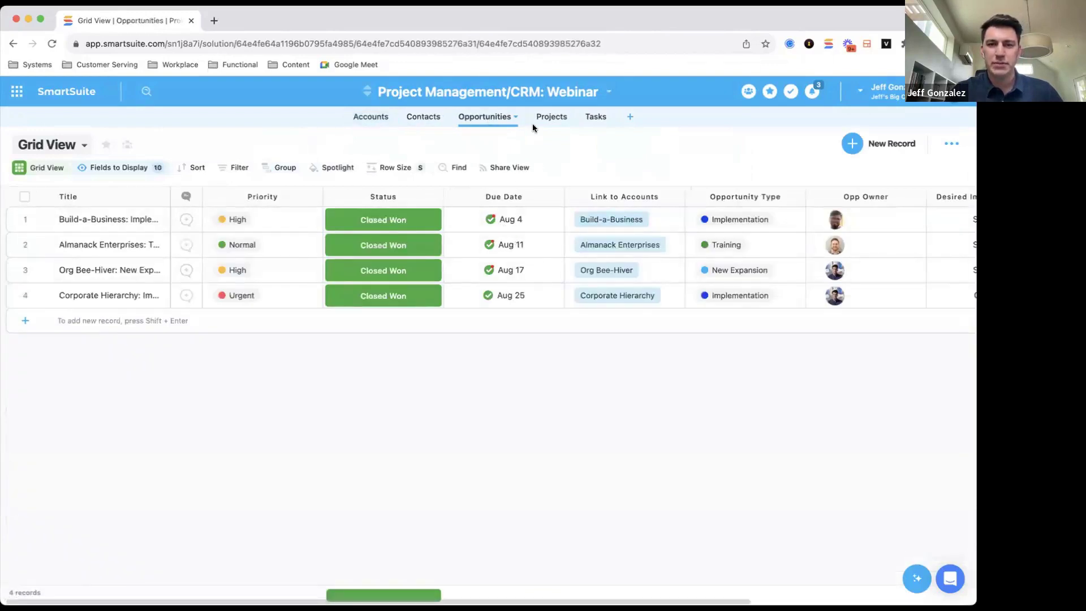
{"action": "left_click", "coordinate": [554, 118]}
{"action": "left_click", "coordinate": [591, 116]}
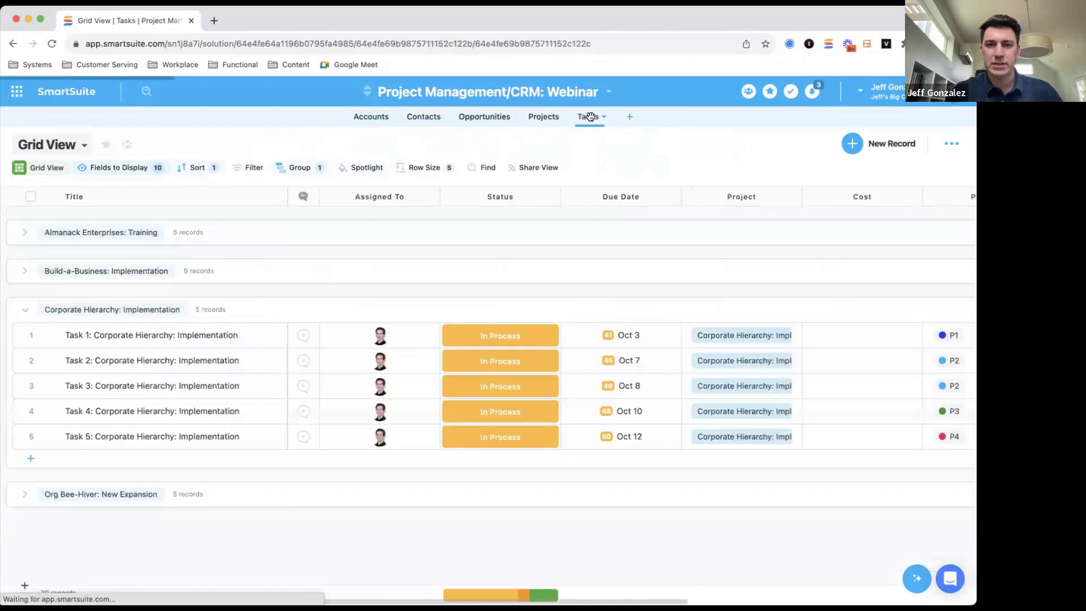
In Opportunities, set the Corporate Hierarchy implementation record's status to Evalutation.
{"action": "left_click", "coordinate": [485, 117]}
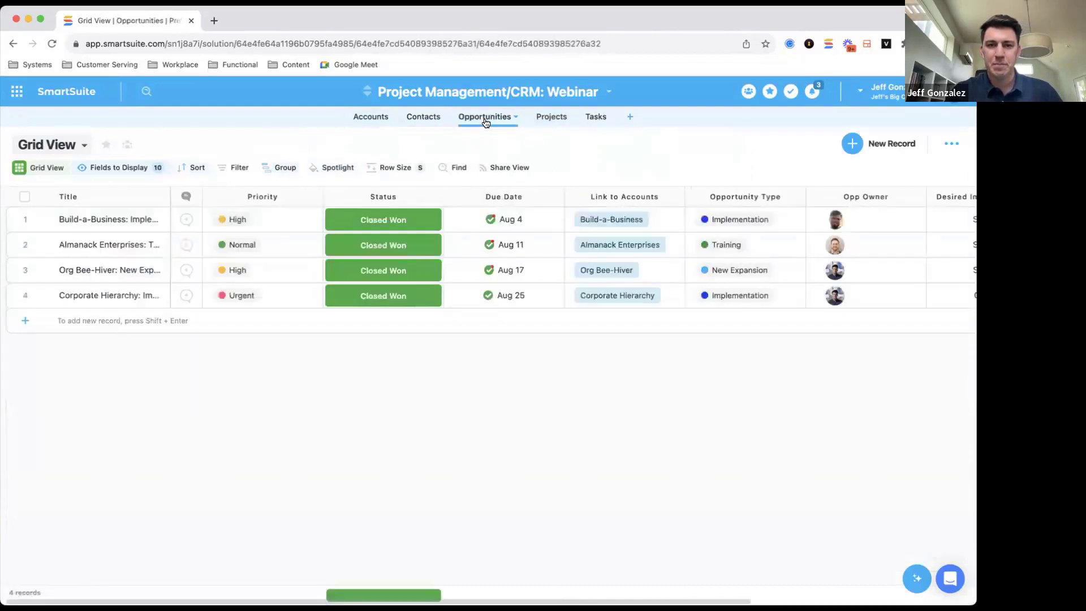
{"action": "left_click", "coordinate": [429, 295]}
{"action": "left_click", "coordinate": [383, 352]}
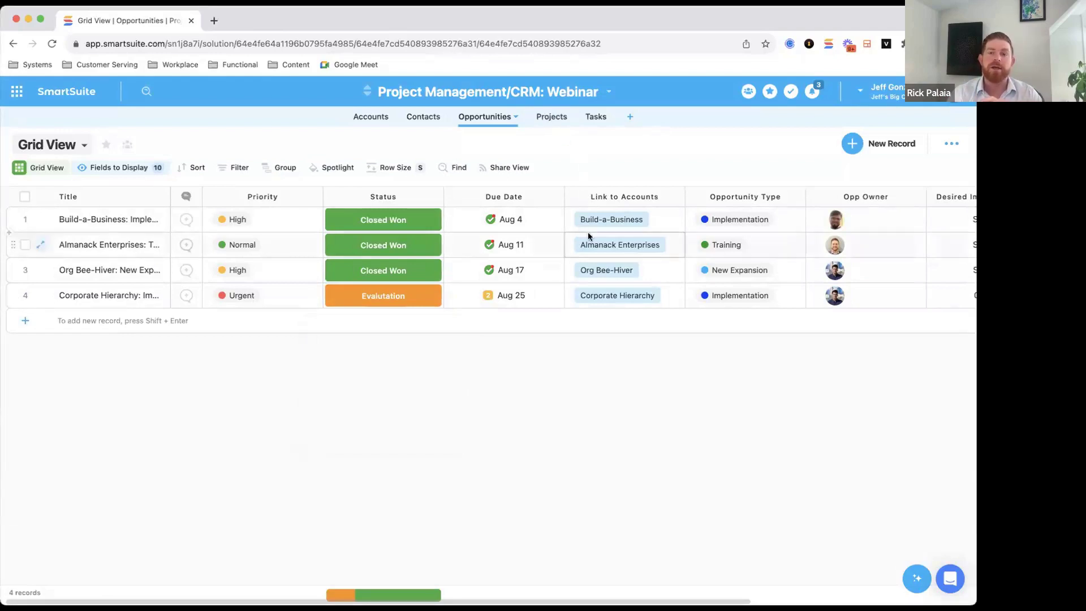
Examine the full catalogue of field types available for a new Opportunities field, from The Basics to More Advanced, and close it without adding one.
{"action": "scroll", "coordinate": [588, 236], "scroll_direction": "right", "scroll_amount": 5}
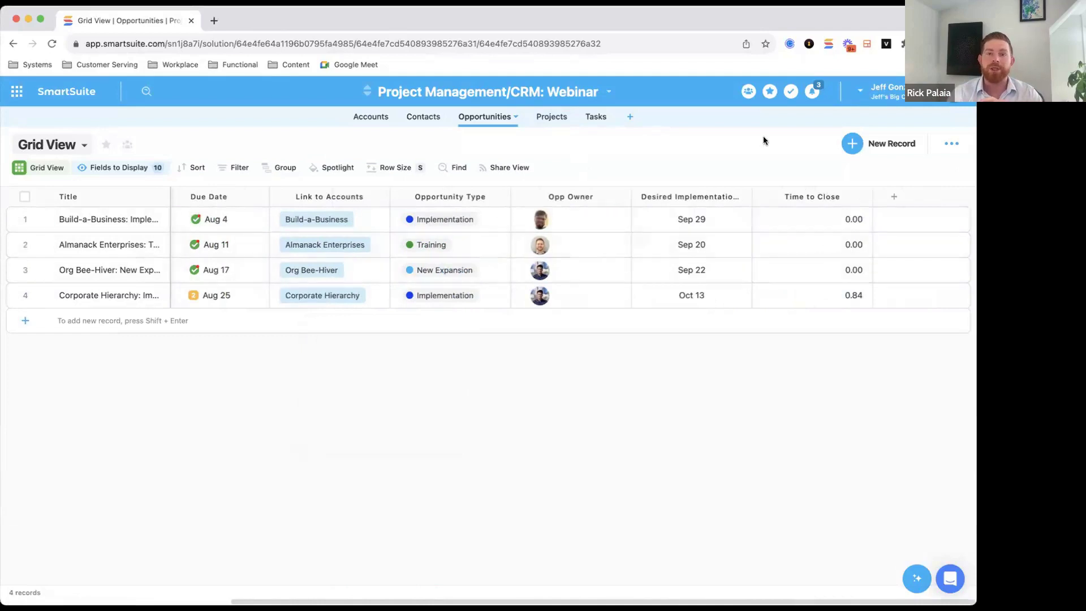
{"action": "left_click", "coordinate": [891, 198]}
{"action": "left_click", "coordinate": [815, 460]}
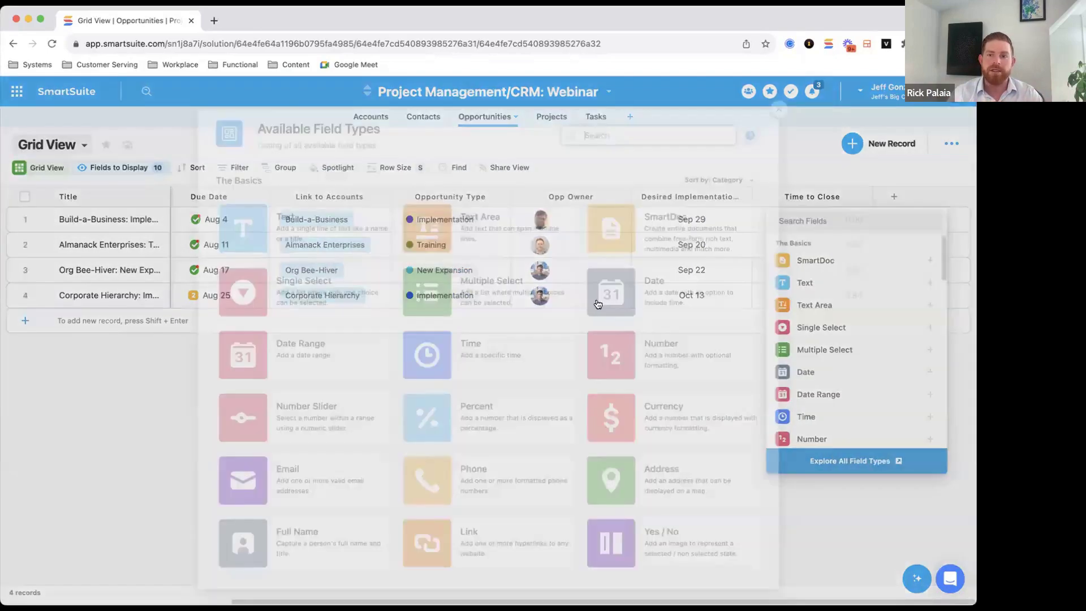
{"action": "scroll", "coordinate": [578, 300], "scroll_direction": "down", "scroll_amount": 3}
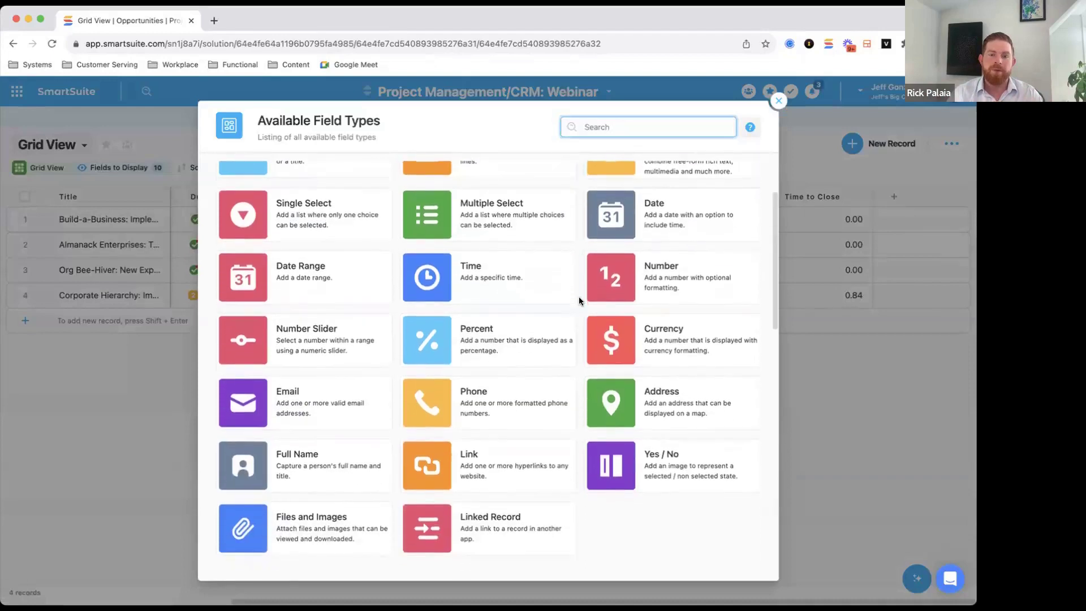
{"action": "scroll", "coordinate": [579, 298], "scroll_direction": "down", "scroll_amount": 2}
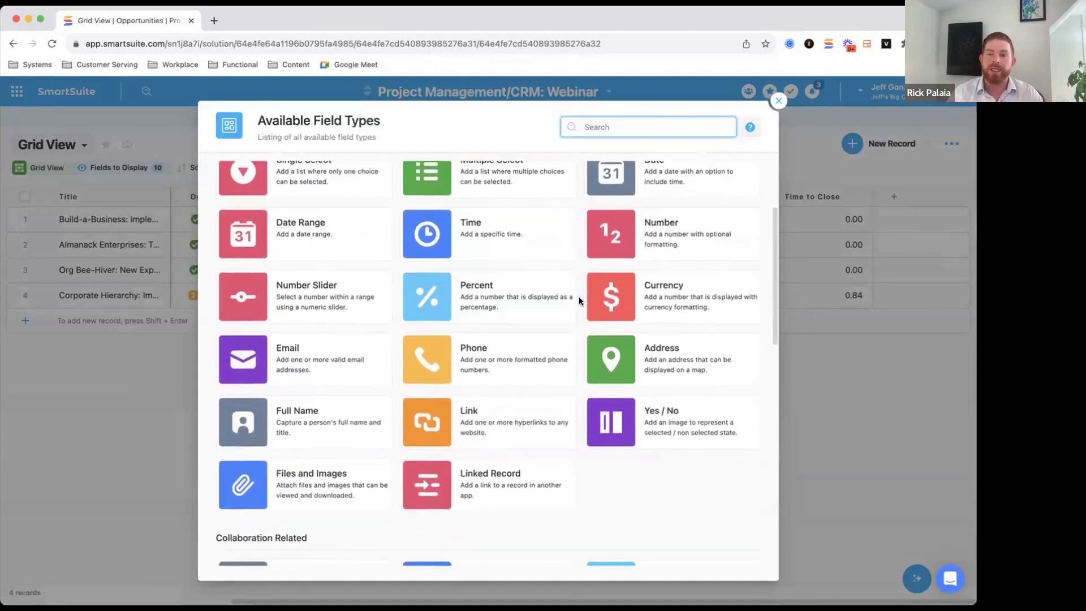
{"action": "scroll", "coordinate": [579, 300], "scroll_direction": "down", "scroll_amount": 5}
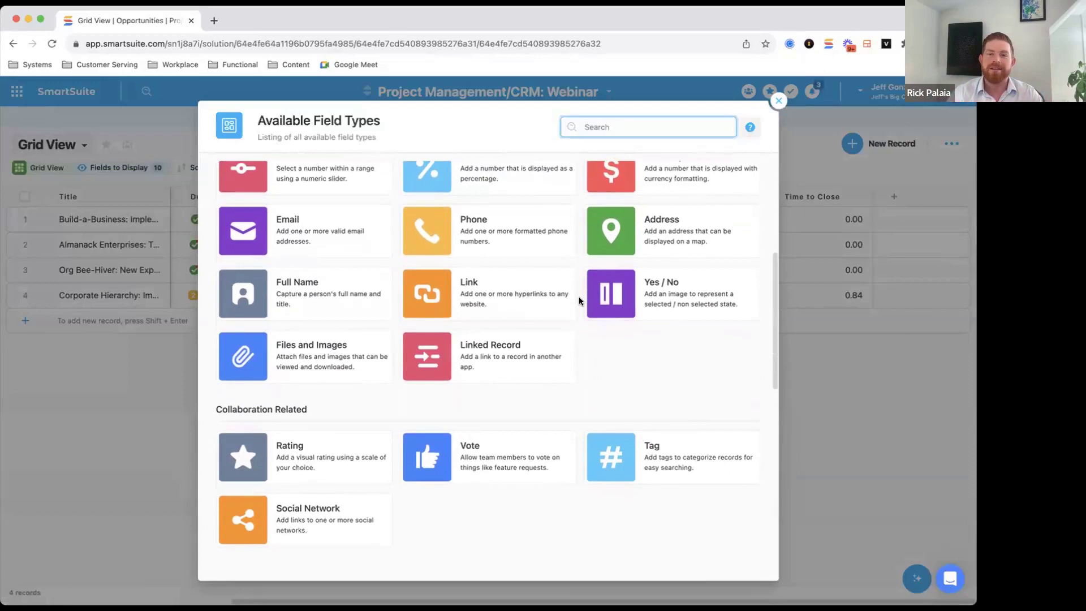
{"action": "scroll", "coordinate": [579, 300], "scroll_direction": "down", "scroll_amount": 8}
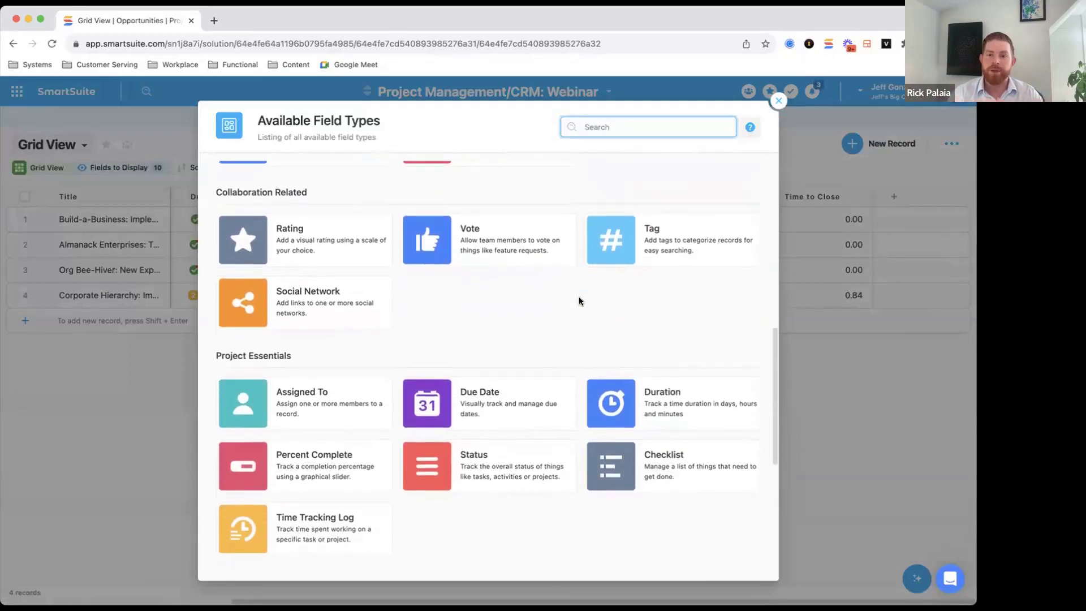
{"action": "scroll", "coordinate": [579, 300], "scroll_direction": "down", "scroll_amount": 8}
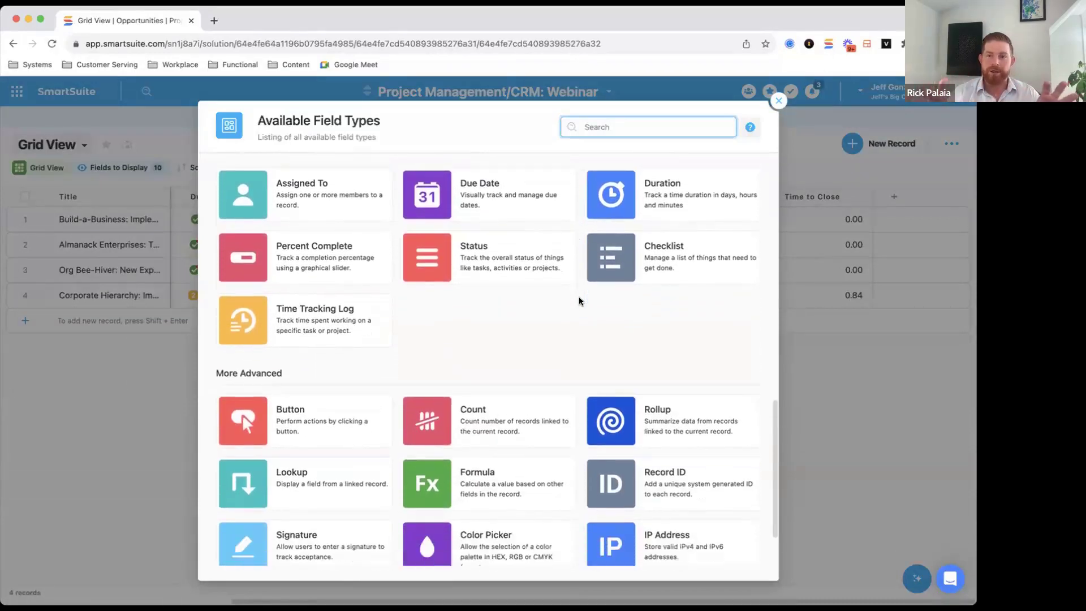
{"action": "scroll", "coordinate": [578, 300], "scroll_direction": "down", "scroll_amount": 3}
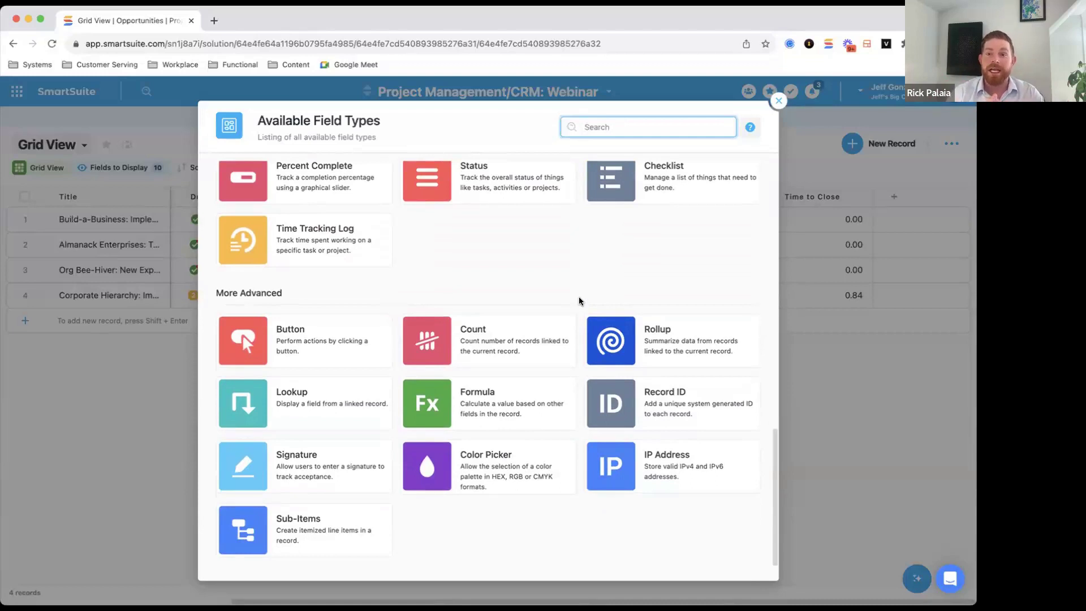
{"action": "scroll", "coordinate": [579, 301], "scroll_direction": "up", "scroll_amount": 5}
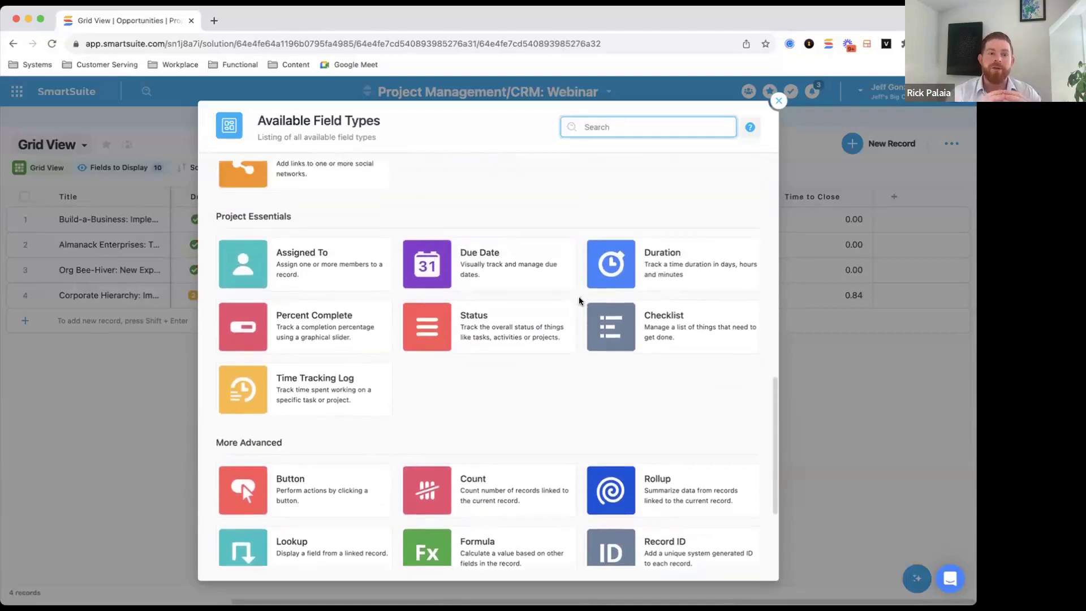
{"action": "scroll", "coordinate": [579, 301], "scroll_direction": "up", "scroll_amount": 6}
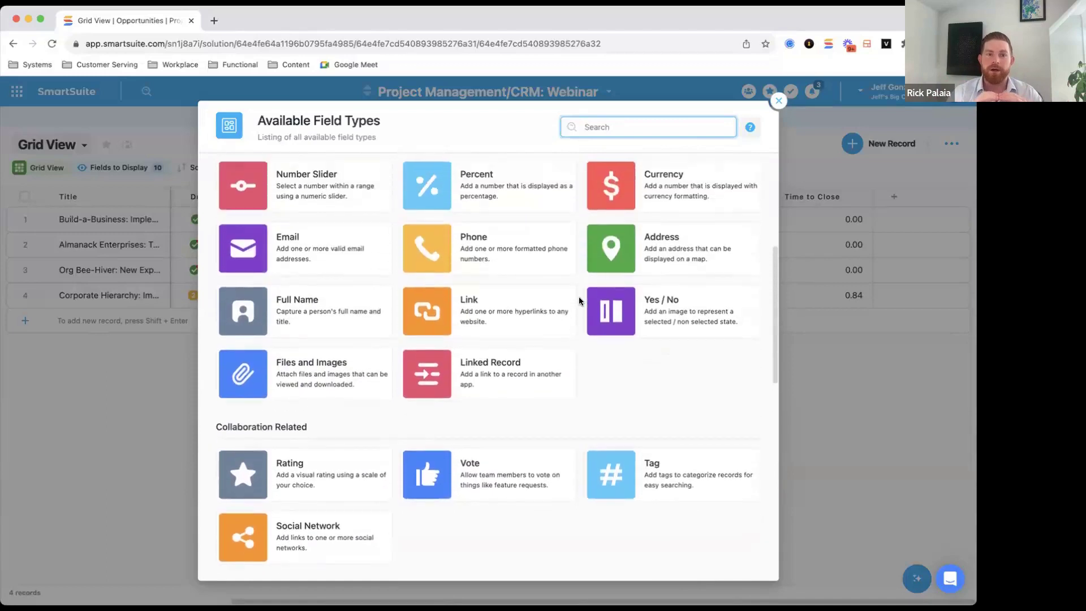
{"action": "scroll", "coordinate": [578, 297], "scroll_direction": "up", "scroll_amount": 3}
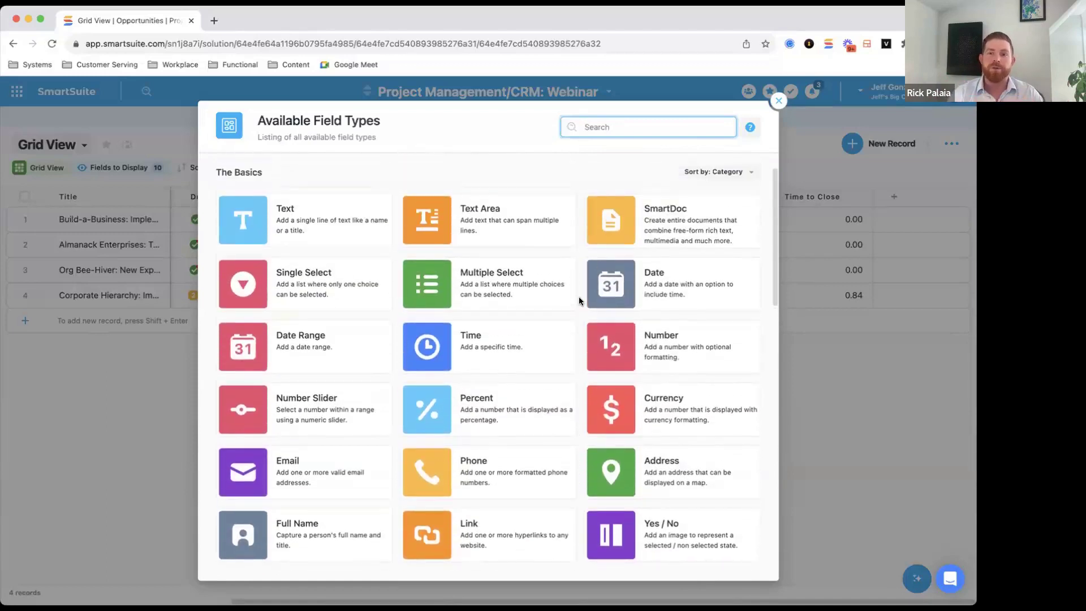
{"action": "left_click", "coordinate": [778, 102]}
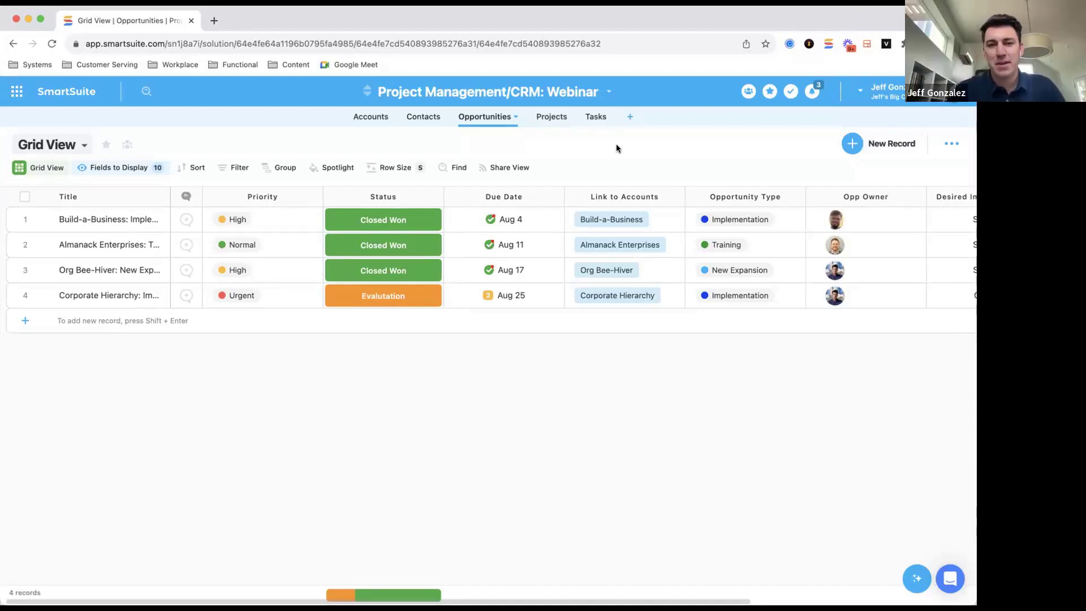
Go through the Available Field Types listing again from the Opportunities grid, covering the basic, collaboration, project and advanced categories, and close it.
{"action": "scroll", "coordinate": [693, 244], "scroll_direction": "right", "scroll_amount": 2}
{"action": "scroll", "coordinate": [693, 243], "scroll_direction": "right", "scroll_amount": 5}
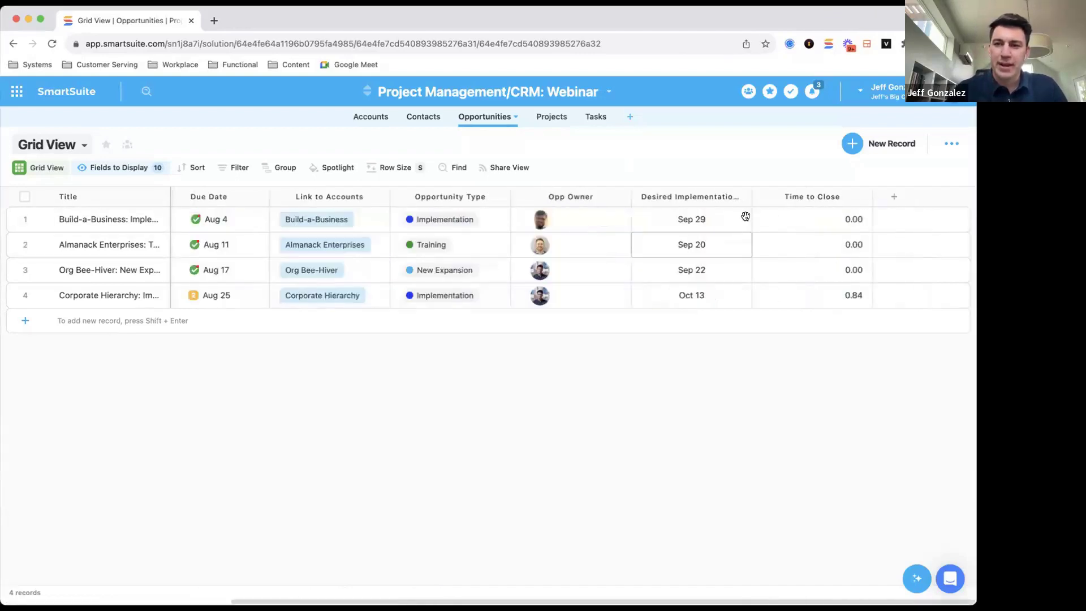
{"action": "left_click", "coordinate": [890, 193]}
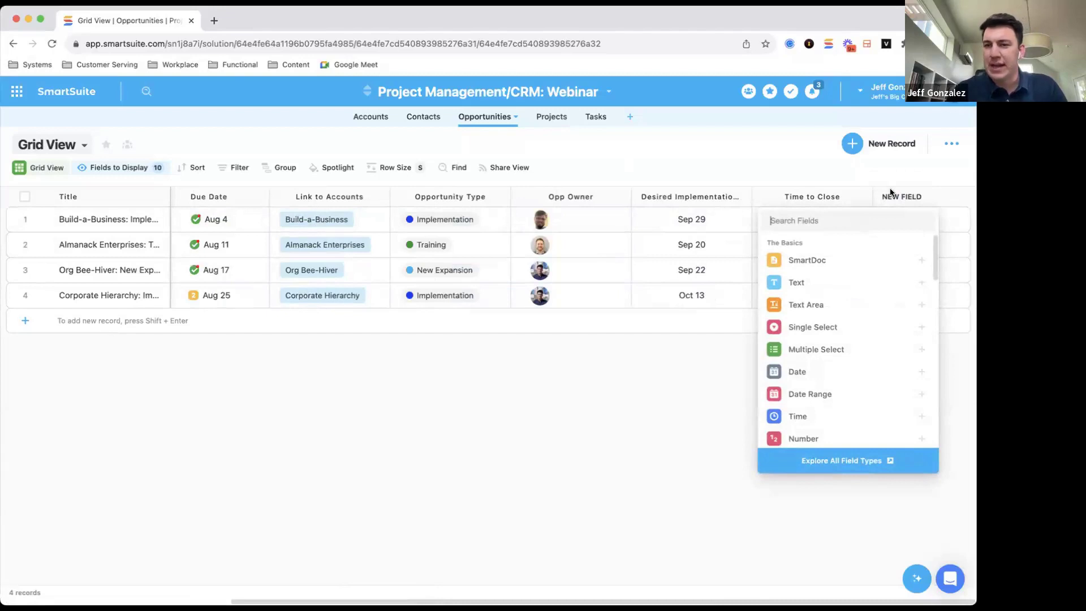
{"action": "left_click", "coordinate": [804, 461]}
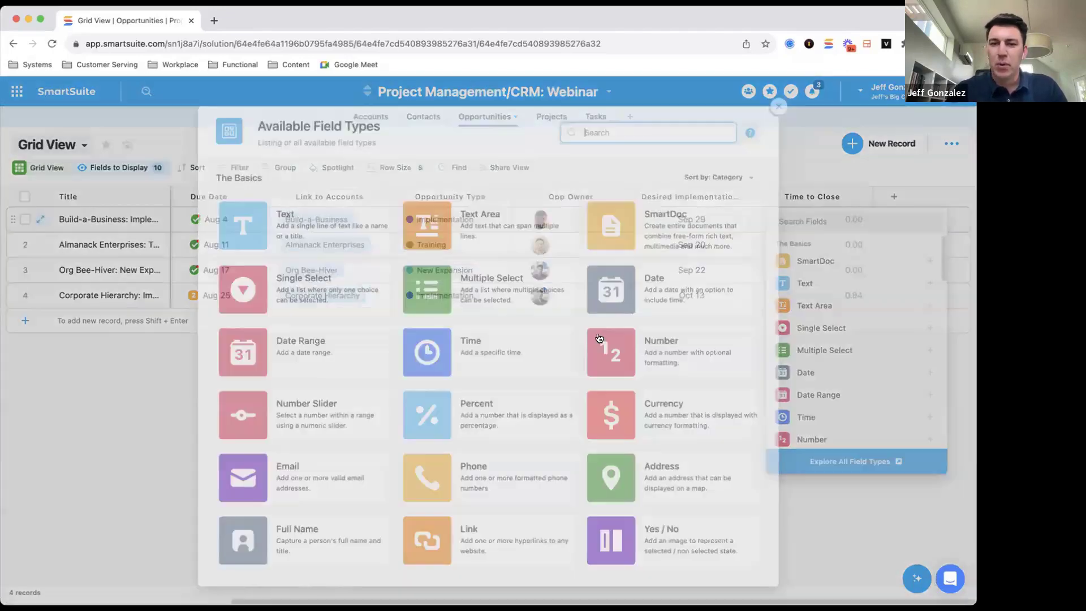
{"action": "scroll", "coordinate": [579, 329], "scroll_direction": "down", "scroll_amount": 3}
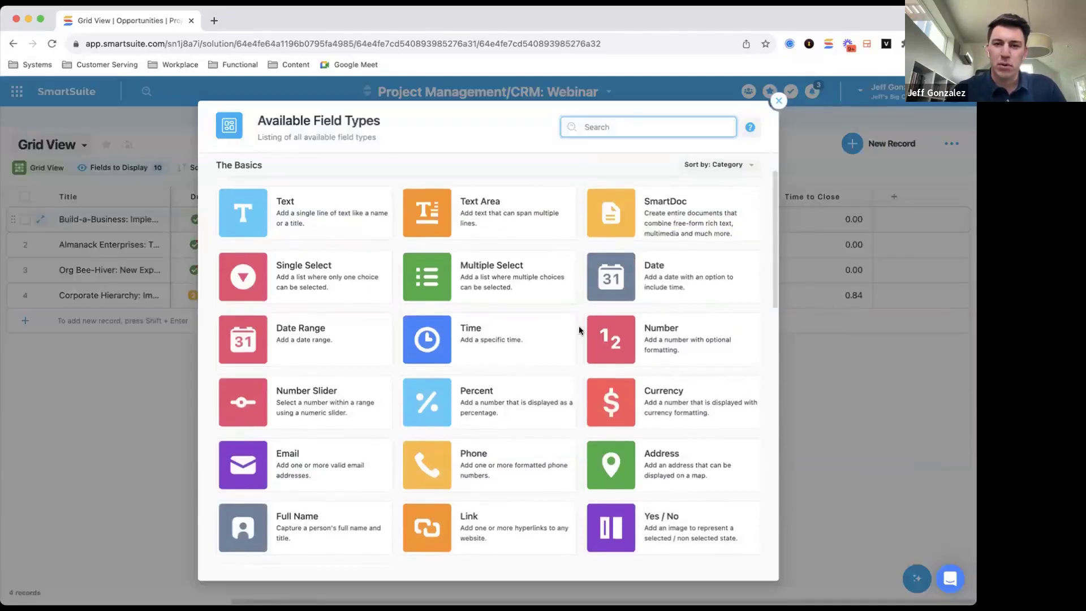
{"action": "scroll", "coordinate": [580, 330], "scroll_direction": "down", "scroll_amount": 3}
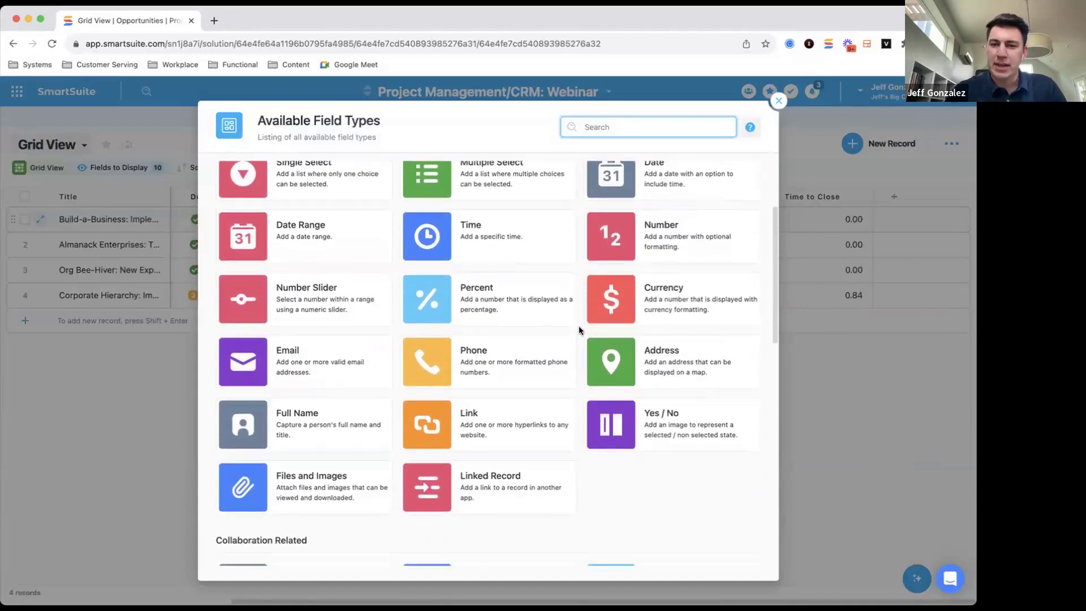
{"action": "scroll", "coordinate": [578, 328], "scroll_direction": "down", "scroll_amount": 2}
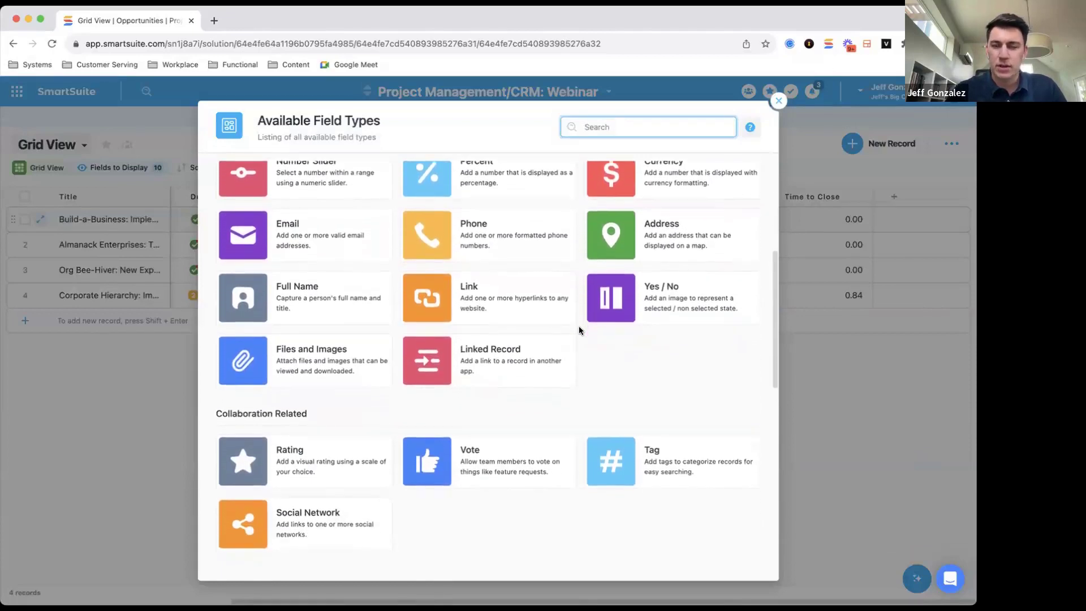
{"action": "scroll", "coordinate": [579, 330], "scroll_direction": "down", "scroll_amount": 3}
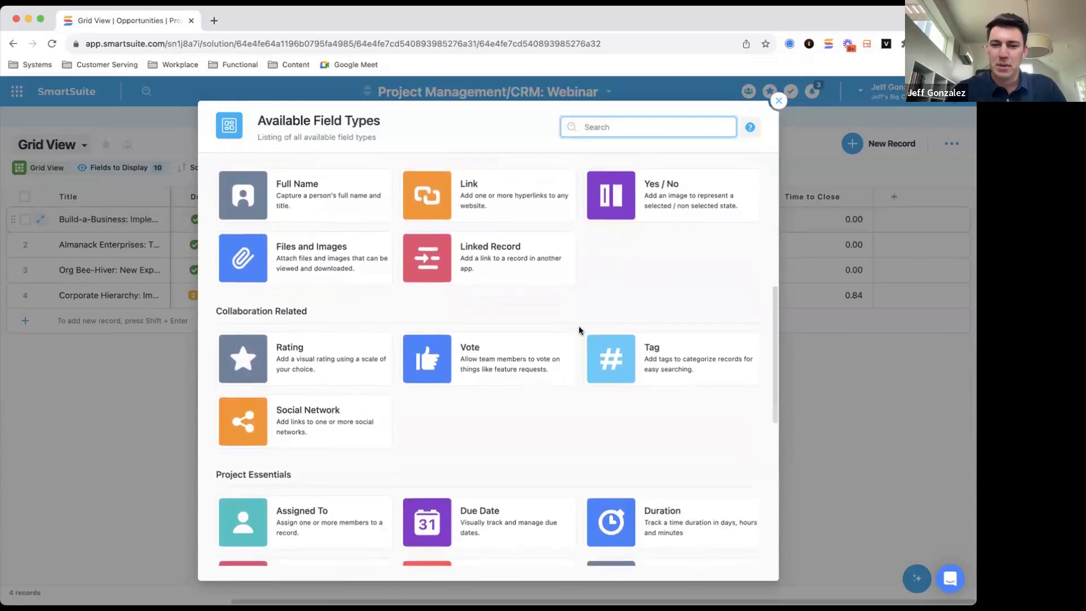
{"action": "scroll", "coordinate": [578, 331], "scroll_direction": "down", "scroll_amount": 3}
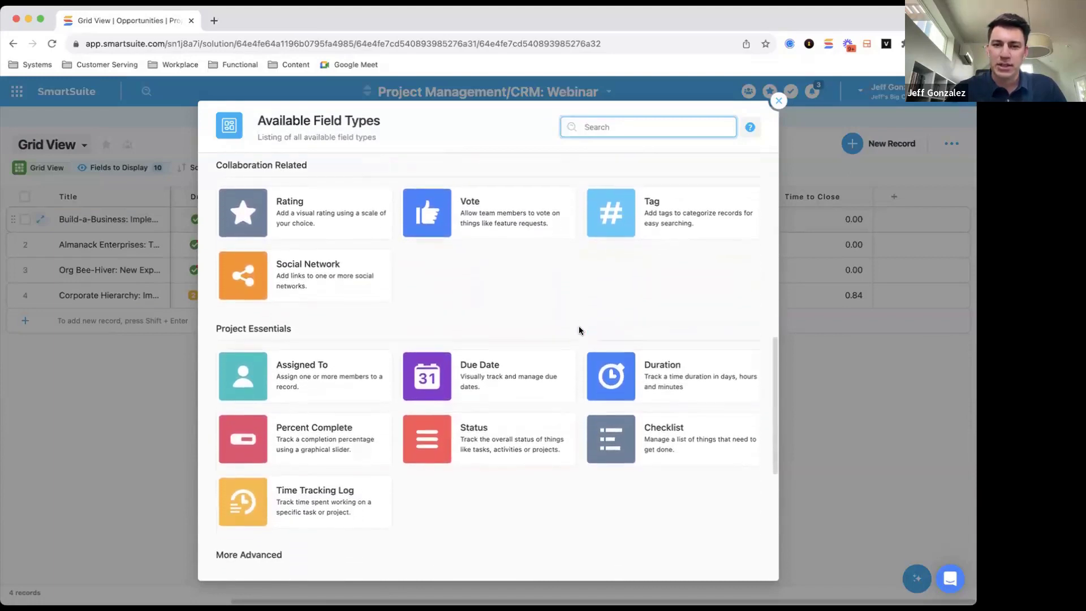
{"action": "scroll", "coordinate": [578, 330], "scroll_direction": "down", "scroll_amount": 3}
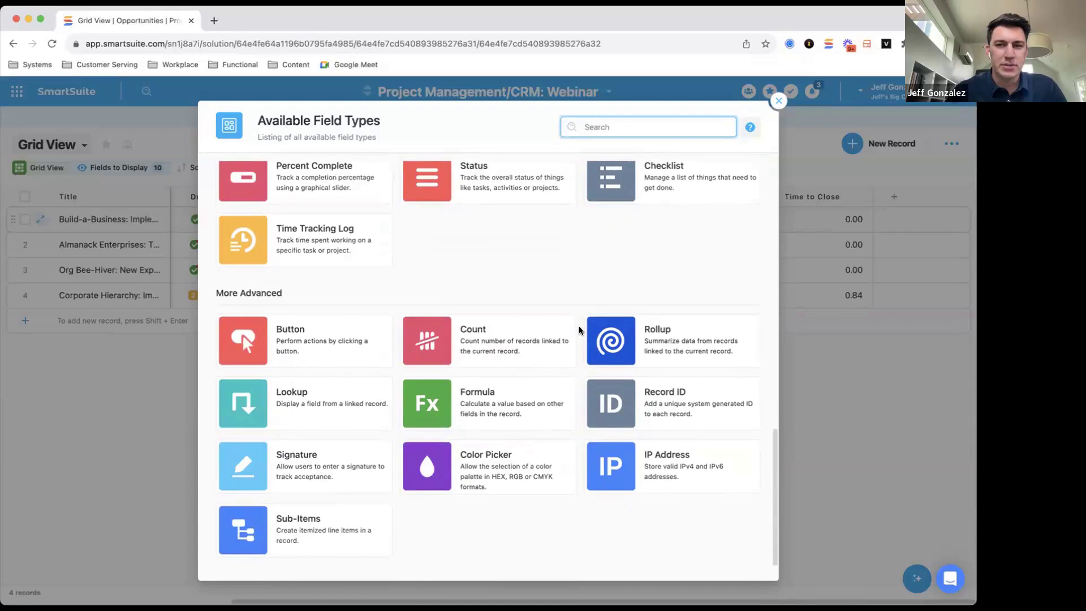
{"action": "scroll", "coordinate": [579, 326], "scroll_direction": "up", "scroll_amount": 10}
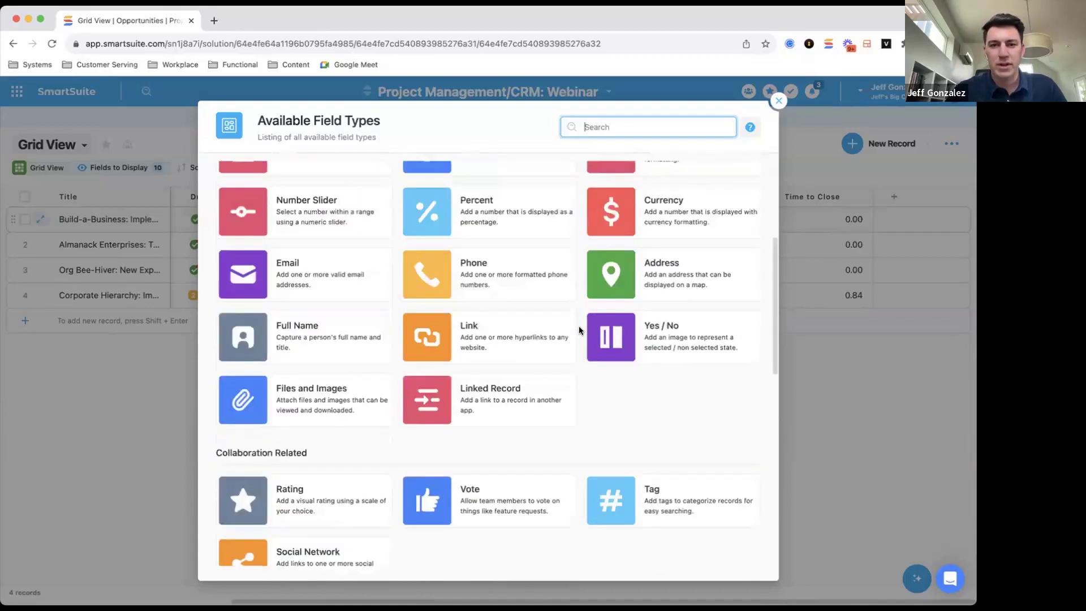
{"action": "left_click", "coordinate": [779, 102]}
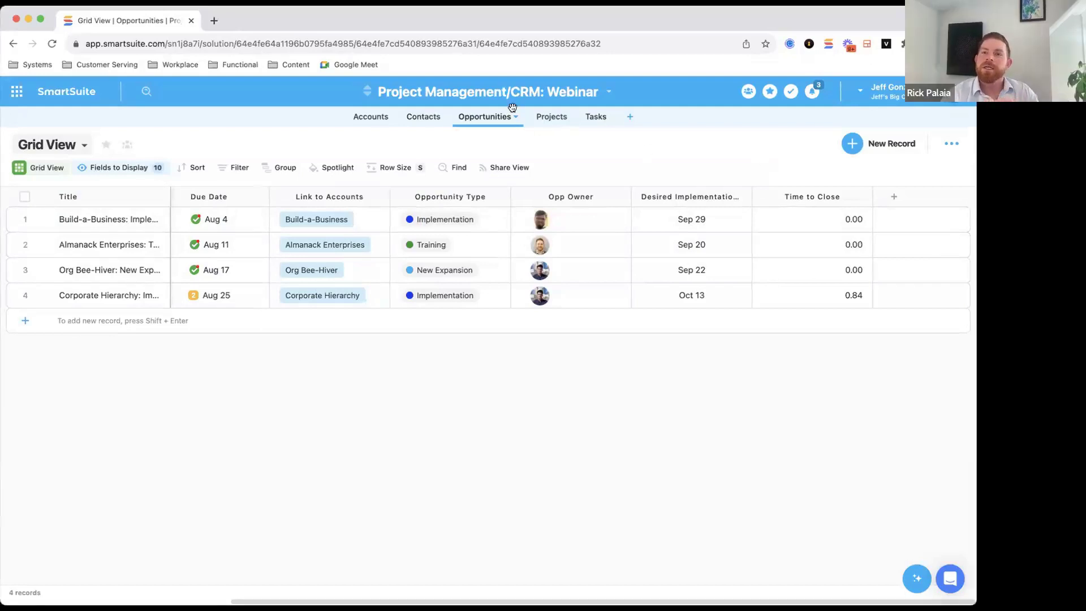
Open the Projects app and review its columns, from Project Budget, Total Costs and Over Budget? back to Project Manager.
{"action": "left_click", "coordinate": [551, 116]}
{"action": "scroll", "coordinate": [657, 257], "scroll_direction": "right", "scroll_amount": 6}
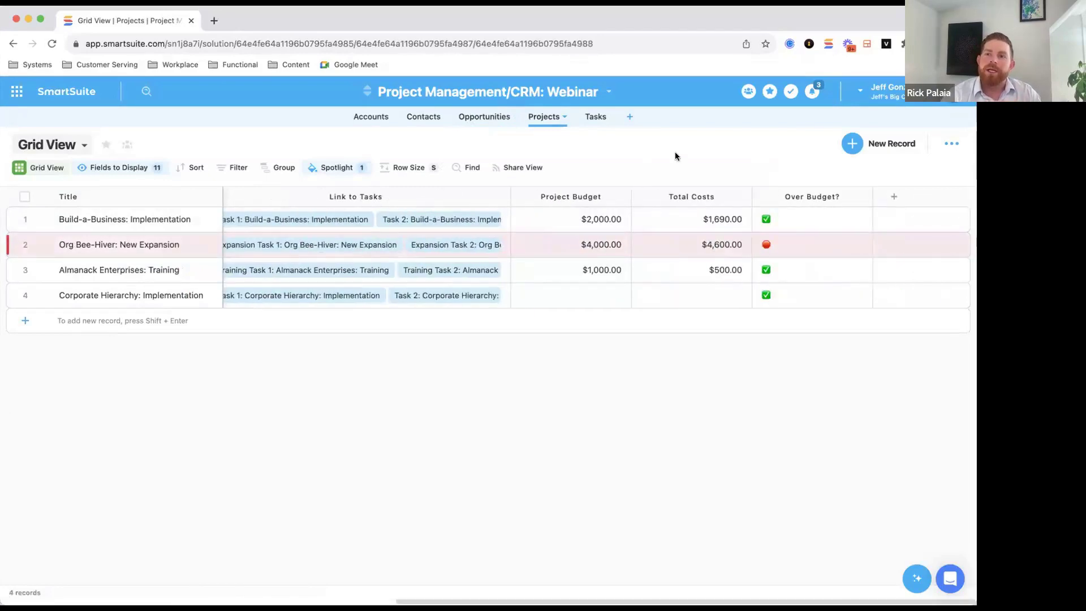
{"action": "scroll", "coordinate": [645, 254], "scroll_direction": "left", "scroll_amount": 6}
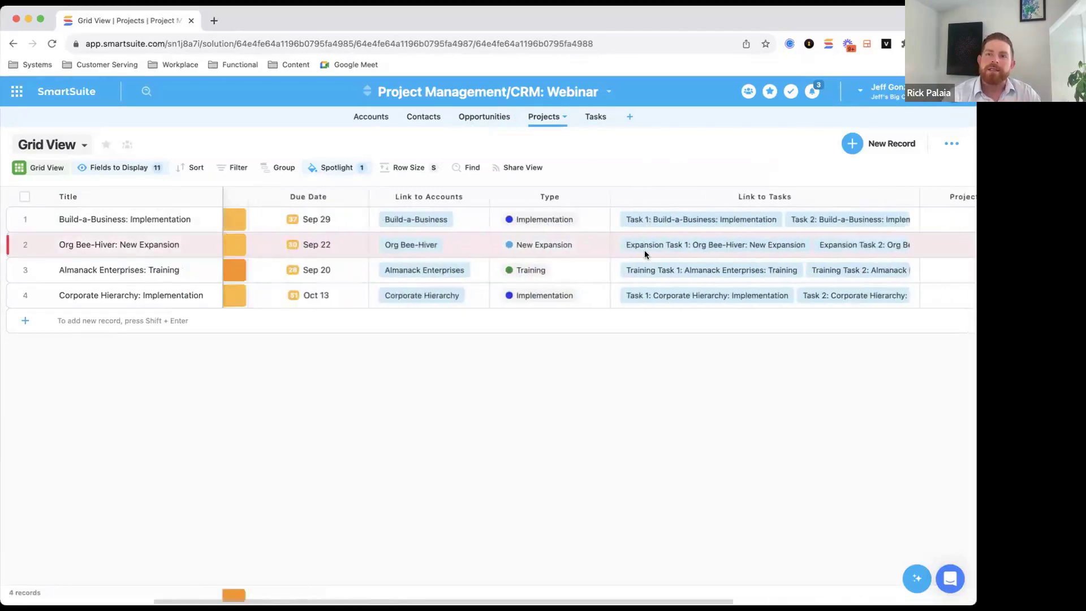
{"action": "scroll", "coordinate": [646, 249], "scroll_direction": "left", "scroll_amount": 3}
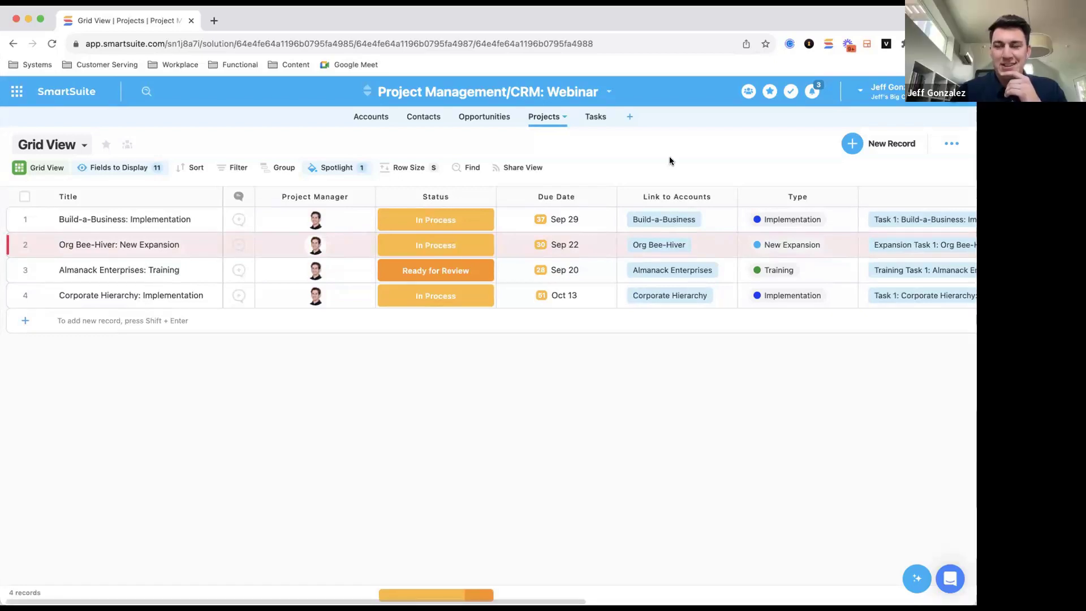
Open My Work to view the open assignments by due date and collapse the Overdue group.
{"action": "left_click", "coordinate": [791, 91]}
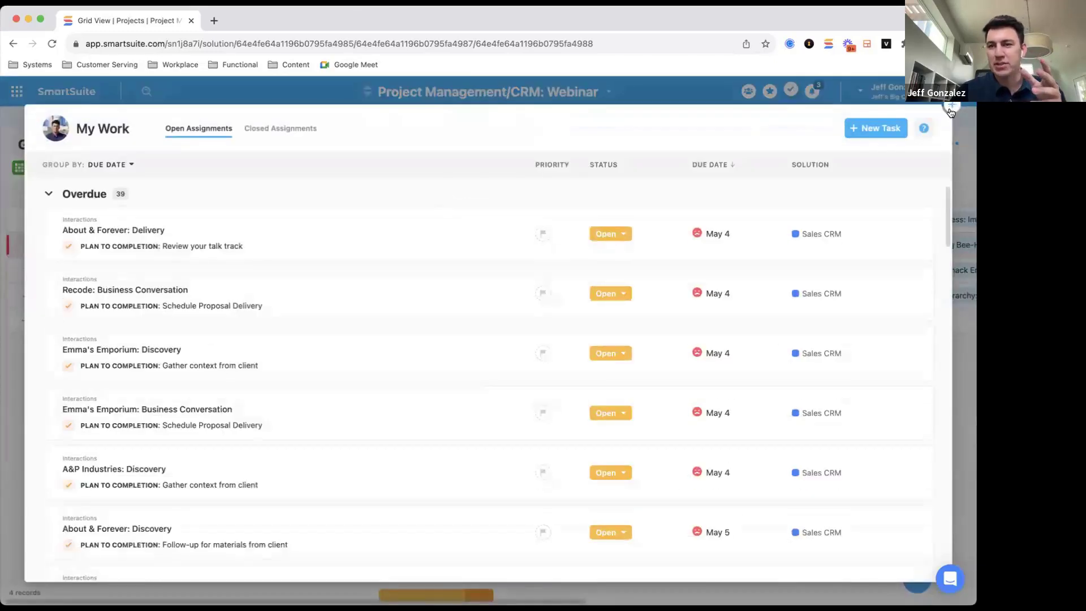
{"action": "left_click", "coordinate": [791, 91]}
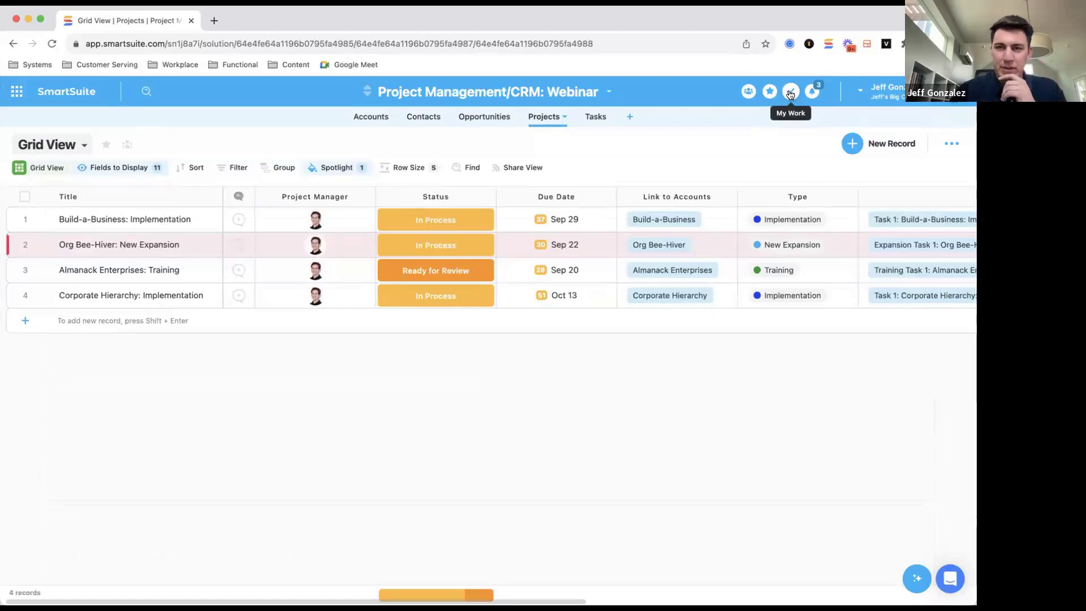
{"action": "left_click", "coordinate": [791, 93]}
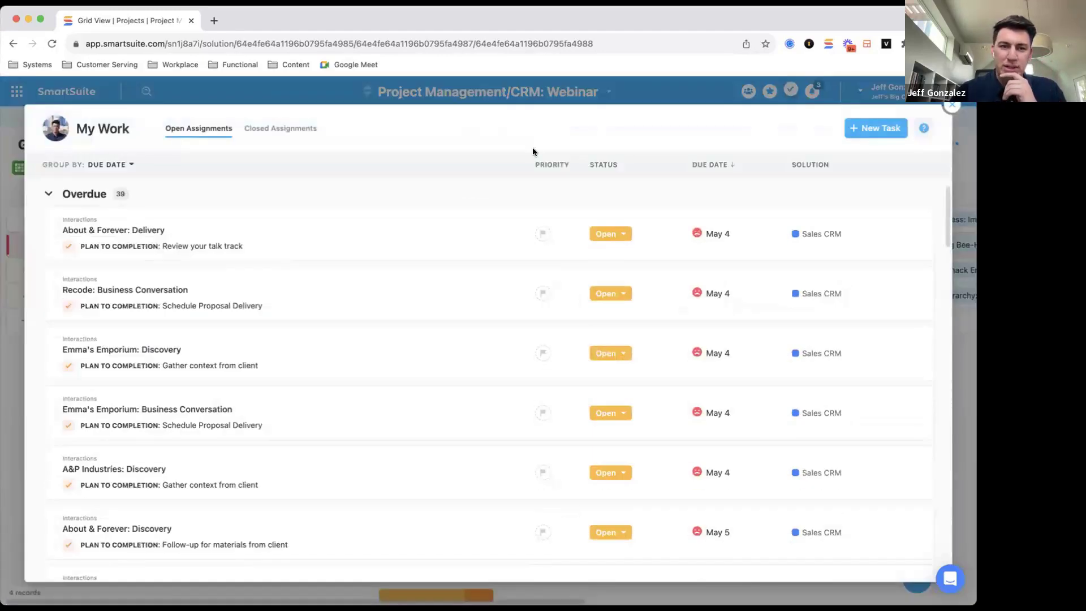
{"action": "left_click", "coordinate": [48, 193]}
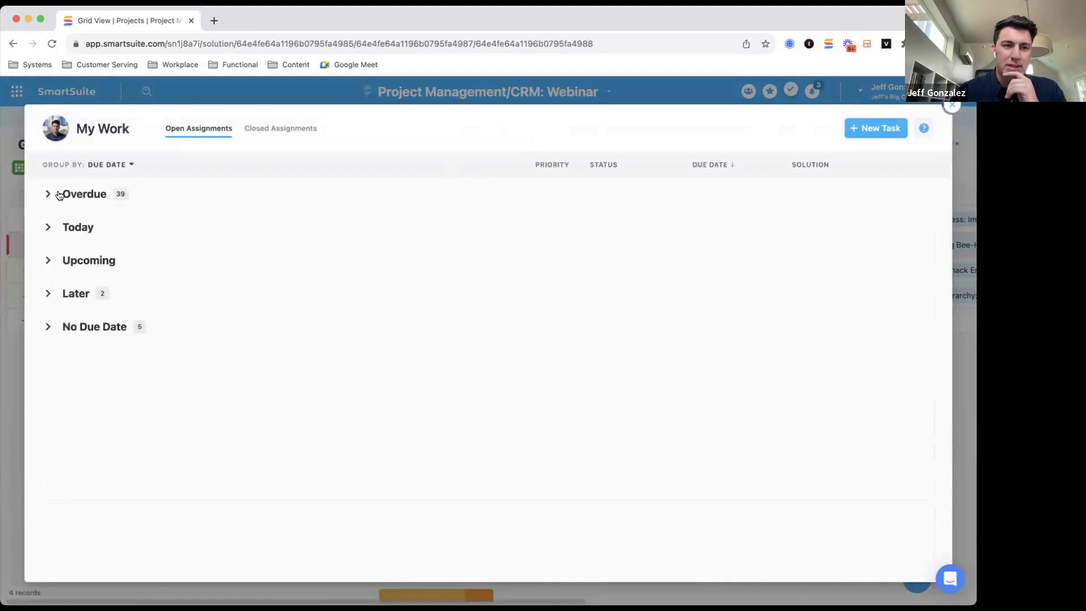
{"action": "left_click", "coordinate": [48, 193]}
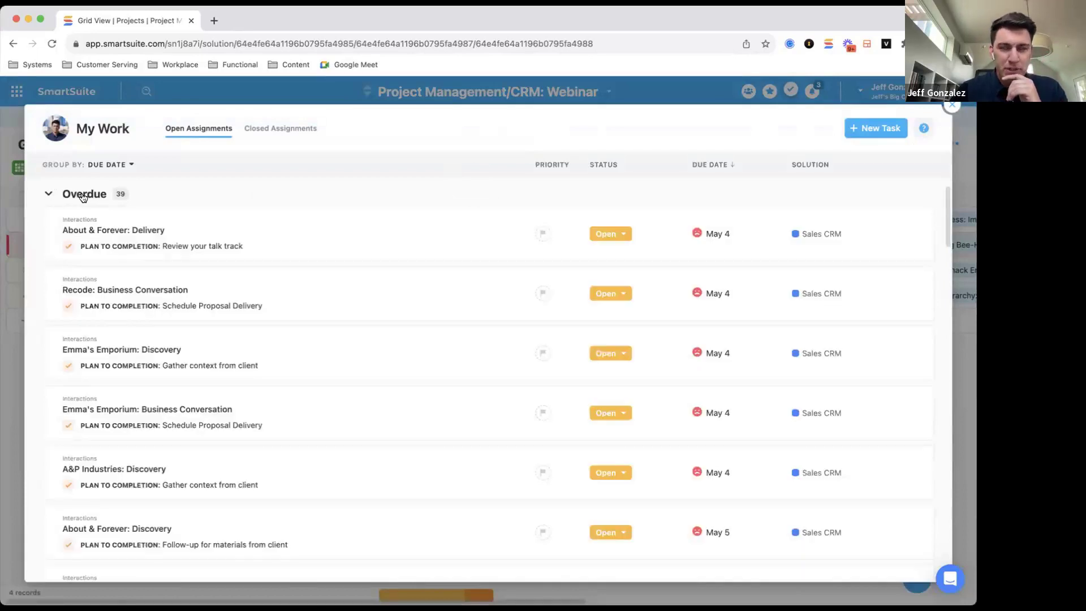
{"action": "left_click", "coordinate": [71, 195]}
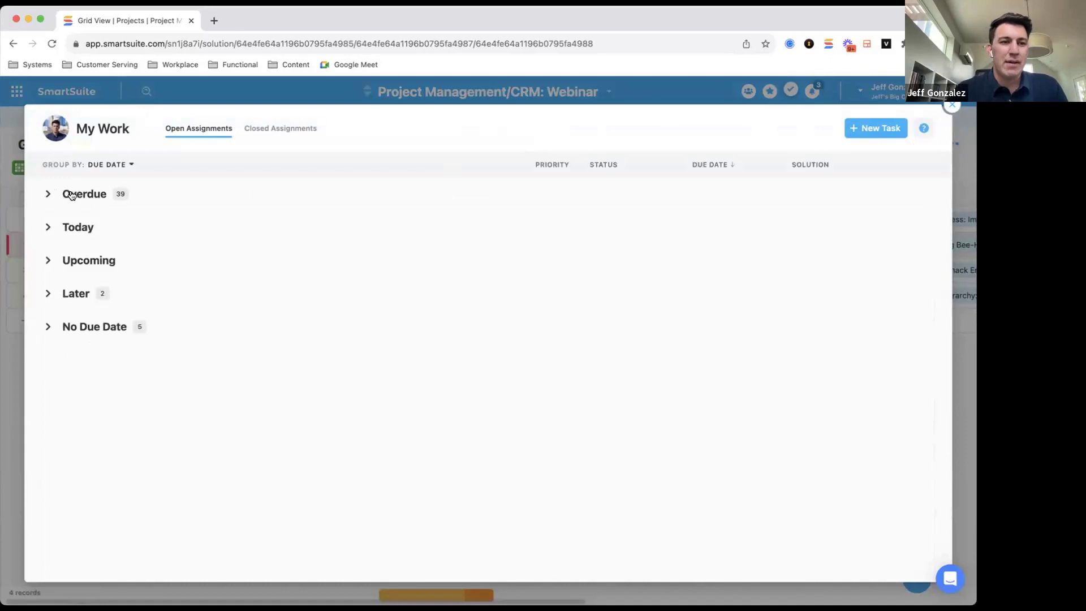
Group the My Work assignments by Priority and then by Solution, check the Grant Requests and Project Management groups, and close My Work.
{"action": "left_click", "coordinate": [104, 165]}
{"action": "left_click", "coordinate": [108, 235]}
{"action": "left_click", "coordinate": [106, 164]}
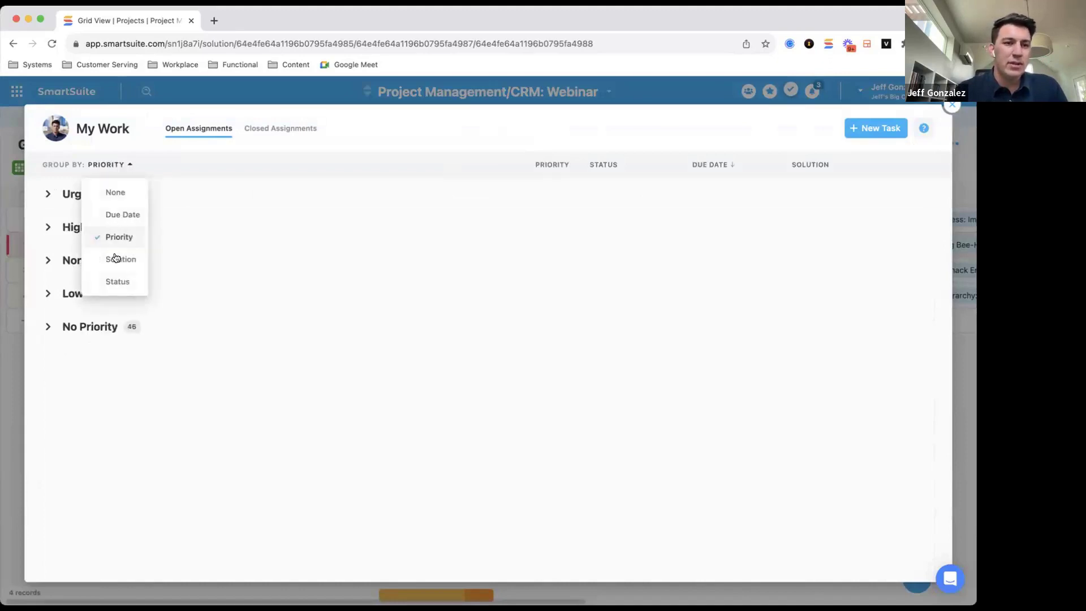
{"action": "left_click", "coordinate": [117, 258]}
{"action": "left_click", "coordinate": [113, 194]}
{"action": "left_click", "coordinate": [113, 194]}
{"action": "left_click", "coordinate": [129, 233]}
{"action": "left_click", "coordinate": [127, 228]}
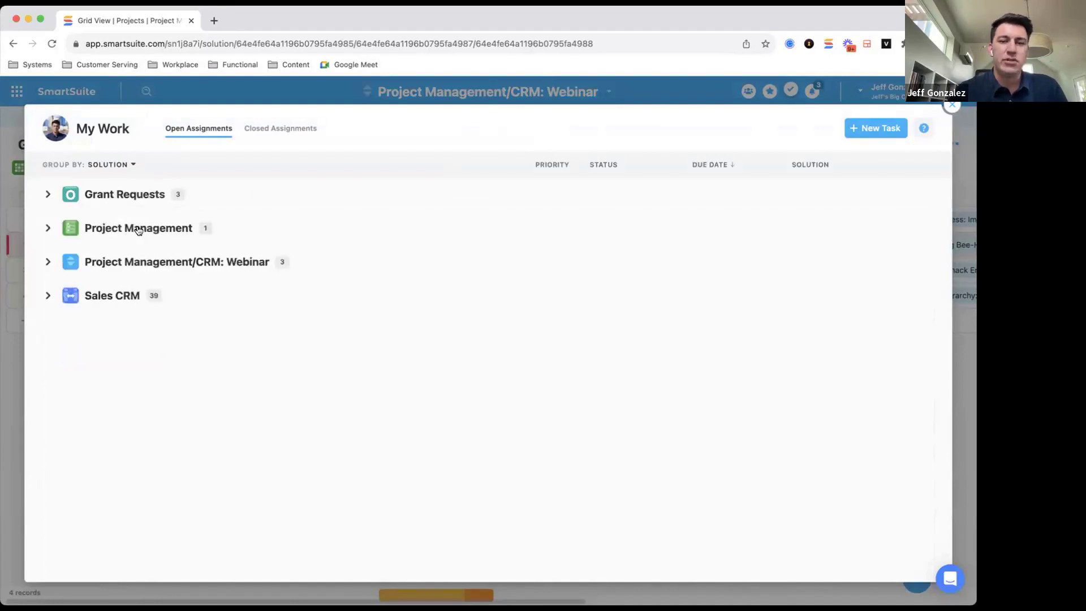
{"action": "left_click", "coordinate": [952, 105]}
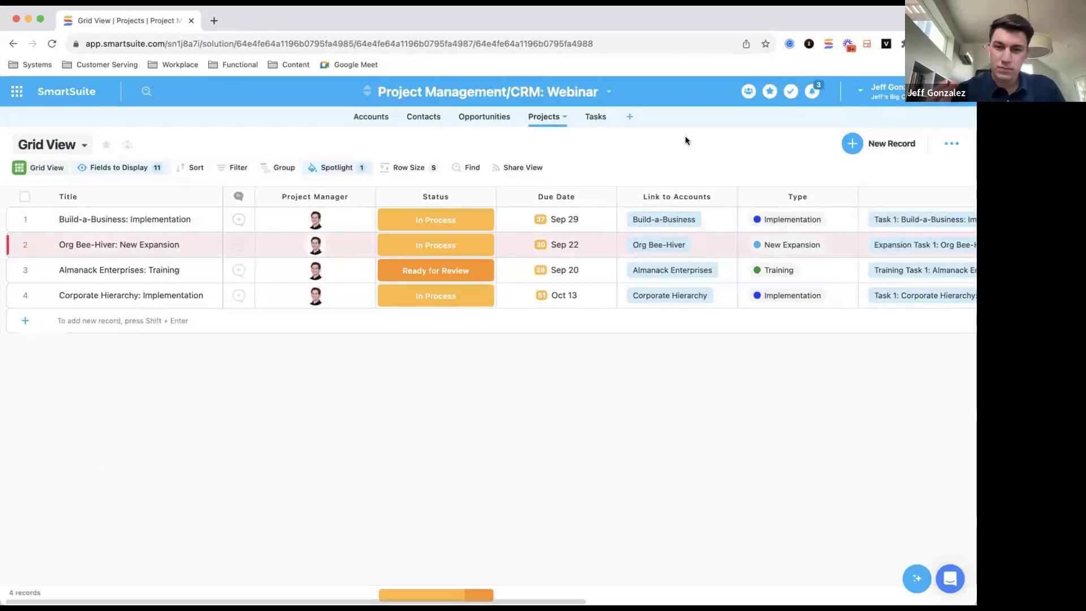
Inspect the Project Manager field's settings in Projects and the members assignable to the Build-a-Business implementation, without changing anything.
{"action": "double_click", "coordinate": [330, 194]}
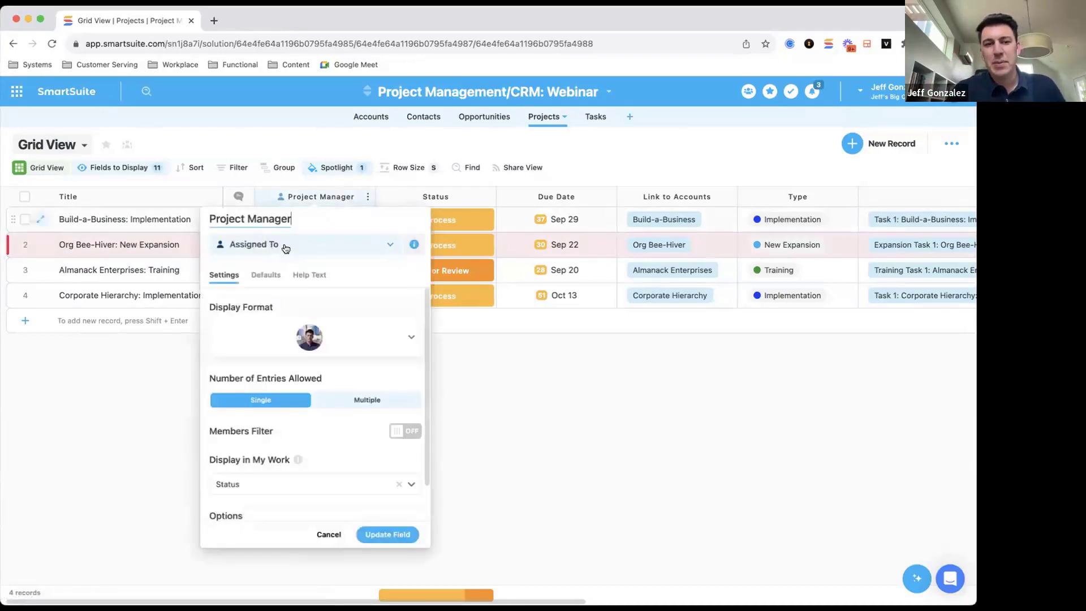
{"action": "left_click", "coordinate": [507, 396]}
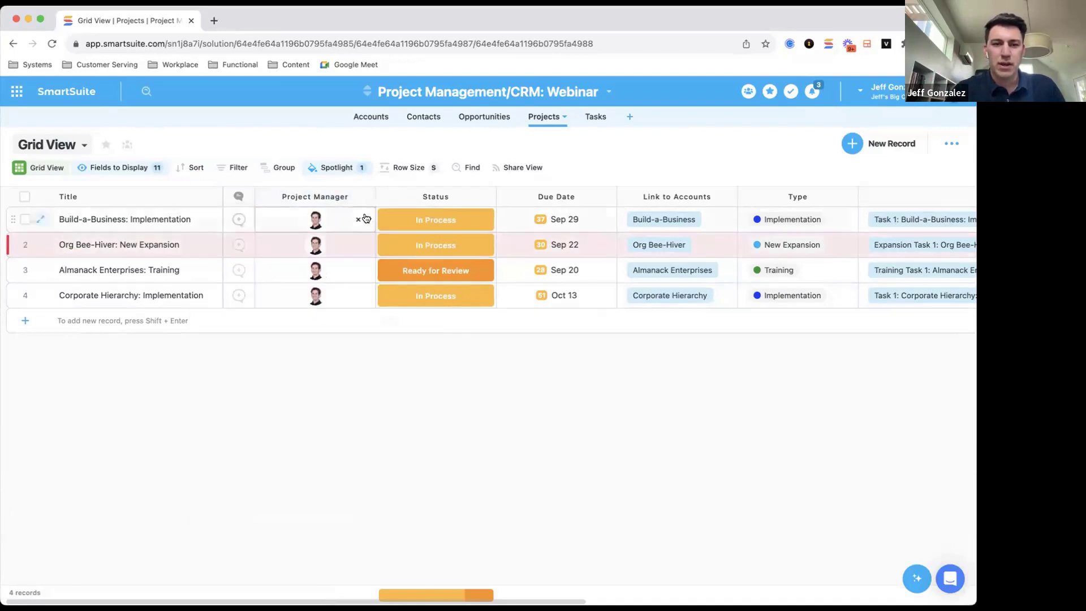
{"action": "left_click", "coordinate": [367, 220]}
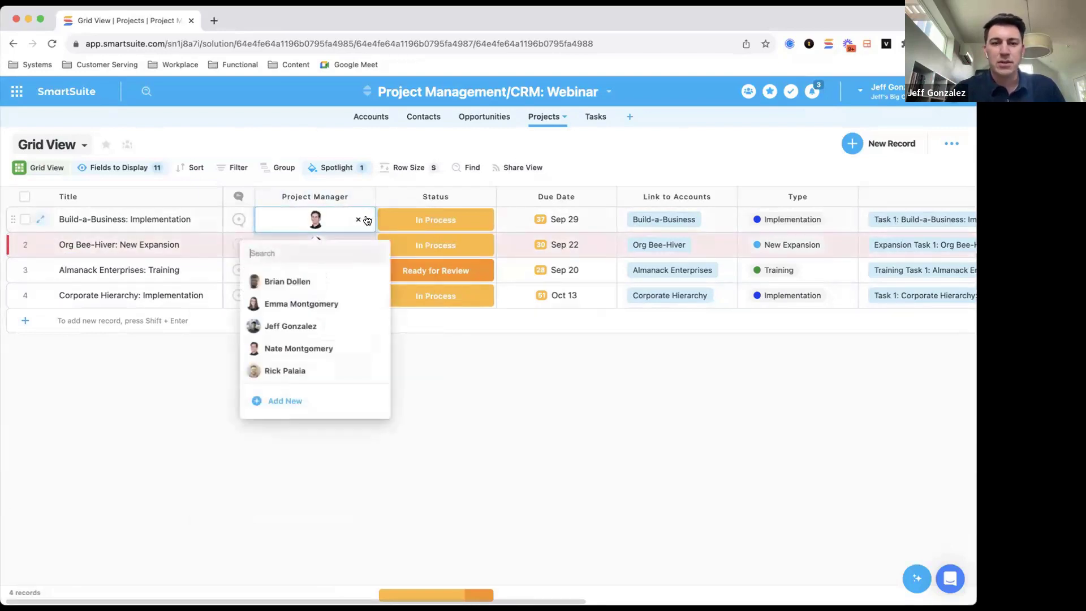
{"action": "left_click", "coordinate": [434, 380]}
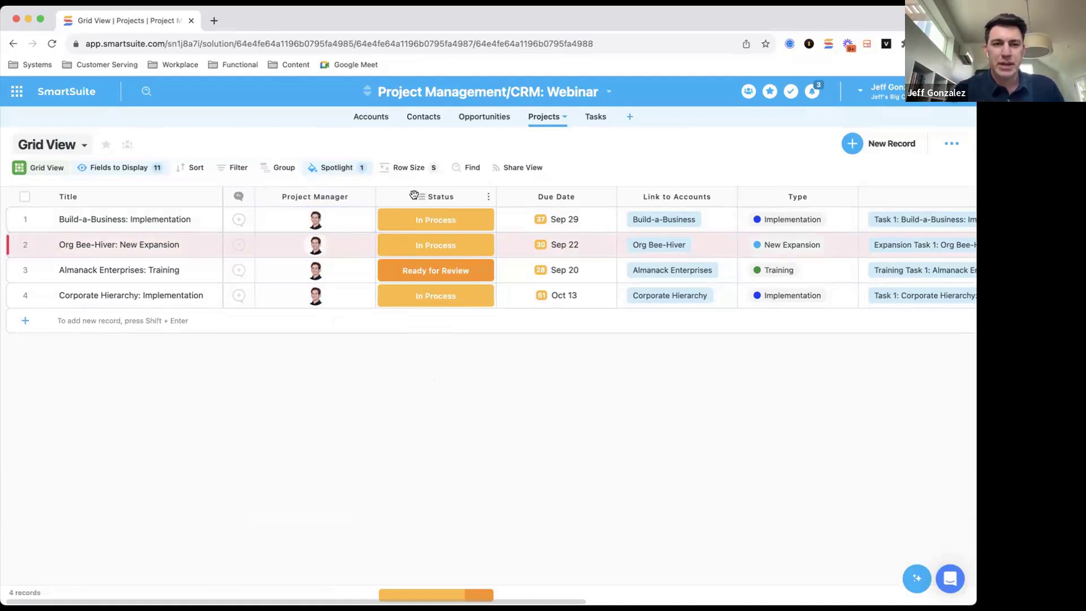
In the Tasks app, rename the Assigned To field as Task Owner and save the field.
{"action": "left_click", "coordinate": [595, 116]}
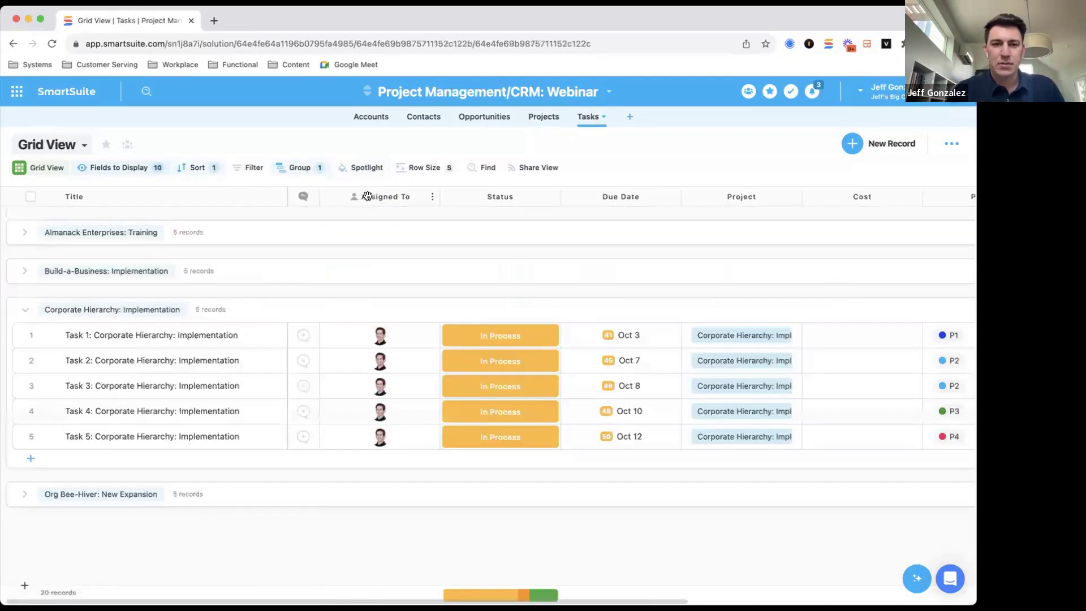
{"action": "left_click", "coordinate": [371, 196]}
{"action": "triple_click", "coordinate": [350, 220]}
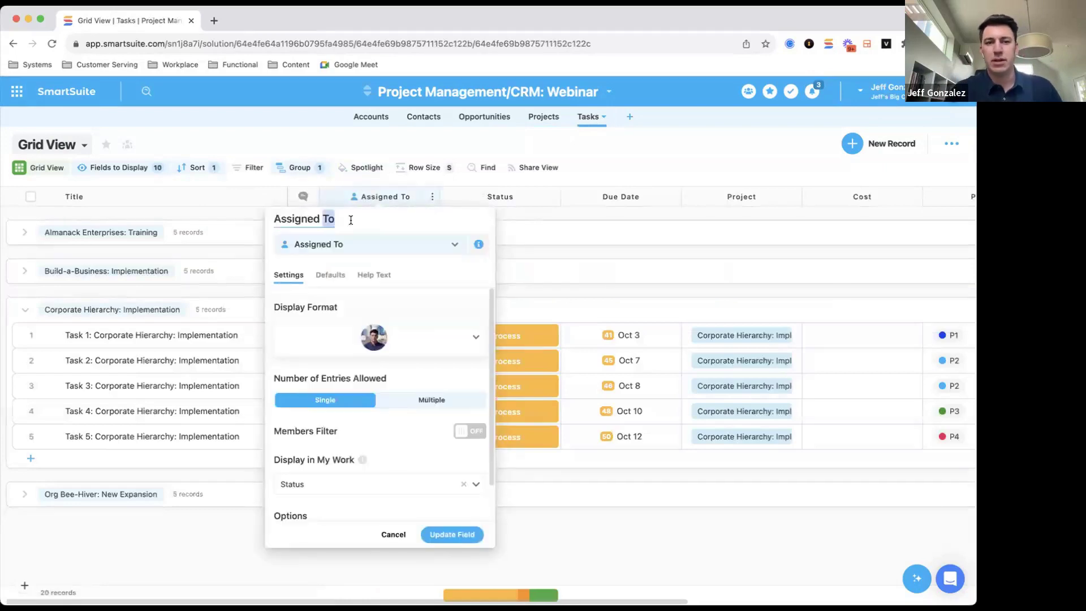
{"action": "type", "text": "Task Owner"}
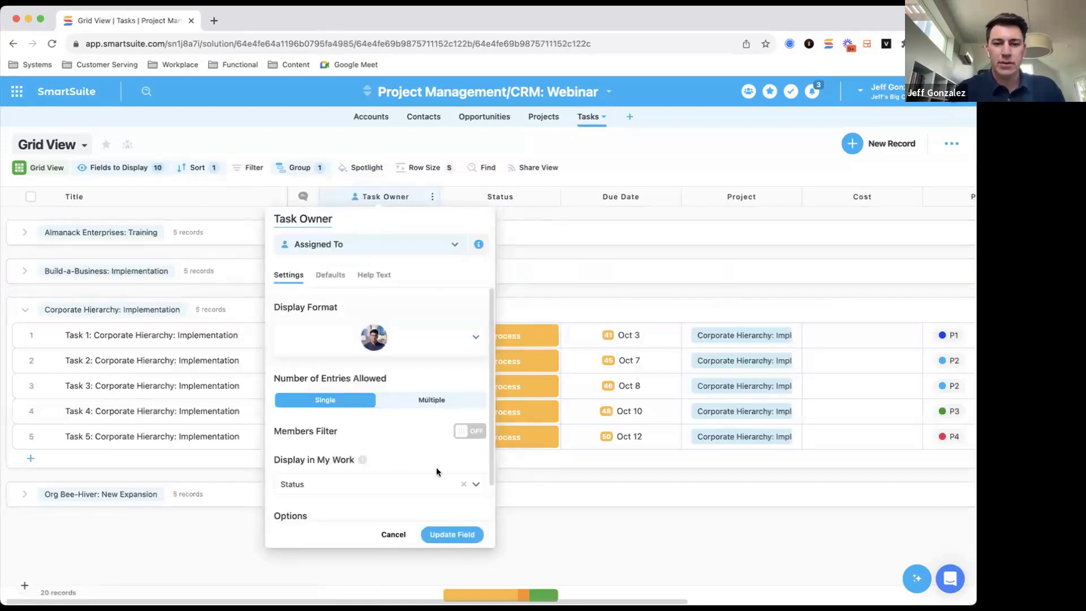
{"action": "left_click", "coordinate": [450, 534]}
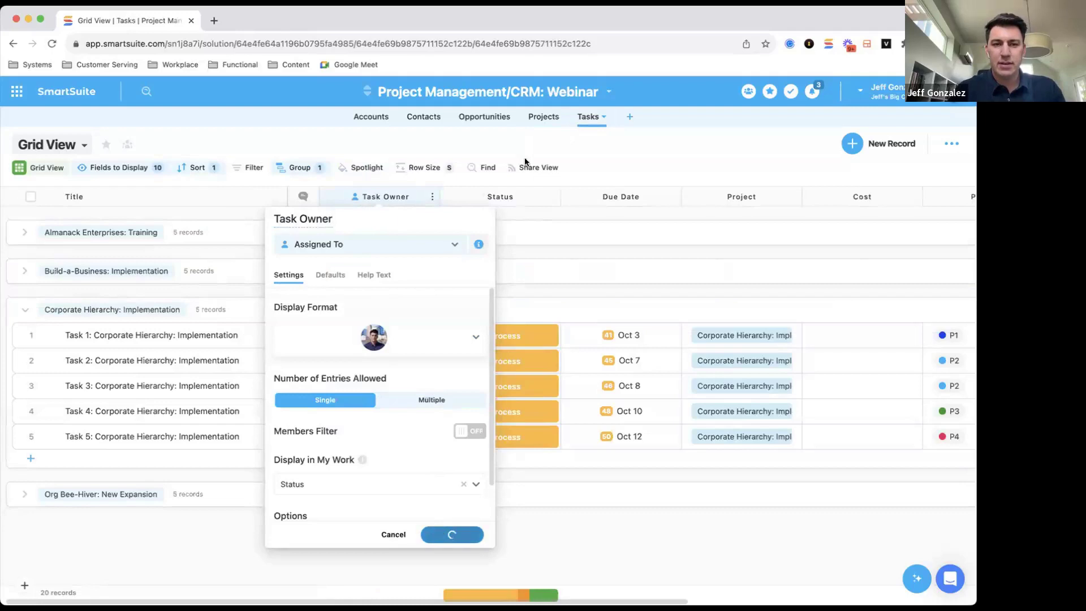
In Projects, inspect the settings of the Status field and the Due Date field, including the available field types, without changing anything.
{"action": "left_click", "coordinate": [541, 118]}
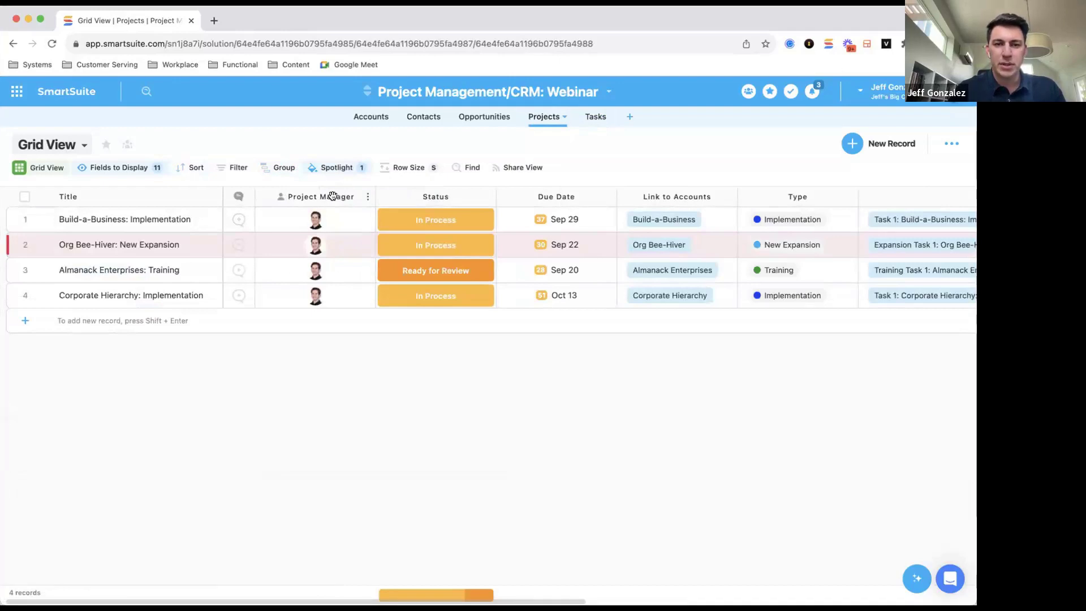
{"action": "left_click", "coordinate": [421, 197]}
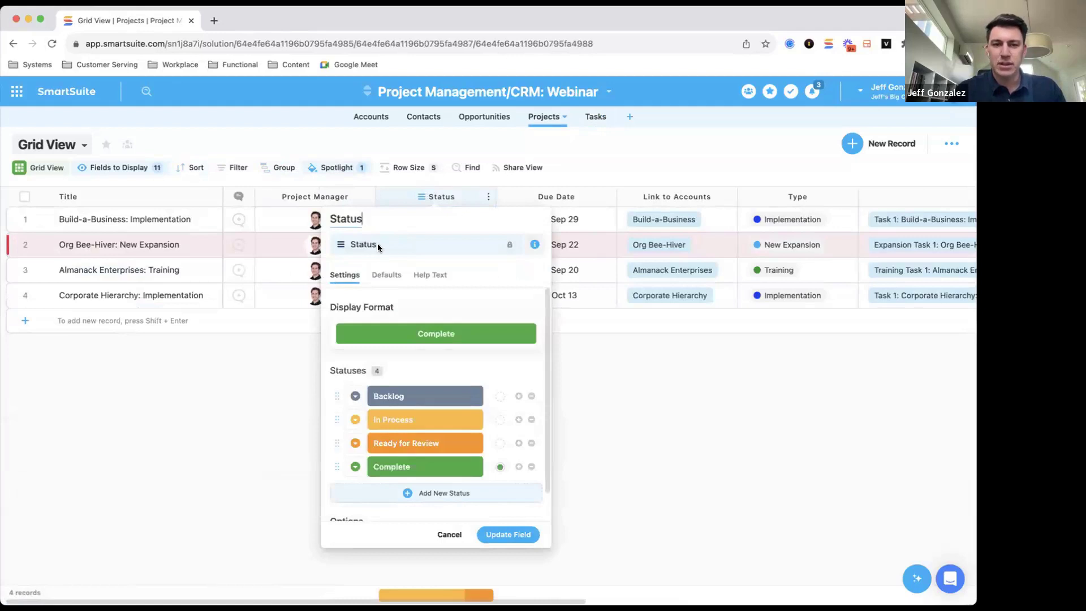
{"action": "scroll", "coordinate": [426, 312], "scroll_direction": "down", "scroll_amount": 1}
{"action": "scroll", "coordinate": [426, 312], "scroll_direction": "up", "scroll_amount": 1}
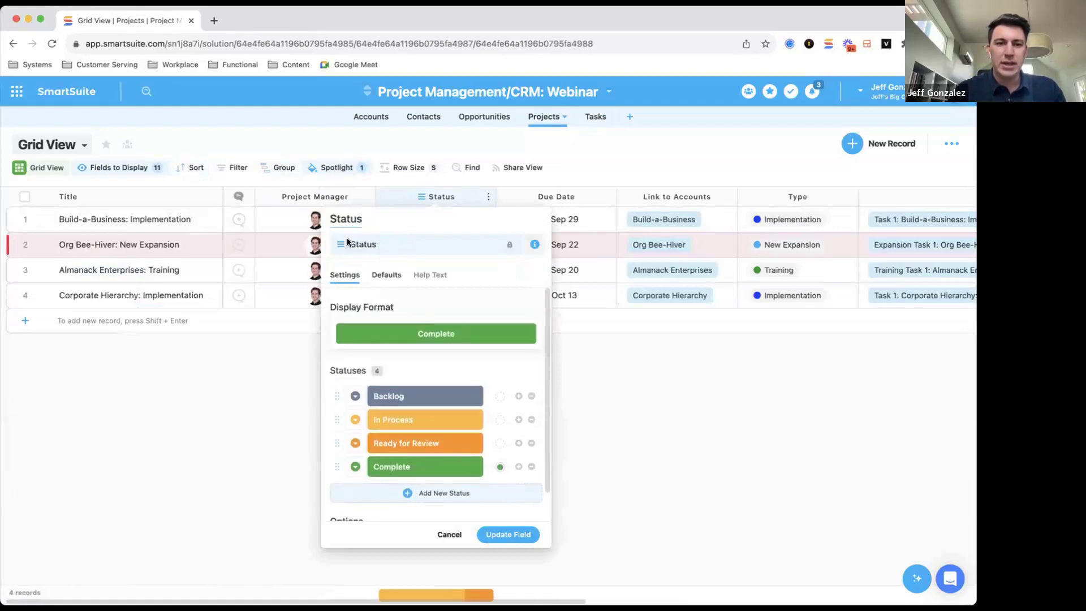
{"action": "left_click", "coordinate": [554, 197]}
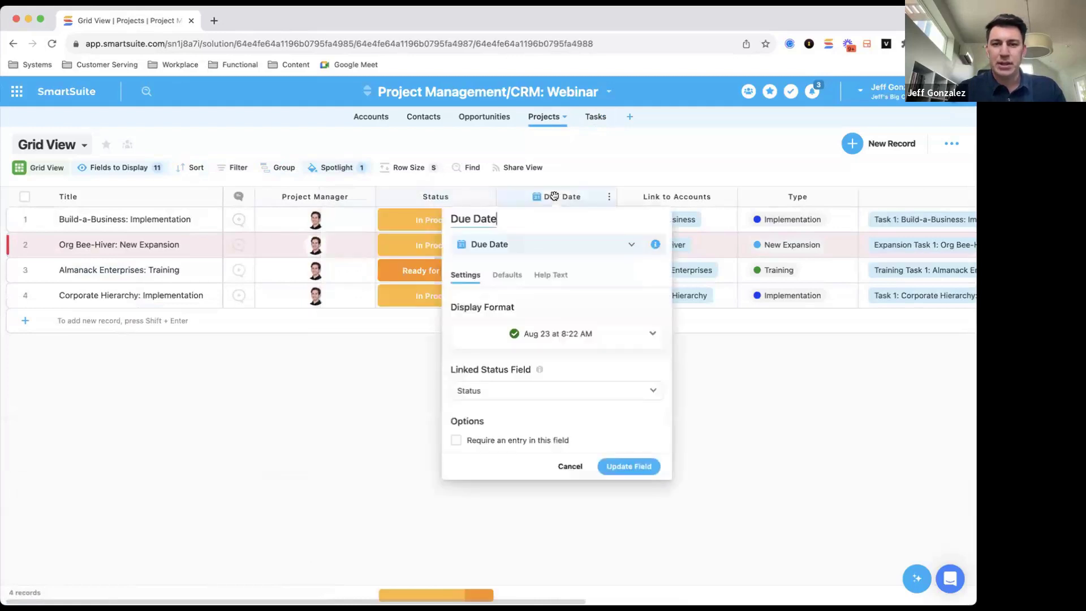
{"action": "left_click", "coordinate": [551, 249]}
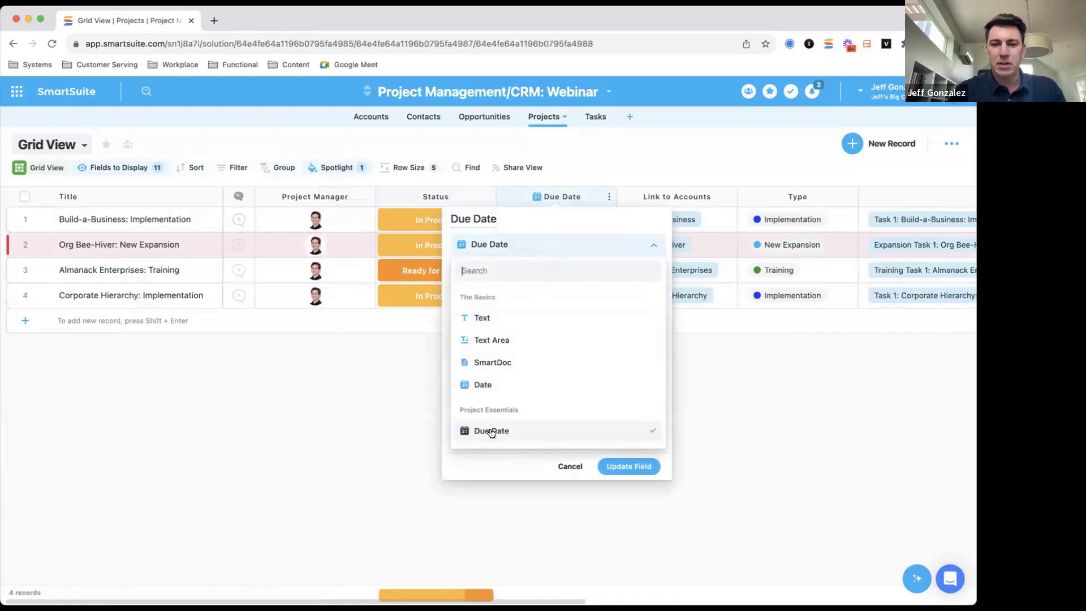
{"action": "left_click", "coordinate": [405, 411]}
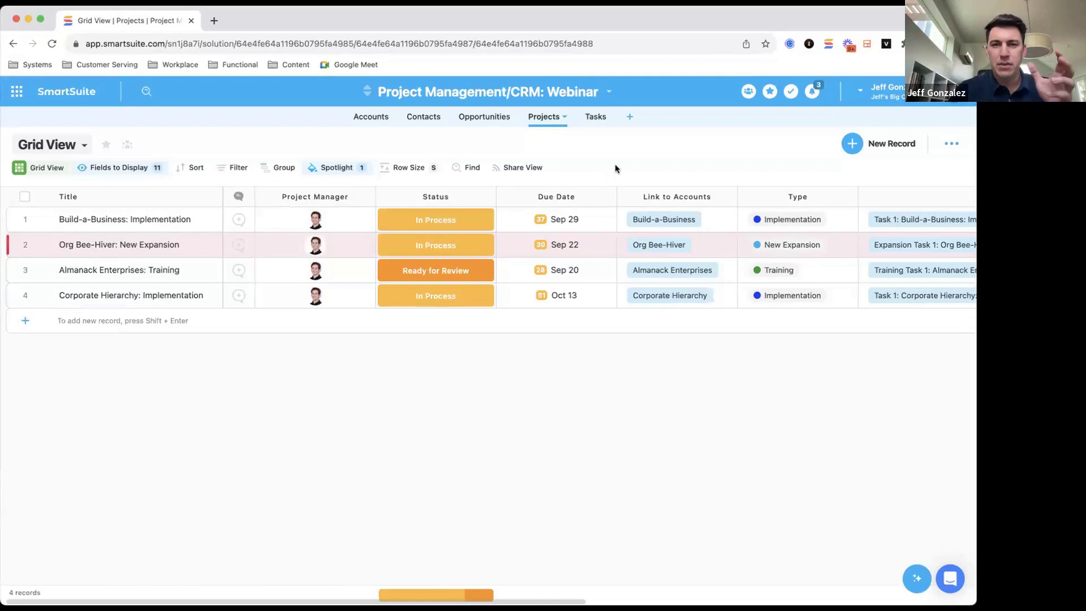
Group the open assignments in My Work by Due Date and close My Work.
{"action": "left_click", "coordinate": [790, 91]}
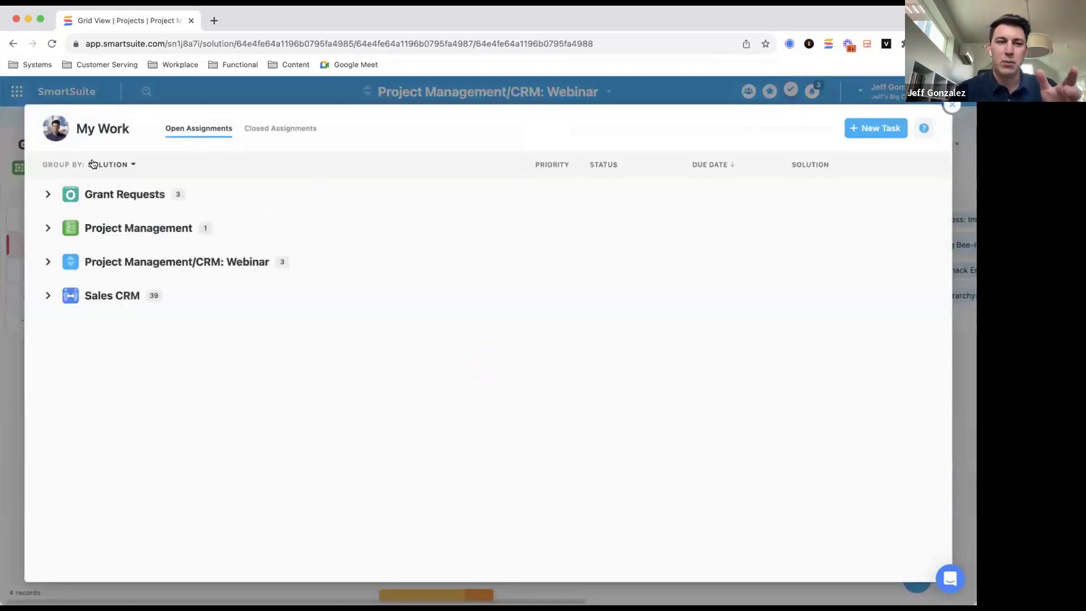
{"action": "left_click", "coordinate": [110, 165]}
{"action": "left_click", "coordinate": [112, 217]}
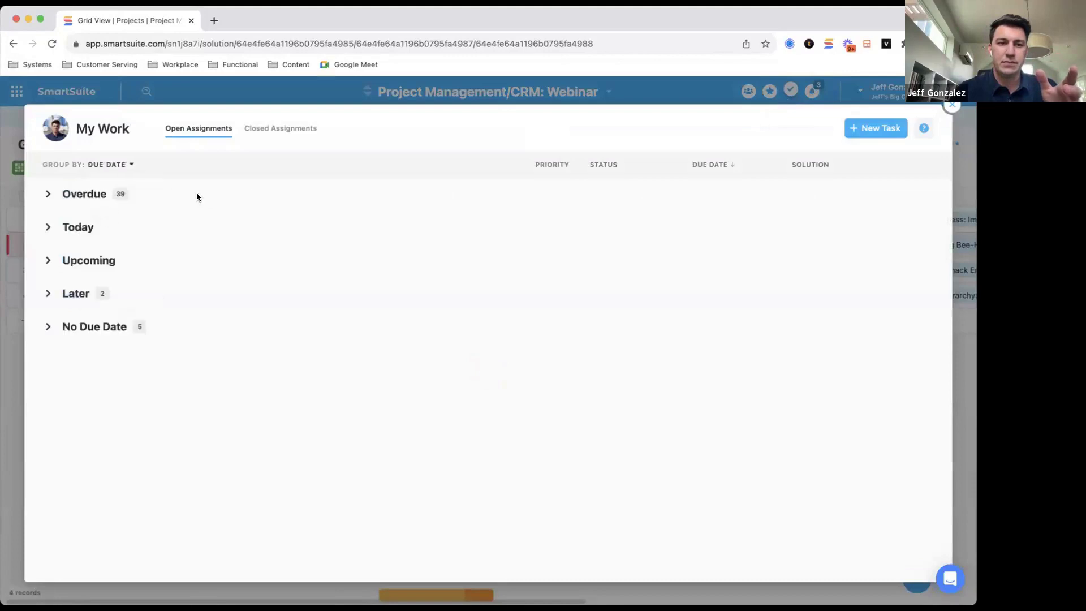
{"action": "left_click", "coordinate": [955, 106]}
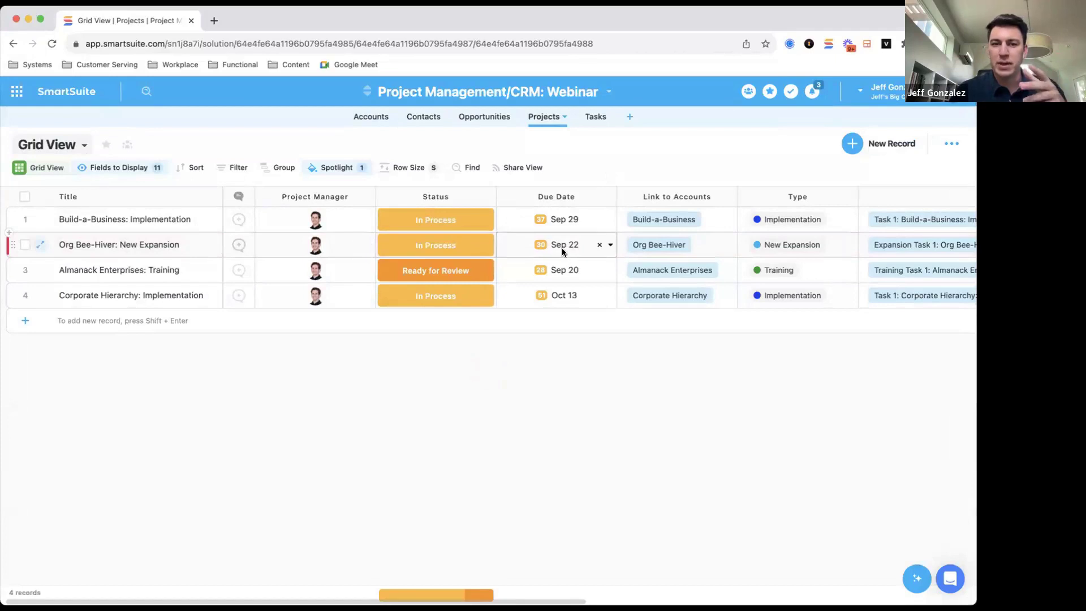
Review the due dates in the Tasks and Opportunities apps, and check the open assignments in My Work again.
{"action": "left_click", "coordinate": [583, 116]}
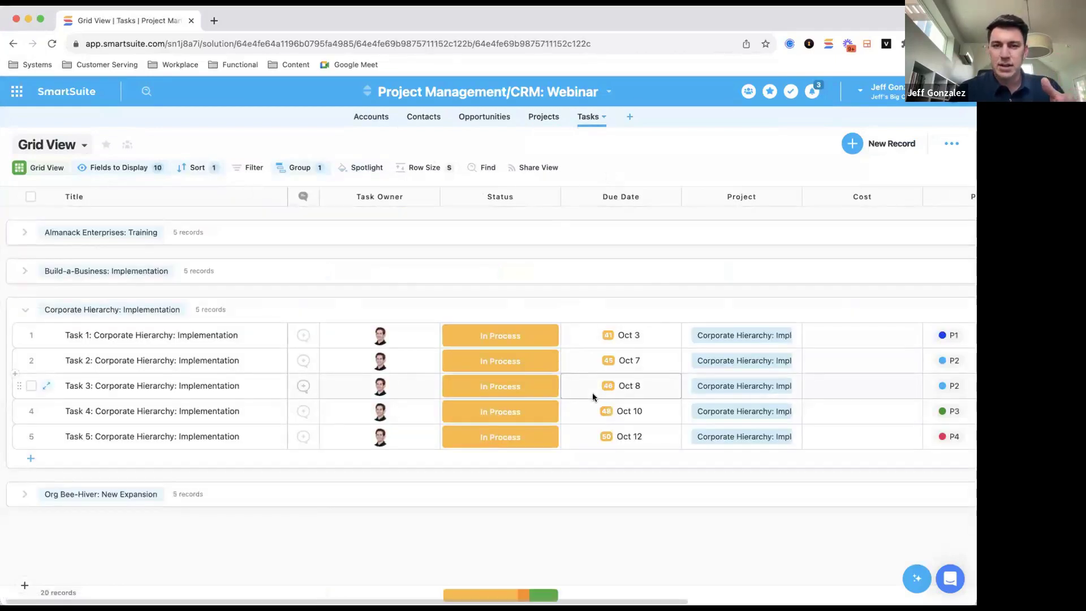
{"action": "left_click", "coordinate": [484, 120]}
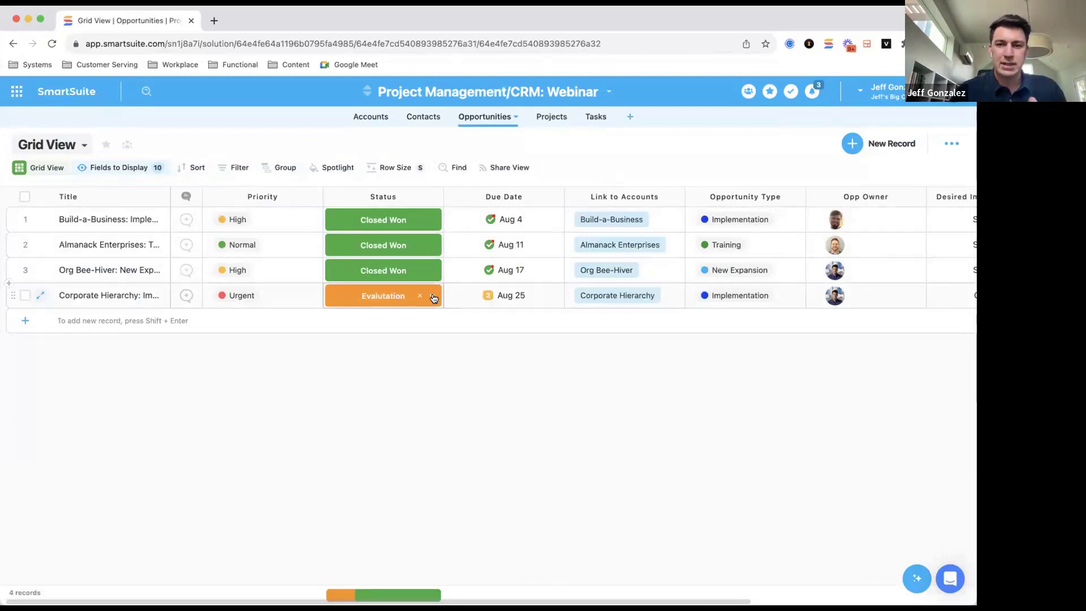
{"action": "left_click", "coordinate": [786, 96]}
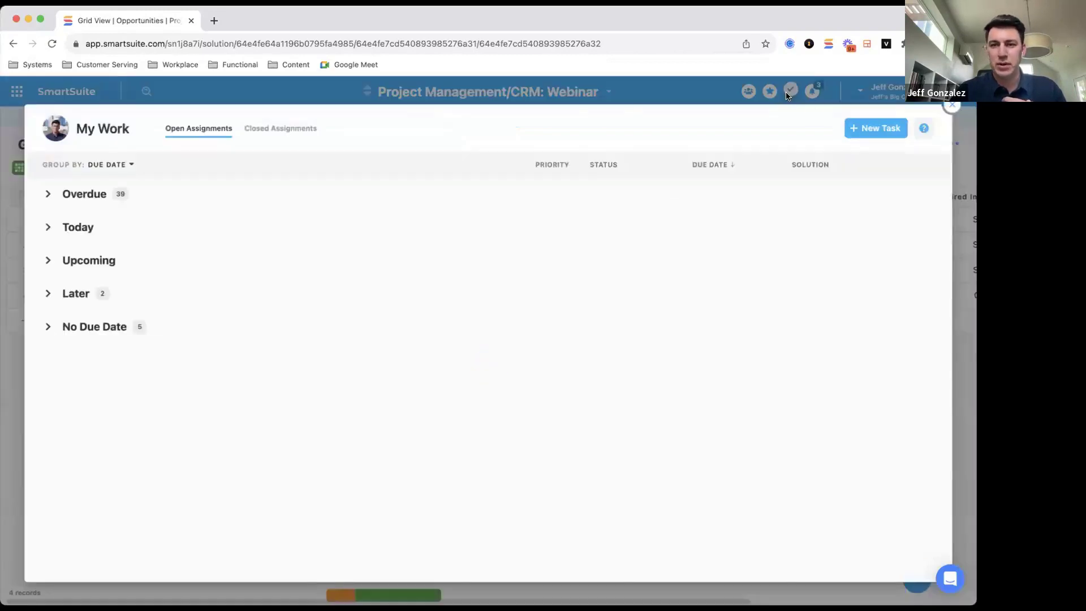
{"action": "left_click", "coordinate": [951, 108]}
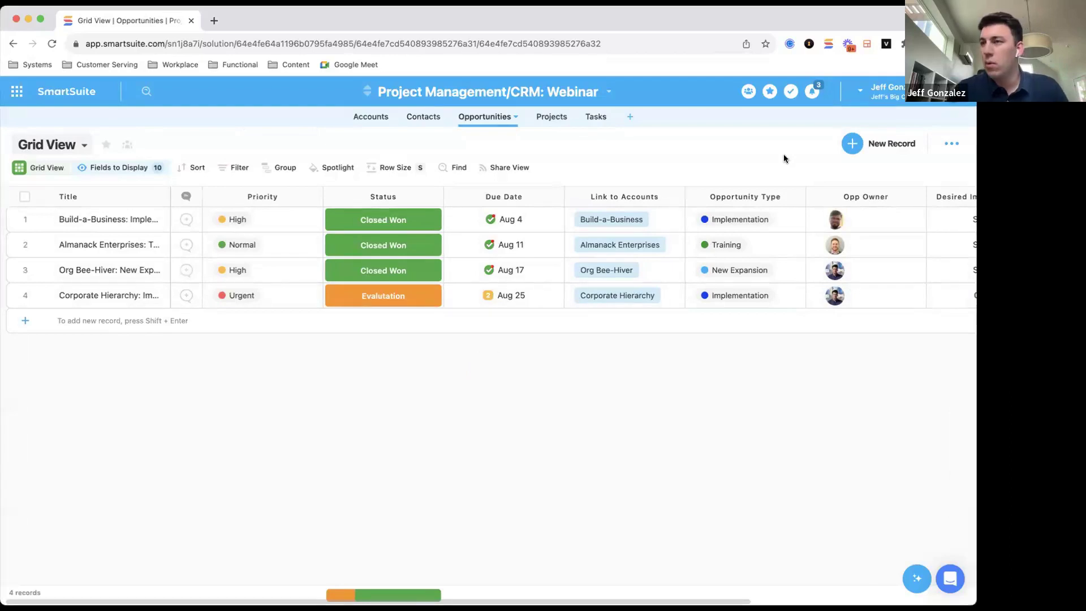
In Projects, inspect the rollup settings of the Total Costs field without changing them.
{"action": "left_click", "coordinate": [547, 119]}
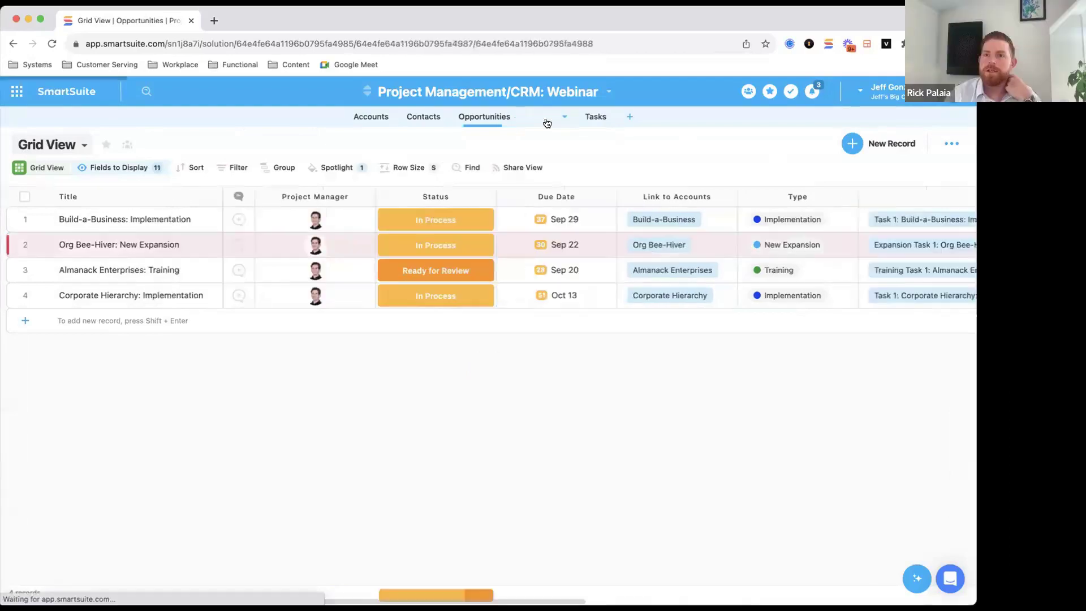
{"action": "scroll", "coordinate": [684, 244], "scroll_direction": "right", "scroll_amount": 8}
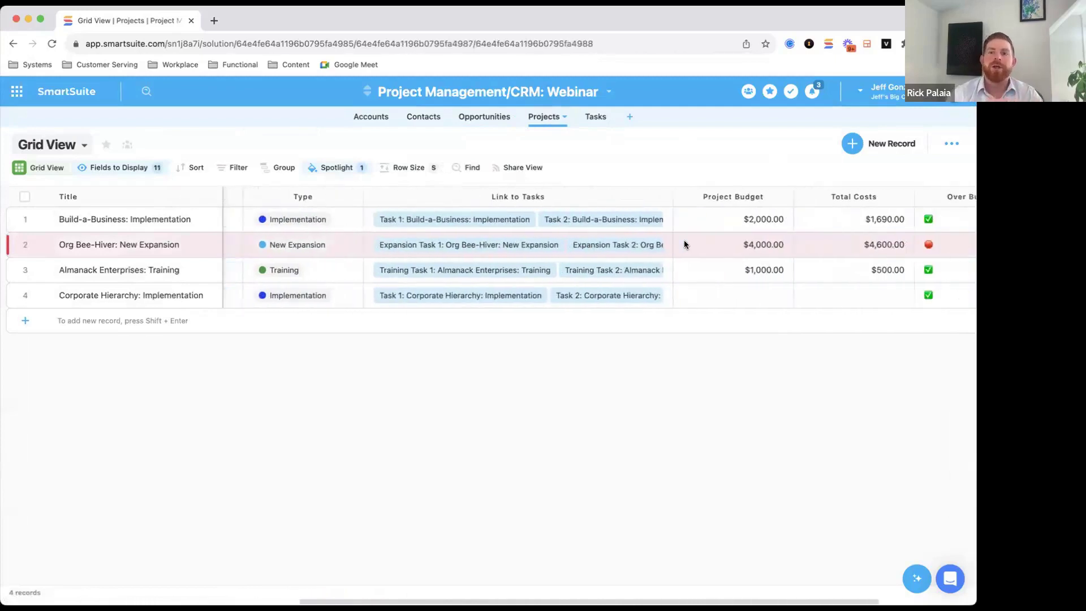
{"action": "scroll", "coordinate": [684, 245], "scroll_direction": "right", "scroll_amount": 2}
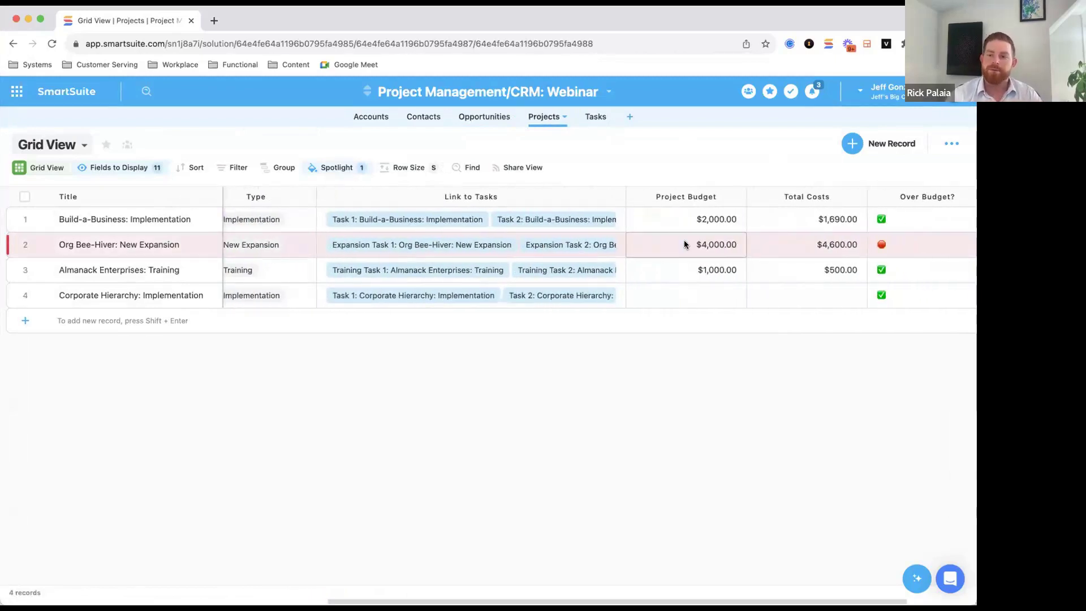
{"action": "left_click", "coordinate": [801, 197]}
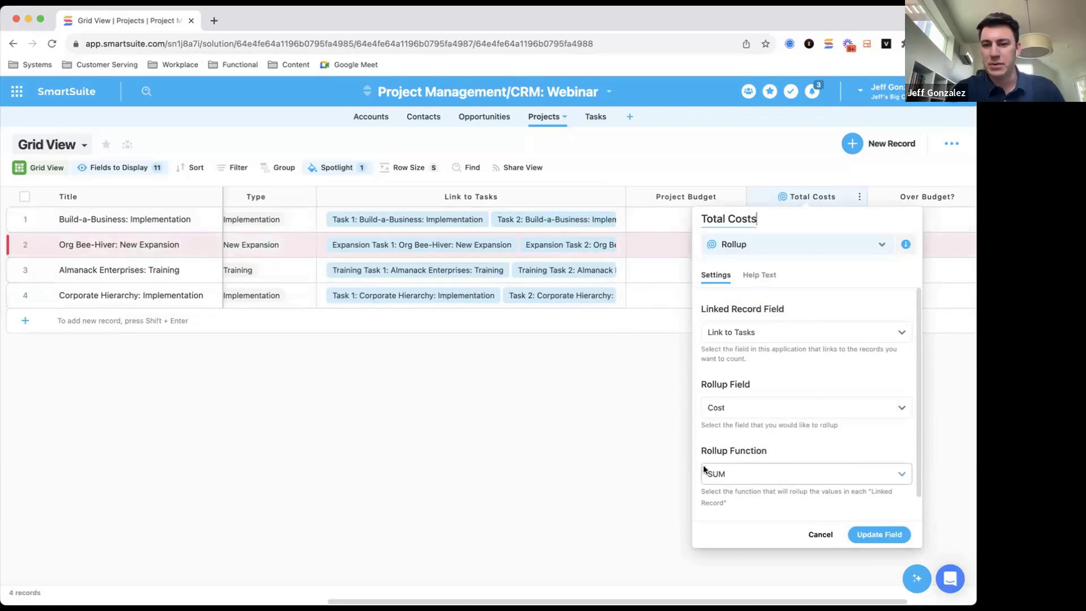
{"action": "left_click", "coordinate": [685, 378]}
Start a new Formula field in the Projects grid and name it Example.
{"action": "scroll", "coordinate": [772, 275], "scroll_direction": "right", "scroll_amount": 3}
{"action": "left_click", "coordinate": [897, 195]}
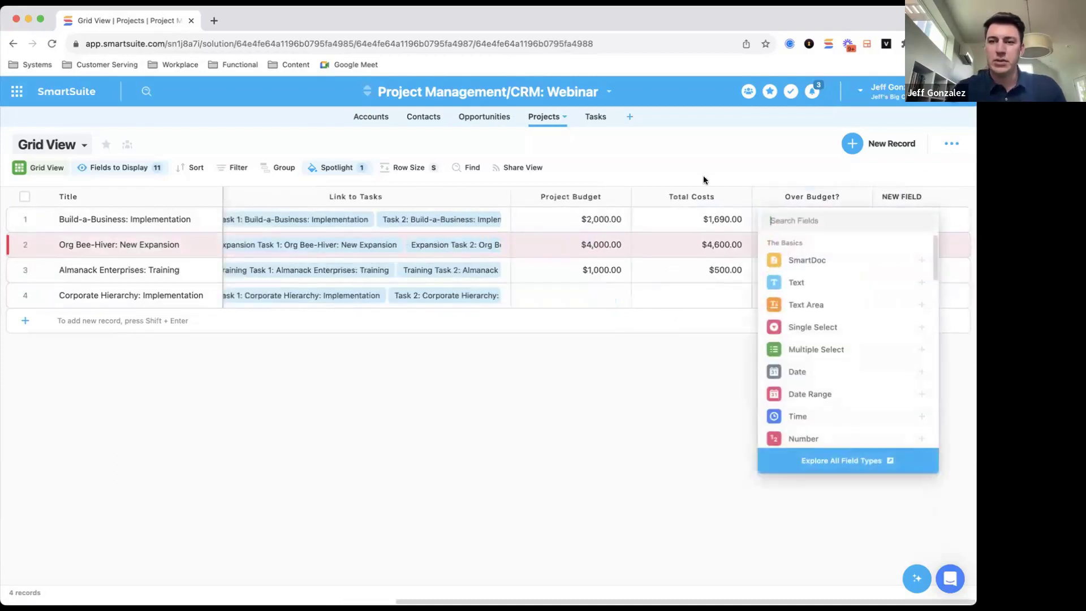
{"action": "type", "text": "form"}
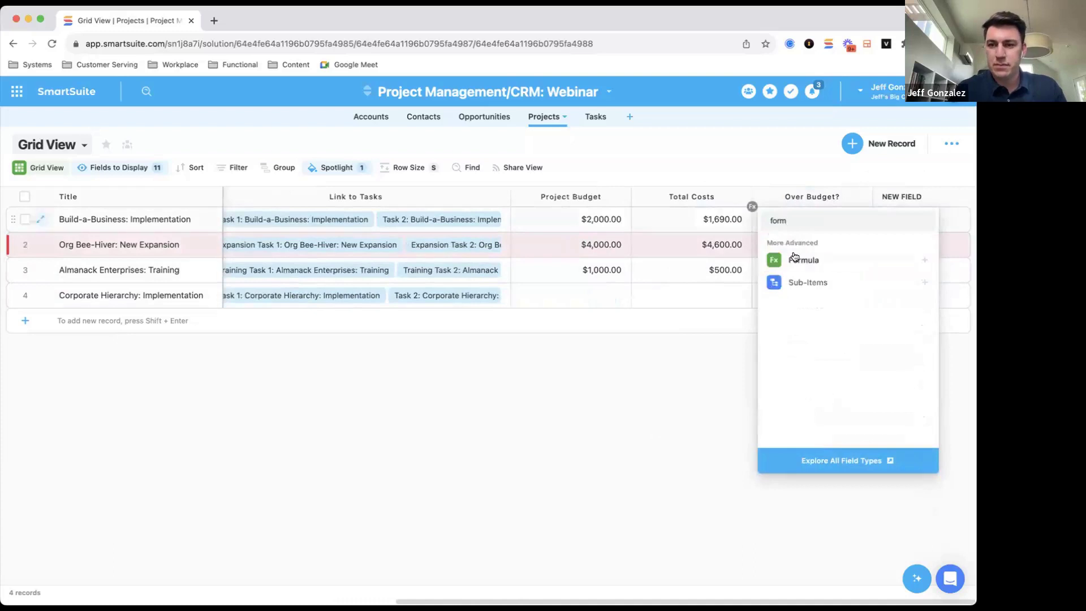
{"action": "left_click", "coordinate": [792, 258]}
{"action": "left_click", "coordinate": [366, 429]}
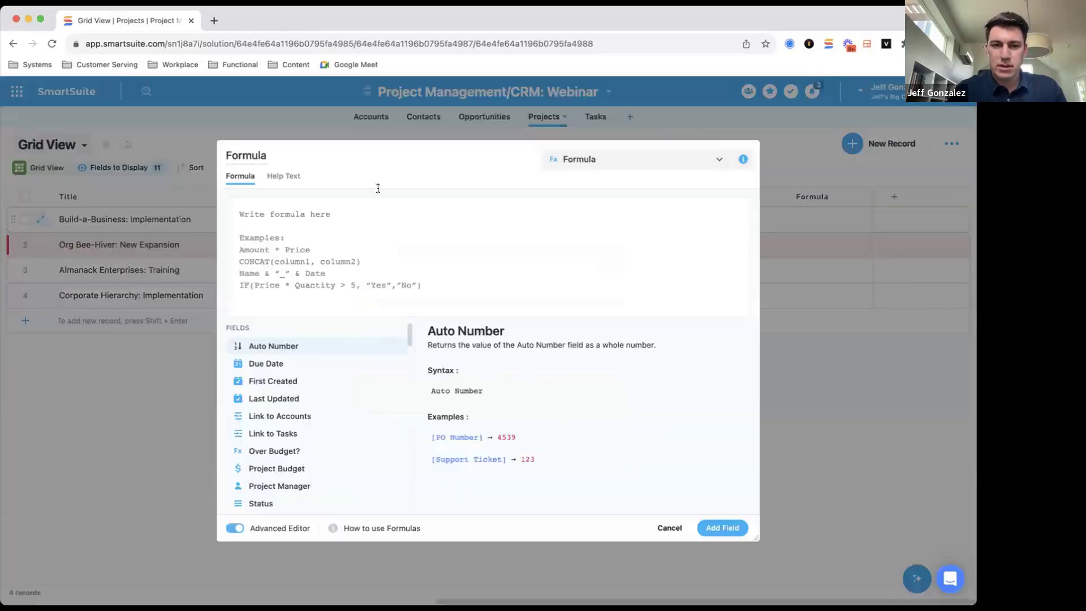
{"action": "left_click", "coordinate": [332, 151]}
{"action": "type", "text": "Example"}
Enter the formula SUM([Link to Tasks].[Cost]) for the Example field and add the field to the grid.
{"action": "left_click", "coordinate": [341, 224]}
{"action": "type", "text": "SUM(1"}
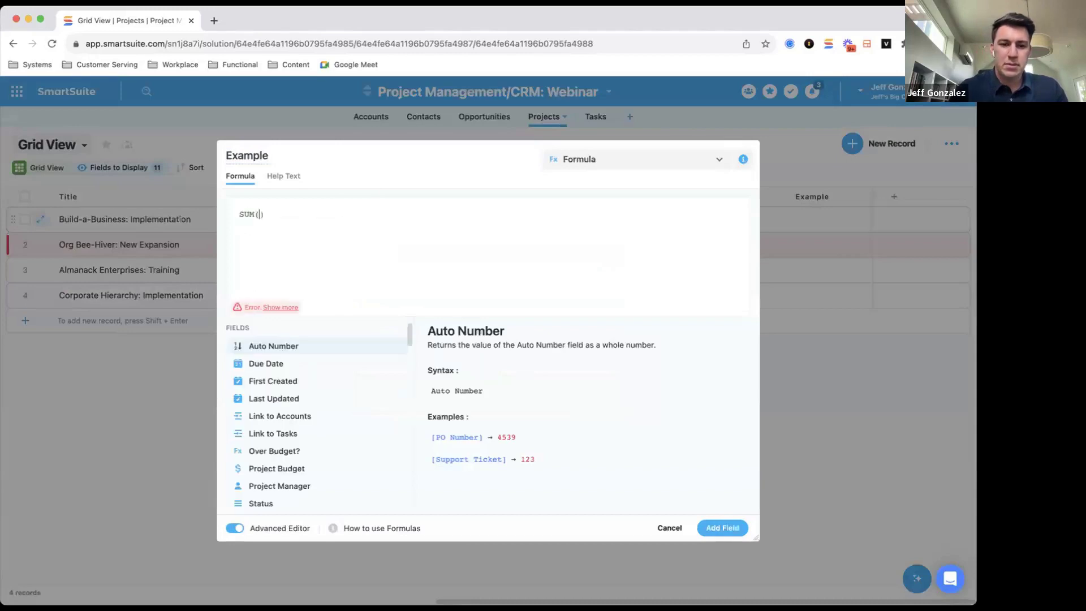
{"action": "type", "text": "ink"}
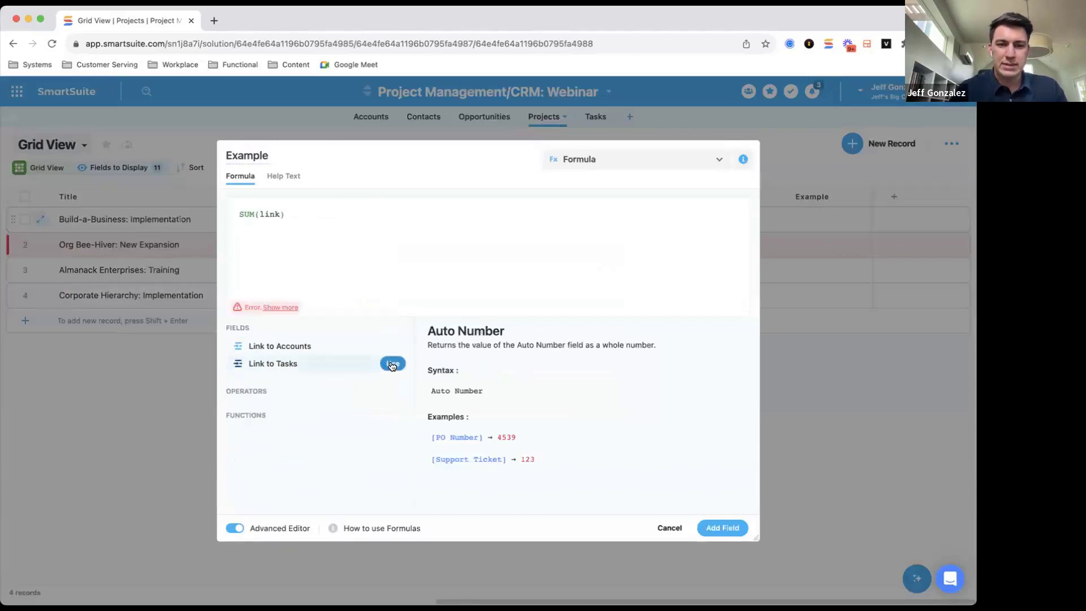
{"action": "left_click", "coordinate": [389, 365]}
{"action": "type", "text": ".co"}
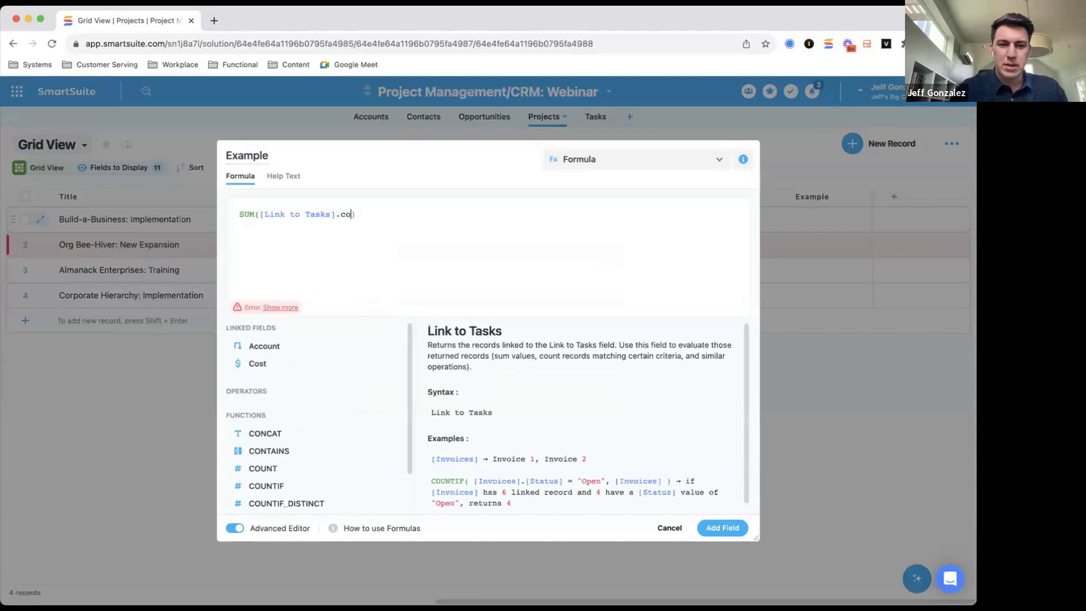
{"action": "left_click", "coordinate": [389, 363]}
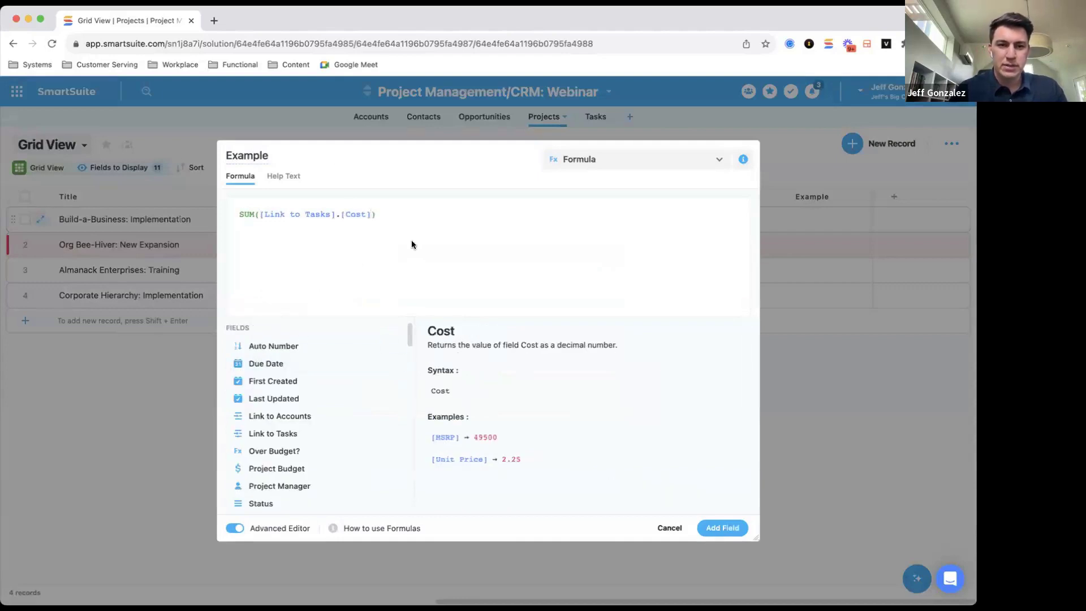
{"action": "left_click", "coordinate": [730, 525]}
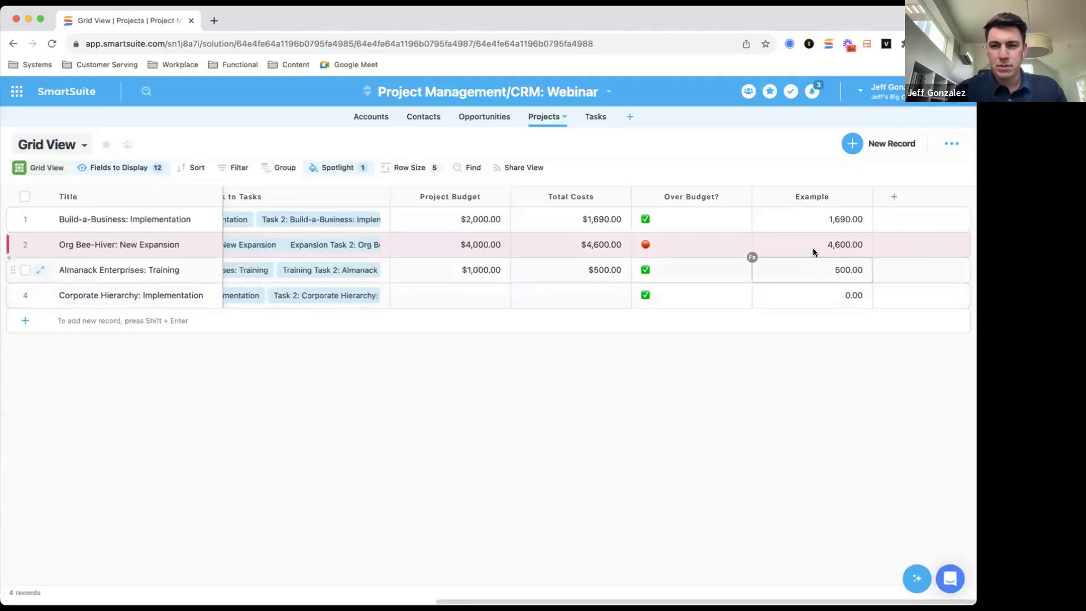
Reopen the Example field's formula and put a CONCAT function around its SUM expression.
{"action": "left_click", "coordinate": [792, 196]}
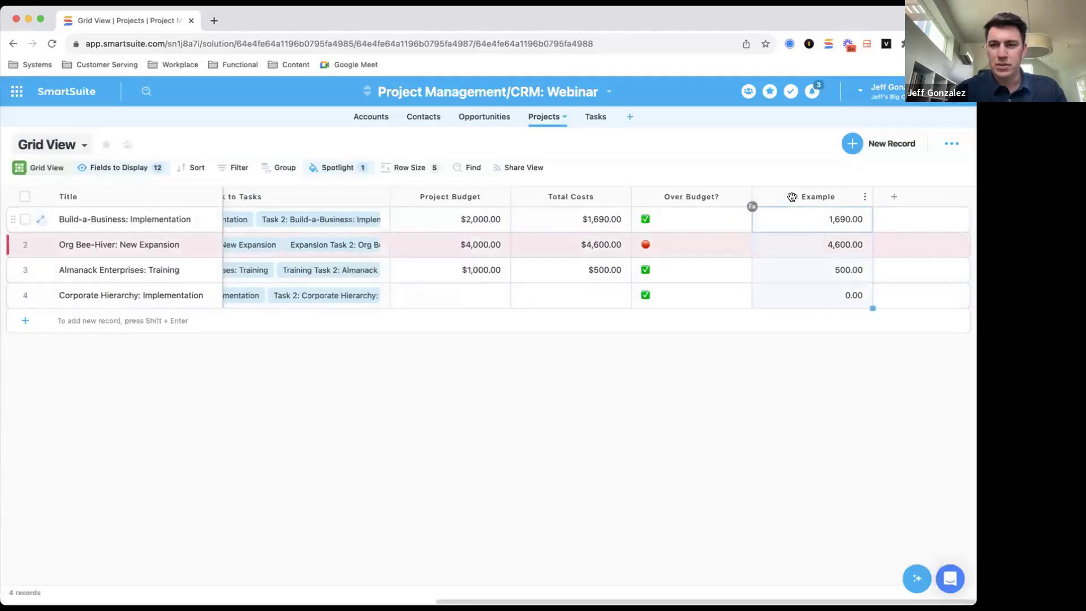
{"action": "double_click", "coordinate": [792, 196]}
{"action": "type", "text": "concat("}
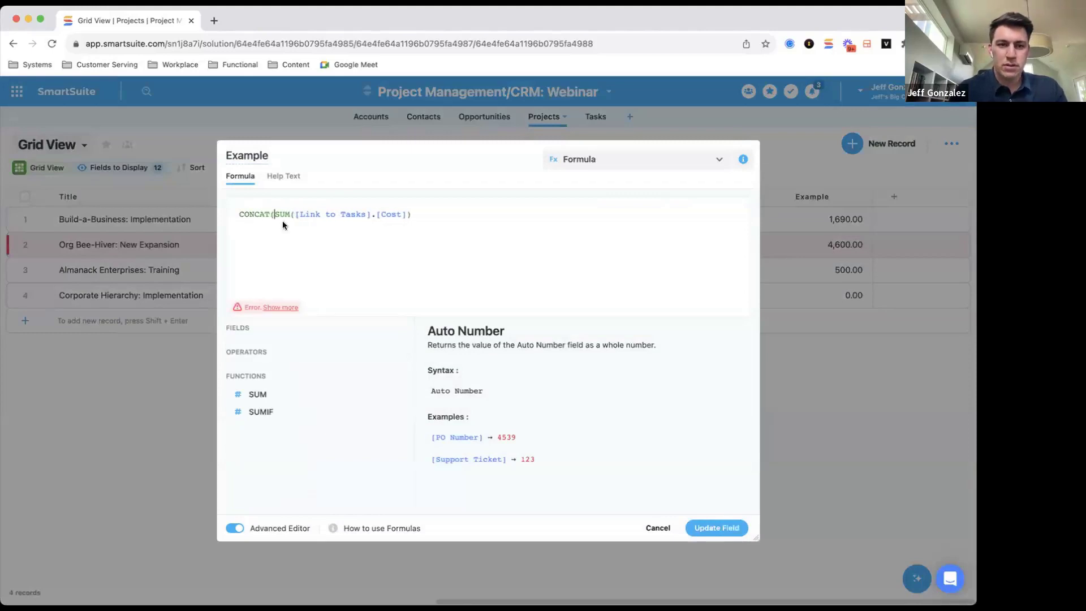
{"action": "key", "text": "End"}
{"action": "type", "text": ","}
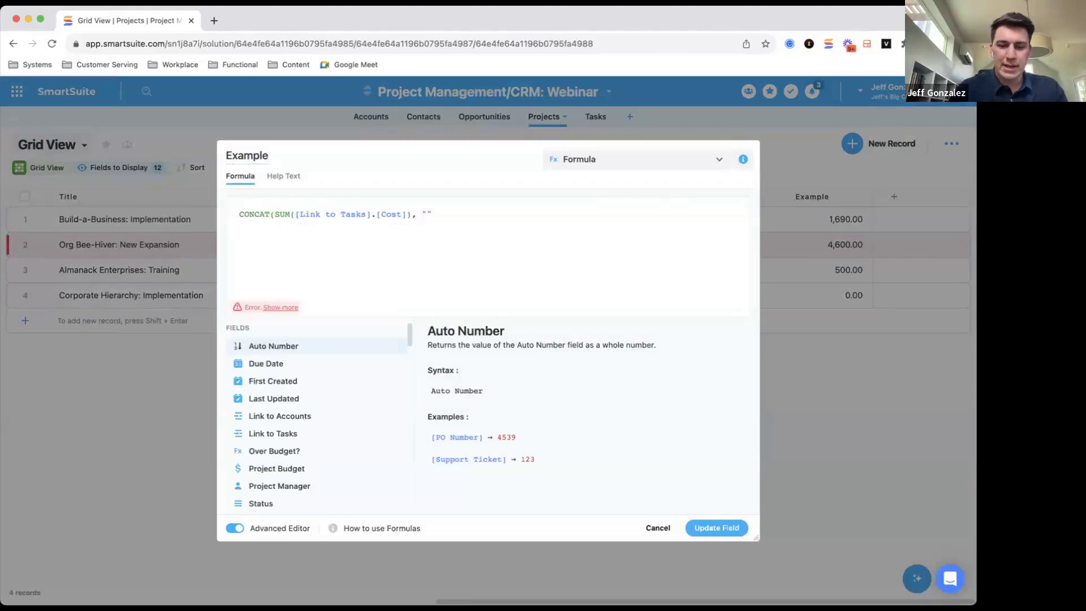
{"action": "key", "text": "BackSpace"}
{"action": "key", "text": "BackSpace"}
{"action": "key", "text": "BackSpace"}
{"action": "key", "text": "BackSpace"}
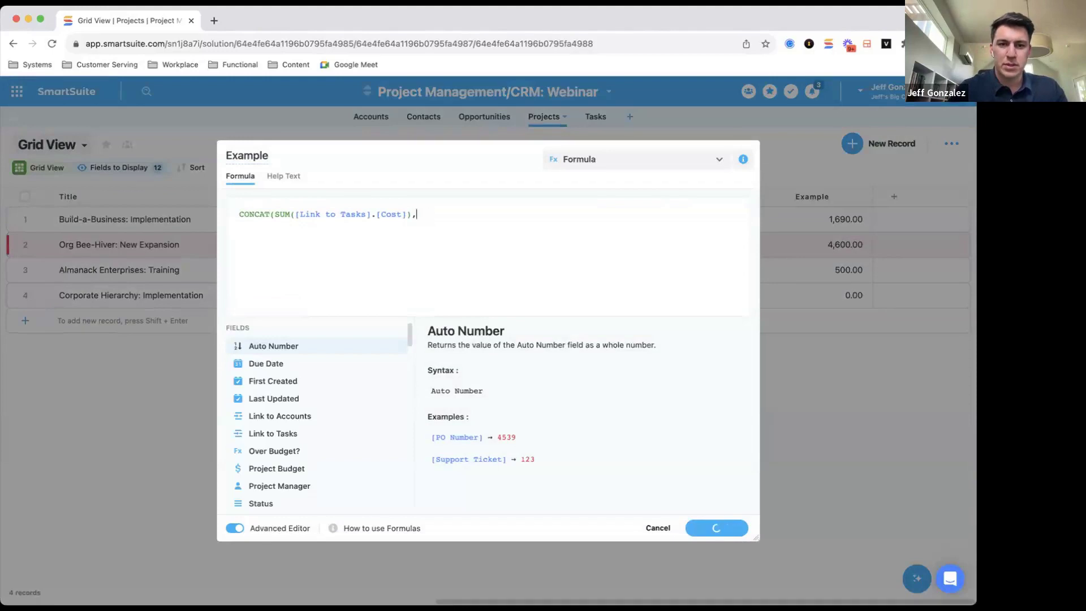
Insert "$", in front of [Link to Tasks] inside the SUM and close the CONCAT parenthesis.
{"action": "left_click", "coordinate": [293, 214]}
{"action": "type", "text": "\""}
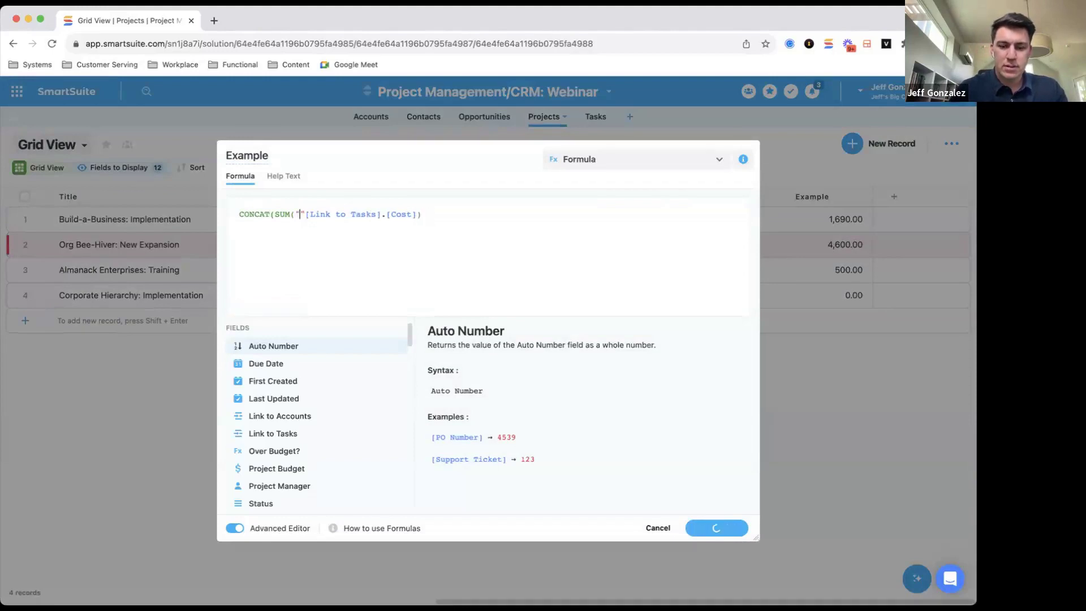
{"action": "type", "text": "$\""}
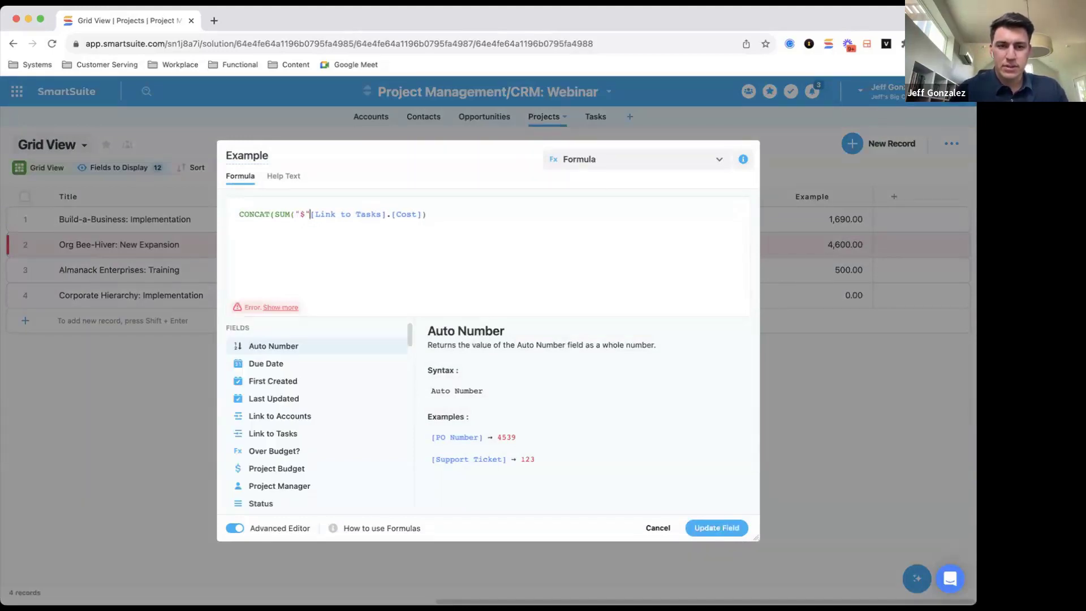
{"action": "type", "text": ","}
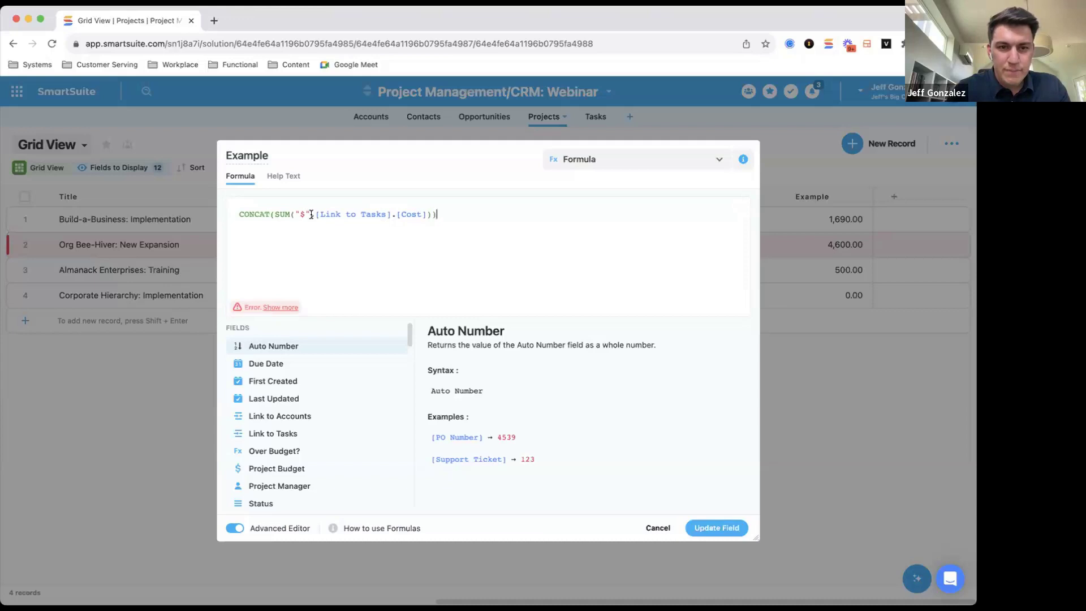
Move "$", ahead of SUM to form CONCAT("$",SUM([Link to Tasks].[Cost])) and update the Example field.
{"action": "left_click_drag", "start_coordinate": [314, 215], "coordinate": [294, 214]}
{"action": "key", "text": "super+x"}
{"action": "key", "text": "Left"}
{"action": "key", "text": "Left"}
{"action": "key", "text": "Left"}
{"action": "key", "text": "Left"}
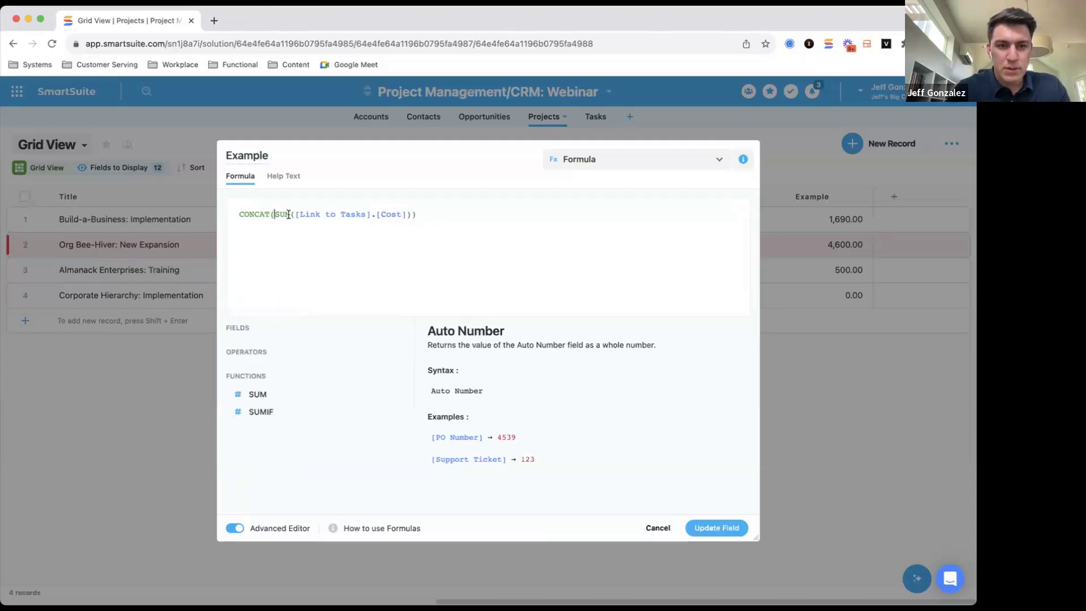
{"action": "key", "text": "super+v"}
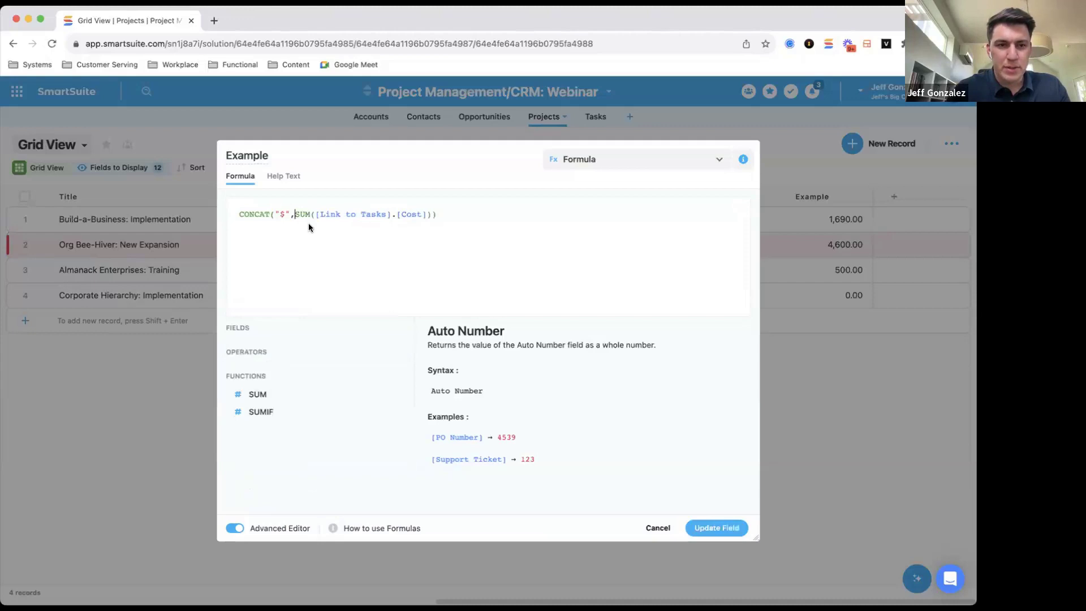
{"action": "left_click", "coordinate": [698, 525]}
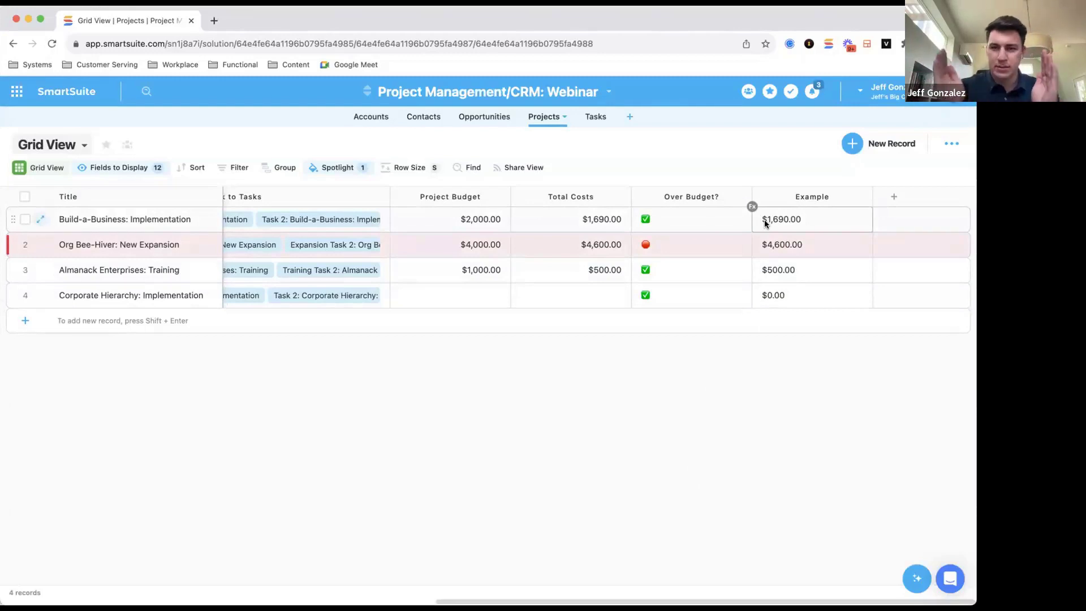
Turn on filters for the Total Costs rollup field in Projects and open its filter conditions.
{"action": "left_click", "coordinate": [582, 195]}
{"action": "scroll", "coordinate": [611, 430], "scroll_direction": "down", "scroll_amount": 1}
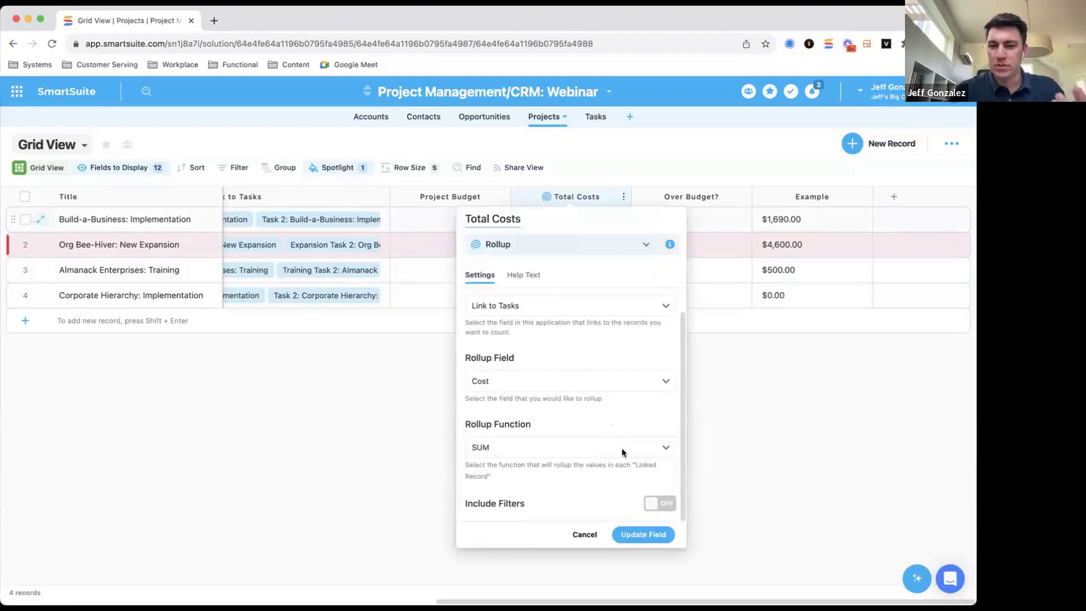
{"action": "left_click", "coordinate": [655, 503]}
{"action": "scroll", "coordinate": [636, 491], "scroll_direction": "down", "scroll_amount": 1}
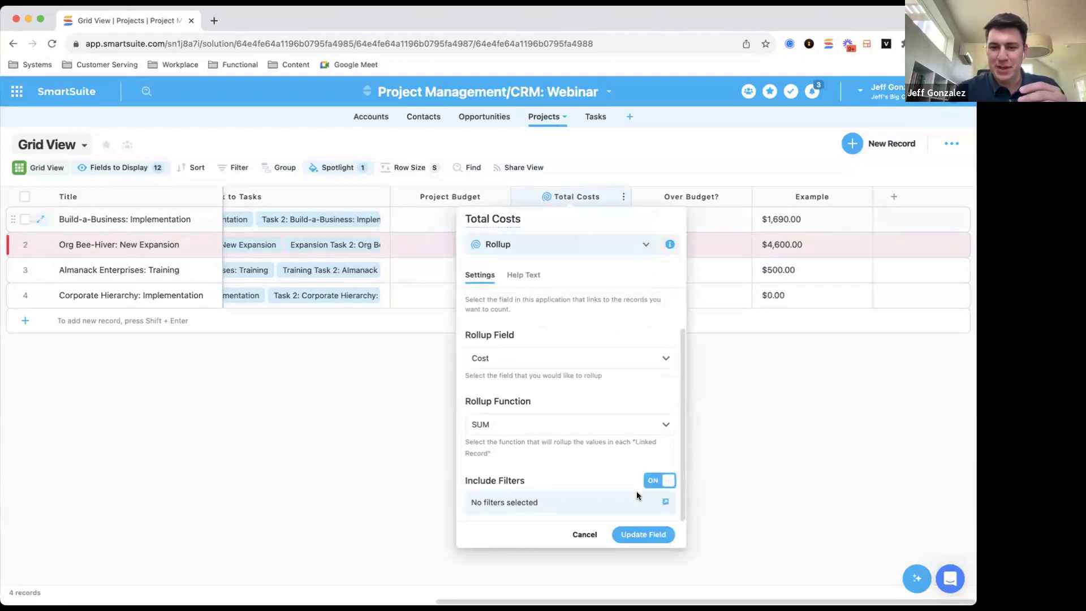
{"action": "left_click", "coordinate": [666, 503]}
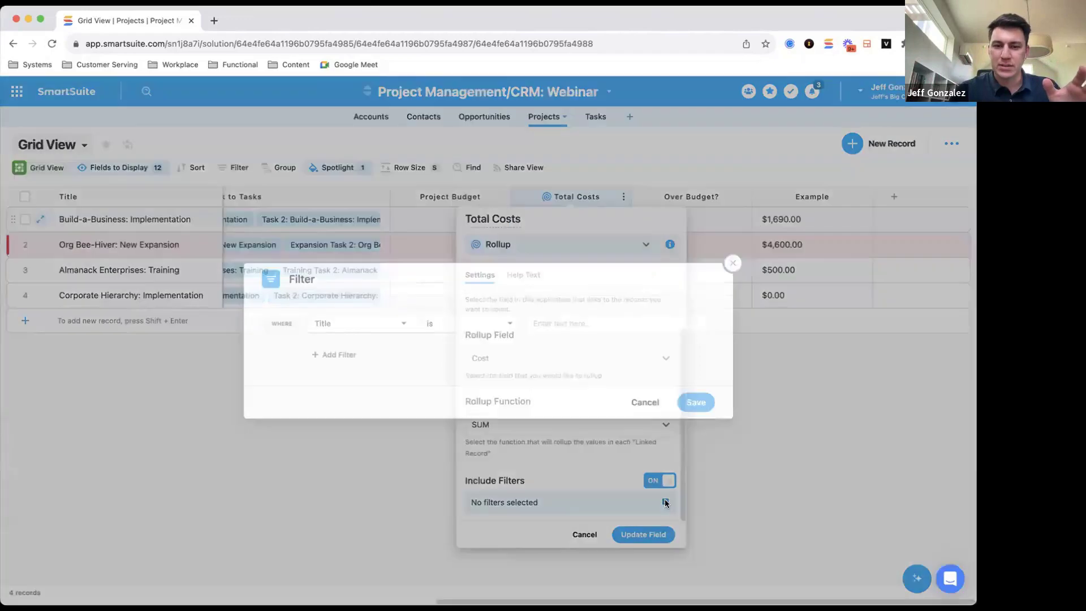
Filter the Total Costs rollup to tasks where Status is Complete, save the filter and update the field.
{"action": "left_click", "coordinate": [395, 321]}
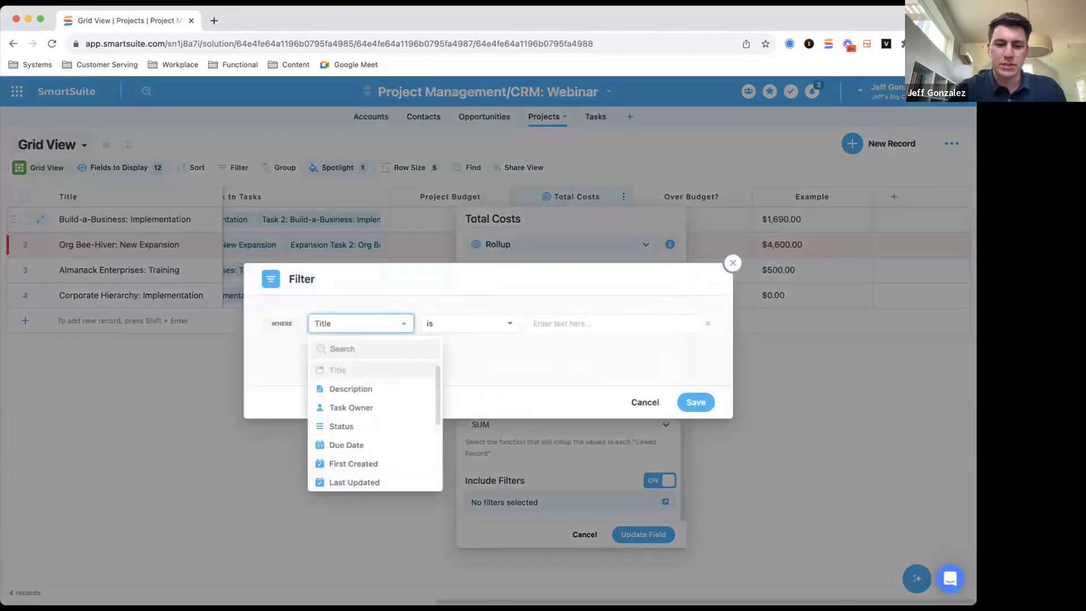
{"action": "type", "text": "stat"}
{"action": "left_click", "coordinate": [376, 369]}
{"action": "left_click", "coordinate": [479, 320]}
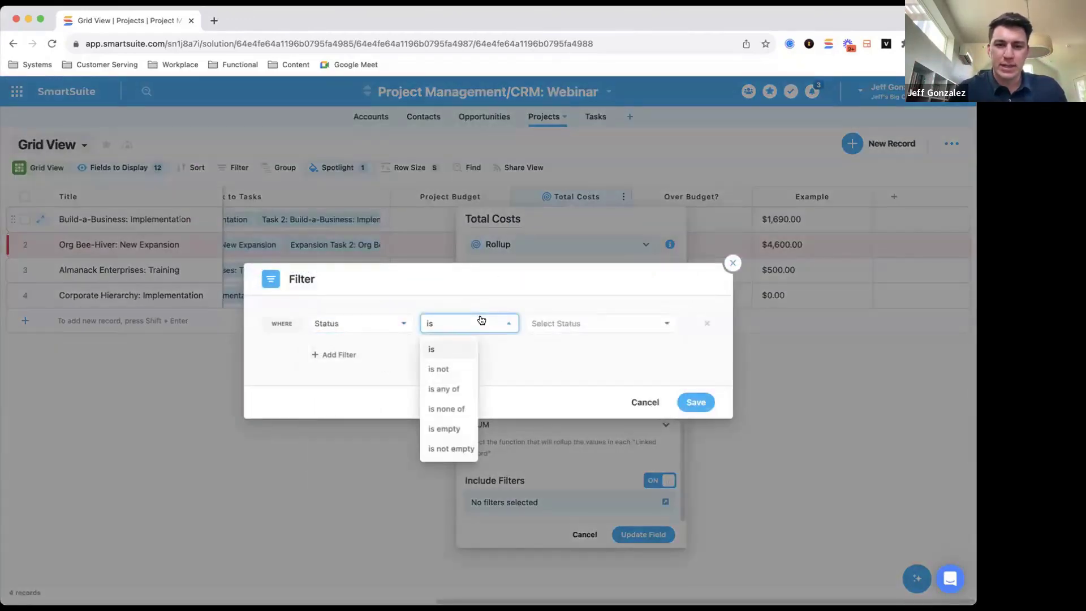
{"action": "left_click", "coordinate": [516, 351]}
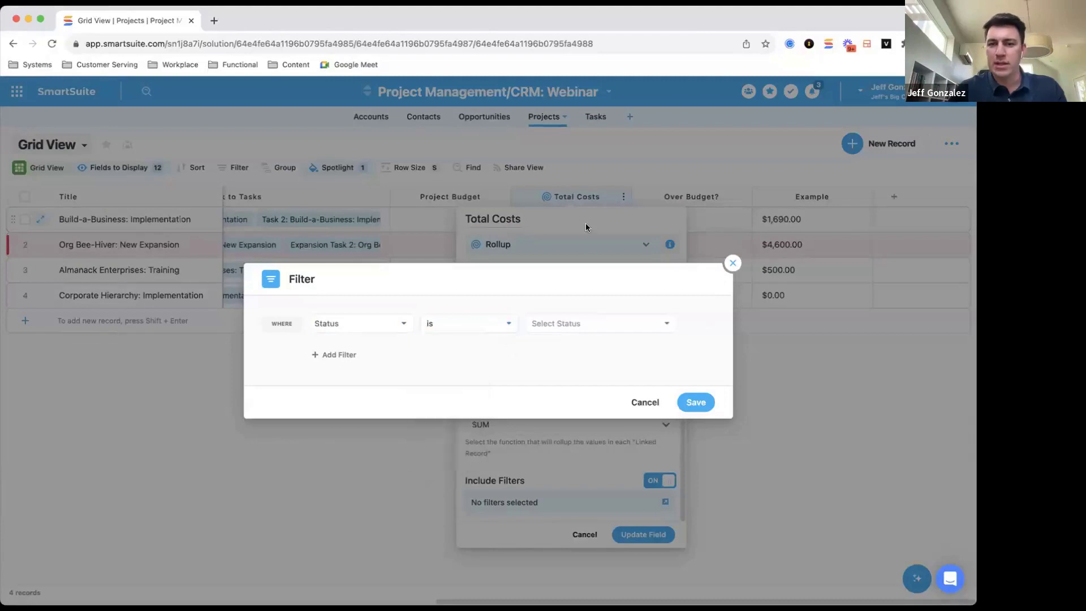
{"action": "left_click", "coordinate": [559, 328]}
{"action": "left_click", "coordinate": [558, 418]}
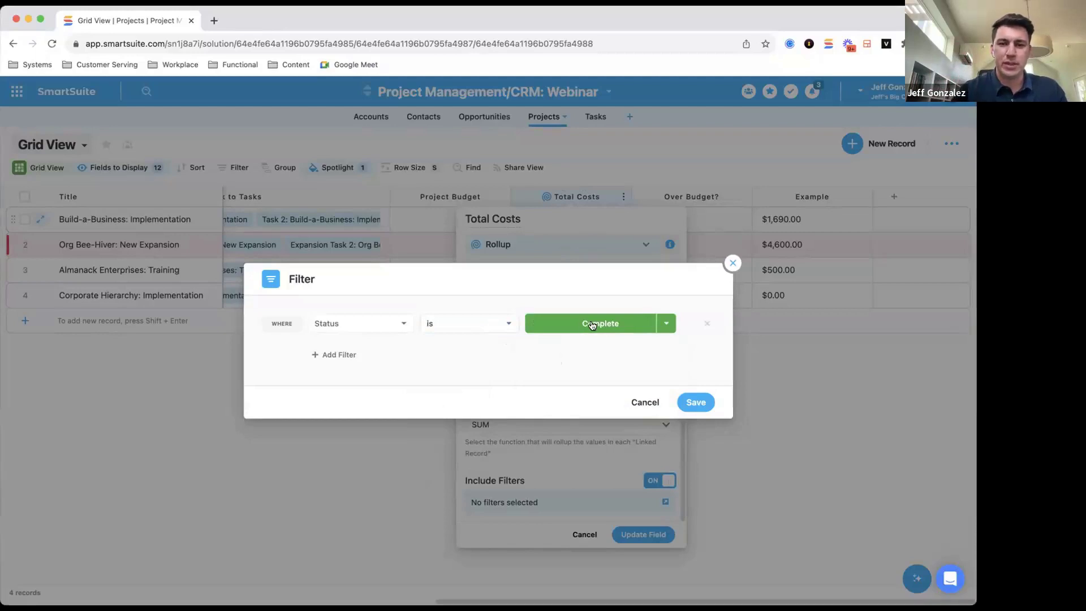
{"action": "left_click", "coordinate": [693, 399]}
{"action": "left_click", "coordinate": [638, 535]}
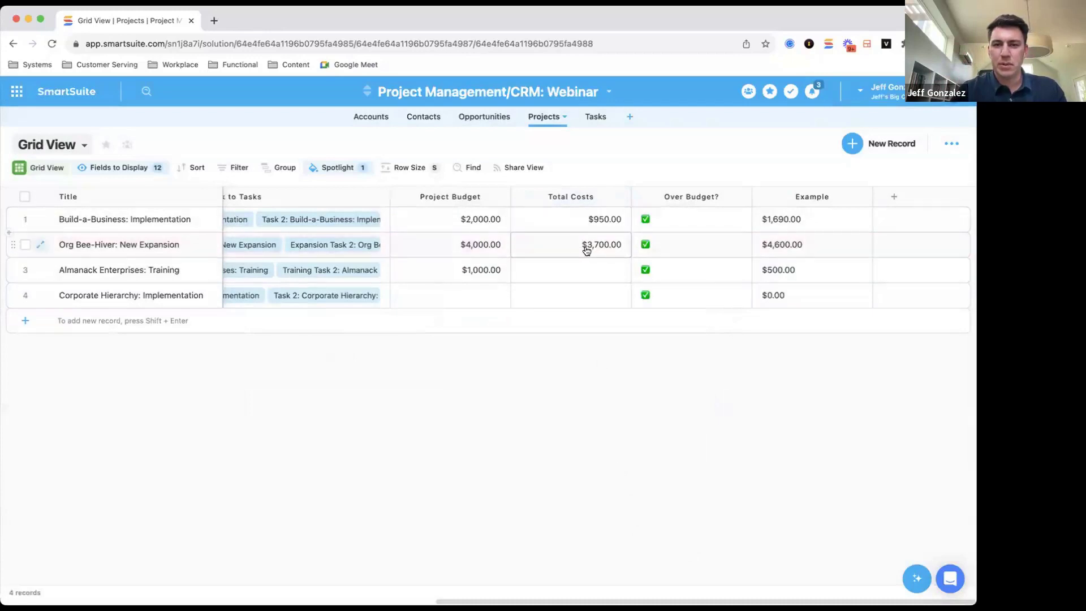
{"action": "left_click", "coordinate": [791, 198]}
{"action": "double_click", "coordinate": [791, 198]}
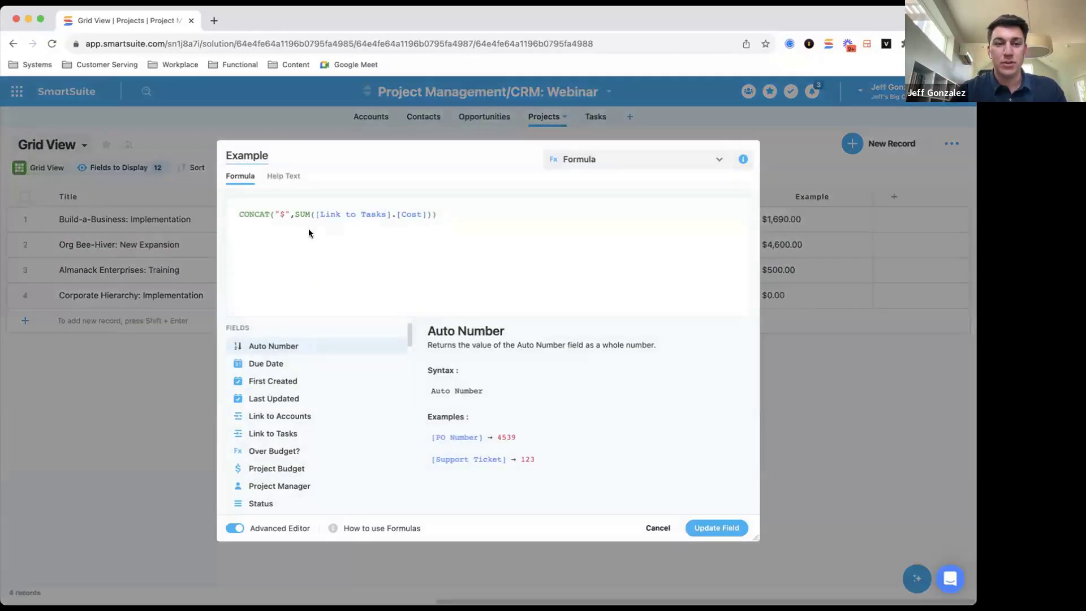
{"action": "left_click", "coordinate": [312, 213]}
{"action": "type", "text": "IF"}
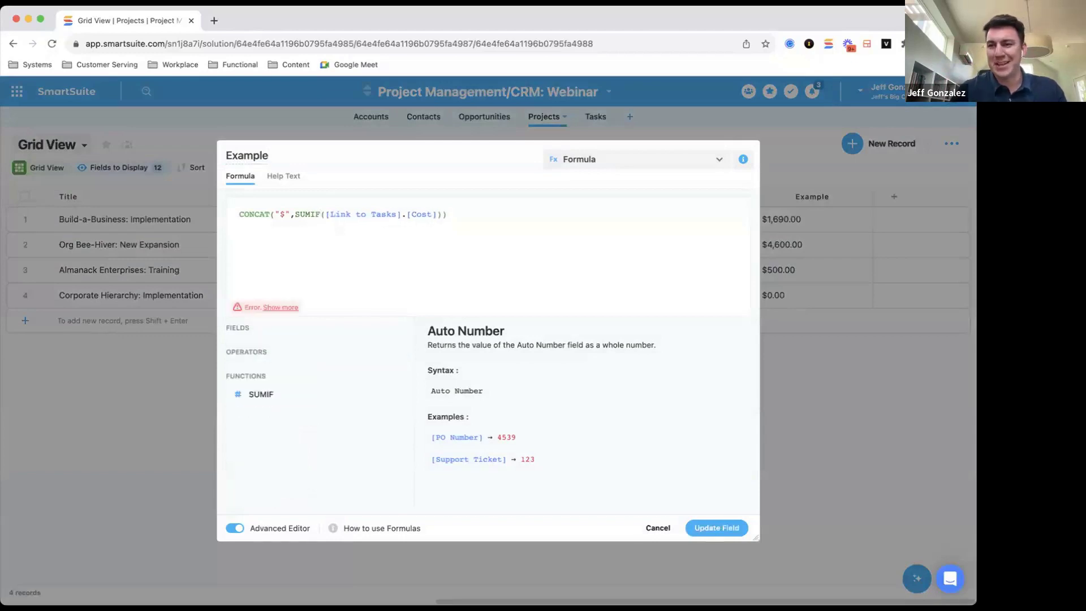
{"action": "key", "text": "BackSpace"}
{"action": "key", "text": "BackSpace"}
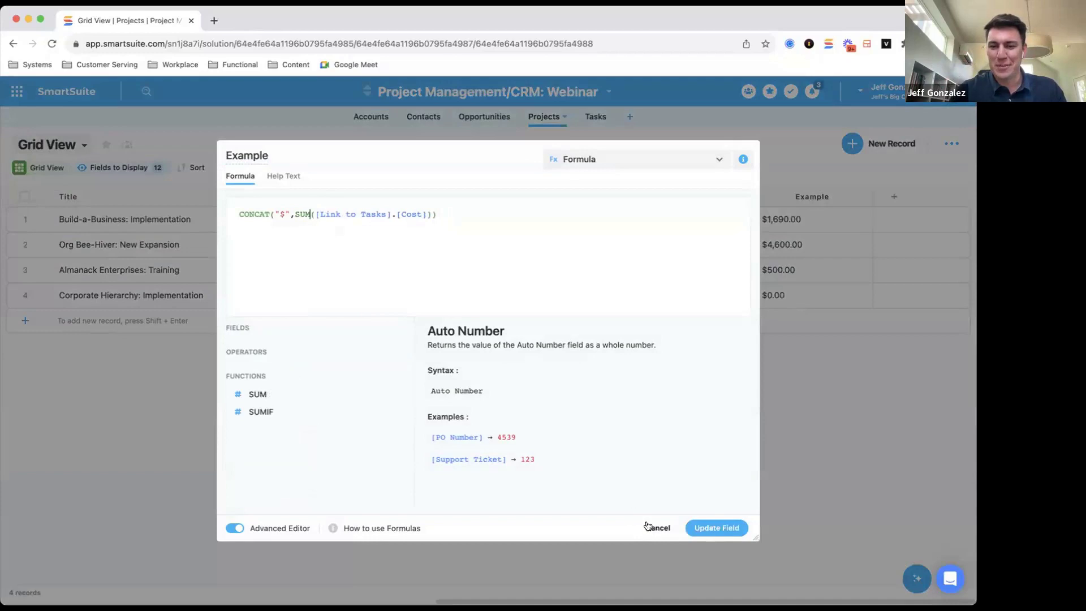
{"action": "left_click", "coordinate": [654, 528]}
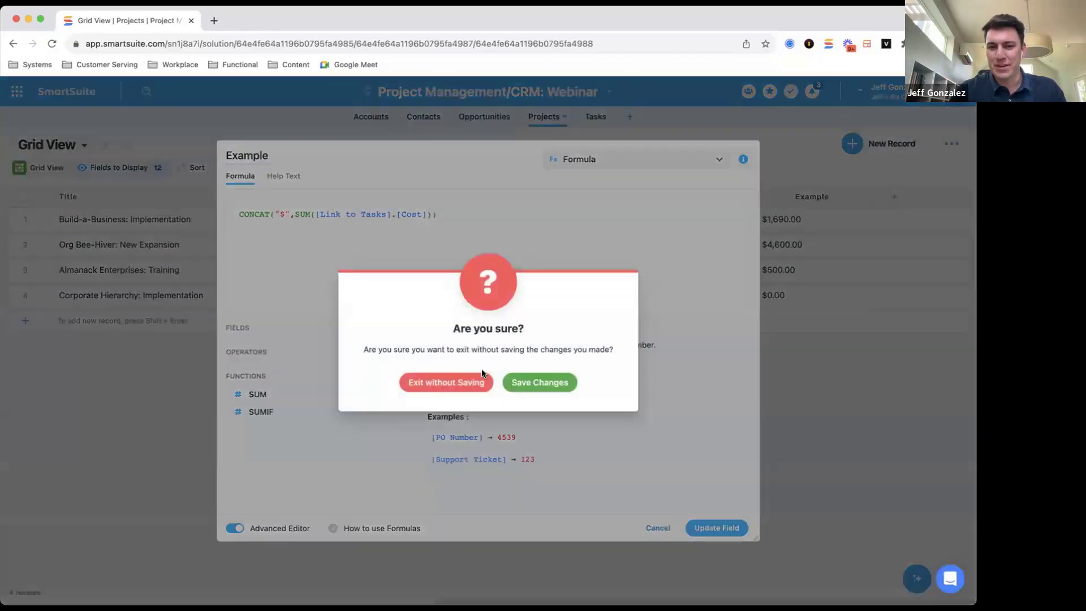
{"action": "left_click", "coordinate": [463, 379]}
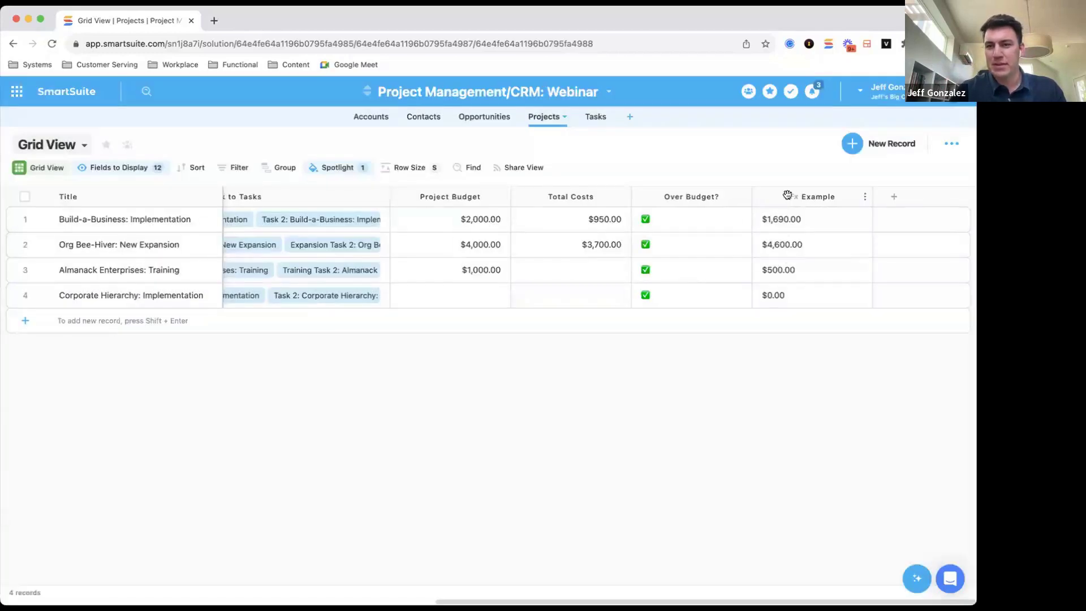
Turn off the filters in the Total Costs rollup settings and update the field.
{"action": "left_click", "coordinate": [635, 195]}
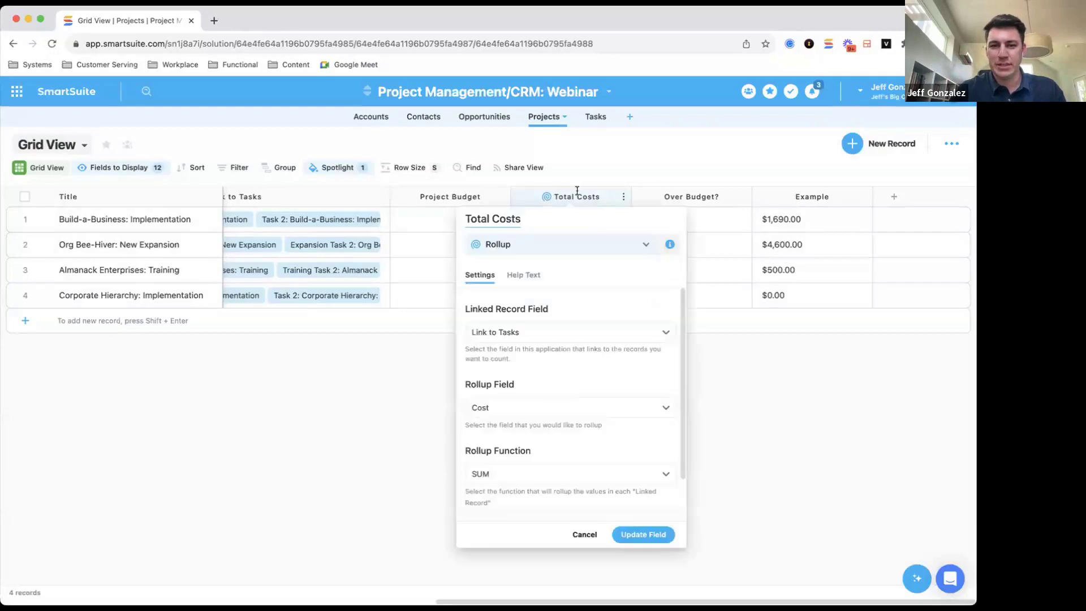
{"action": "scroll", "coordinate": [603, 441], "scroll_direction": "down", "scroll_amount": 3}
{"action": "left_click", "coordinate": [660, 480]}
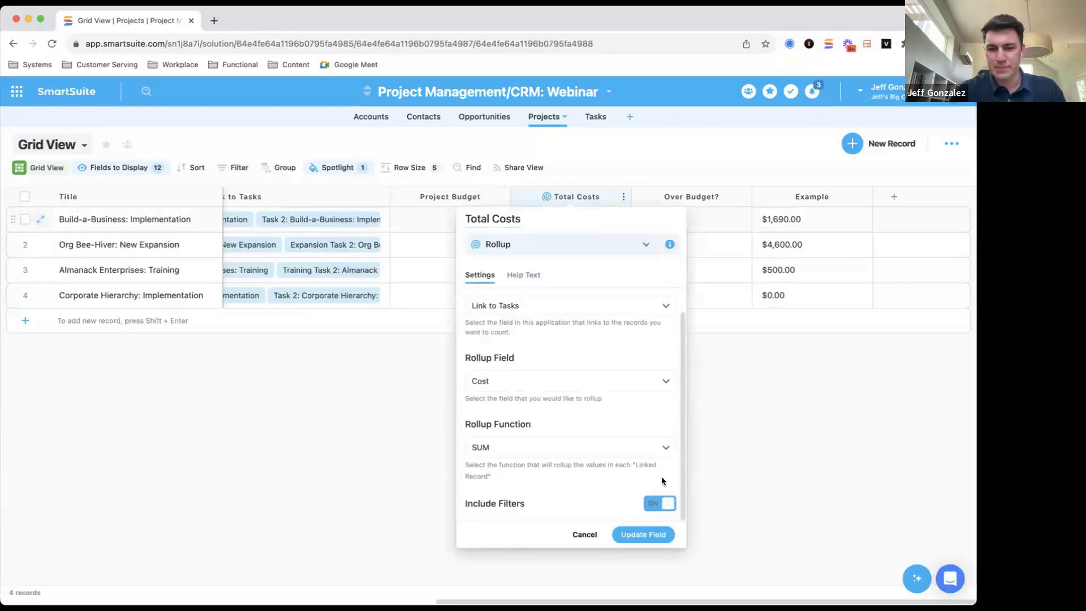
{"action": "left_click", "coordinate": [643, 535]}
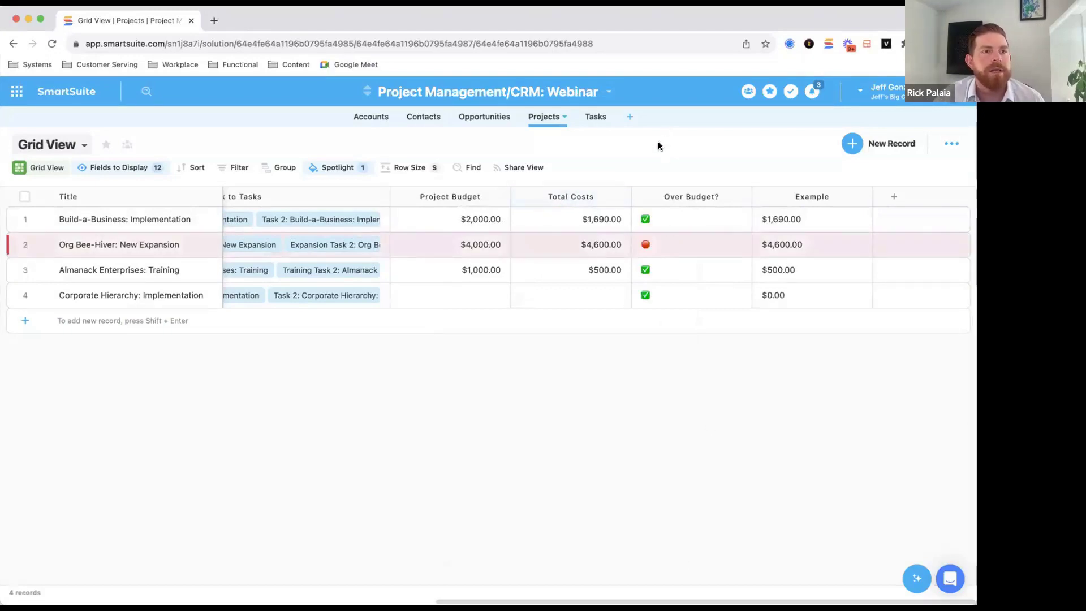
{"action": "scroll", "coordinate": [627, 229], "scroll_direction": "left", "scroll_amount": 10}
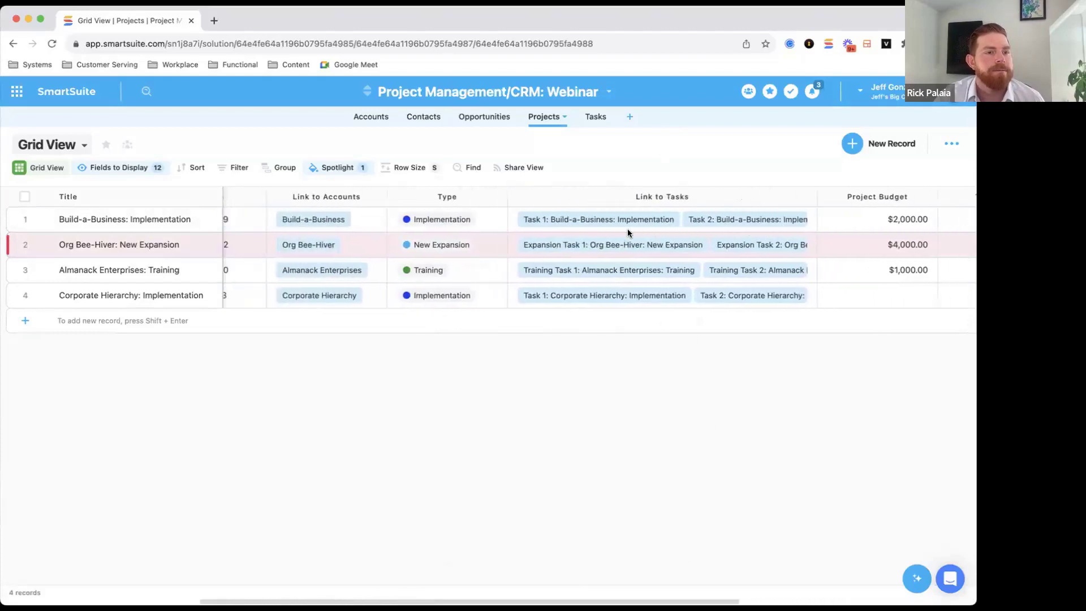
{"action": "scroll", "coordinate": [627, 228], "scroll_direction": "right", "scroll_amount": 3}
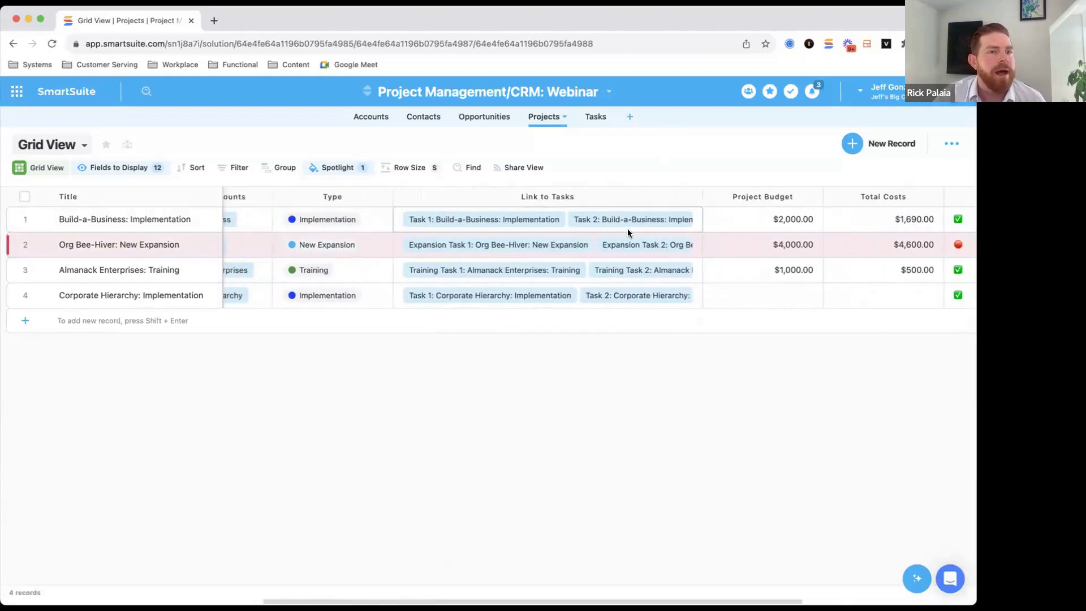
{"action": "scroll", "coordinate": [645, 218], "scroll_direction": "left", "scroll_amount": 5}
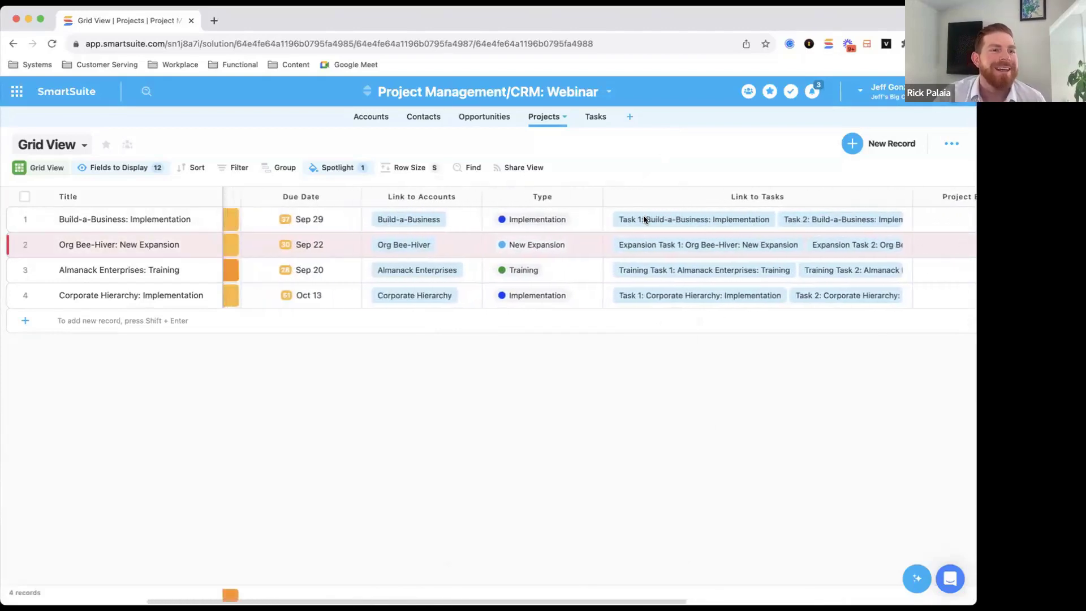
{"action": "scroll", "coordinate": [645, 224], "scroll_direction": "left", "scroll_amount": 5}
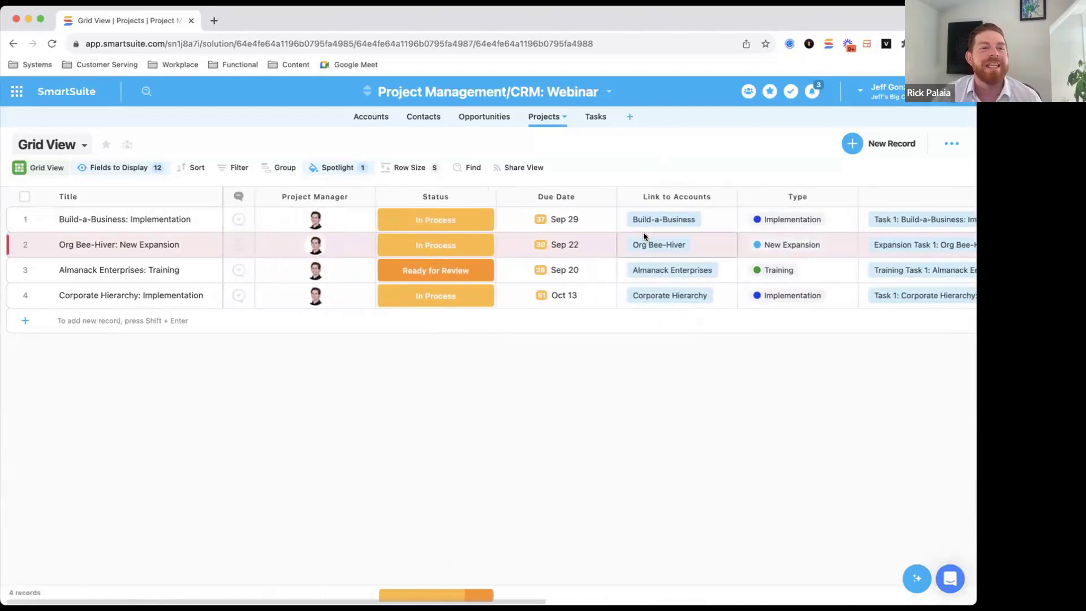
Go to Opportunities and create a public calendar view named Calendar View.
{"action": "left_click", "coordinate": [482, 118]}
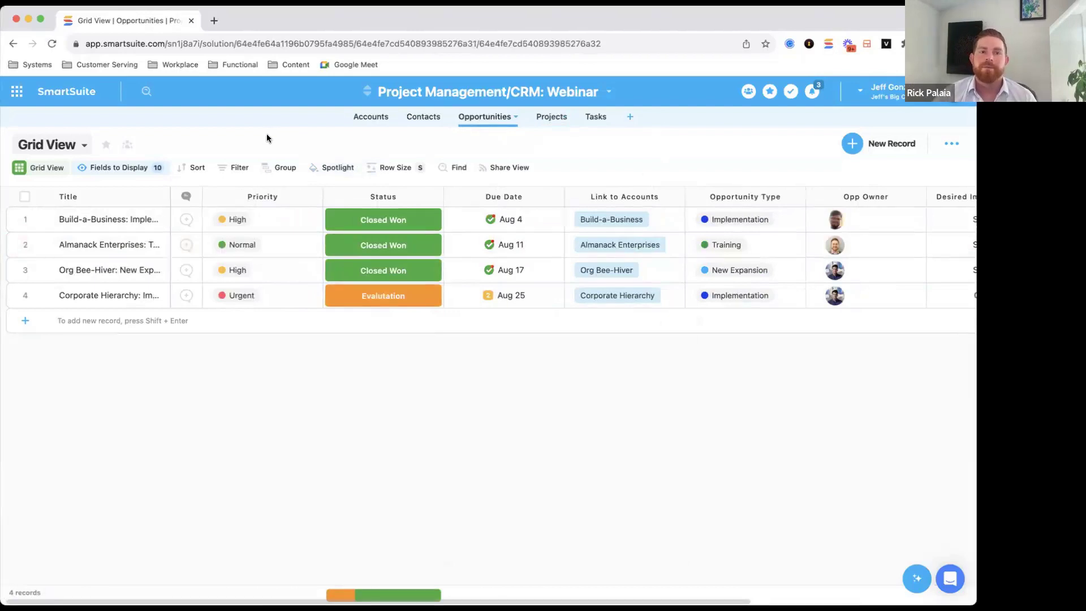
{"action": "left_click", "coordinate": [47, 167]}
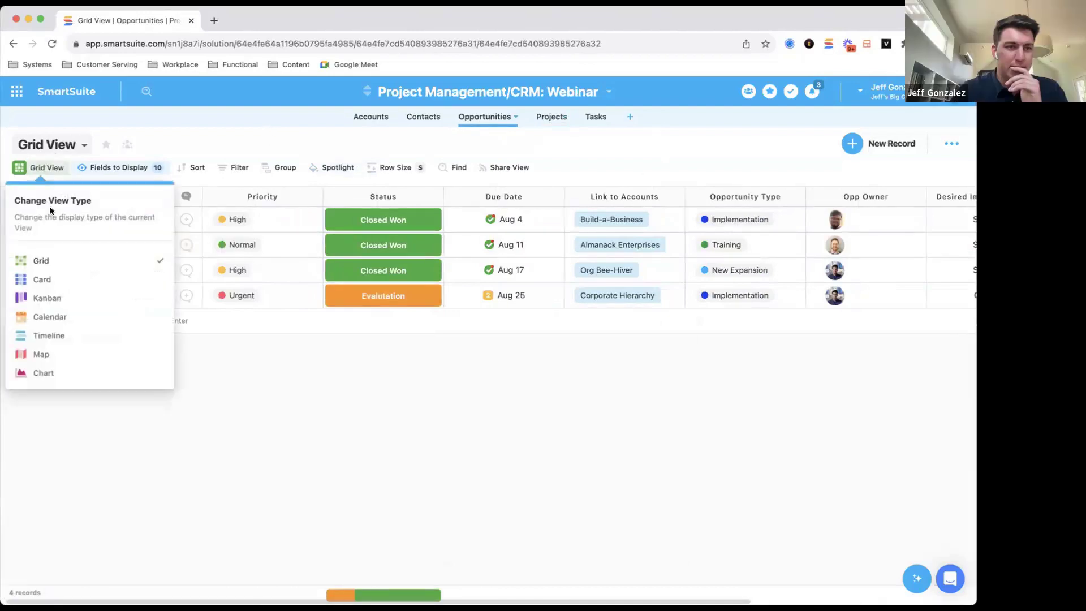
{"action": "left_click", "coordinate": [81, 145]}
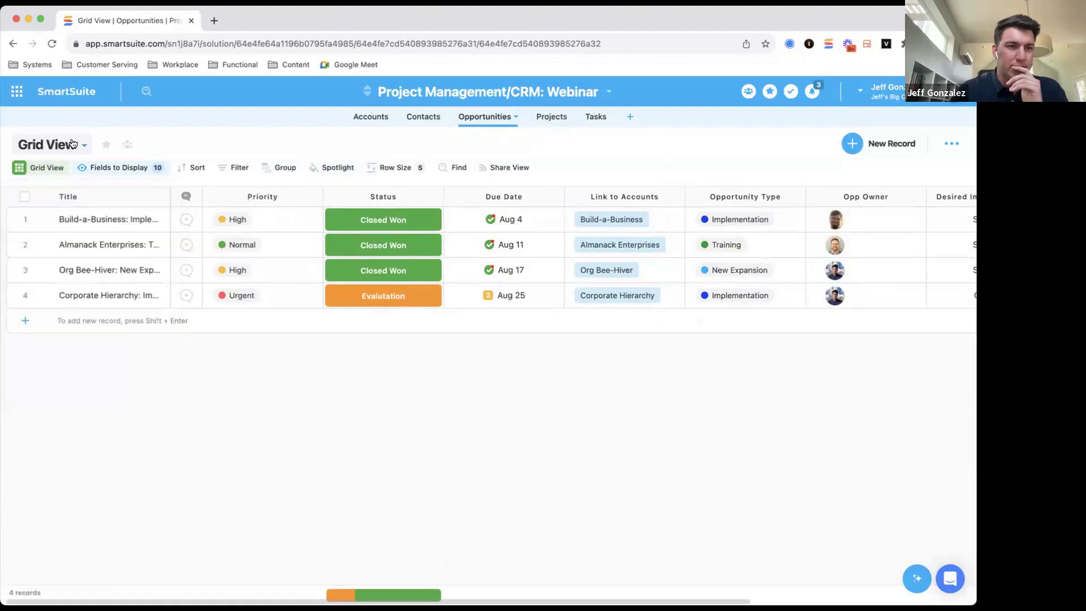
{"action": "mouse_move", "coordinate": [71, 223]}
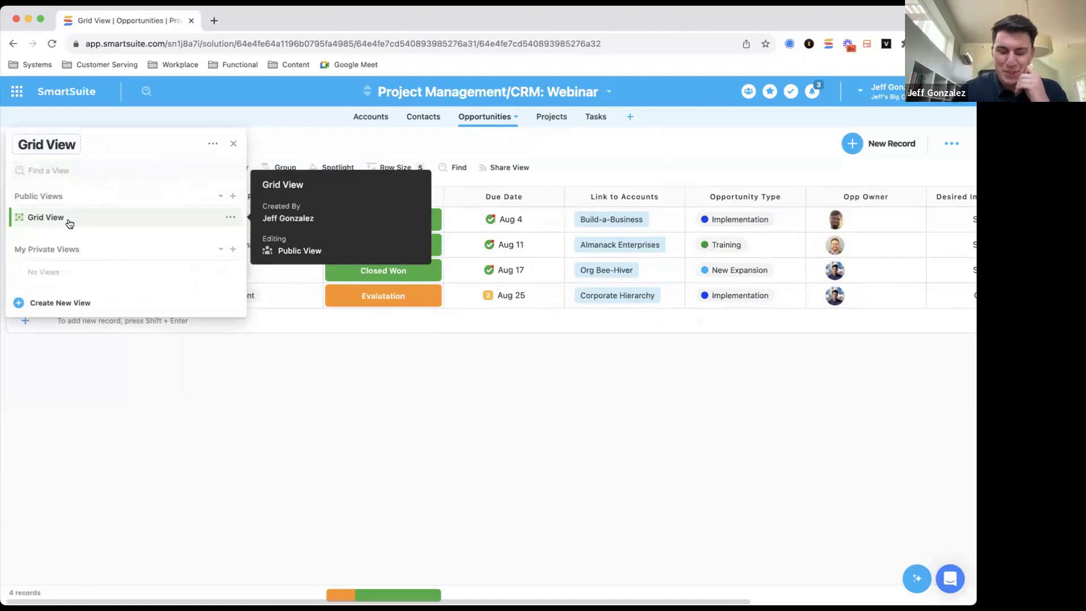
{"action": "left_click", "coordinate": [125, 382]}
{"action": "left_click", "coordinate": [82, 149]}
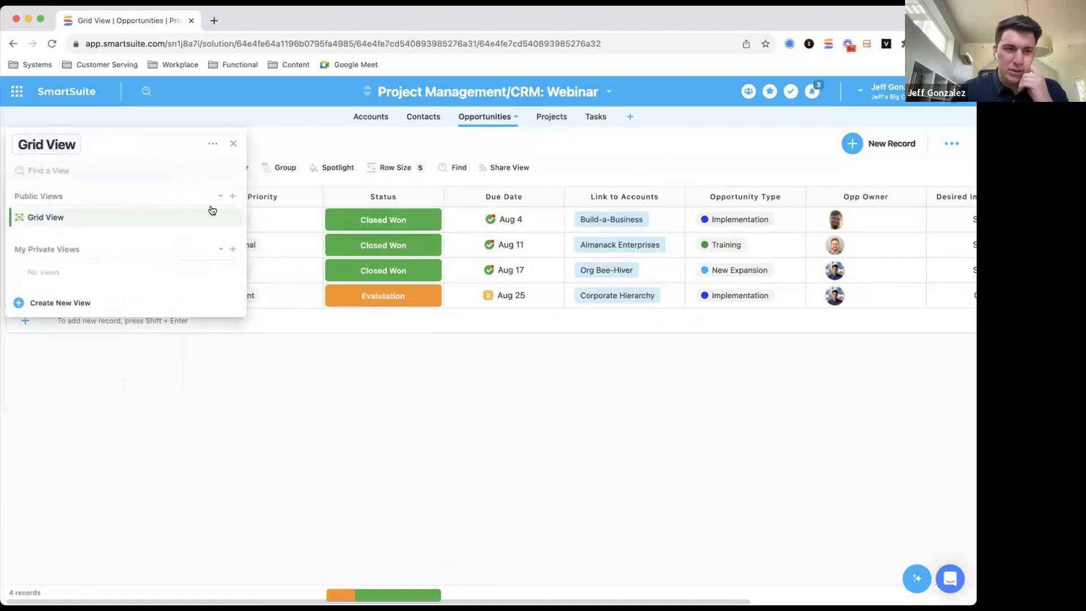
{"action": "left_click", "coordinate": [52, 305]}
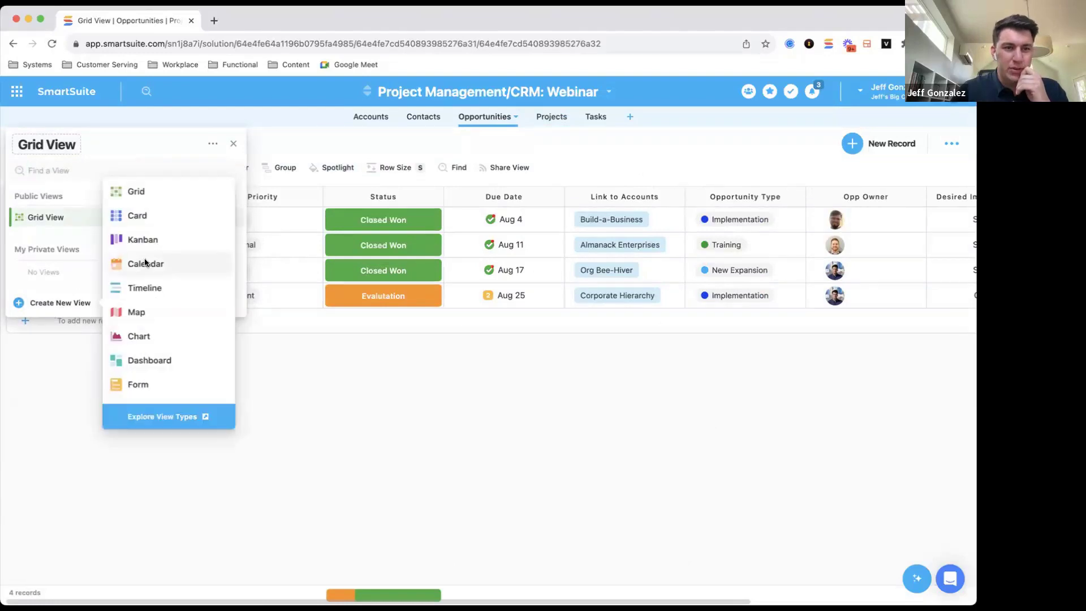
{"action": "left_click", "coordinate": [146, 263]}
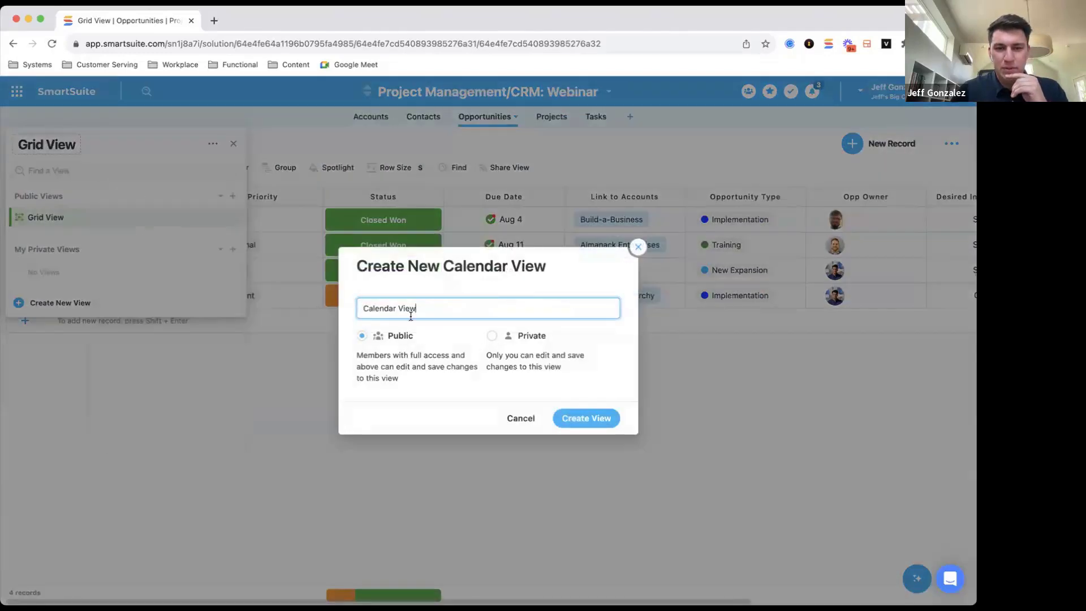
{"action": "left_click", "coordinate": [582, 418]}
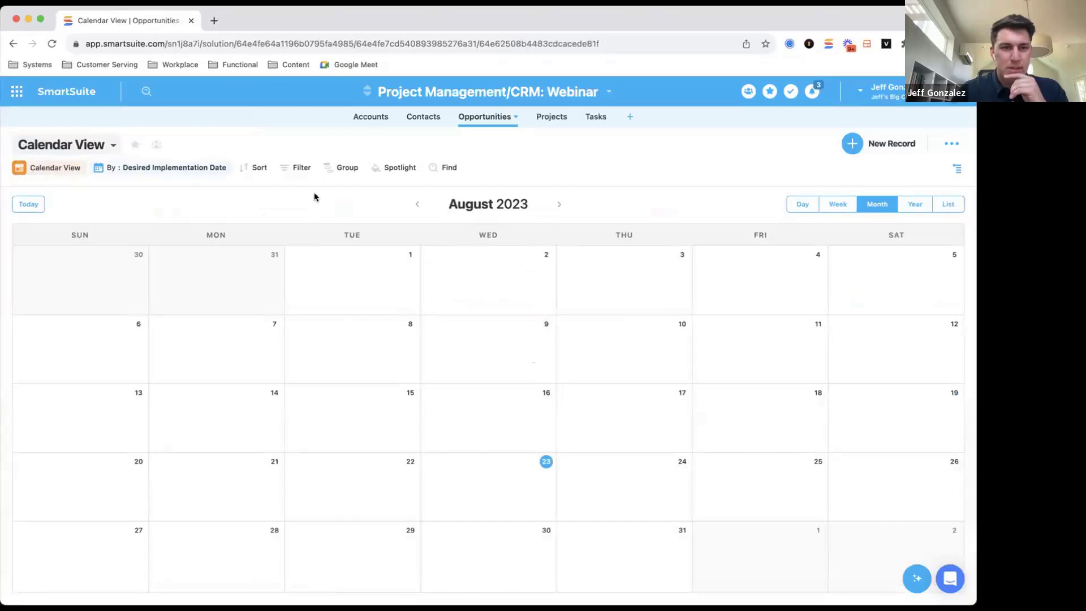
Set the Opportunities calendar to display records by their Due Date field.
{"action": "left_click", "coordinate": [180, 168]}
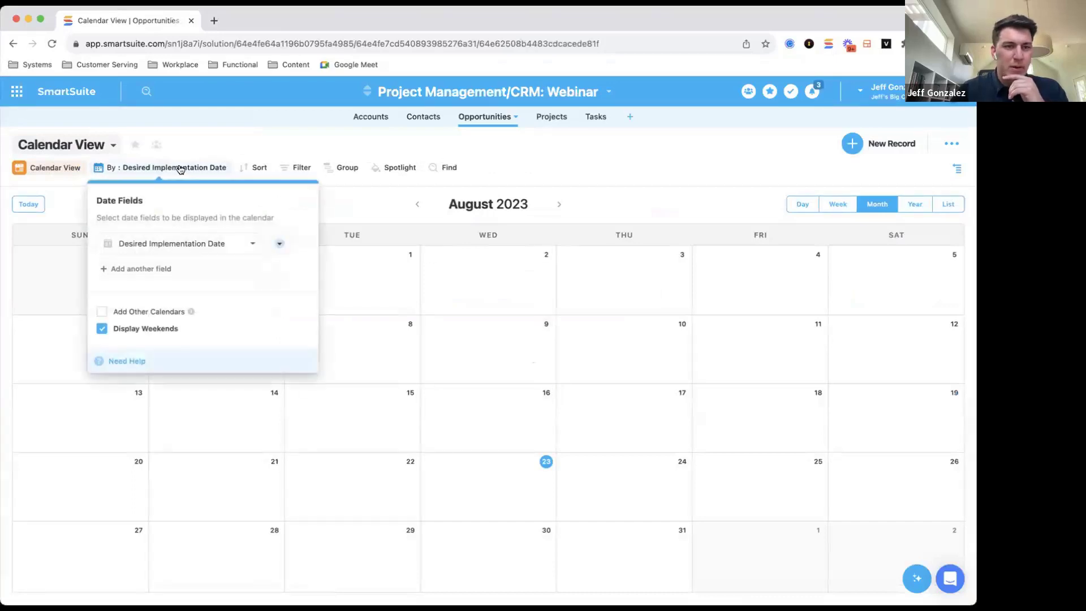
{"action": "left_click", "coordinate": [199, 245]}
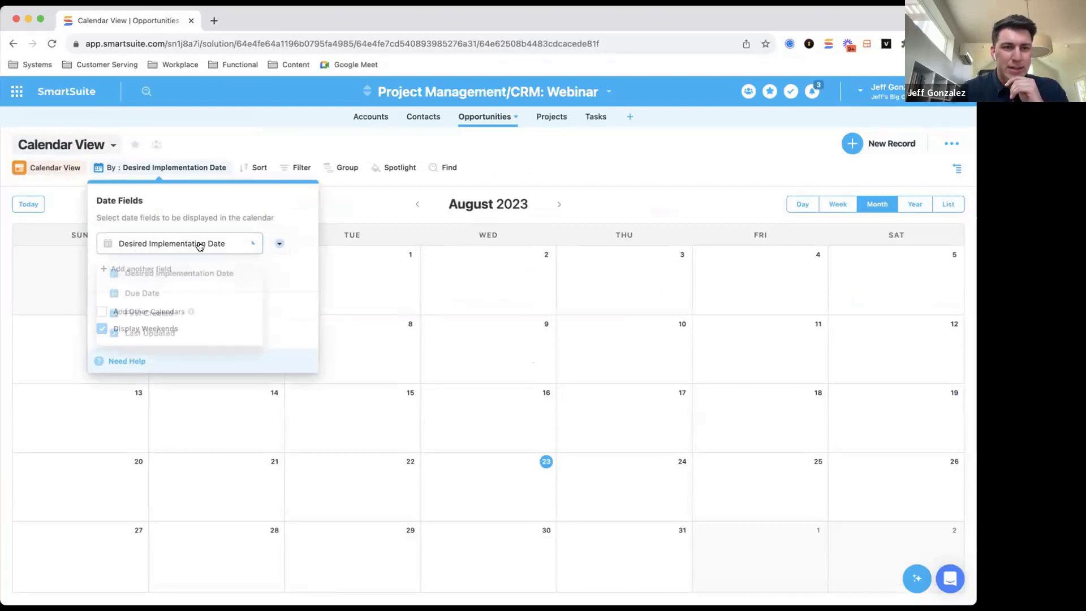
{"action": "left_click", "coordinate": [169, 288]}
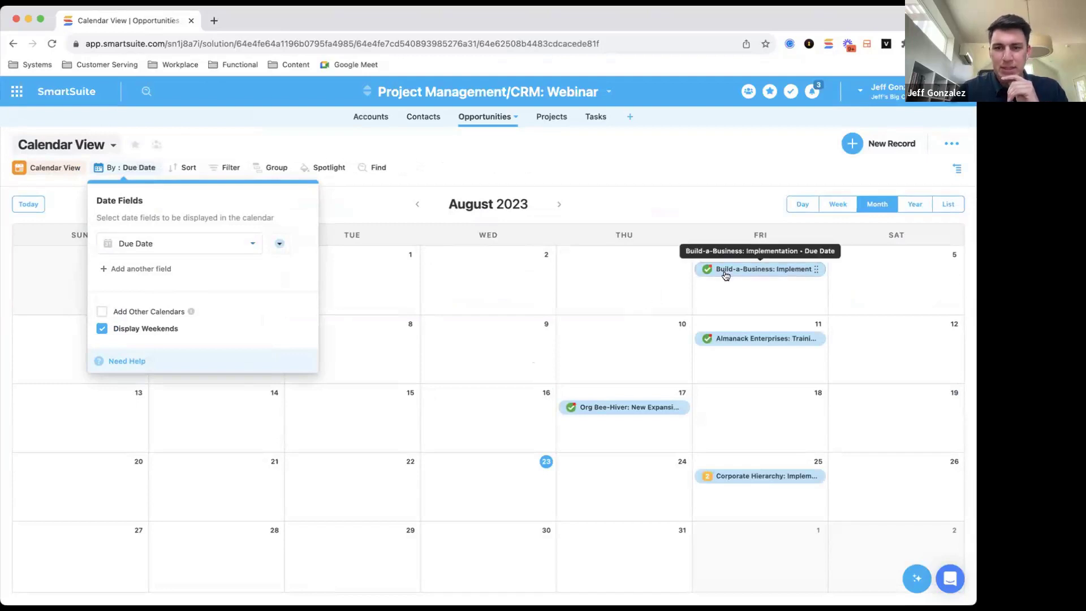
Open the Org Bee-Hiver: New Expansion opportunity from the calendar and delete its Description field.
{"action": "left_click", "coordinate": [600, 407]}
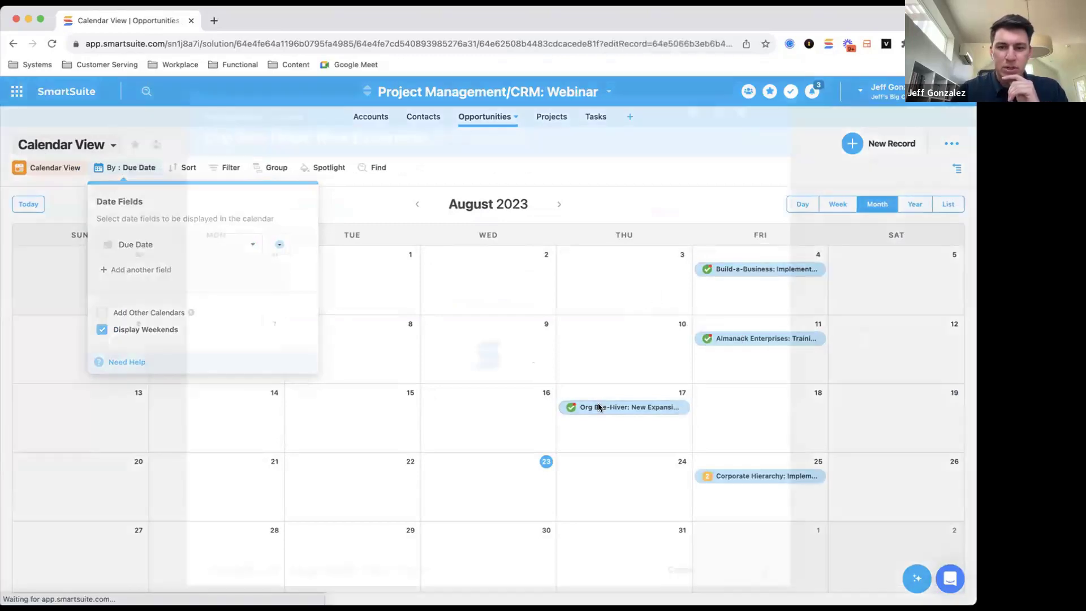
{"action": "scroll", "coordinate": [487, 273], "scroll_direction": "down", "scroll_amount": 1}
{"action": "scroll", "coordinate": [487, 273], "scroll_direction": "up", "scroll_amount": 2}
{"action": "scroll", "coordinate": [485, 270], "scroll_direction": "up", "scroll_amount": 3}
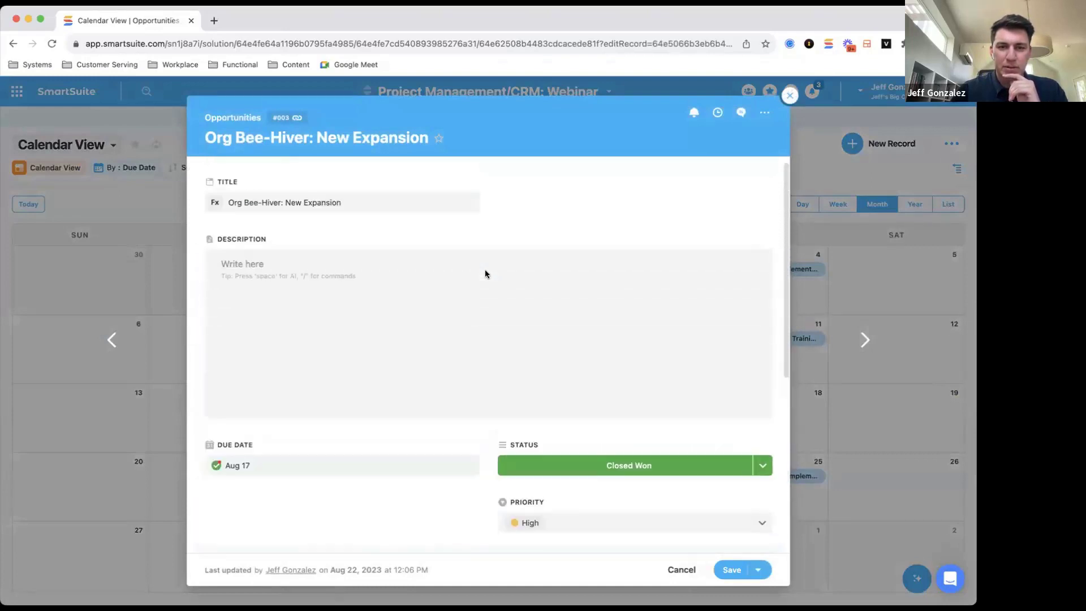
{"action": "left_click", "coordinate": [764, 239]}
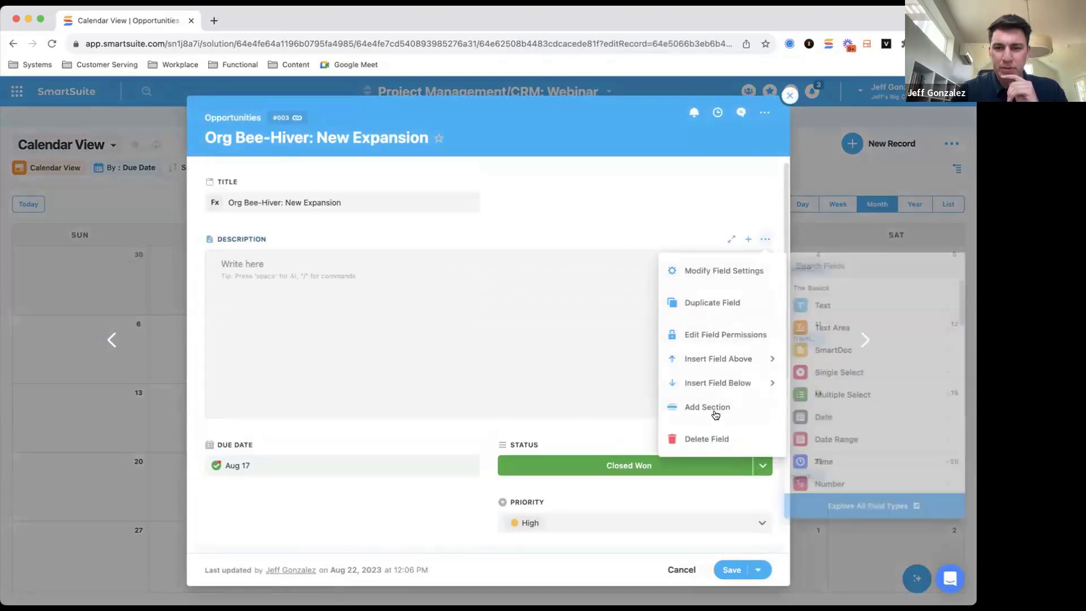
{"action": "left_click", "coordinate": [706, 439]}
{"action": "left_click", "coordinate": [517, 391]}
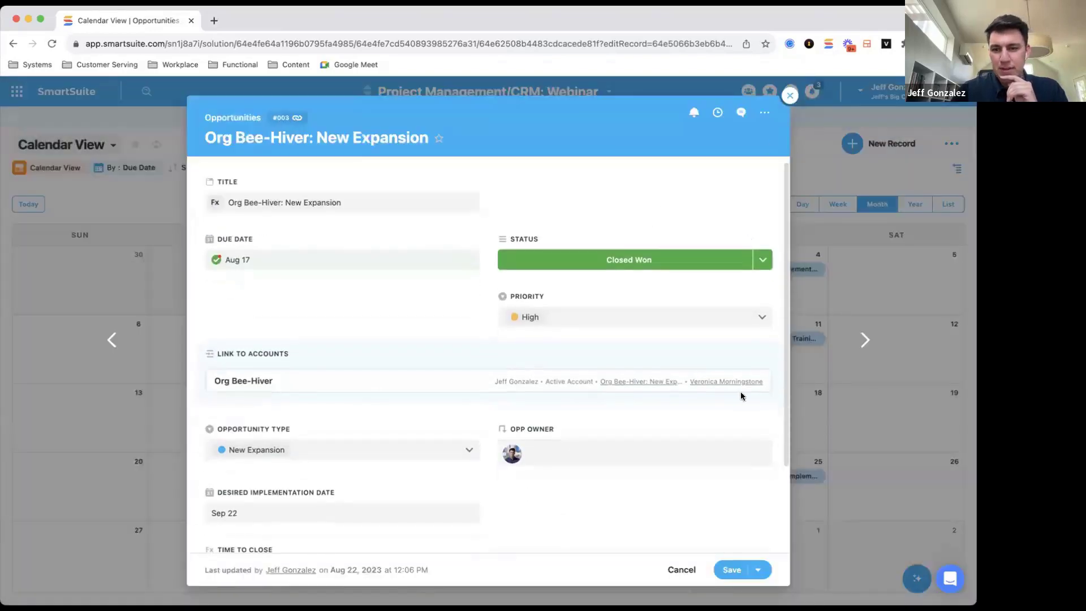
Save the opportunity record and try to enable adding other calendars to the Opportunities calendar view.
{"action": "left_click", "coordinate": [732, 569]}
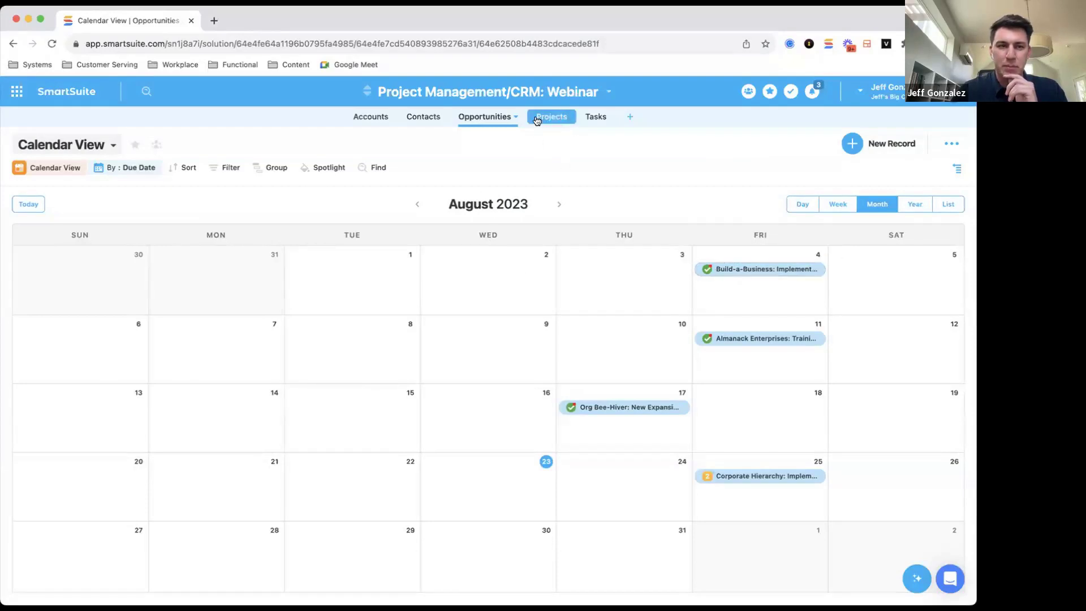
{"action": "left_click", "coordinate": [125, 172]}
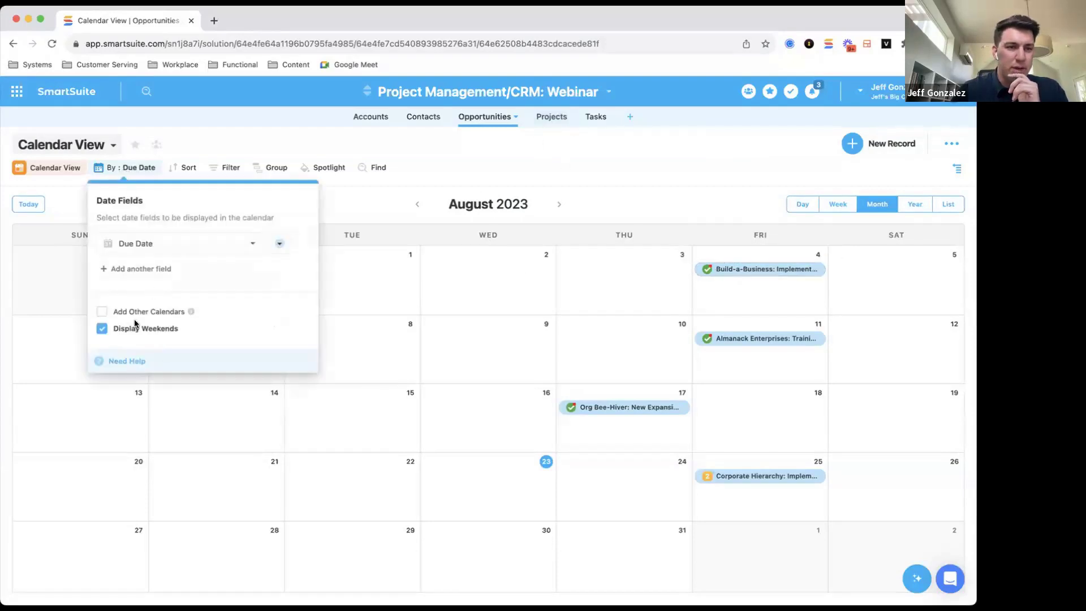
{"action": "left_click", "coordinate": [103, 312]}
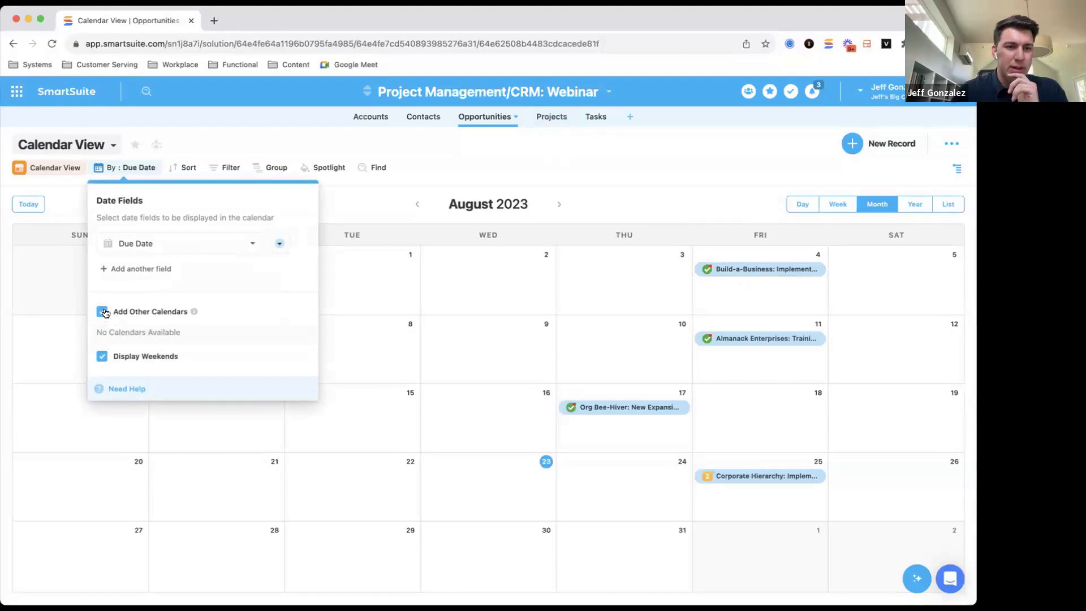
Go to Projects and create a public calendar view named Calendar View.
{"action": "left_click", "coordinate": [548, 117]}
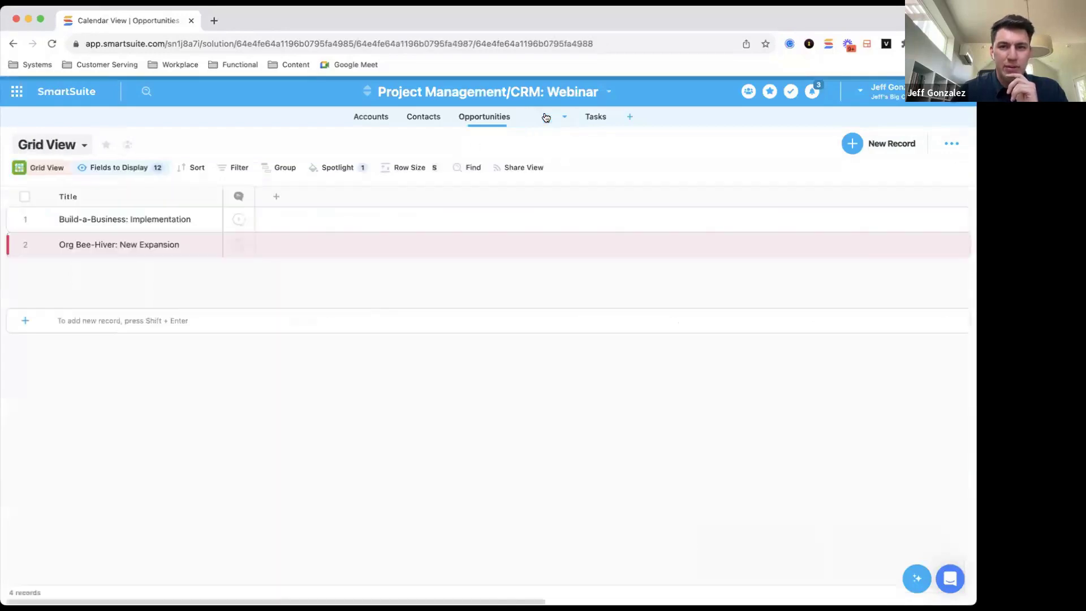
{"action": "left_click", "coordinate": [74, 146]}
{"action": "left_click", "coordinate": [60, 303]}
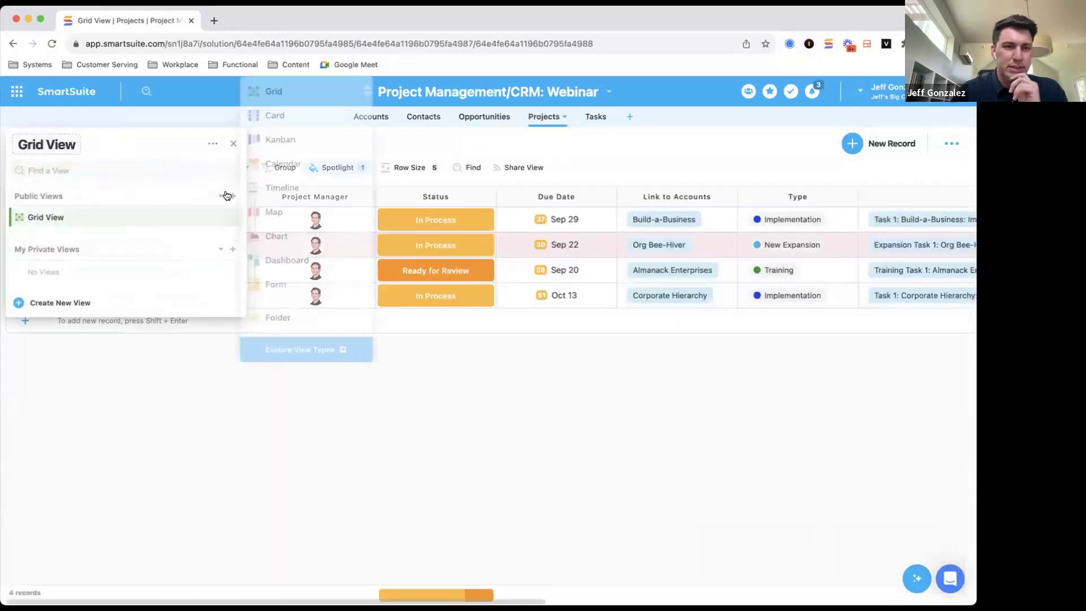
{"action": "left_click", "coordinate": [151, 265]}
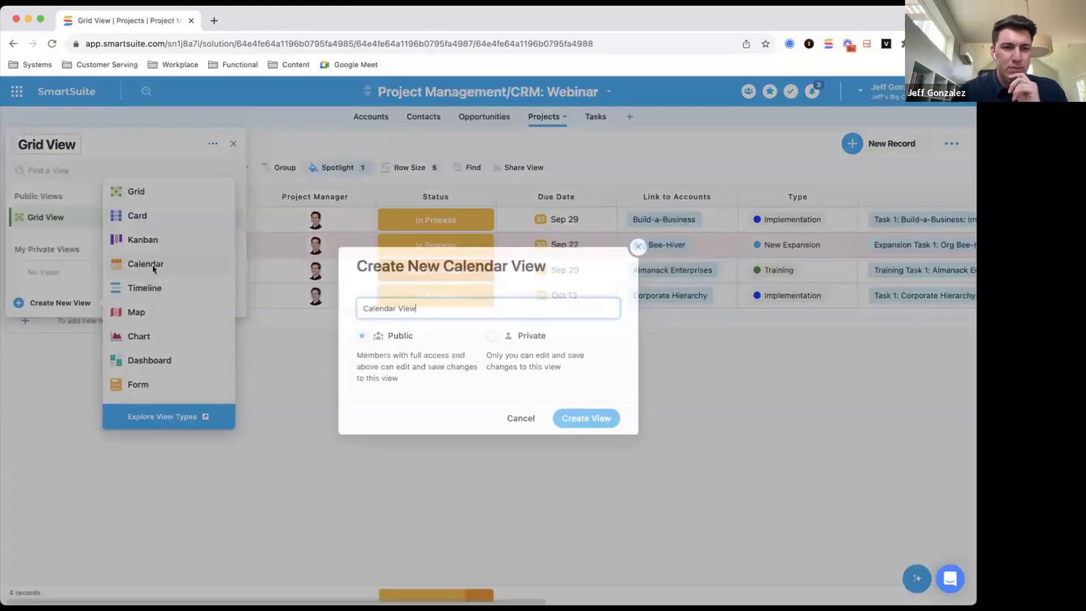
{"action": "left_click", "coordinate": [582, 417]}
Set the Projects calendar to display records by their Due Date field.
{"action": "left_click", "coordinate": [129, 167]}
{"action": "left_click", "coordinate": [188, 243]}
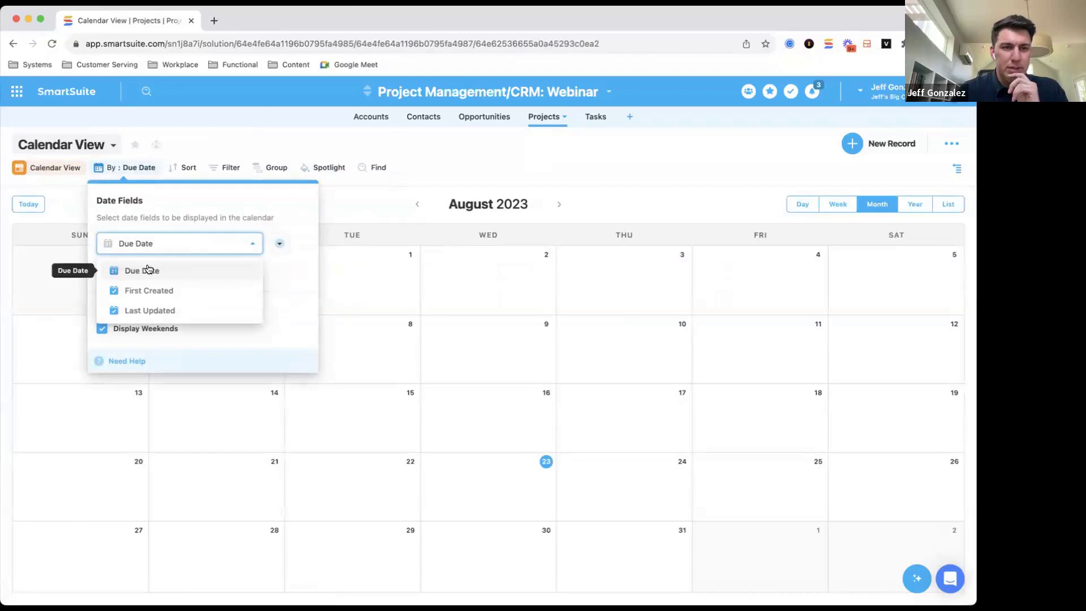
{"action": "left_click", "coordinate": [150, 270]}
{"action": "left_click", "coordinate": [506, 149]}
Return to the Opportunities calendar, enable other calendars and connect the Calendar View from Projects.
{"action": "left_click", "coordinate": [493, 117]}
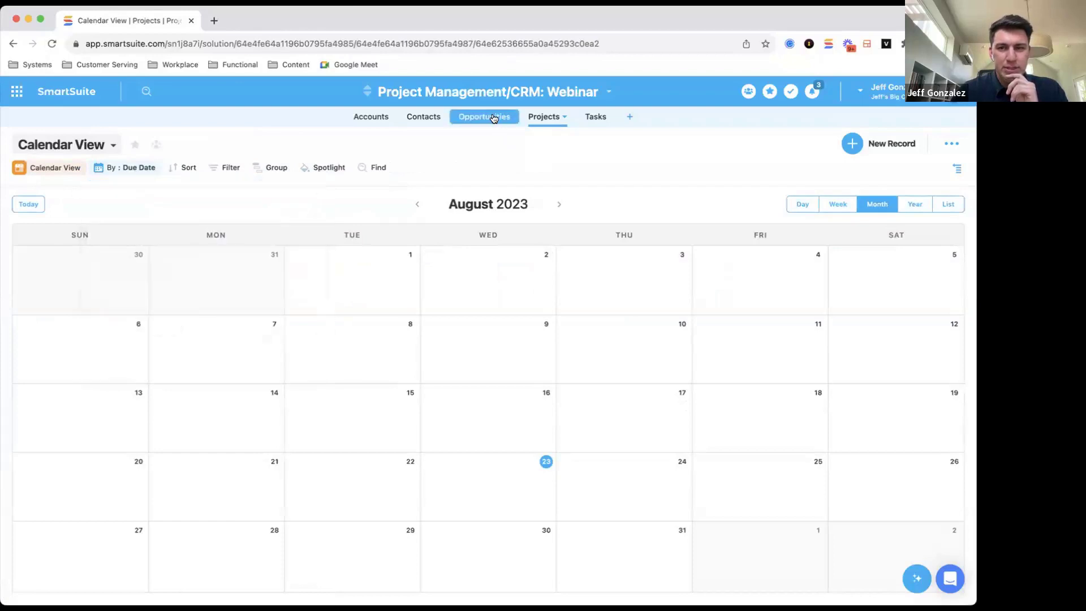
{"action": "left_click", "coordinate": [125, 173]}
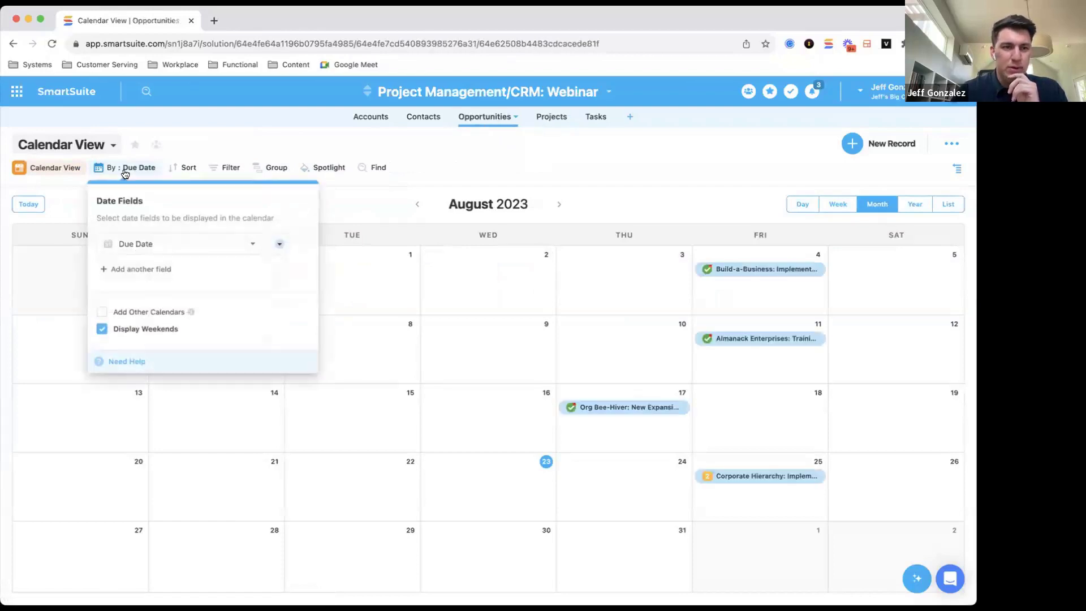
{"action": "left_click", "coordinate": [102, 311]}
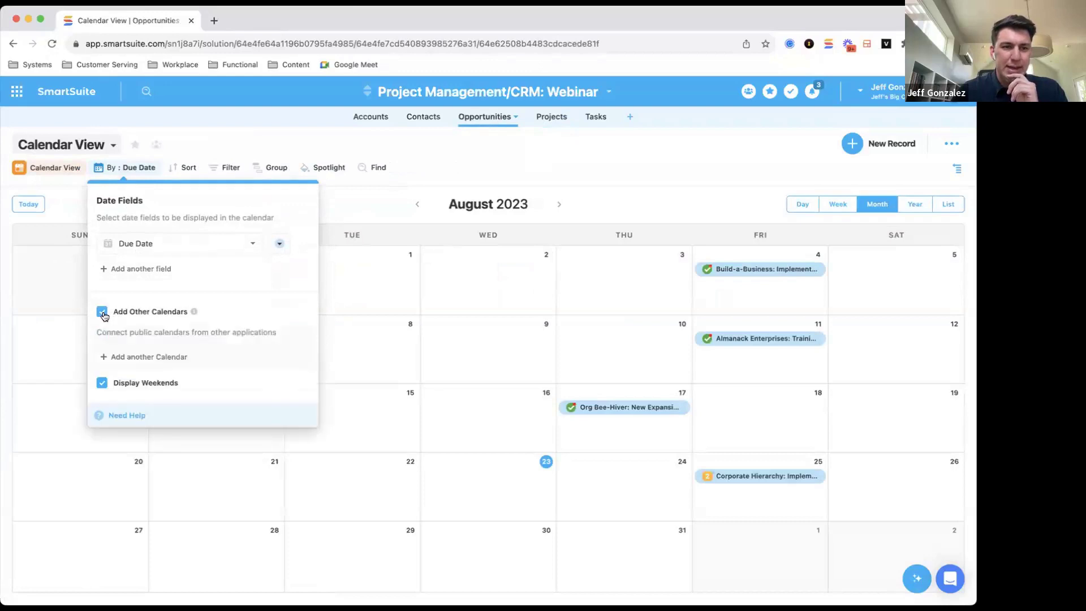
{"action": "left_click", "coordinate": [140, 357]}
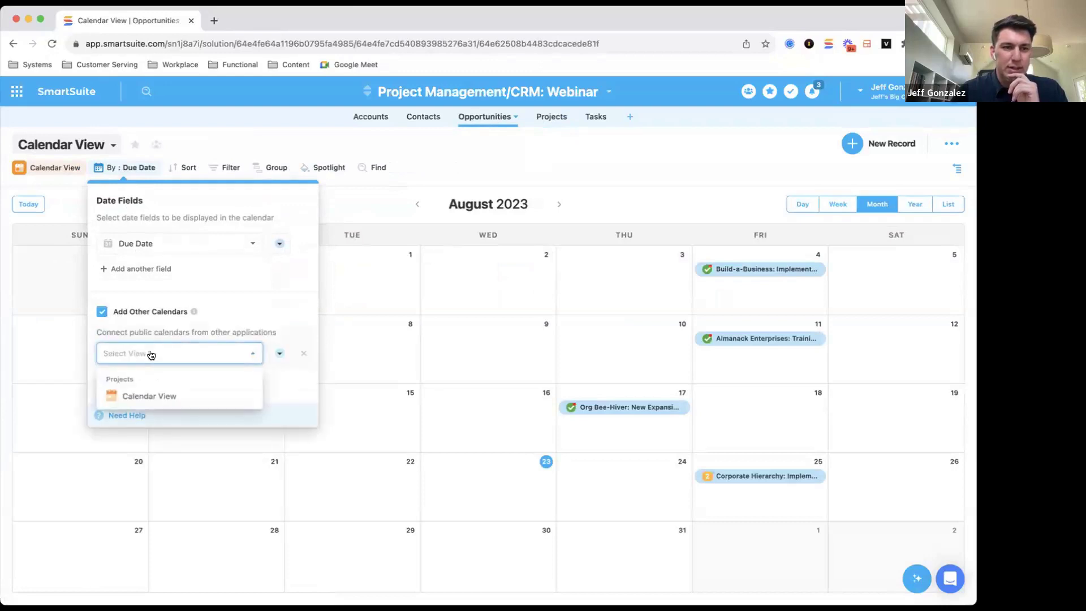
{"action": "left_click", "coordinate": [142, 397]}
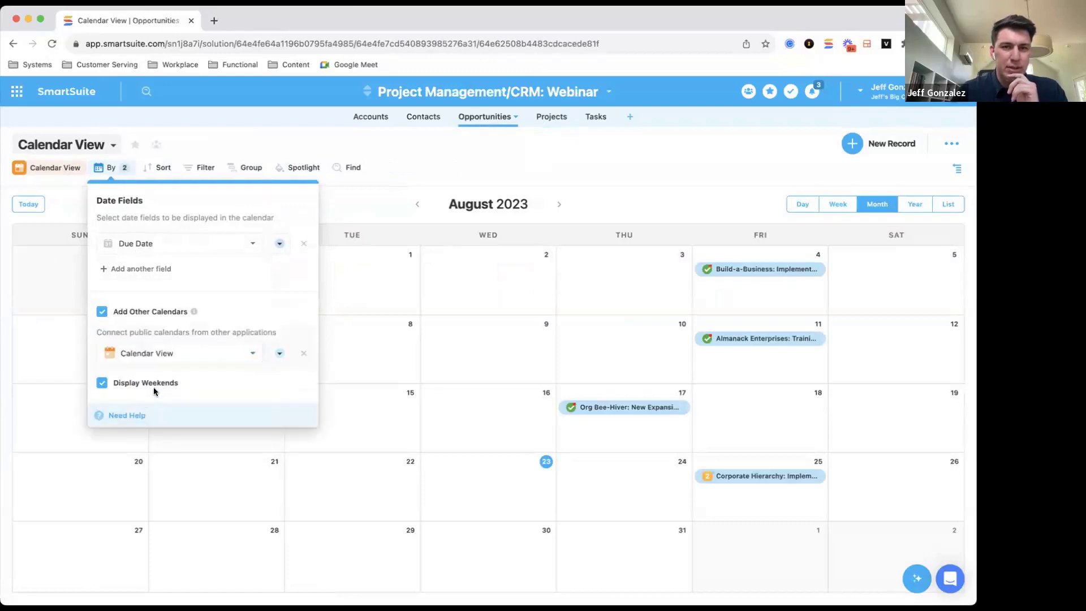
{"action": "left_click", "coordinate": [465, 169]}
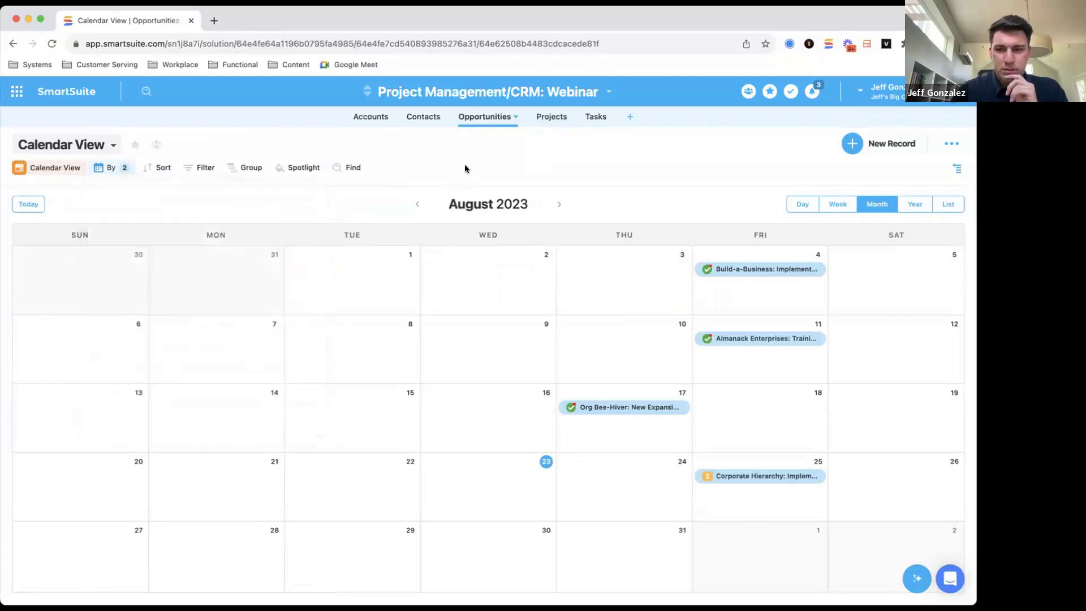
Show the Opportunities calendar by year and set the connected Projects calendar's color to orange.
{"action": "left_click", "coordinate": [913, 205]}
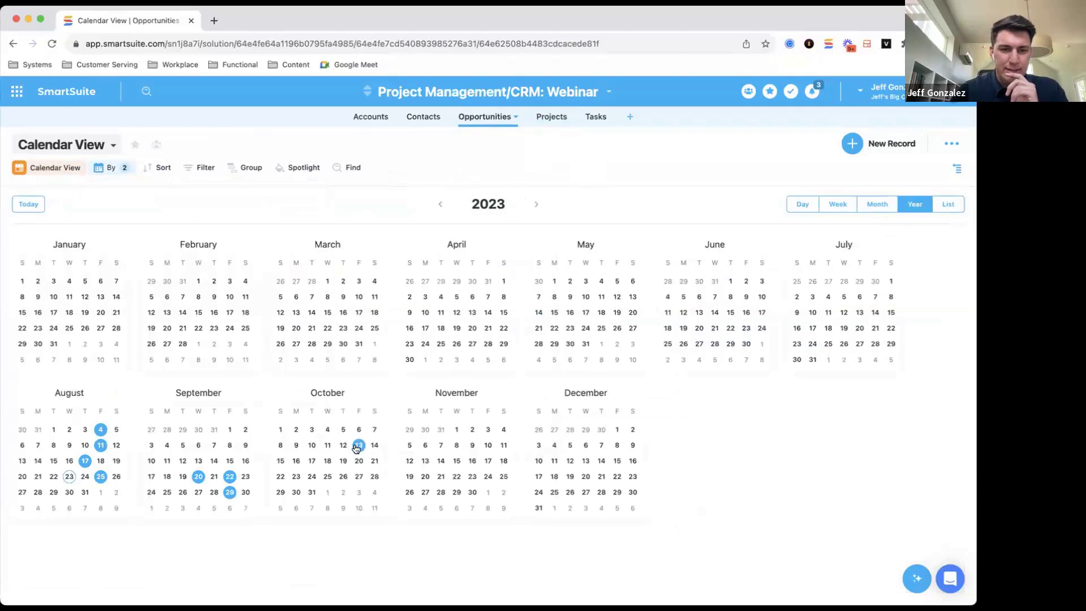
{"action": "left_click", "coordinate": [308, 170]}
{"action": "left_click", "coordinate": [116, 168]}
{"action": "left_click", "coordinate": [279, 353]}
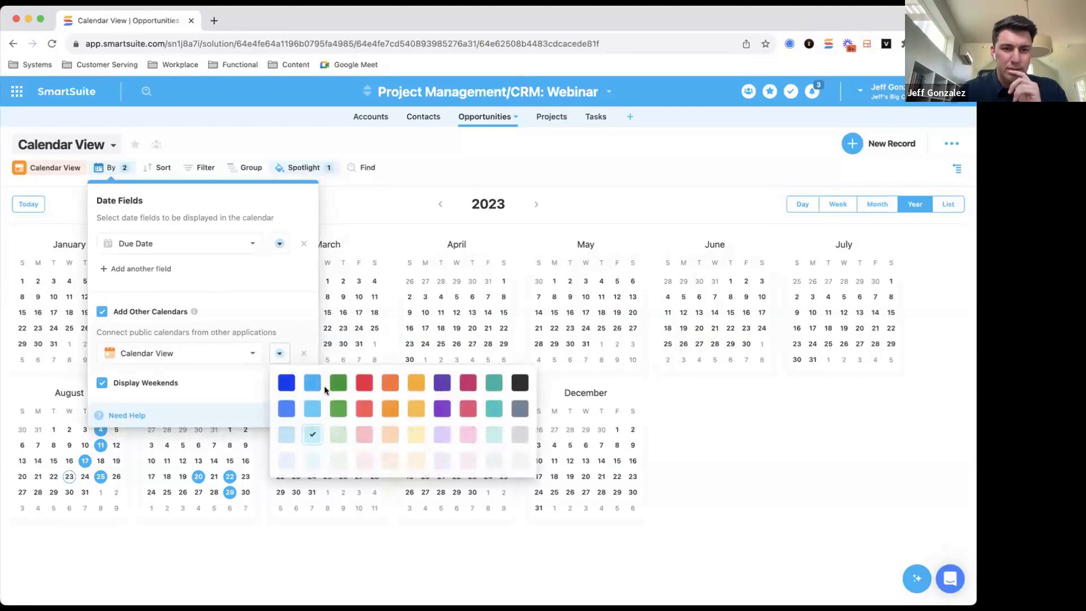
{"action": "left_click", "coordinate": [385, 384]}
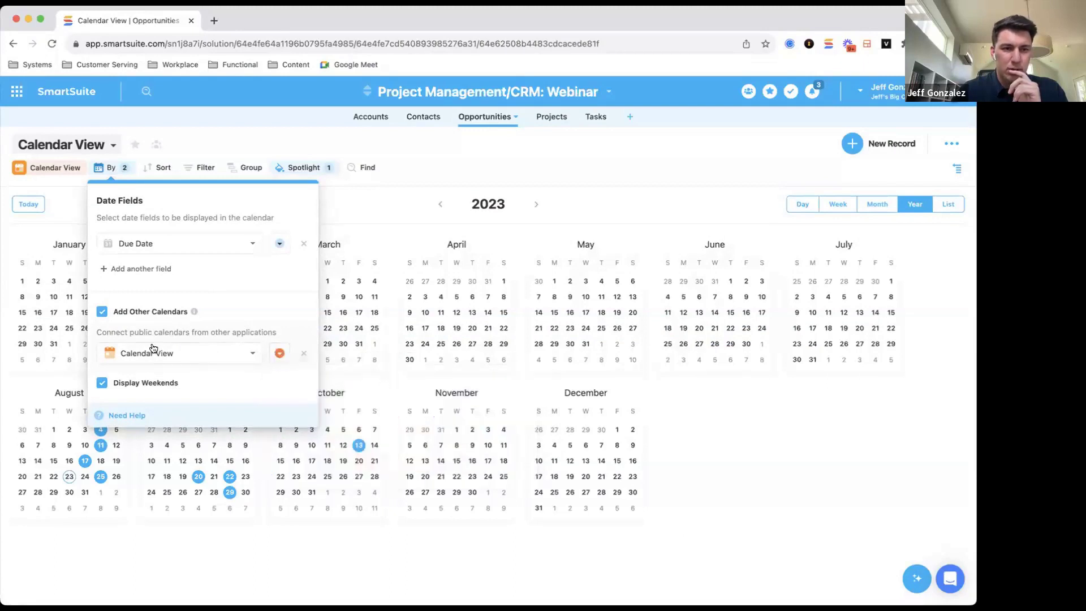
In the Projects calendar view, turn off the display of other calendars and show the whole year.
{"action": "left_click", "coordinate": [375, 181]}
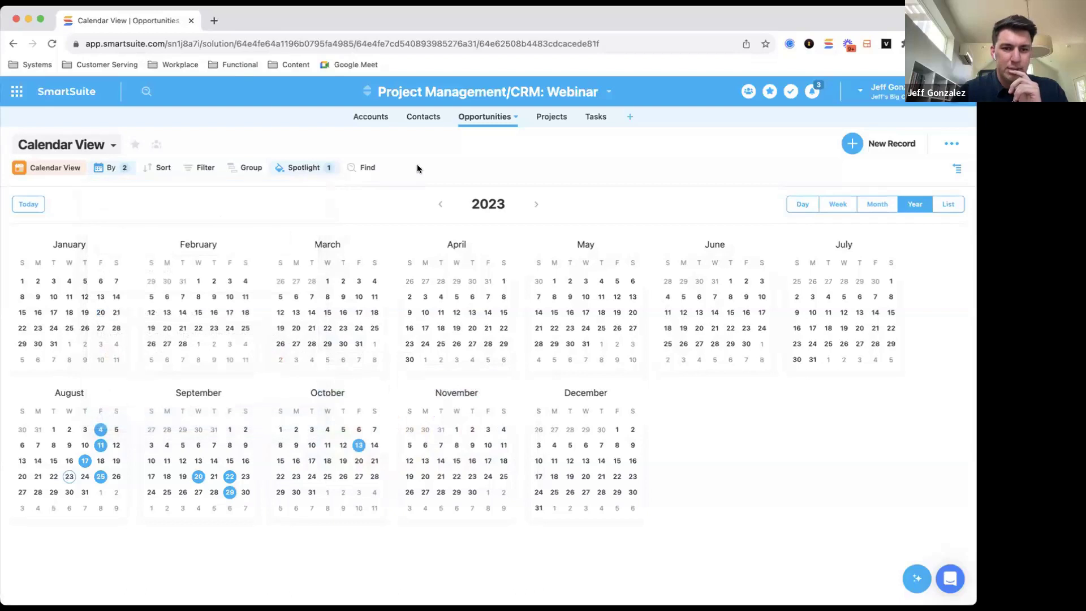
{"action": "left_click", "coordinate": [546, 120]}
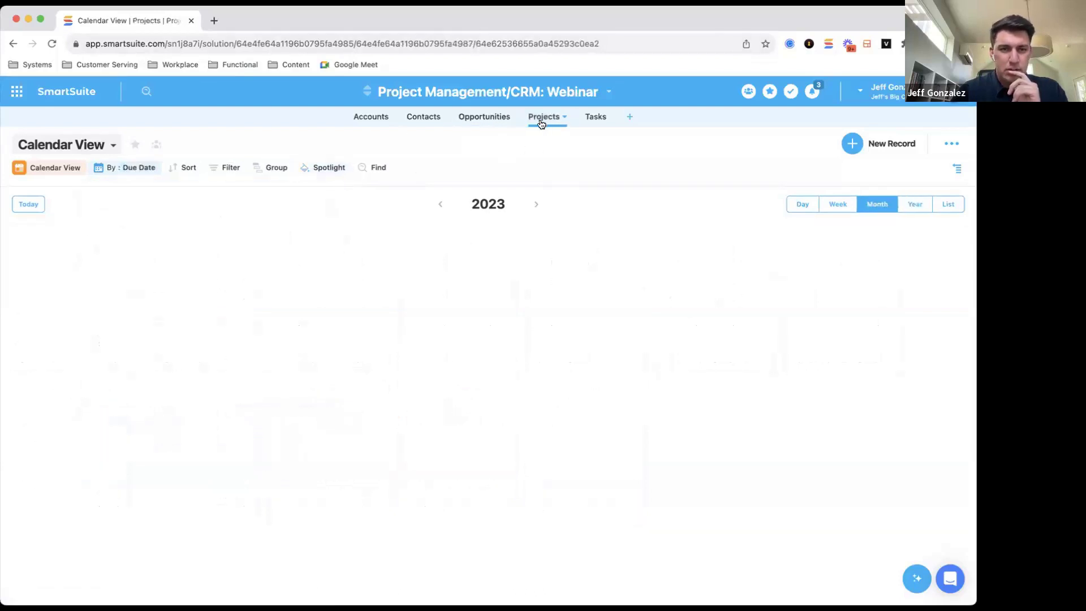
{"action": "left_click", "coordinate": [141, 171]}
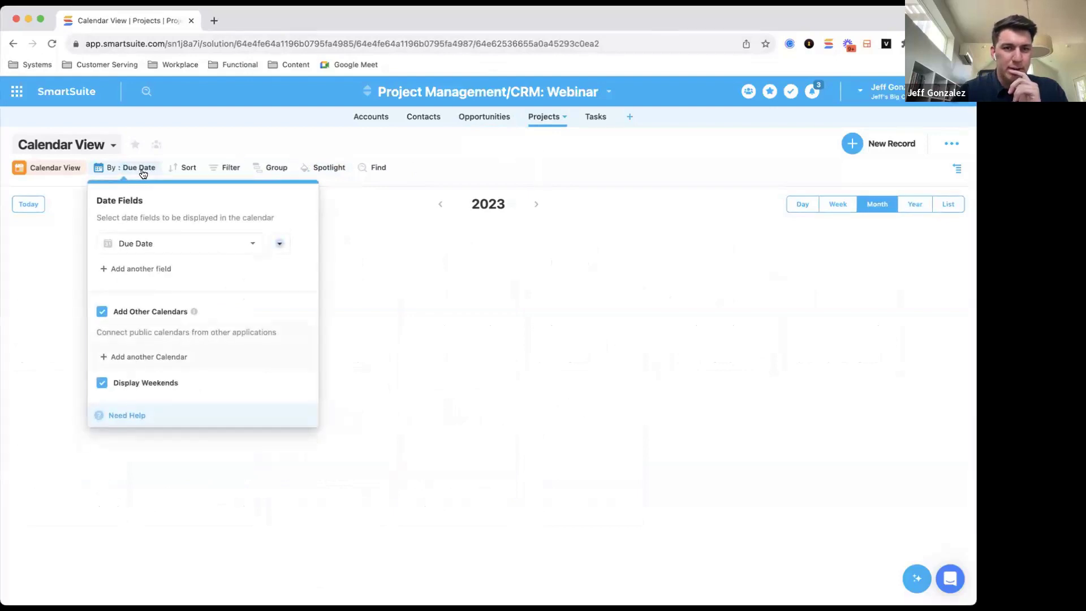
{"action": "left_click", "coordinate": [102, 311]}
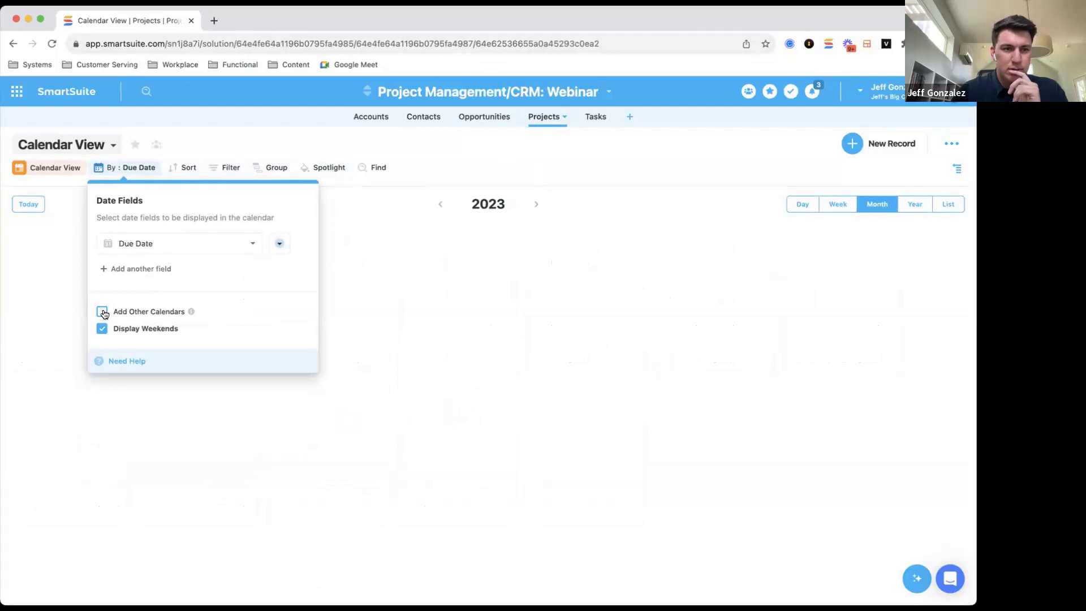
{"action": "left_click", "coordinate": [269, 128]}
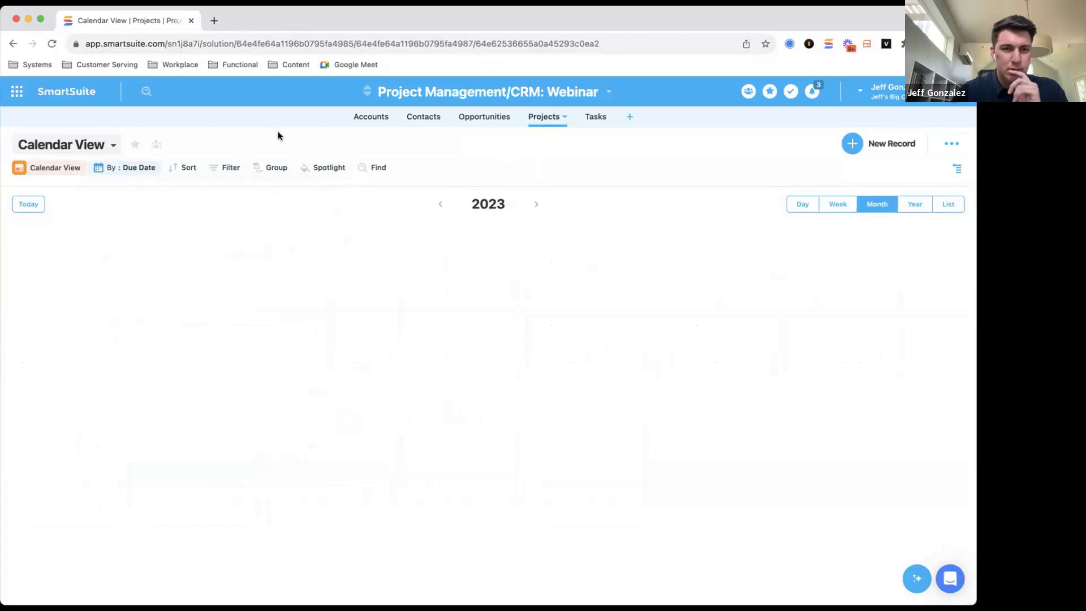
{"action": "left_click", "coordinate": [917, 202]}
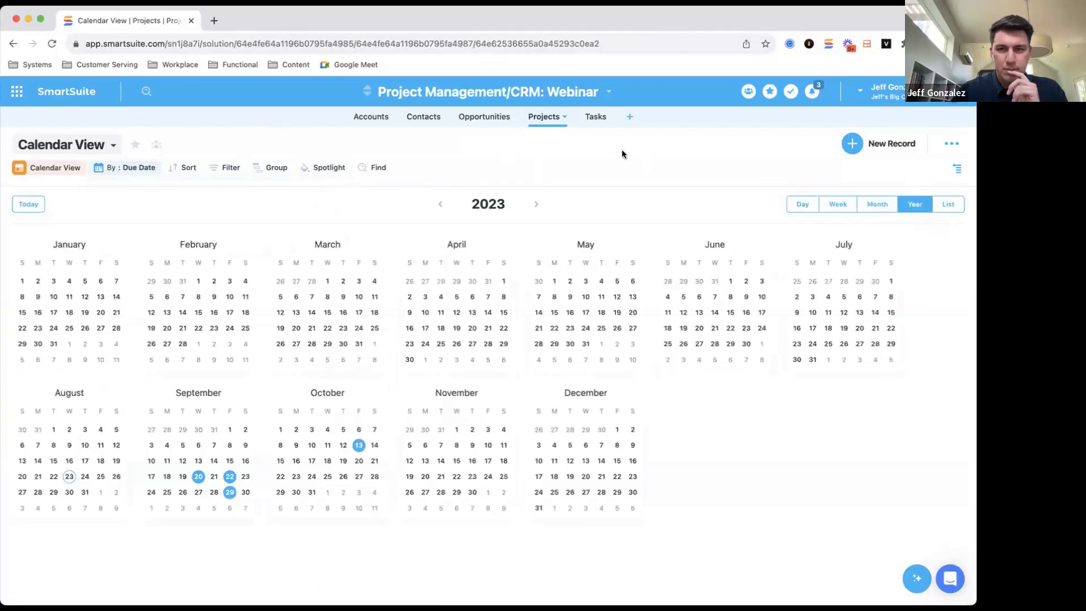
Open the Opportunities table and switch from its calendar to the saved Grid View.
{"action": "left_click", "coordinate": [487, 118]}
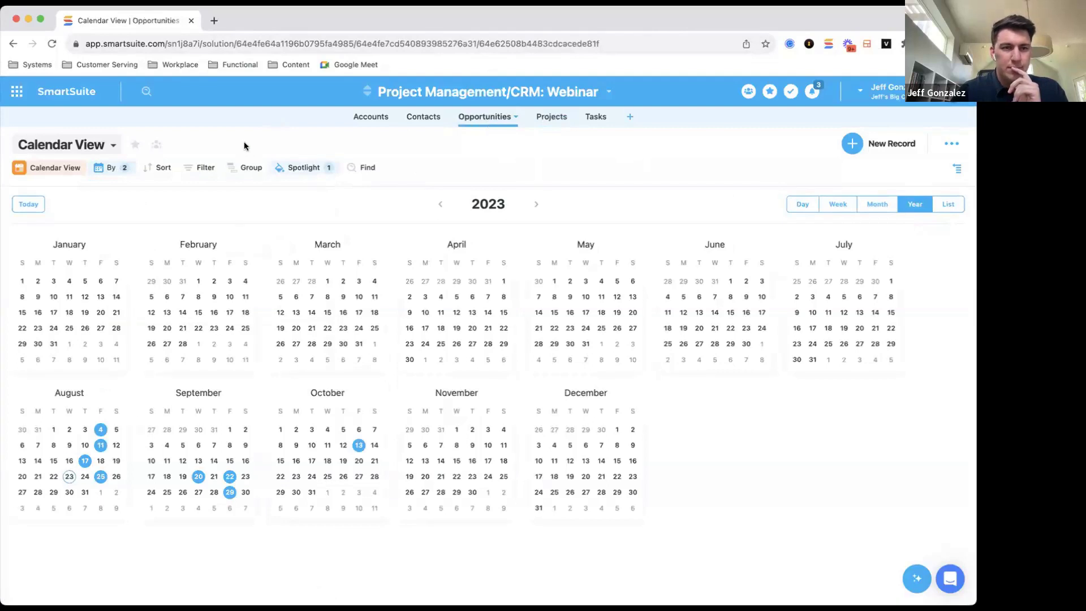
{"action": "left_click", "coordinate": [112, 146]}
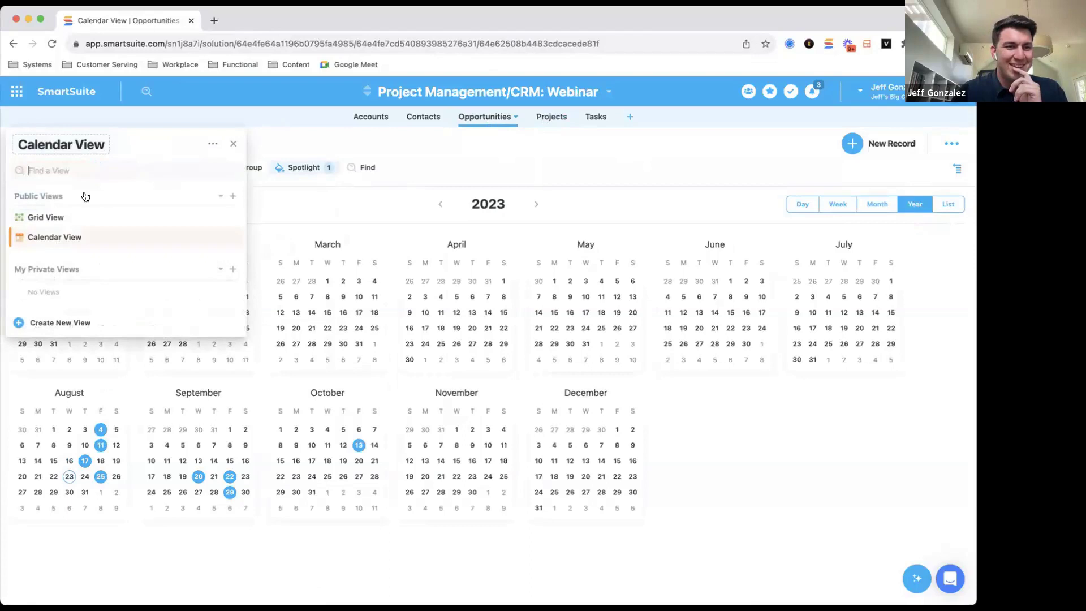
{"action": "left_click", "coordinate": [73, 216]}
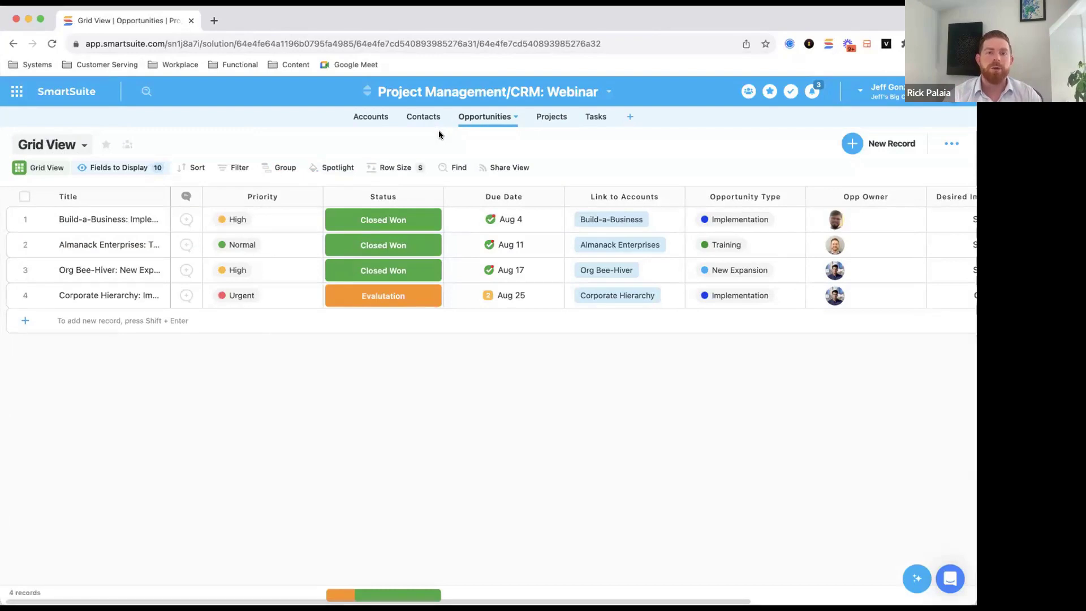
Open the Projects table and switch from its calendar to the saved Grid View.
{"action": "left_click", "coordinate": [543, 116]}
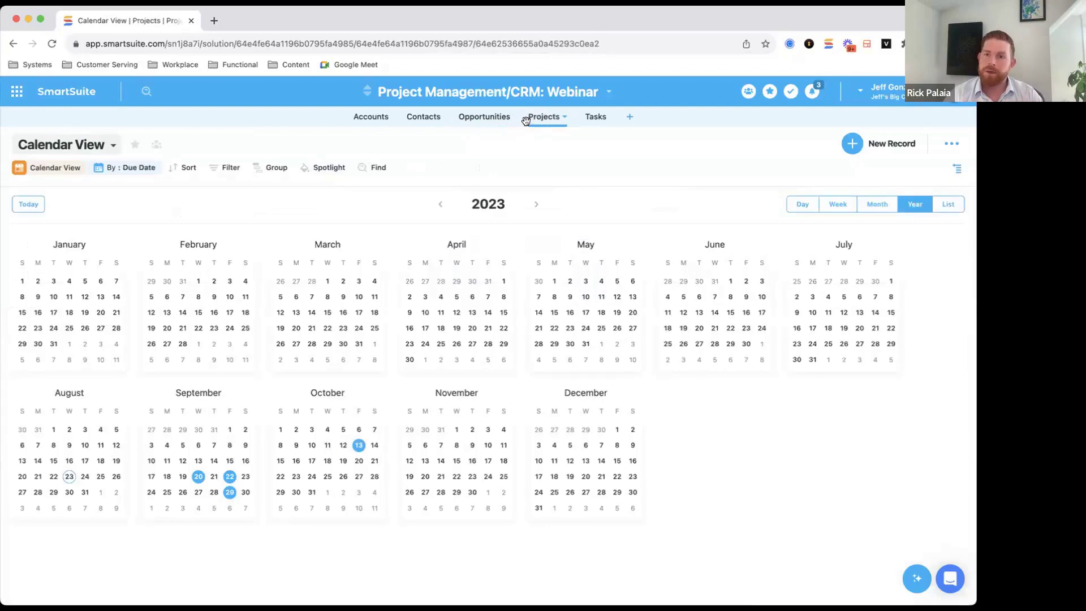
{"action": "left_click", "coordinate": [112, 146]}
{"action": "left_click", "coordinate": [89, 220]}
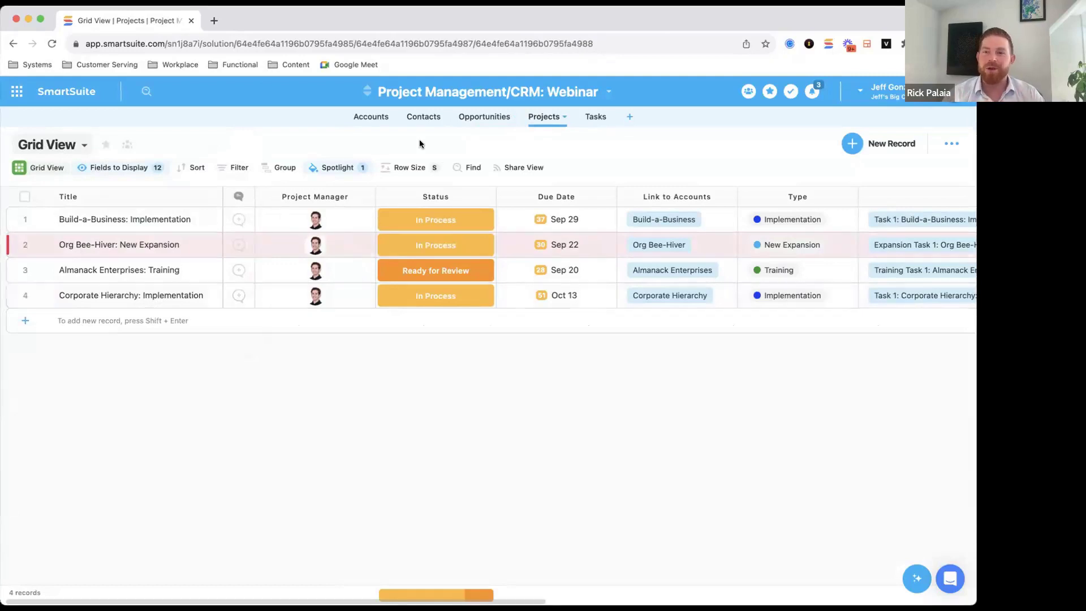
Return to the Opportunities table and change its current view's display type to Kanban.
{"action": "left_click", "coordinate": [461, 118]}
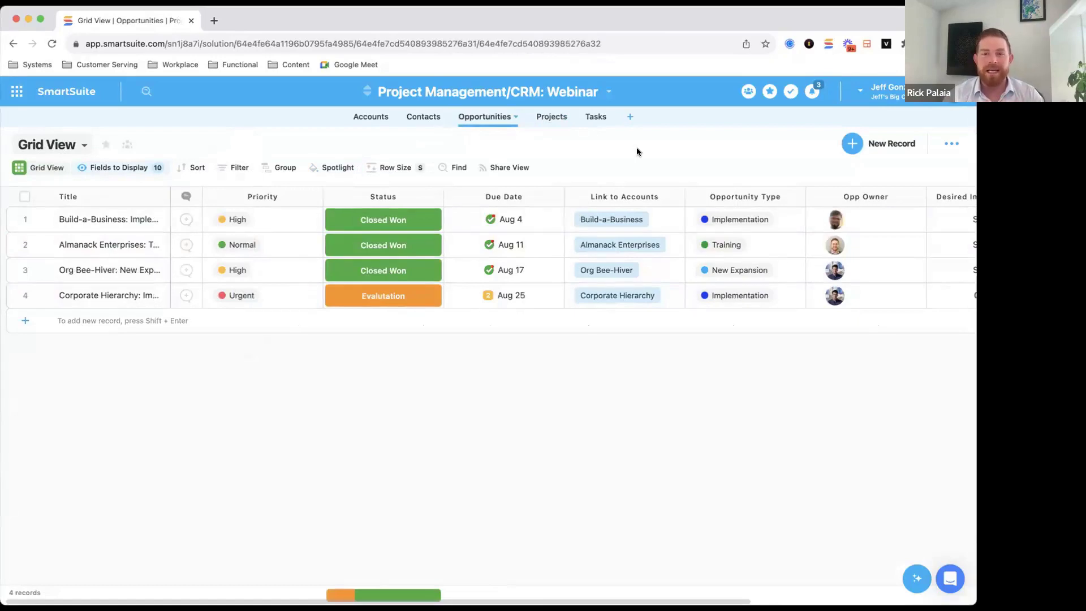
{"action": "left_click", "coordinate": [43, 167]}
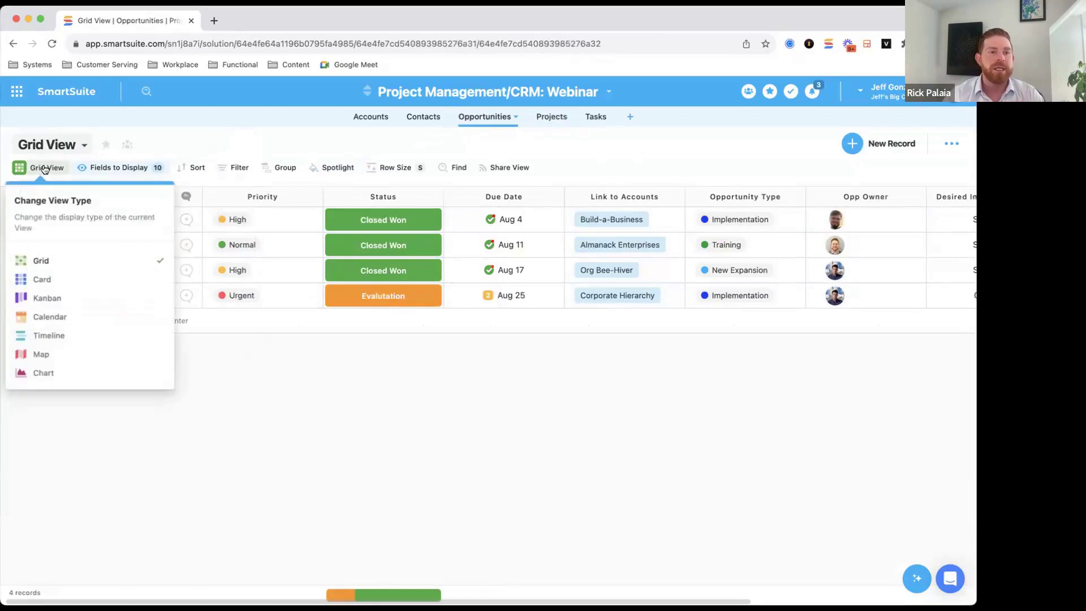
{"action": "left_click", "coordinate": [73, 304]}
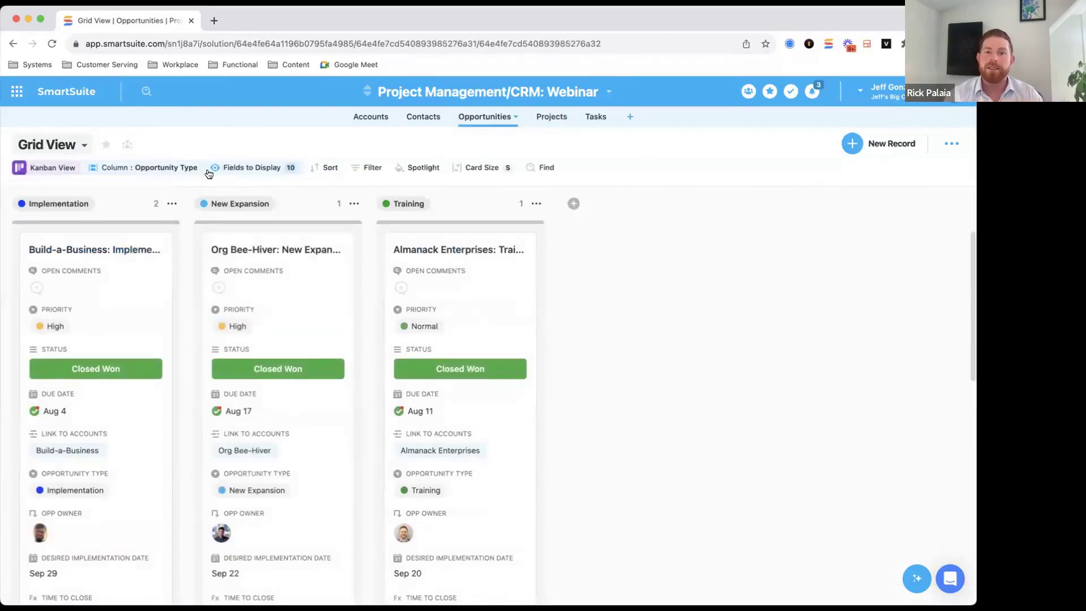
Group the Opportunities Kanban columns by Status.
{"action": "left_click", "coordinate": [222, 168]}
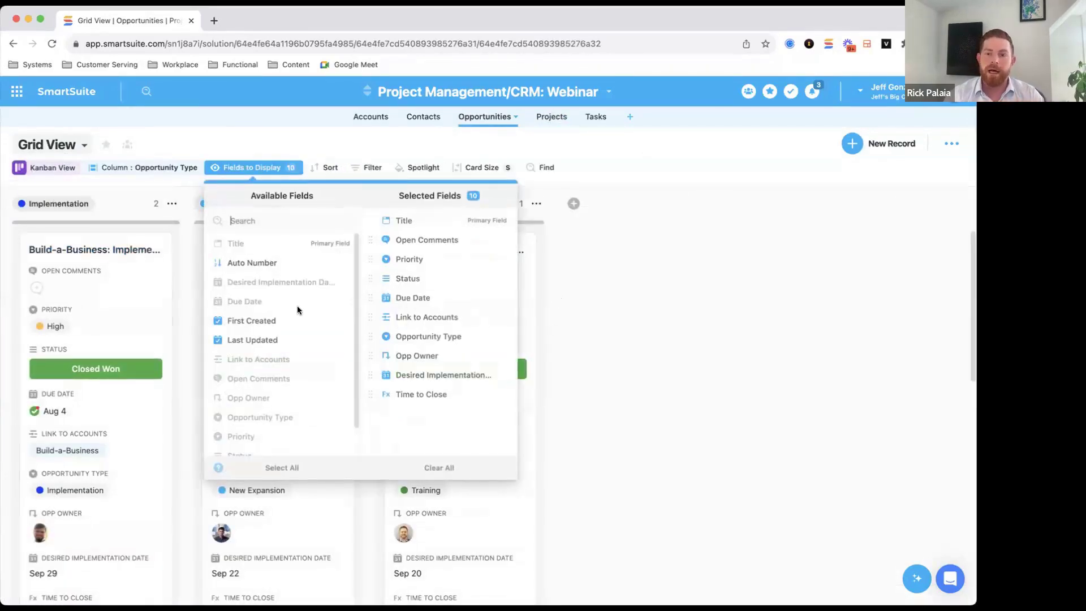
{"action": "left_click", "coordinate": [173, 168]}
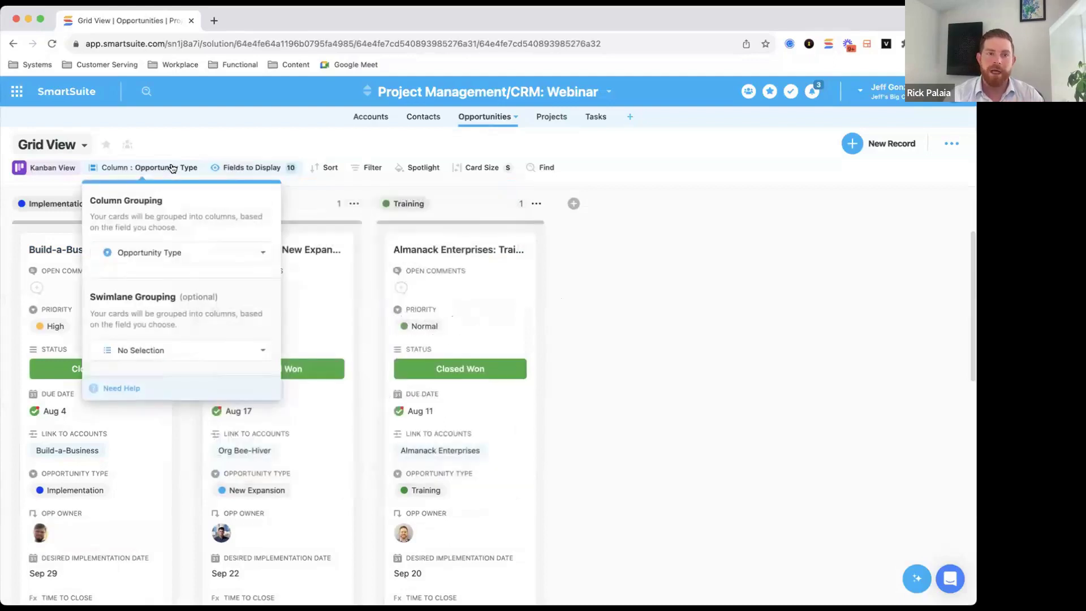
{"action": "left_click", "coordinate": [174, 251]}
{"action": "left_click", "coordinate": [134, 320]}
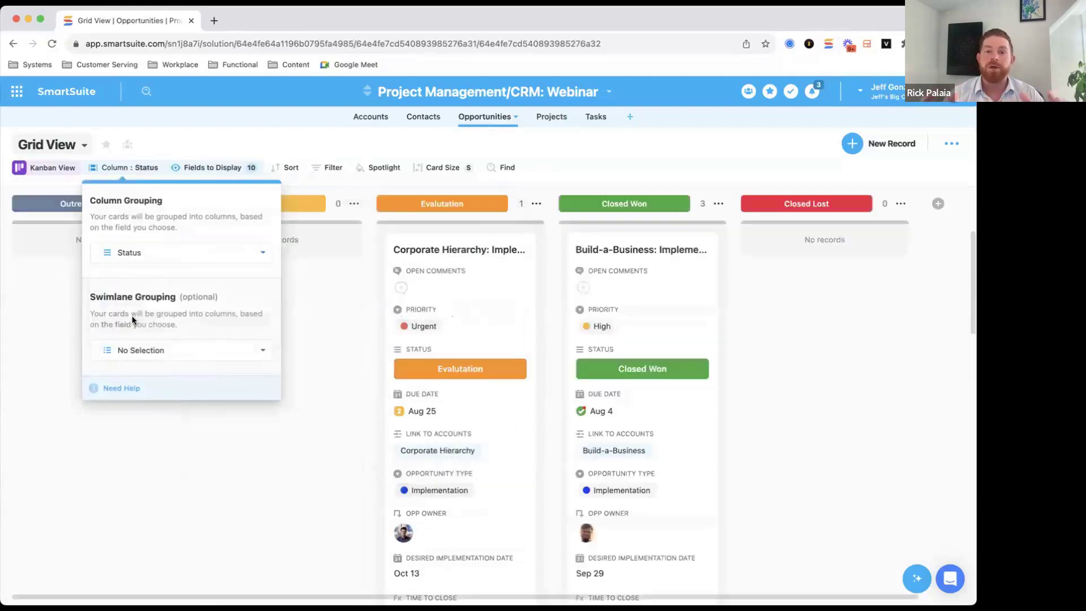
{"action": "left_click", "coordinate": [303, 144]}
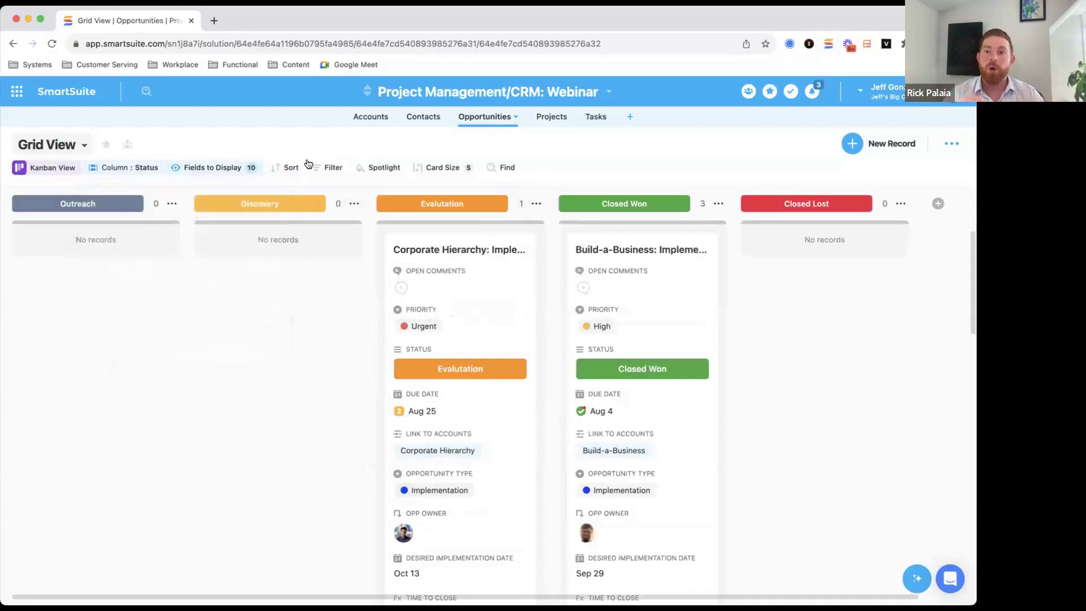
Remove the Open Comments, Priority and Time to Close fields from the Kanban cards and look over the shortened cards.
{"action": "left_click", "coordinate": [240, 169]}
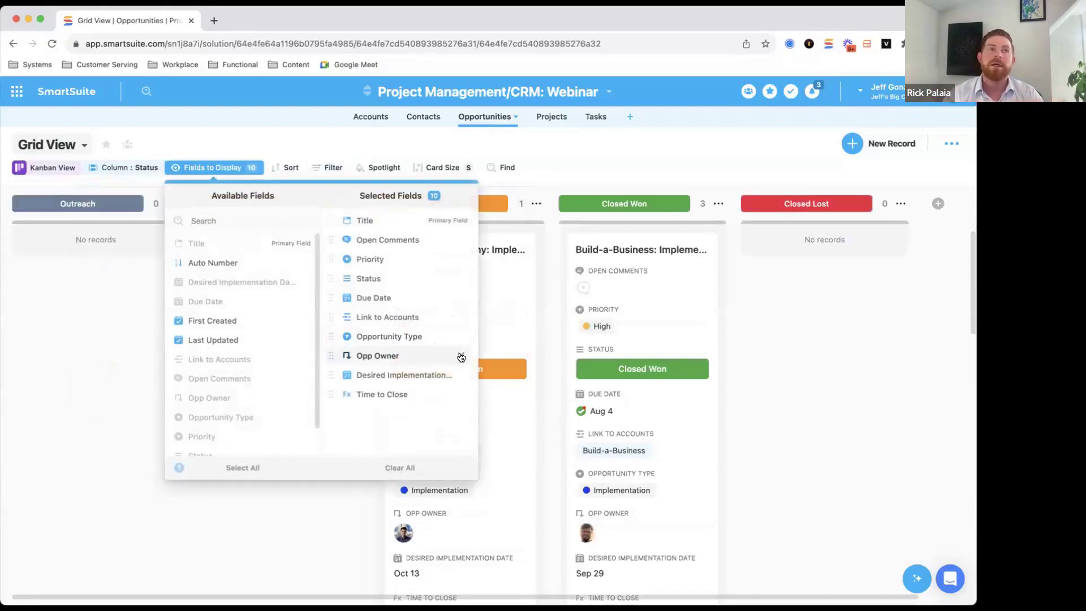
{"action": "left_click", "coordinate": [461, 240]}
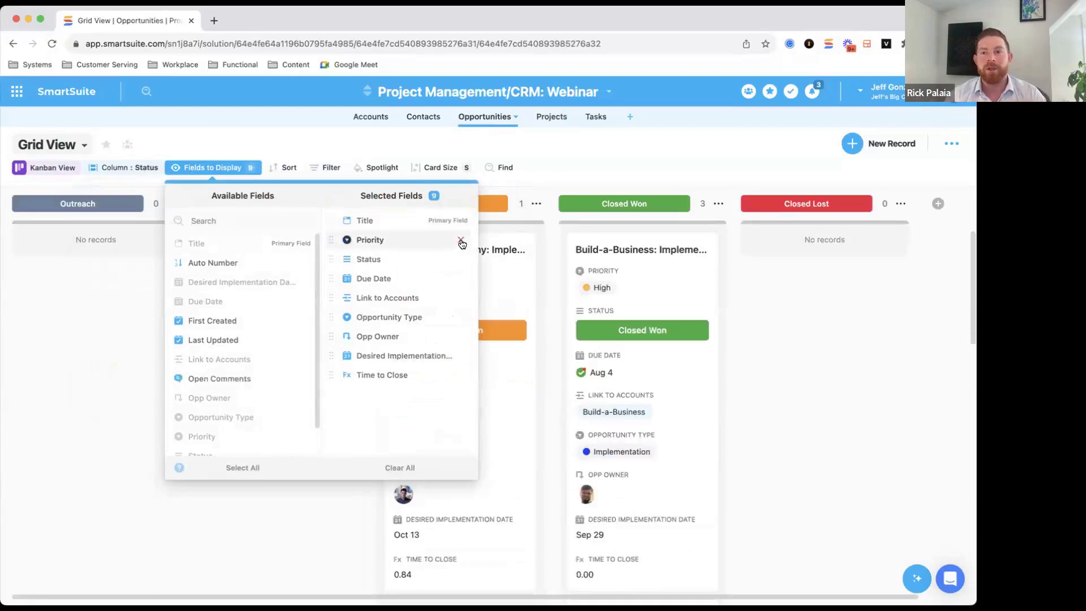
{"action": "left_click", "coordinate": [461, 241]}
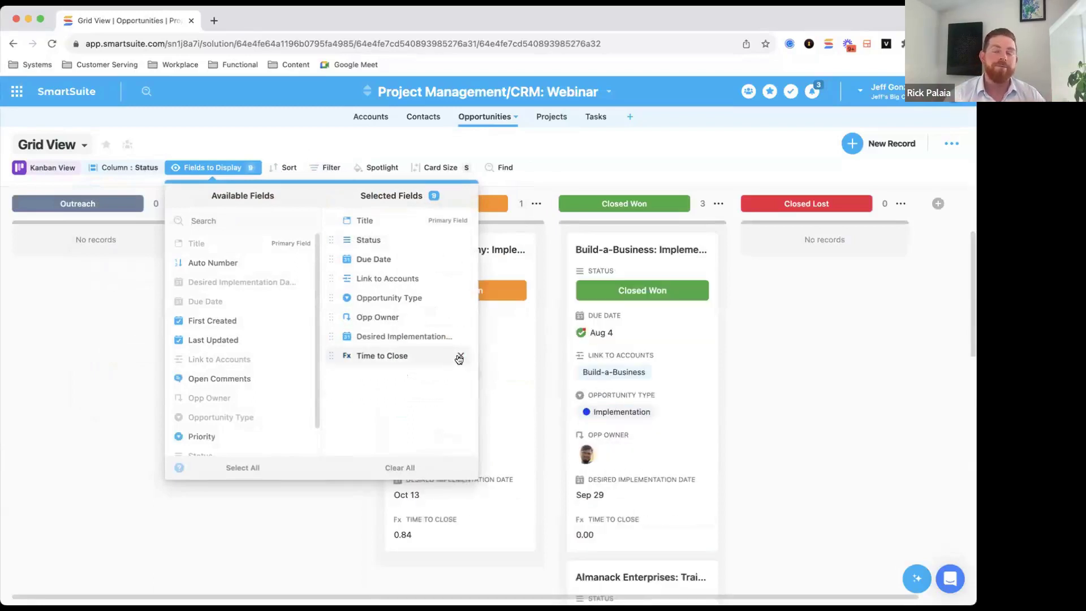
{"action": "left_click", "coordinate": [461, 357]}
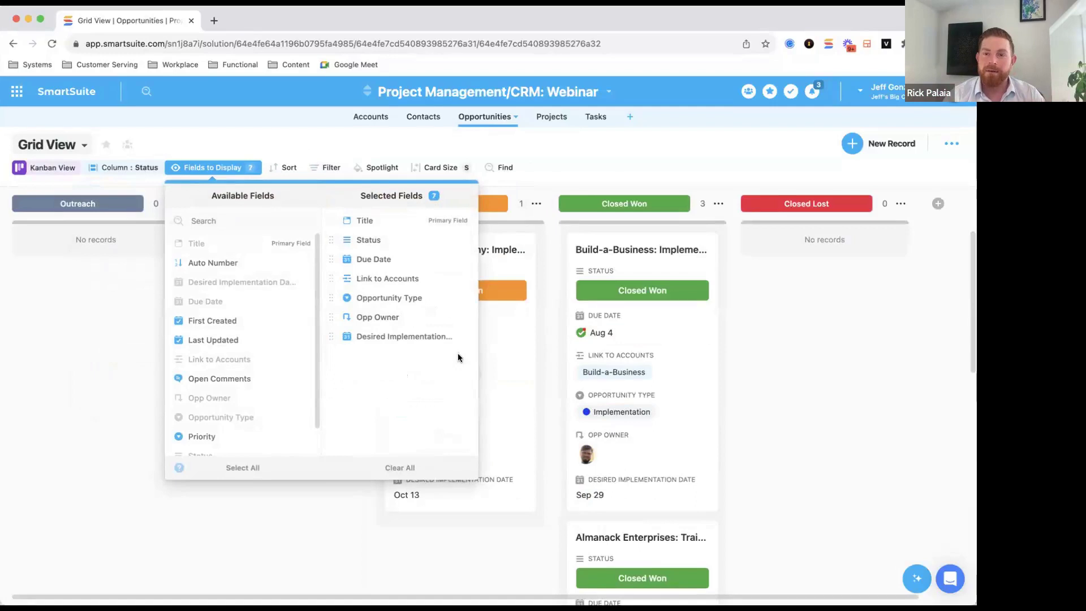
{"action": "left_click", "coordinate": [615, 152]}
{"action": "scroll", "coordinate": [550, 354], "scroll_direction": "down", "scroll_amount": 10}
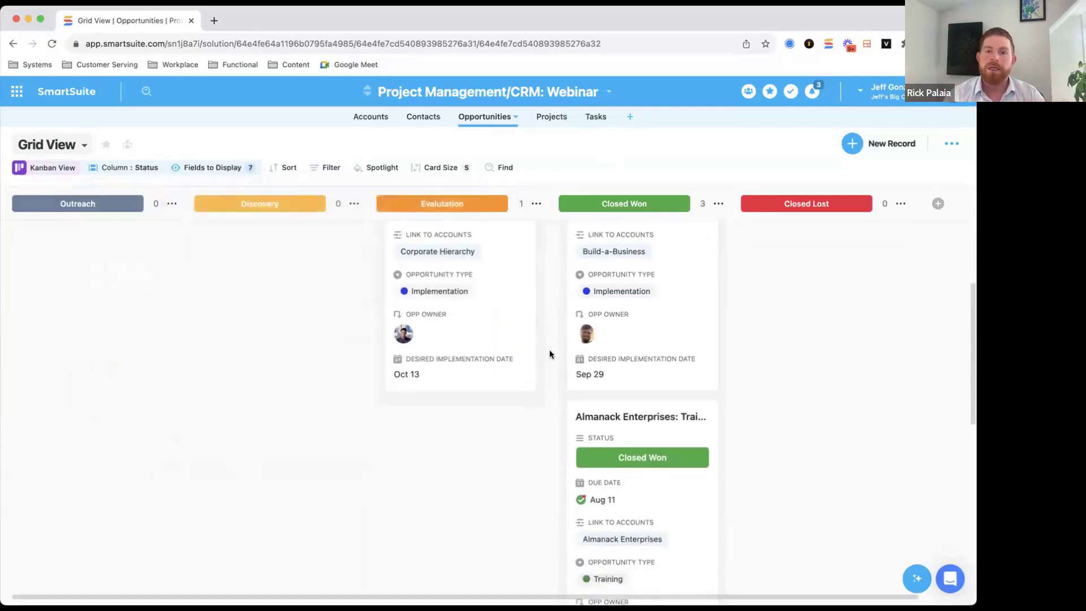
{"action": "scroll", "coordinate": [549, 351], "scroll_direction": "up", "scroll_amount": 10}
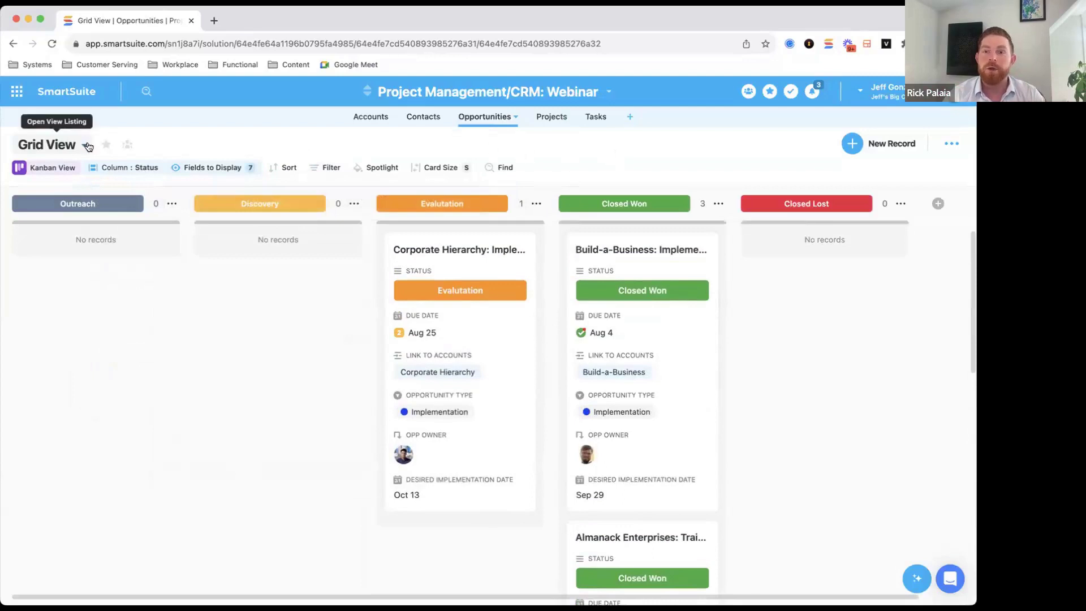
Change the display type of the Opportunities view from Kanban back to Grid.
{"action": "left_click", "coordinate": [84, 145]}
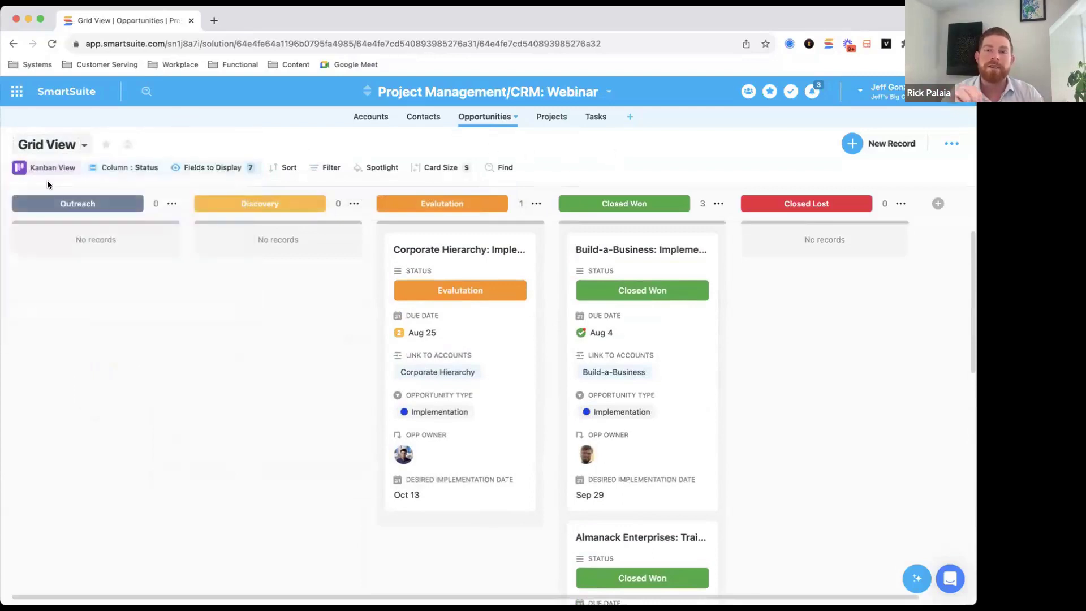
{"action": "left_click", "coordinate": [46, 168]}
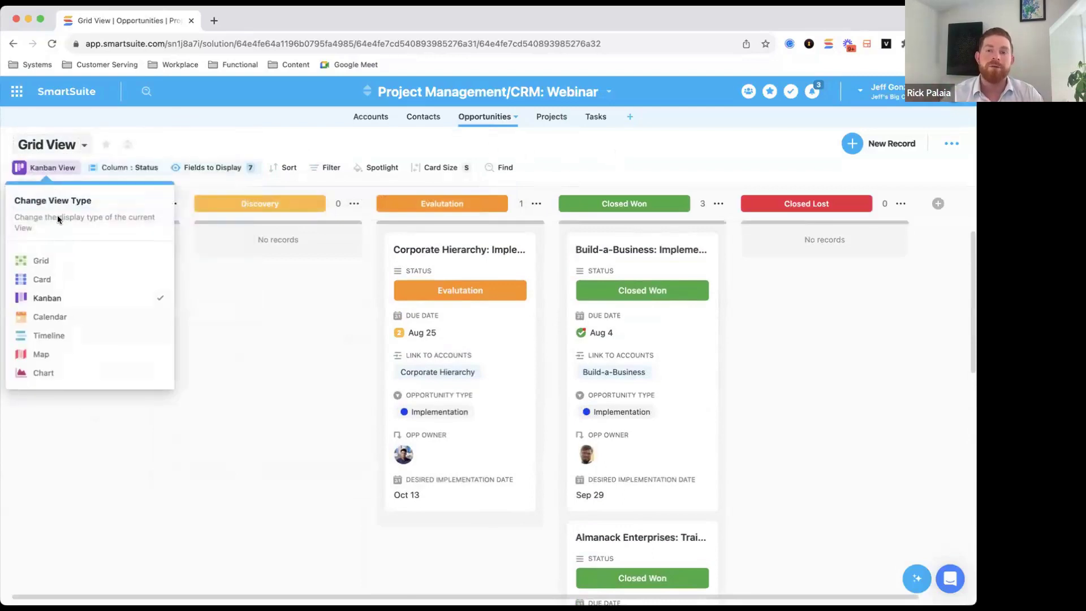
{"action": "left_click", "coordinate": [43, 261]}
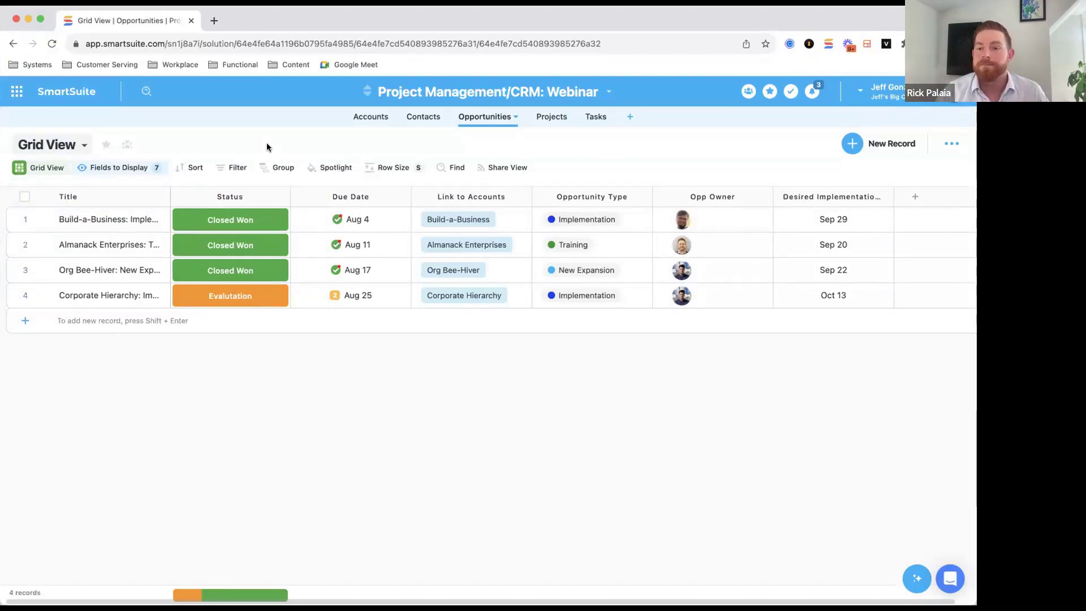
Add the Time to Close field back to the Opportunities grid and check its column at the end of the table.
{"action": "left_click", "coordinate": [134, 169]}
{"action": "scroll", "coordinate": [161, 344], "scroll_direction": "down", "scroll_amount": 1}
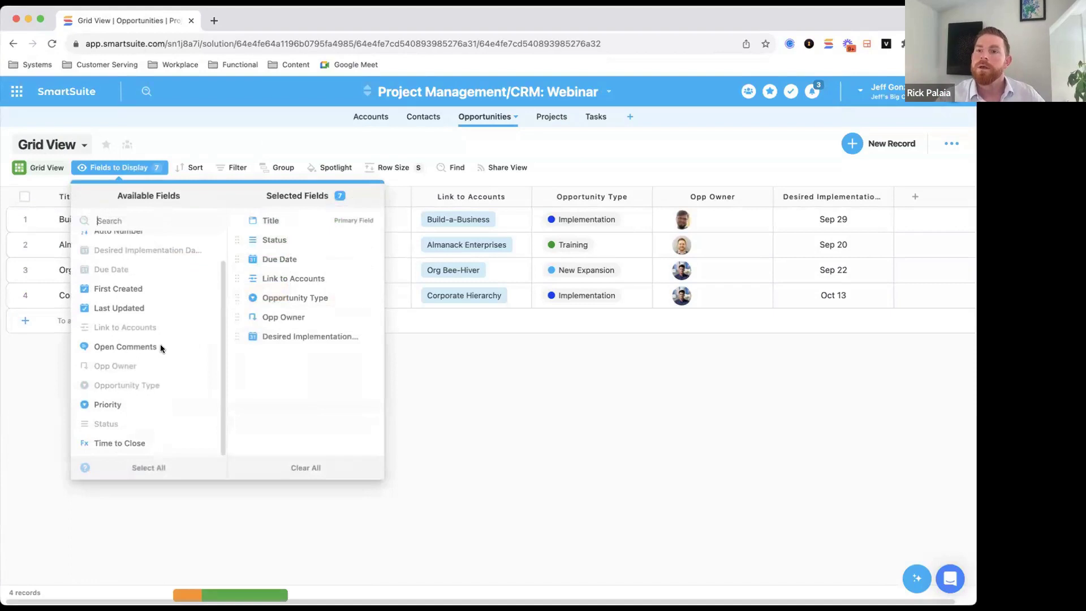
{"action": "left_click", "coordinate": [105, 443]}
{"action": "left_click", "coordinate": [596, 344]}
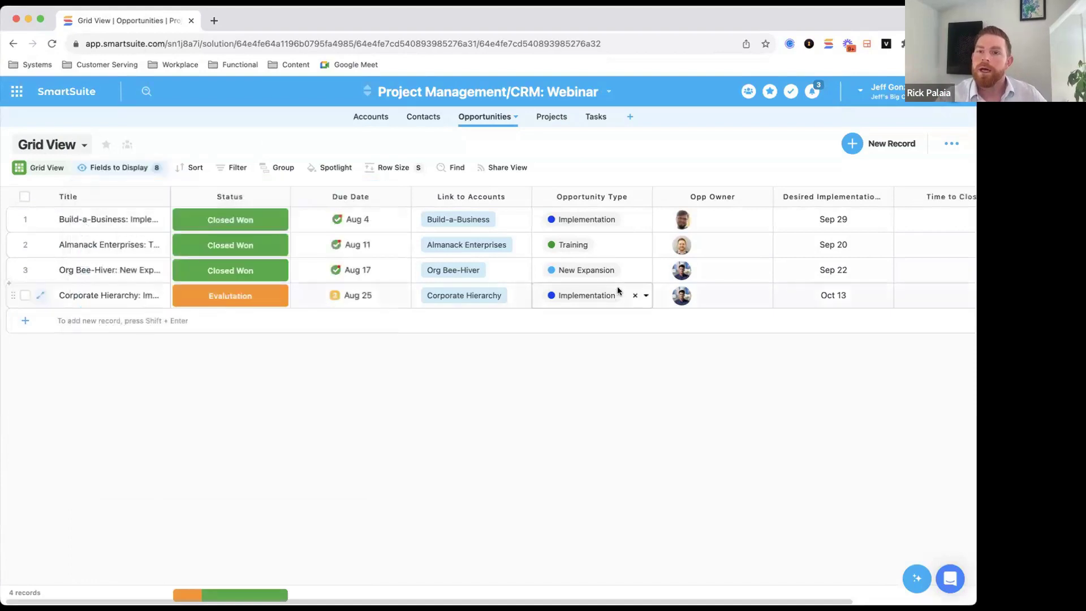
{"action": "scroll", "coordinate": [617, 286], "scroll_direction": "right", "scroll_amount": 3}
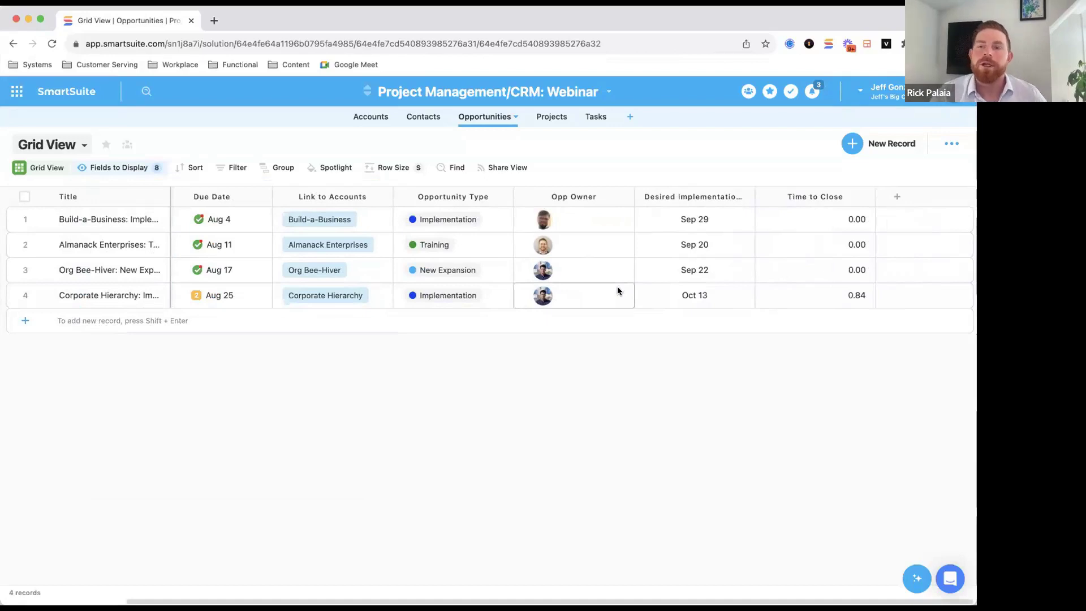
{"action": "scroll", "coordinate": [617, 286], "scroll_direction": "left", "scroll_amount": 3}
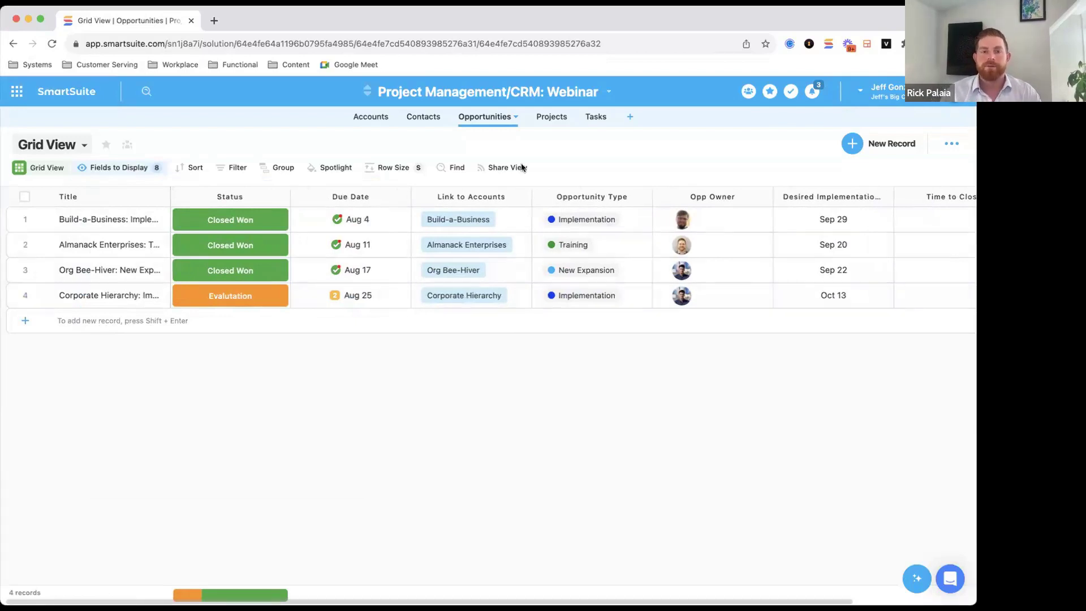
Open the Tasks table, expand the Build-a-Business: Implementation group and check the field the tasks are grouped by.
{"action": "left_click", "coordinate": [594, 117]}
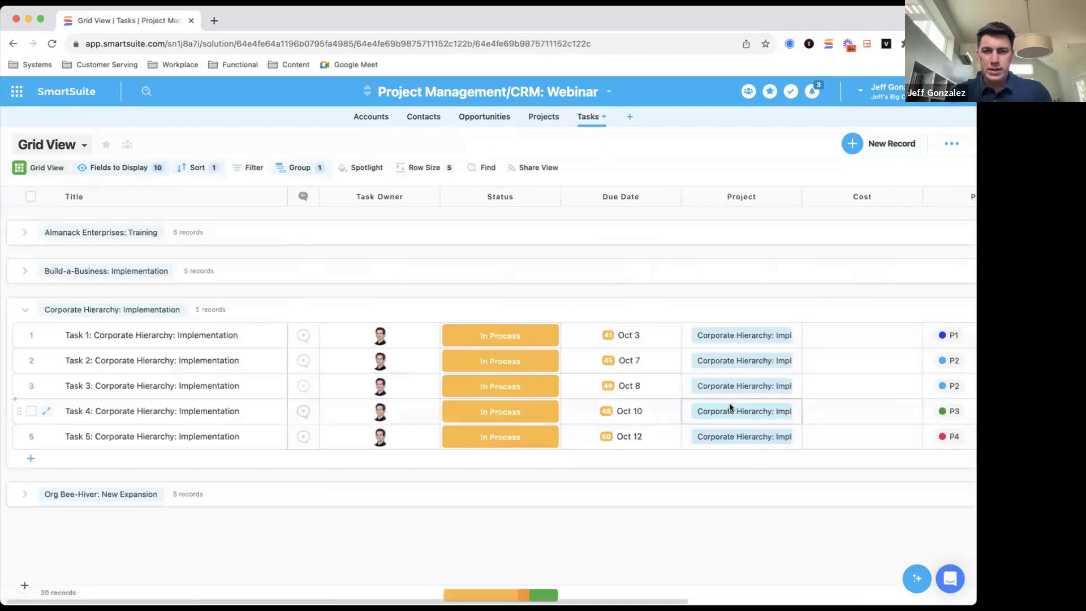
{"action": "left_click", "coordinate": [24, 272]}
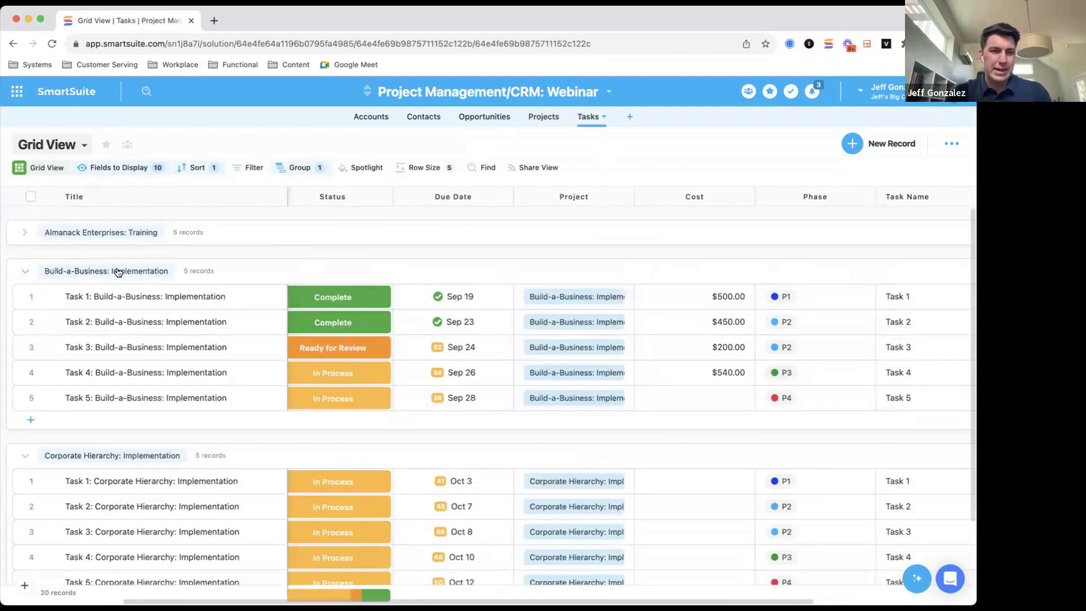
{"action": "left_click", "coordinate": [287, 171]}
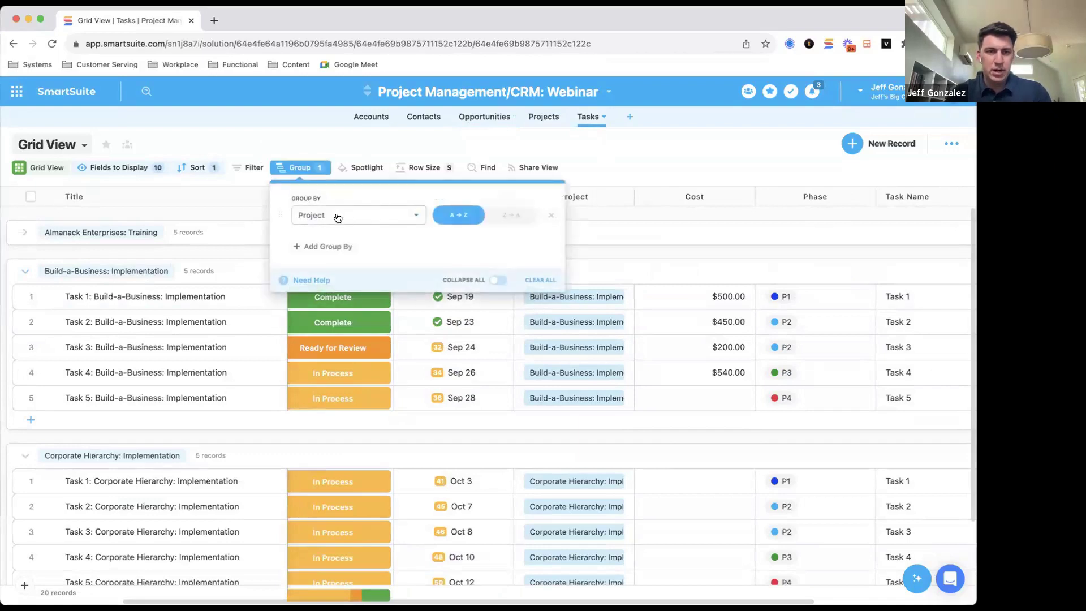
{"action": "left_click", "coordinate": [626, 151]}
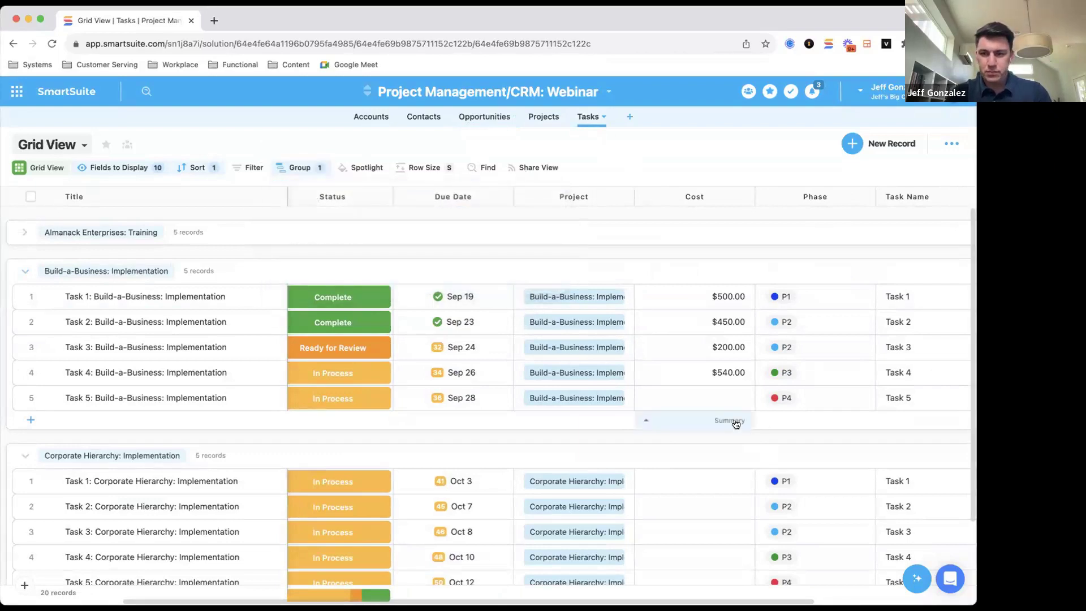
Set the Cost column's summary to Sum and look over the other available summary calculations.
{"action": "left_click", "coordinate": [734, 422]}
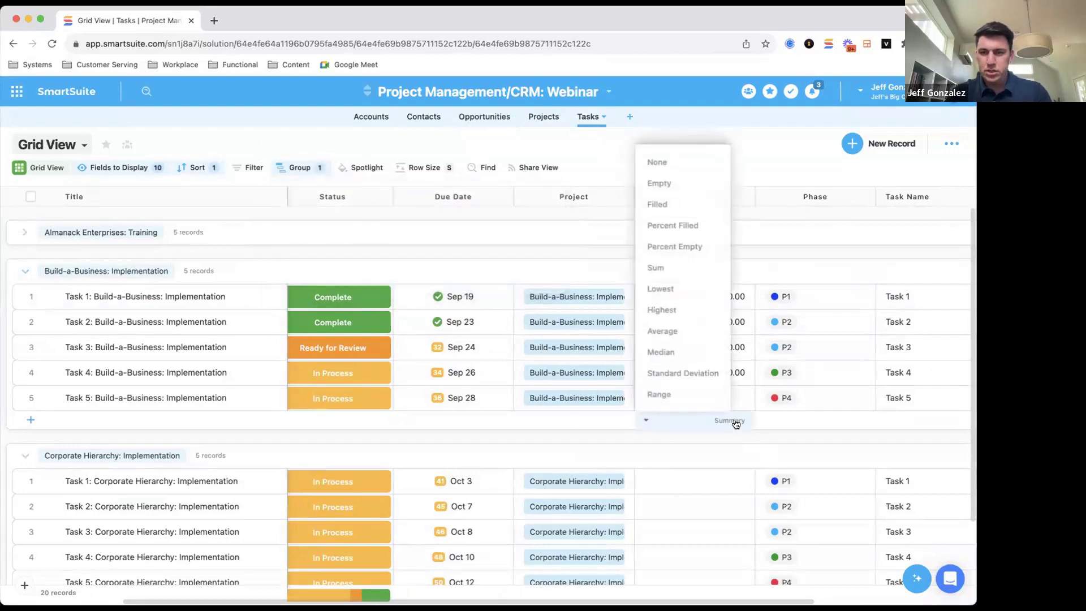
{"action": "left_click", "coordinate": [662, 268]}
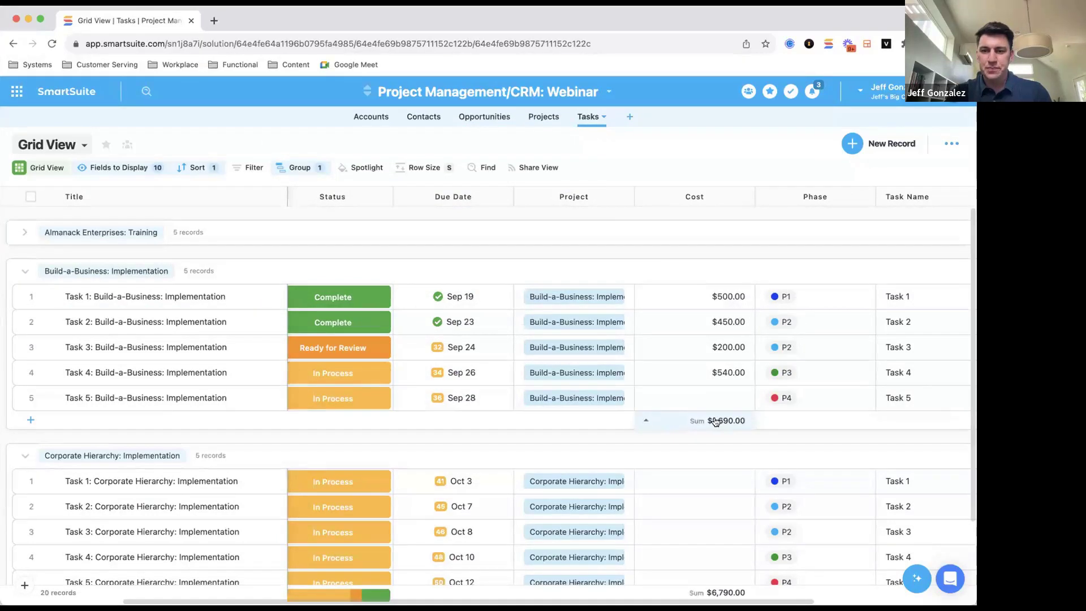
{"action": "left_click", "coordinate": [714, 421]}
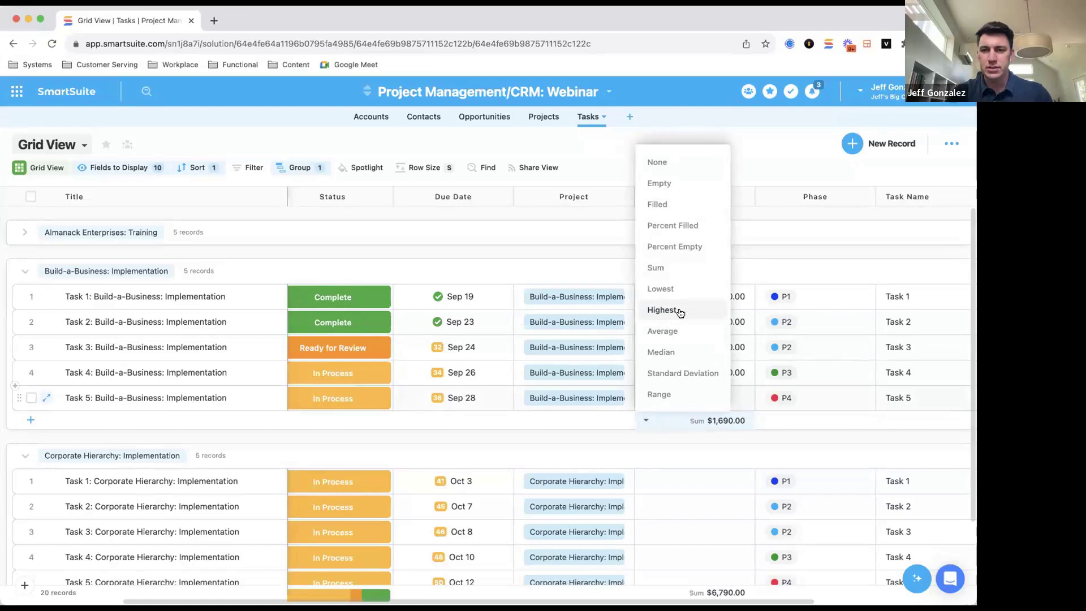
{"action": "left_click", "coordinate": [775, 155]}
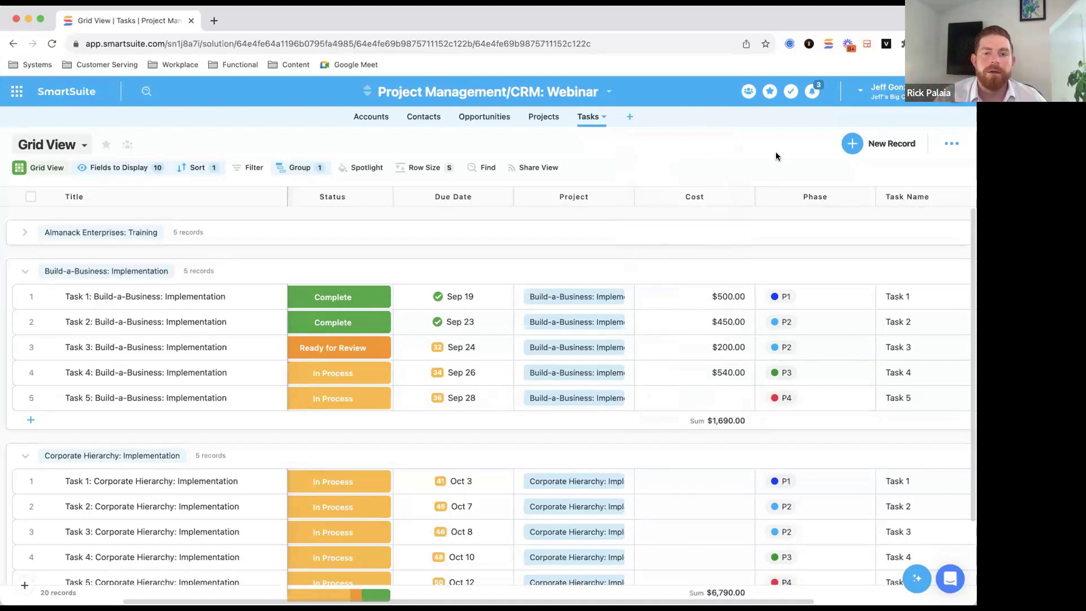
Set the Due Date column's summary to Date Range and widen the column slightly.
{"action": "left_click", "coordinate": [460, 326]}
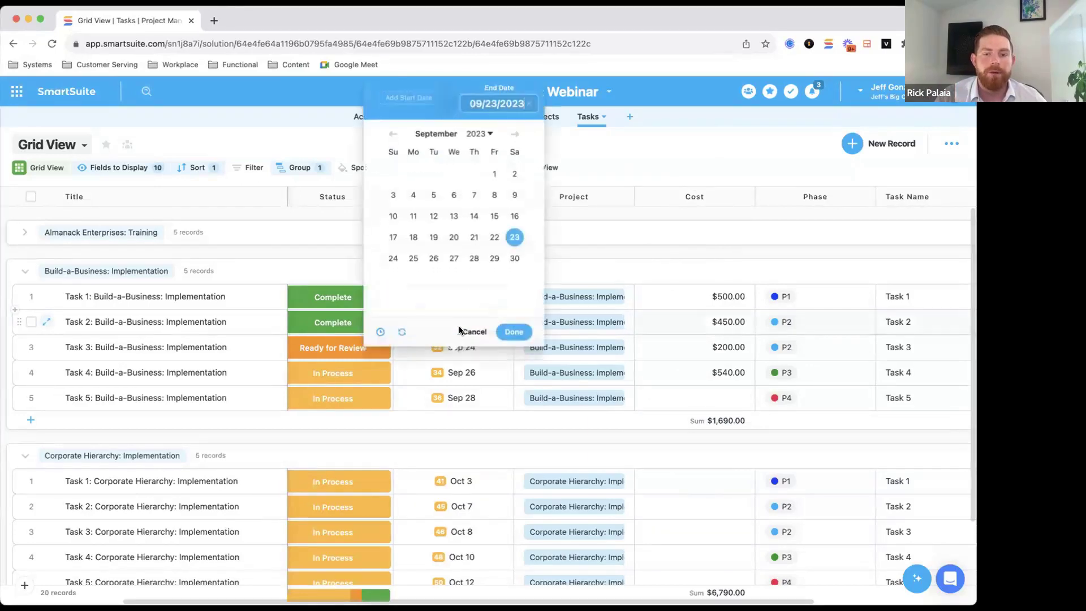
{"action": "left_click", "coordinate": [507, 439]}
{"action": "left_click", "coordinate": [475, 420]}
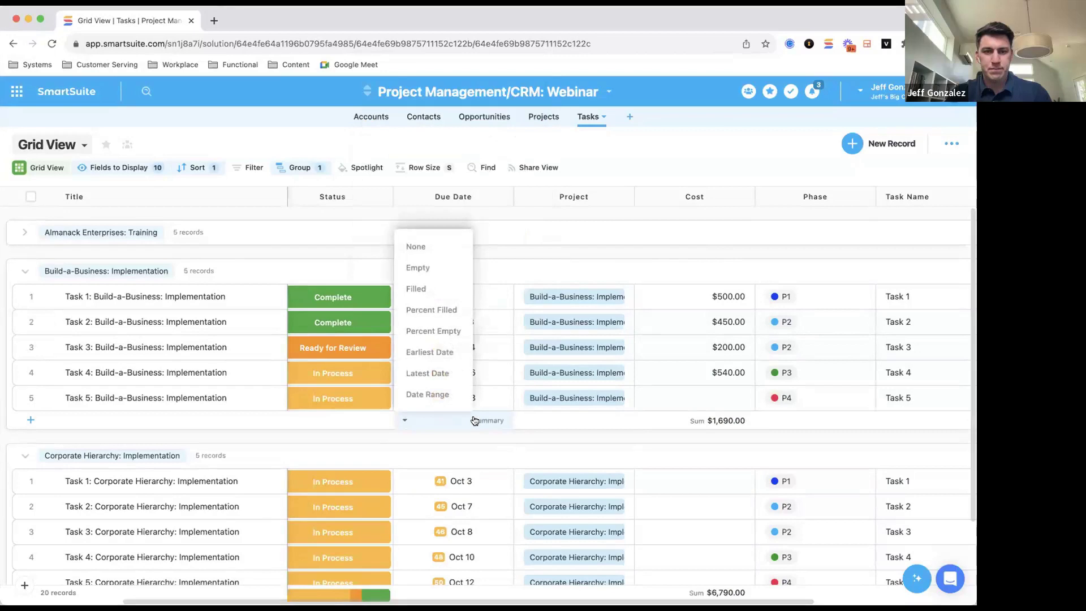
{"action": "left_click", "coordinate": [436, 394]}
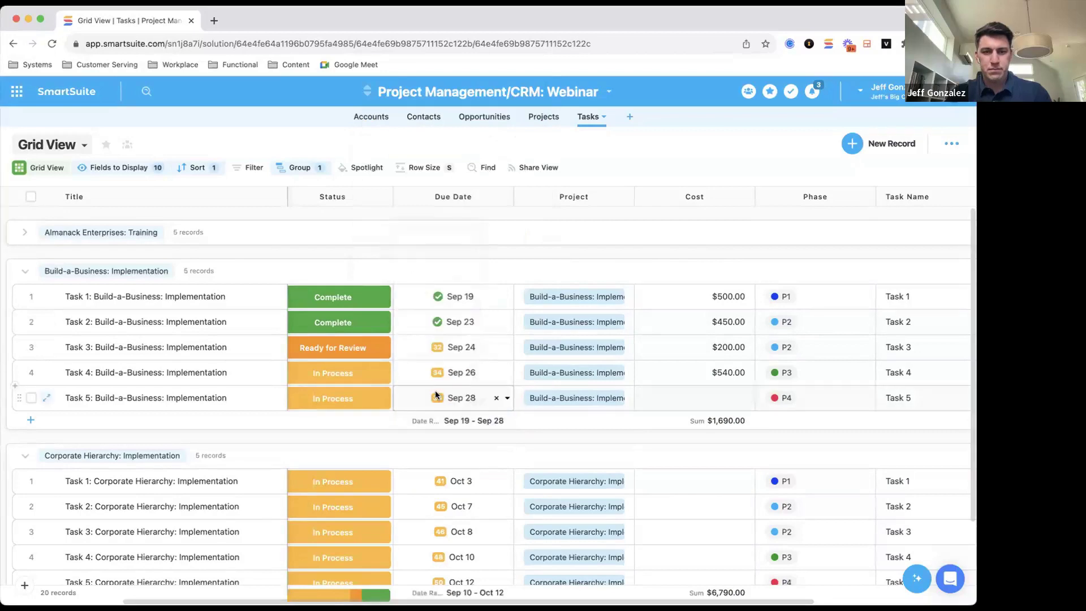
{"action": "left_click", "coordinate": [474, 421]}
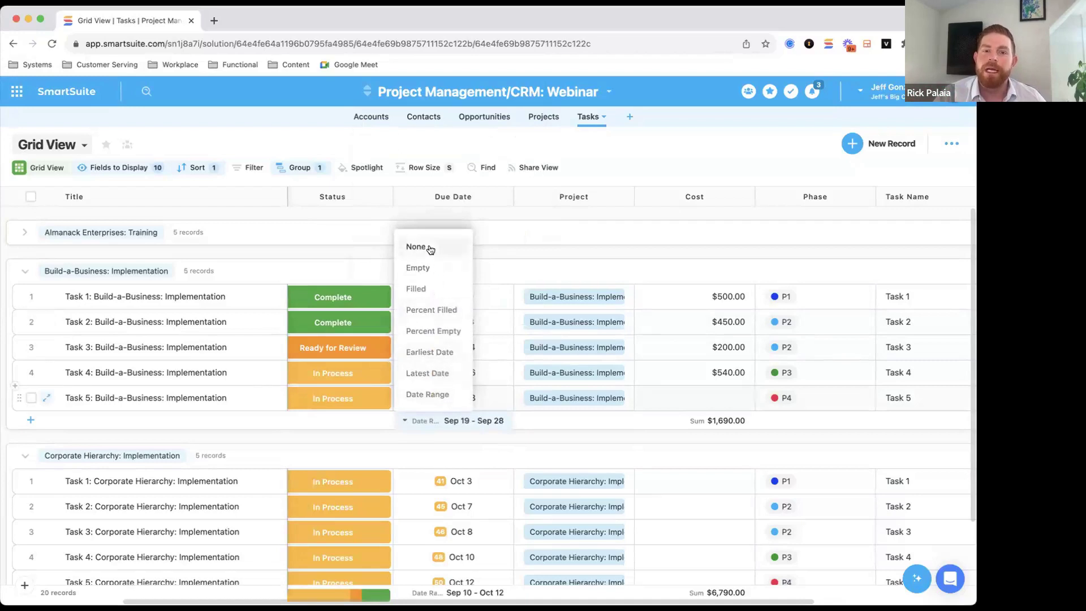
{"action": "left_click", "coordinate": [514, 433]}
{"action": "mouse_move", "coordinate": [513, 195]}
{"action": "left_mouse_down"}
{"action": "mouse_move", "coordinate": [548, 194]}
{"action": "mouse_move", "coordinate": [525, 194]}
{"action": "left_mouse_up"}
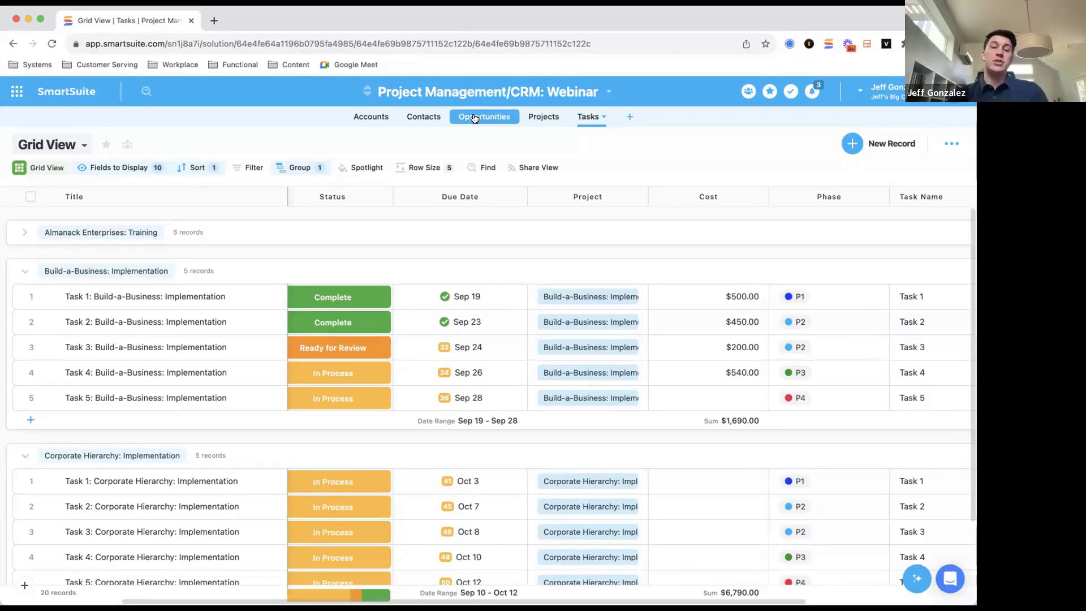
Look over the overdue open assignments in My Work and collapse the Overdue group.
{"action": "left_click", "coordinate": [790, 96]}
{"action": "left_click", "coordinate": [66, 198]}
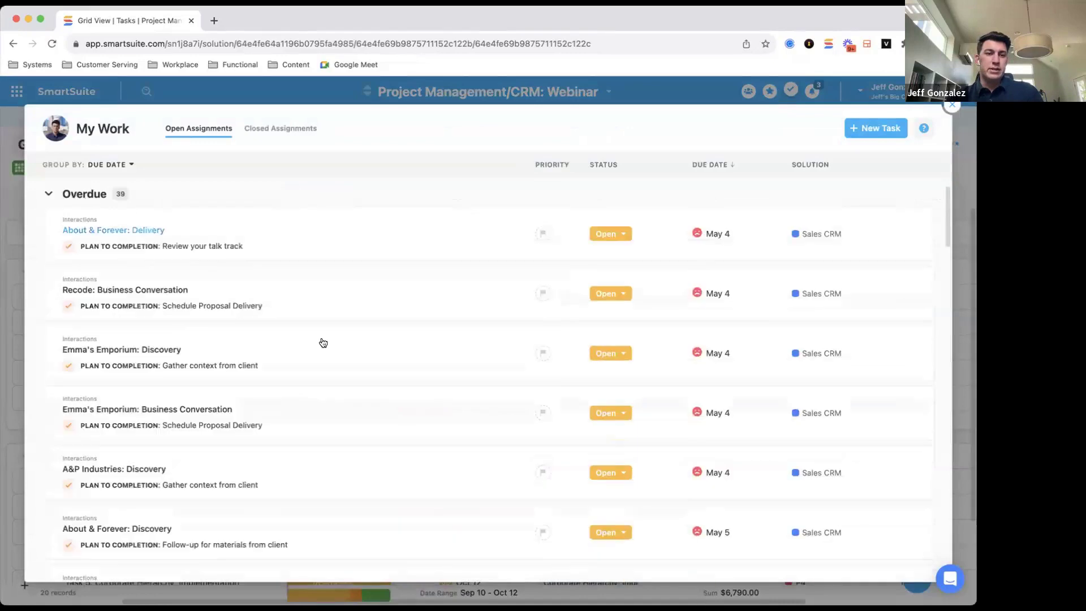
{"action": "scroll", "coordinate": [417, 349], "scroll_direction": "down", "scroll_amount": 1}
{"action": "scroll", "coordinate": [418, 349], "scroll_direction": "up", "scroll_amount": 1}
{"action": "left_click", "coordinate": [83, 195]}
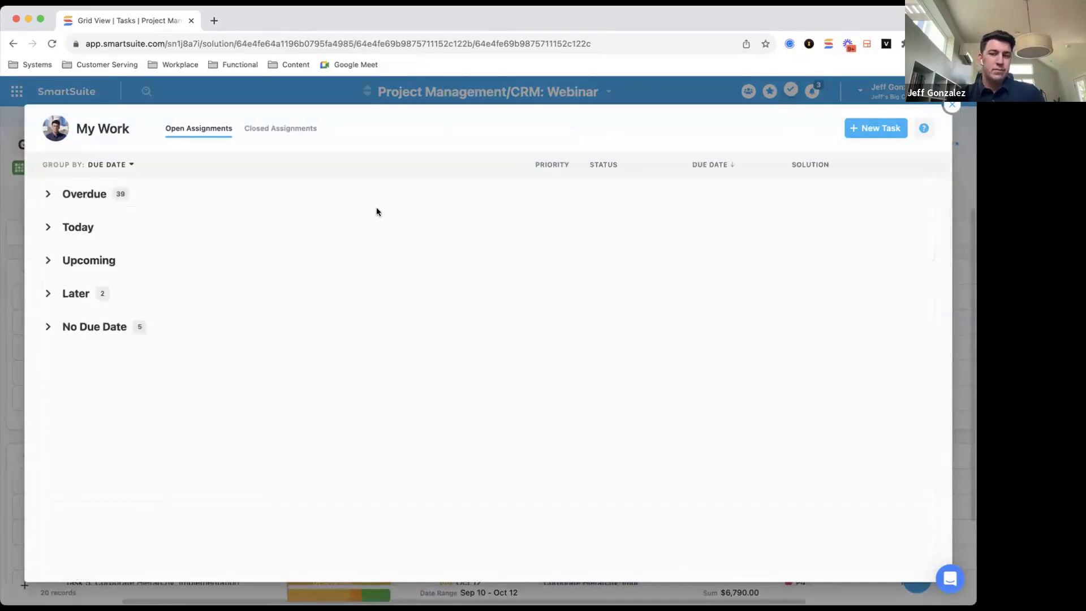
{"action": "left_click", "coordinate": [952, 105]}
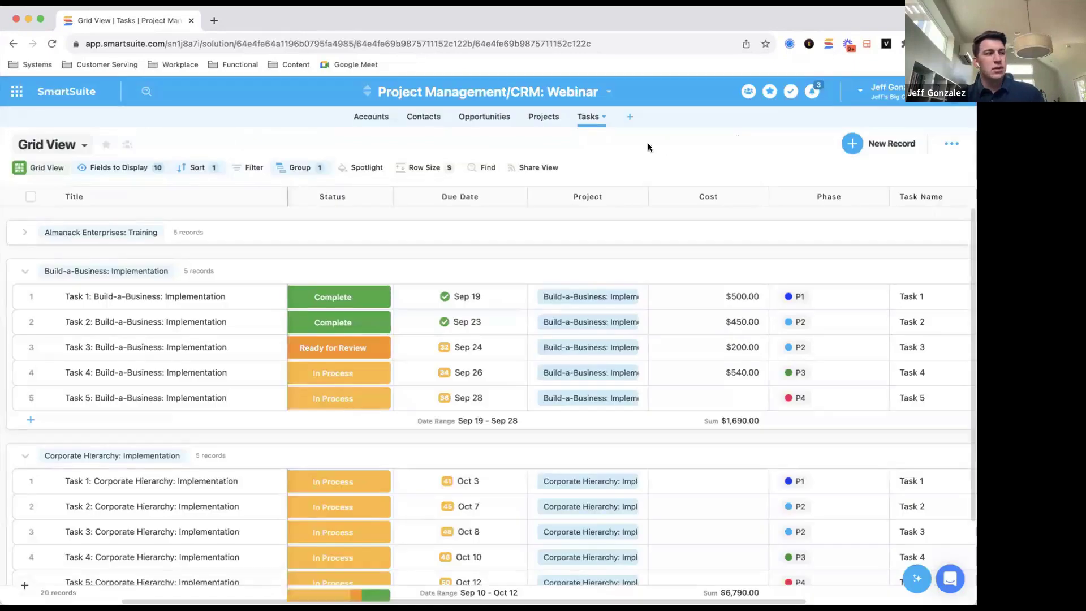
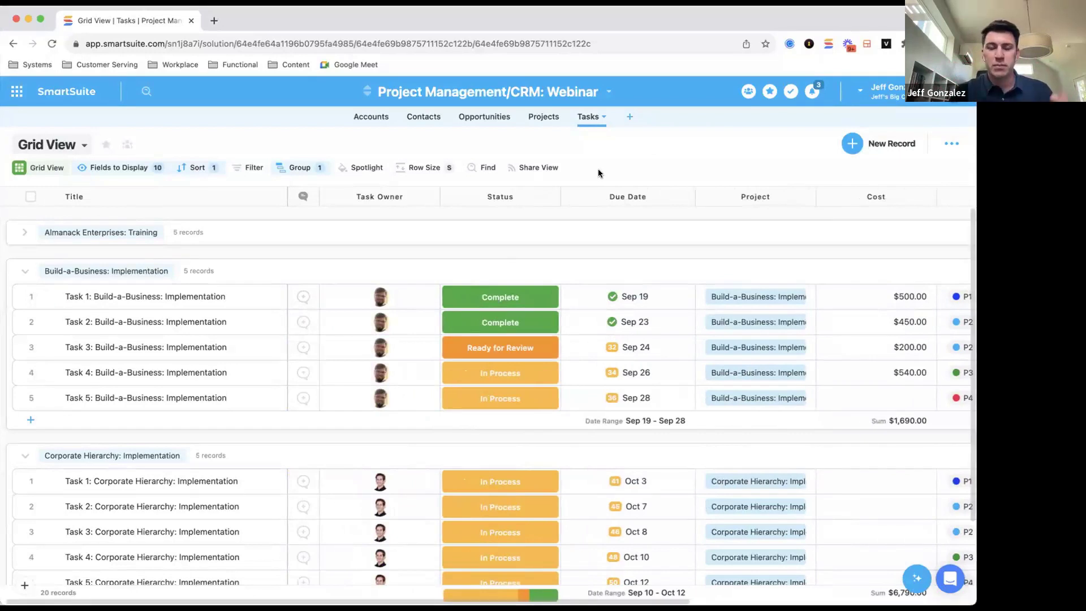
Add a filter on the Task Owner field to the Tasks grid.
{"action": "left_click", "coordinate": [248, 165]}
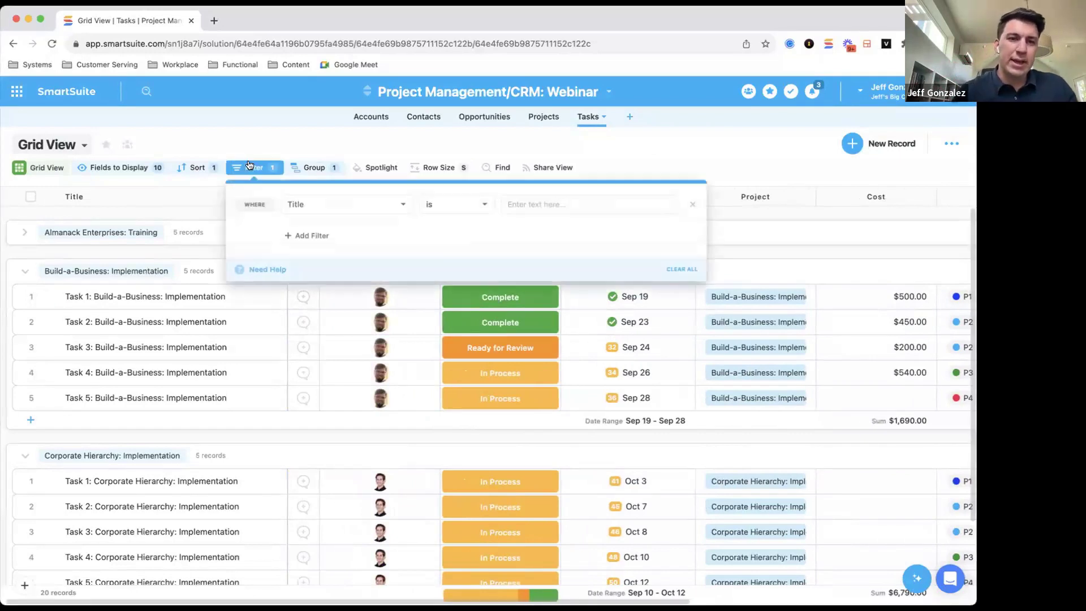
{"action": "left_click", "coordinate": [310, 205]}
{"action": "type", "text": "assin"}
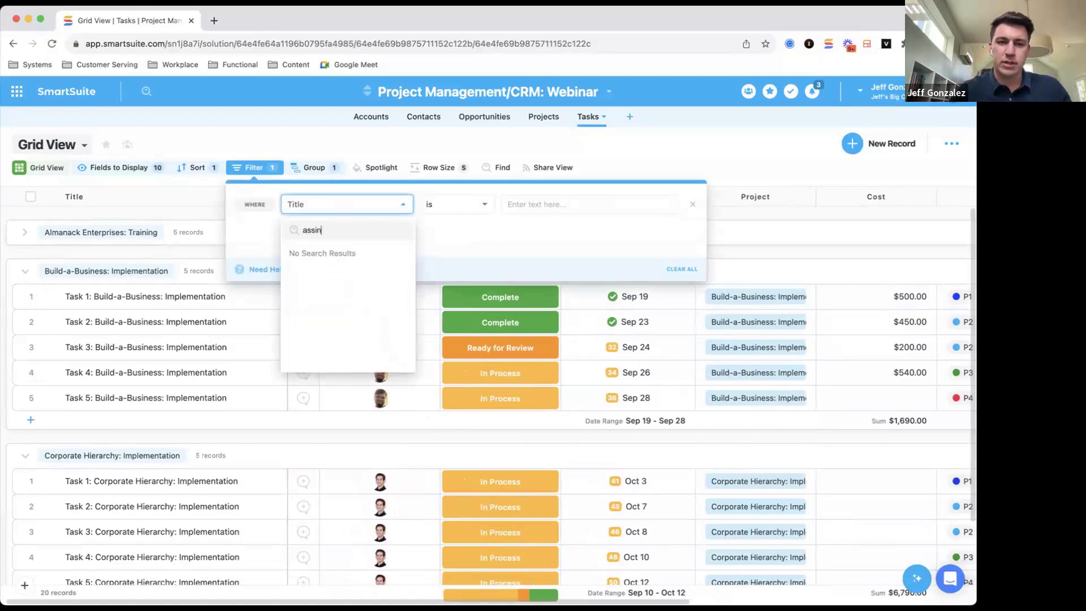
{"action": "key", "text": "BackSpace"}
{"action": "key", "text": "BackSpace"}
{"action": "key", "text": "BackSpace"}
{"action": "key", "text": "BackSpace"}
{"action": "type", "text": "task"}
{"action": "left_click", "coordinate": [334, 270]}
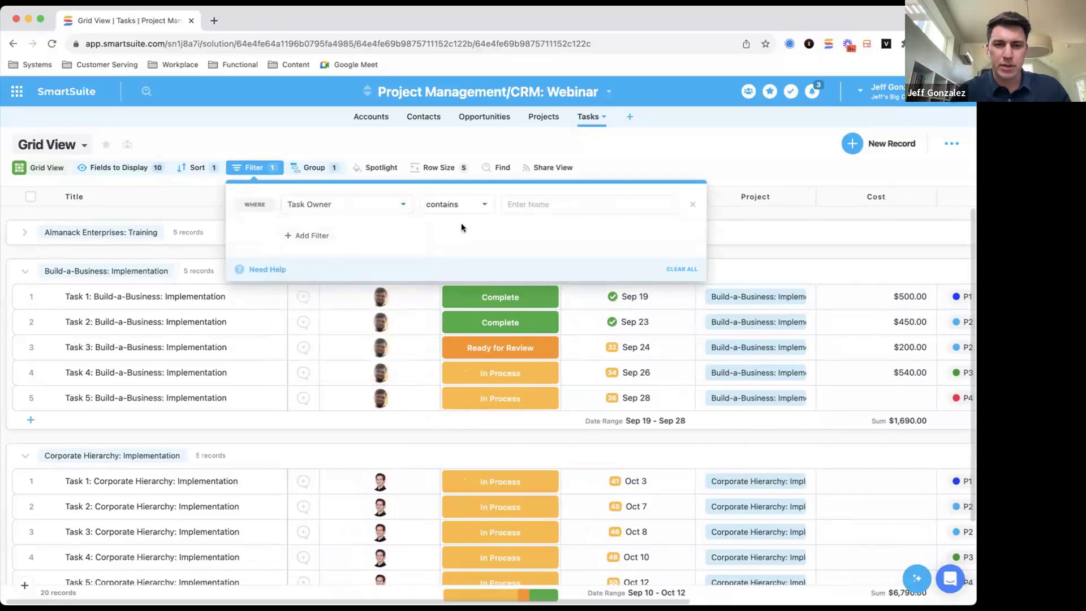
Set the Task Owner filter to "has any of" Current User and expand the Org Bee-Hiver: New Expansion group.
{"action": "left_click", "coordinate": [481, 205]}
{"action": "left_click", "coordinate": [458, 271]}
{"action": "left_click", "coordinate": [536, 205]}
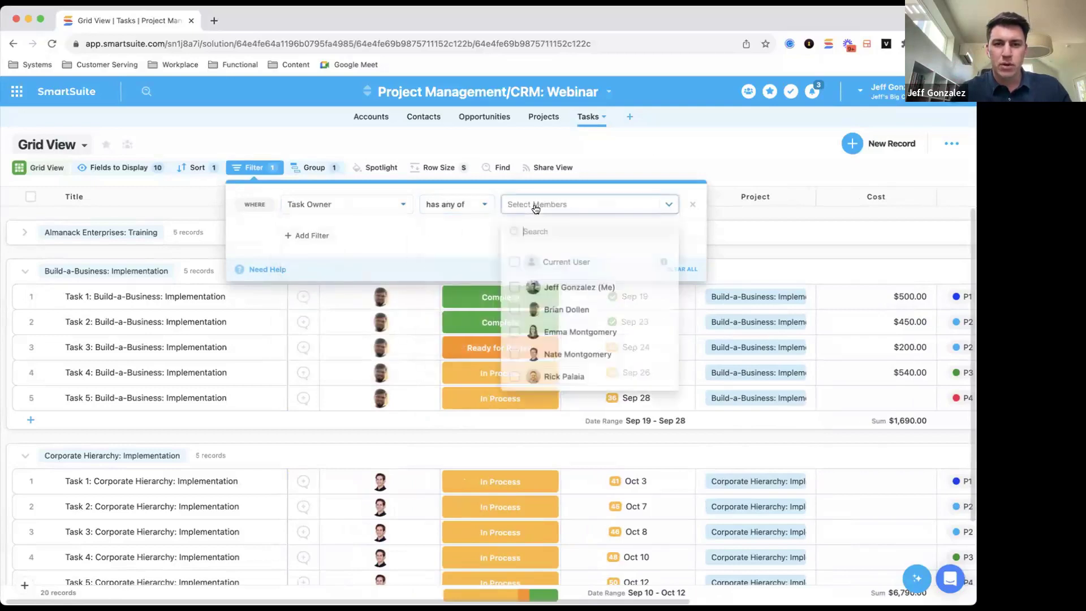
{"action": "left_click", "coordinate": [515, 262]}
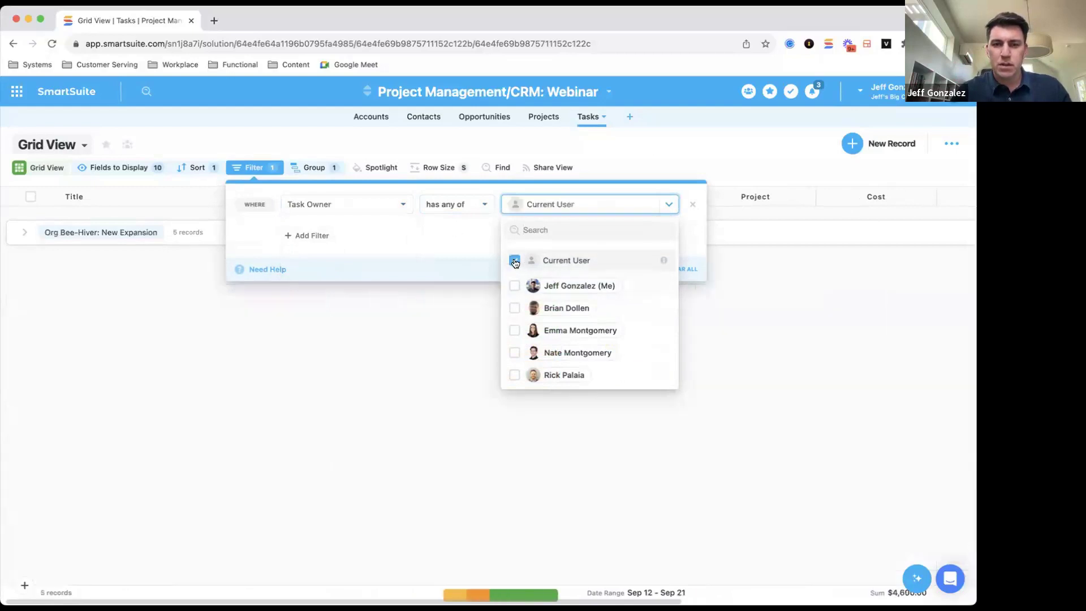
{"action": "left_click", "coordinate": [631, 141]}
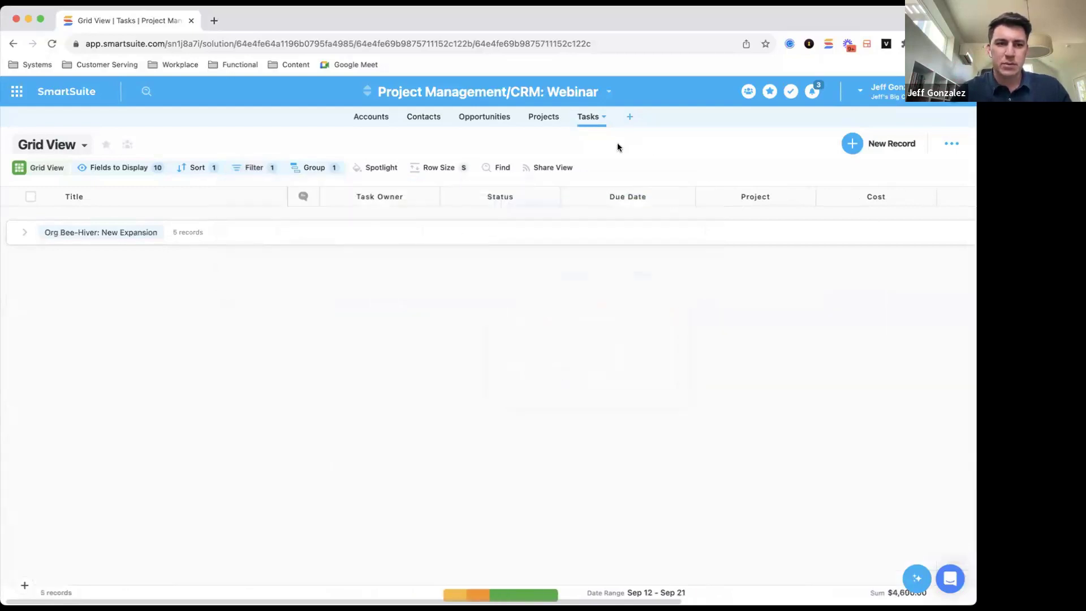
{"action": "left_click", "coordinate": [24, 232]}
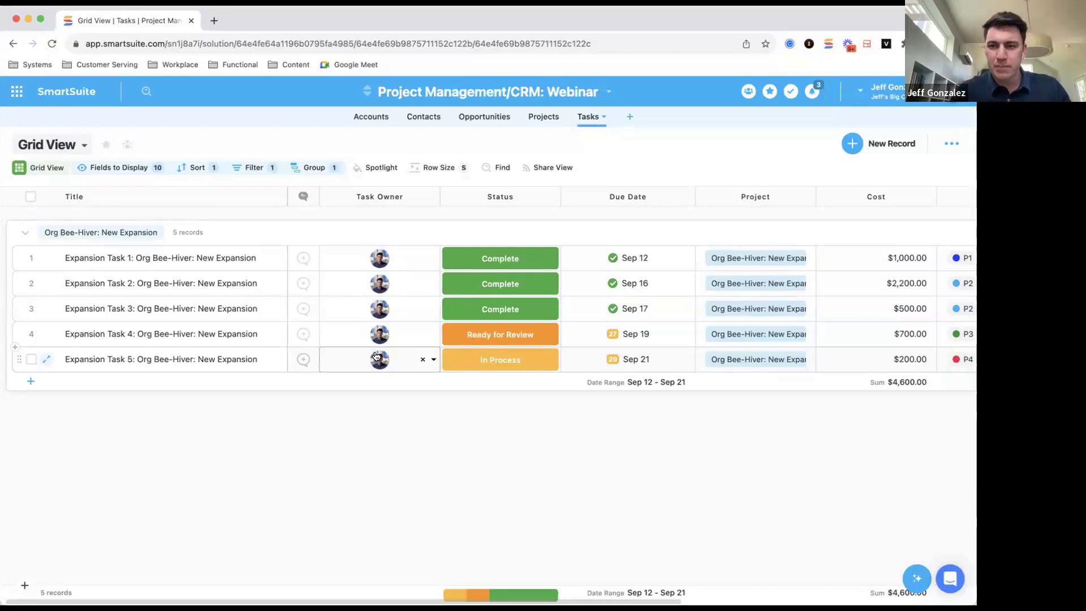
Star the Tasks table's Grid View and open it from the starred items.
{"action": "left_click", "coordinate": [790, 92]}
{"action": "left_click", "coordinate": [943, 111]}
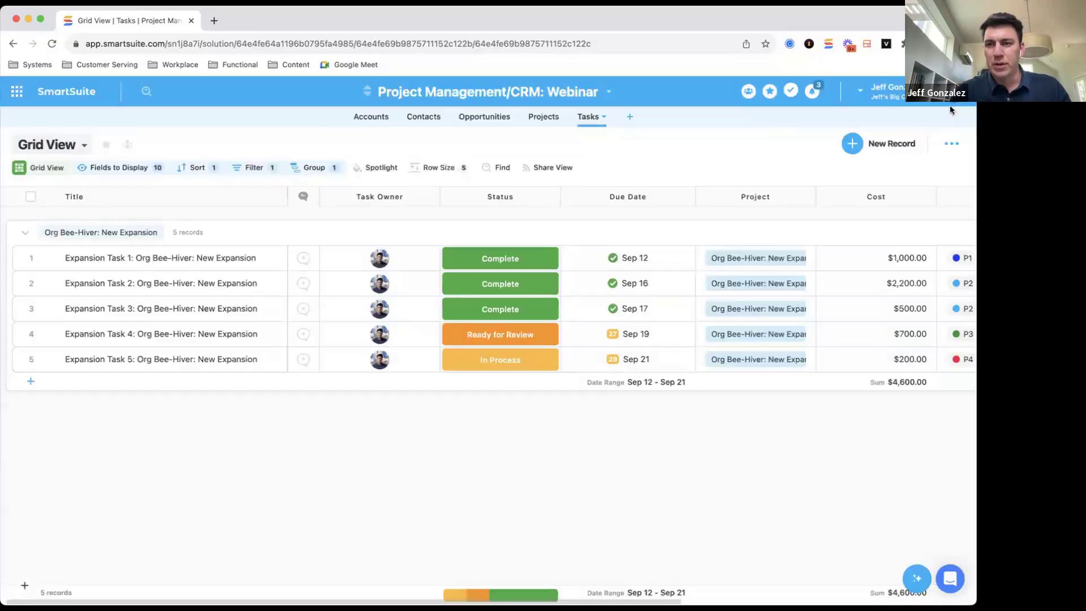
{"action": "left_click", "coordinate": [105, 144]}
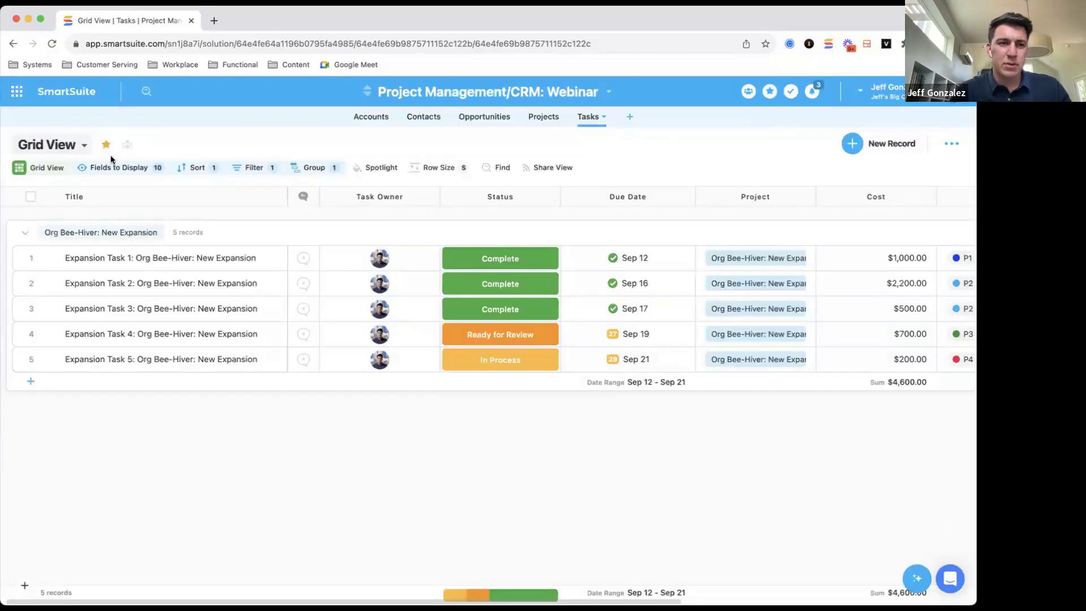
{"action": "left_click", "coordinate": [771, 92]}
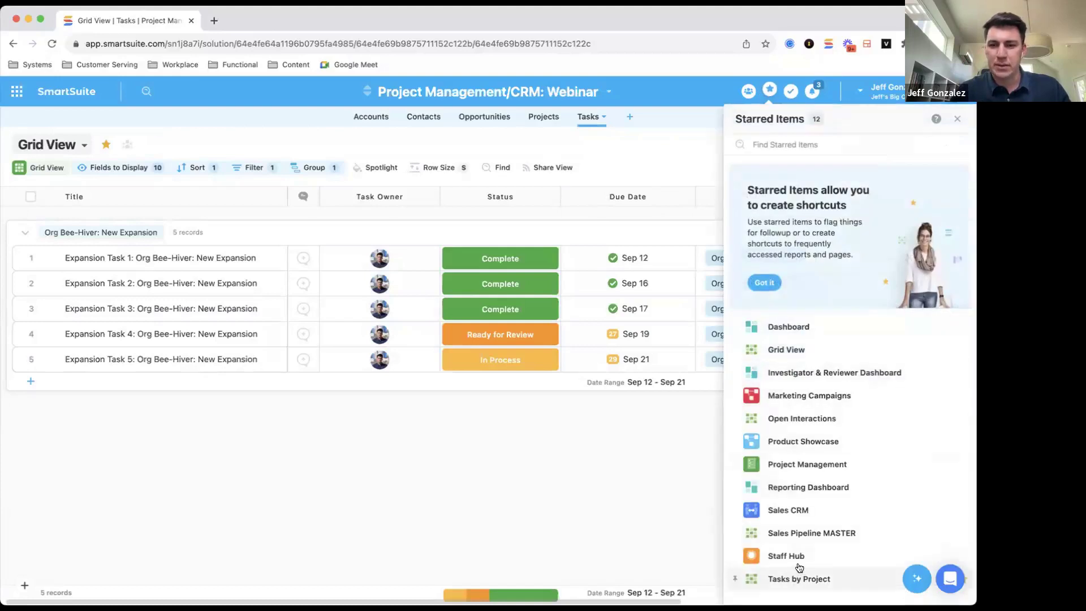
{"action": "left_click", "coordinate": [792, 351]}
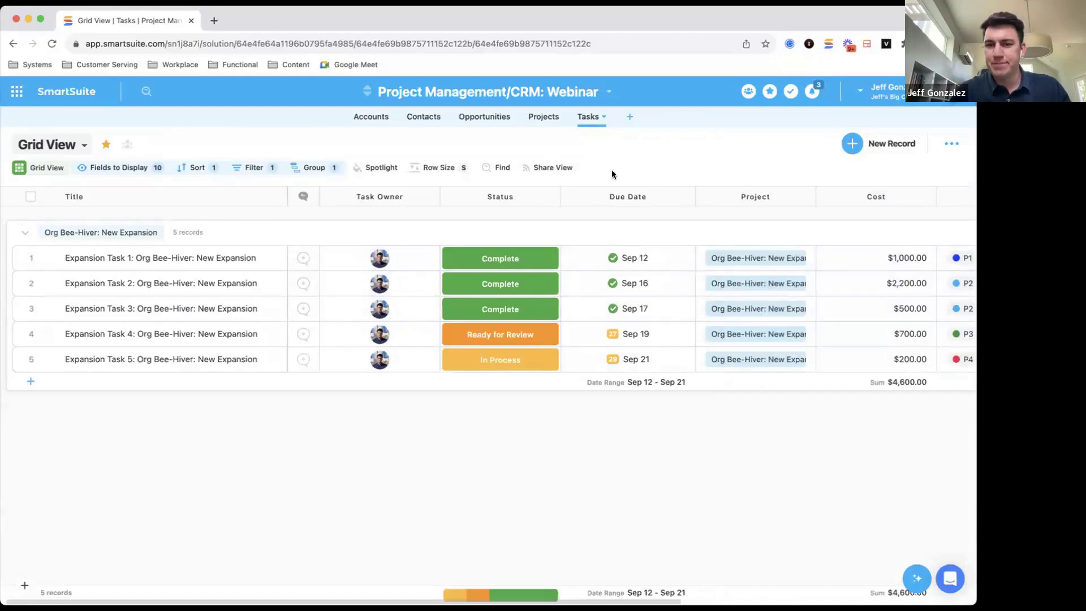
Remove the Task Owner filter from the Tasks Grid View.
{"action": "left_click", "coordinate": [239, 165]}
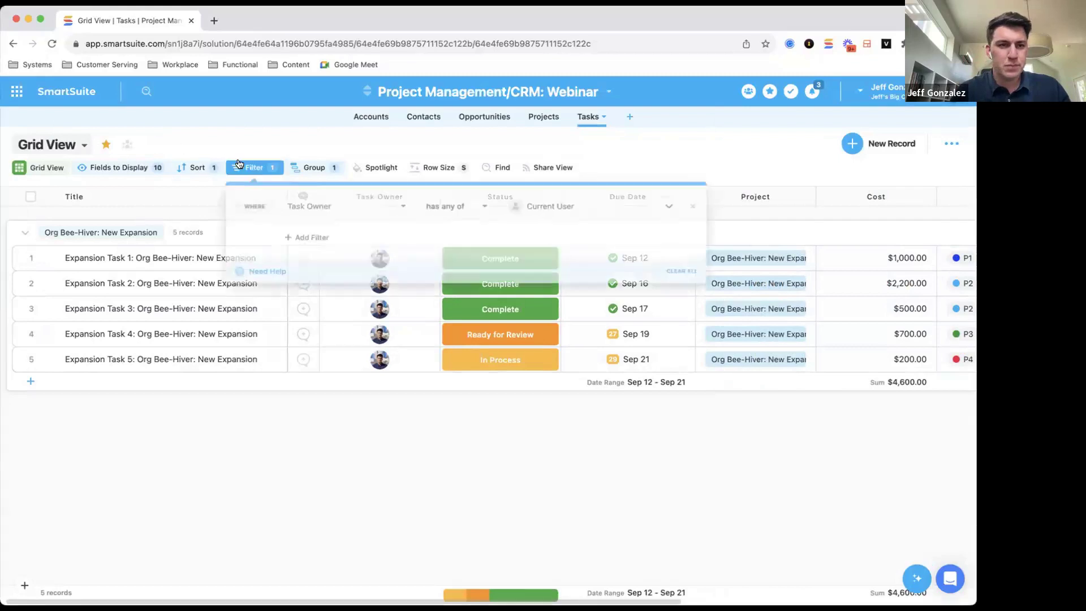
{"action": "left_click", "coordinate": [690, 205]}
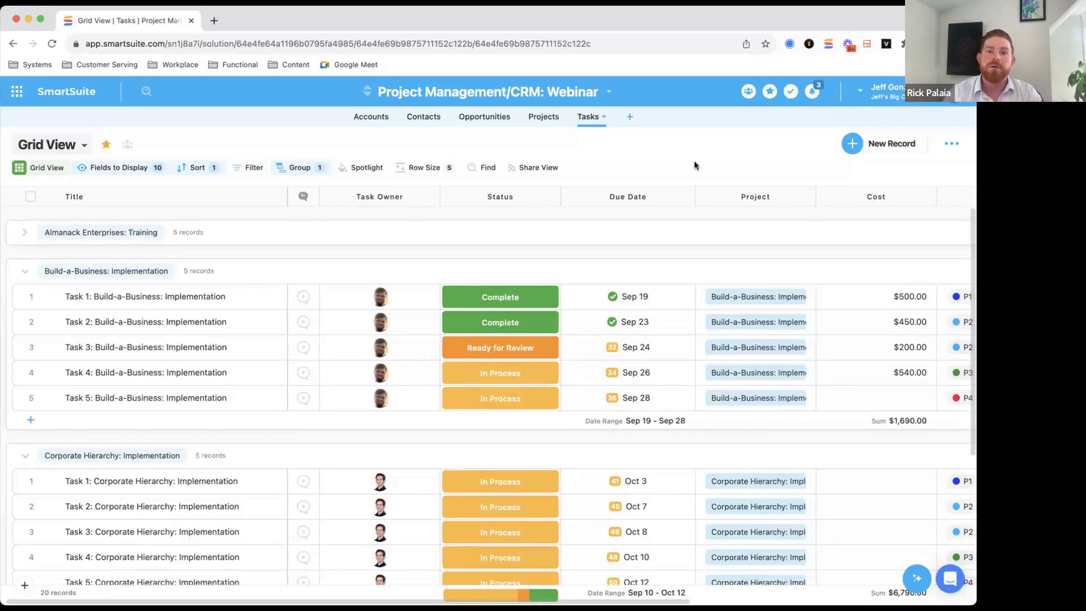
Duplicate the Tasks Grid View as a public view named "Not Completed".
{"action": "left_click", "coordinate": [66, 150]}
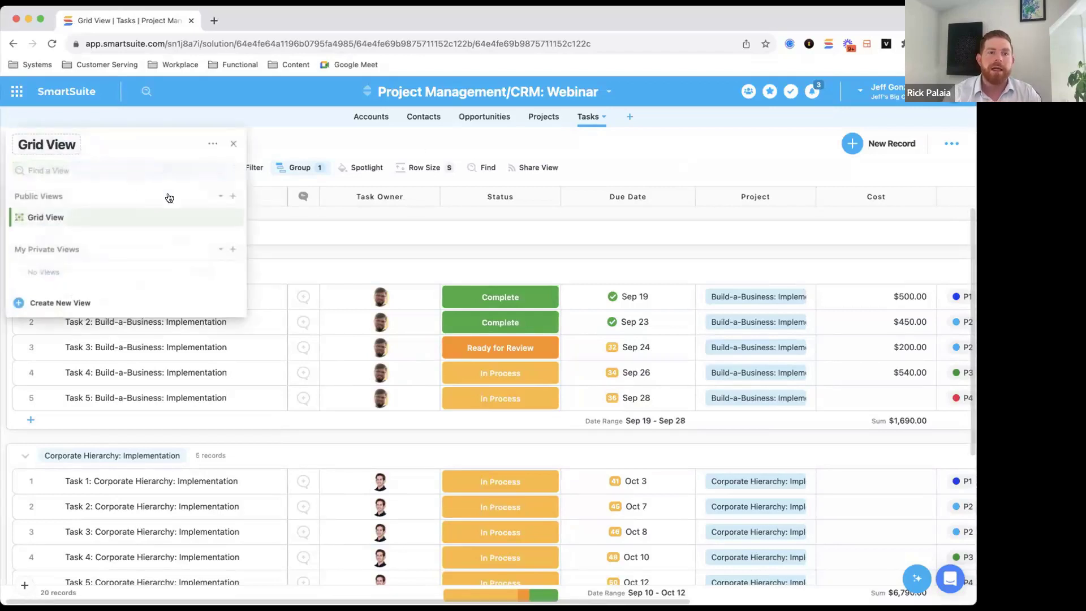
{"action": "left_click", "coordinate": [225, 217]}
{"action": "left_click", "coordinate": [210, 293]}
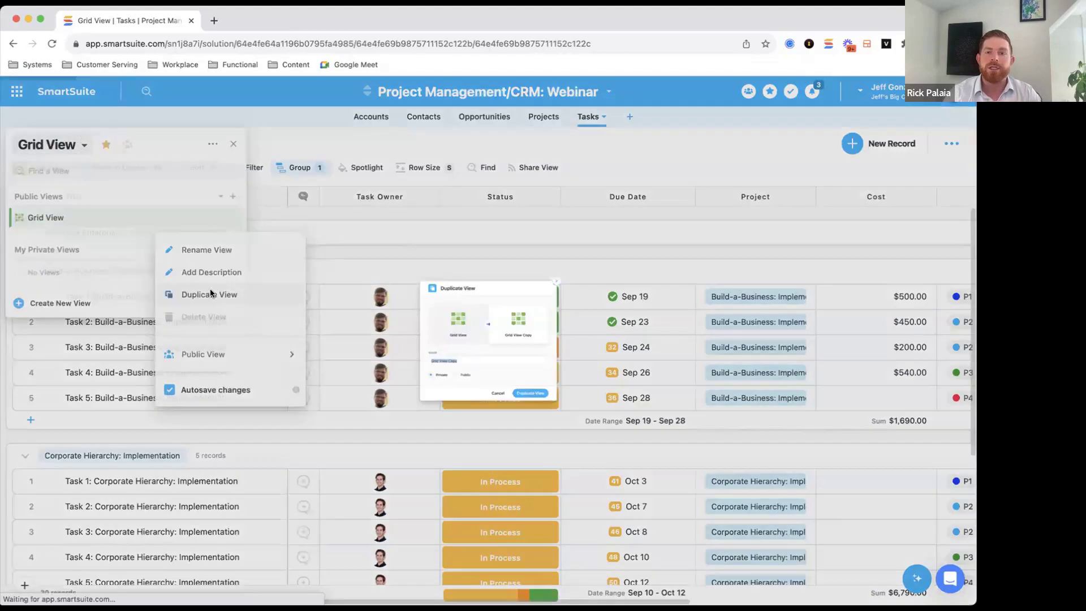
{"action": "type", "text": "Not Completed"}
{"action": "left_click", "coordinate": [415, 416]}
{"action": "left_click", "coordinate": [563, 456]}
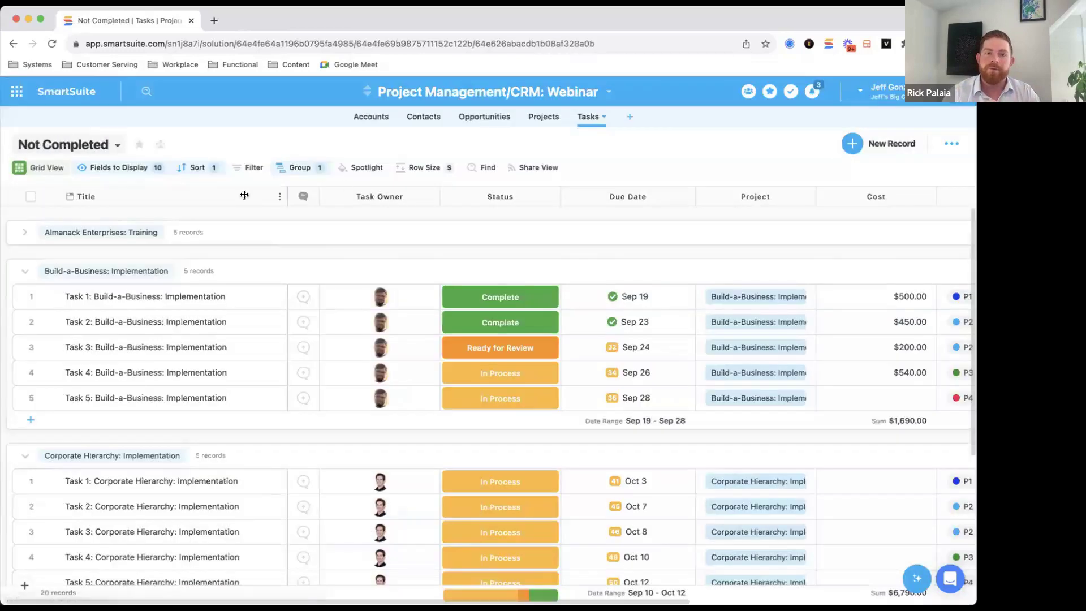
Filter the Not Completed view to tasks whose Status is not Complete.
{"action": "left_click", "coordinate": [252, 167]}
{"action": "left_click", "coordinate": [345, 204]}
{"action": "type", "text": "sta"}
{"action": "left_click", "coordinate": [314, 250]}
{"action": "left_click", "coordinate": [452, 206]}
{"action": "left_click", "coordinate": [451, 250]}
{"action": "left_click", "coordinate": [521, 204]}
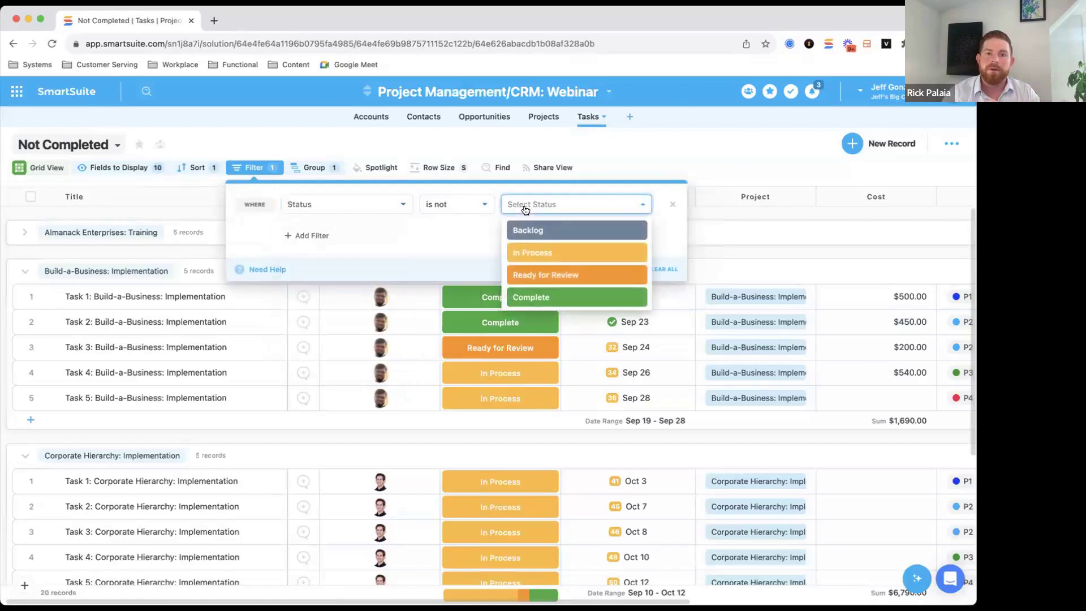
{"action": "left_click", "coordinate": [534, 300]}
{"action": "left_click", "coordinate": [650, 150]}
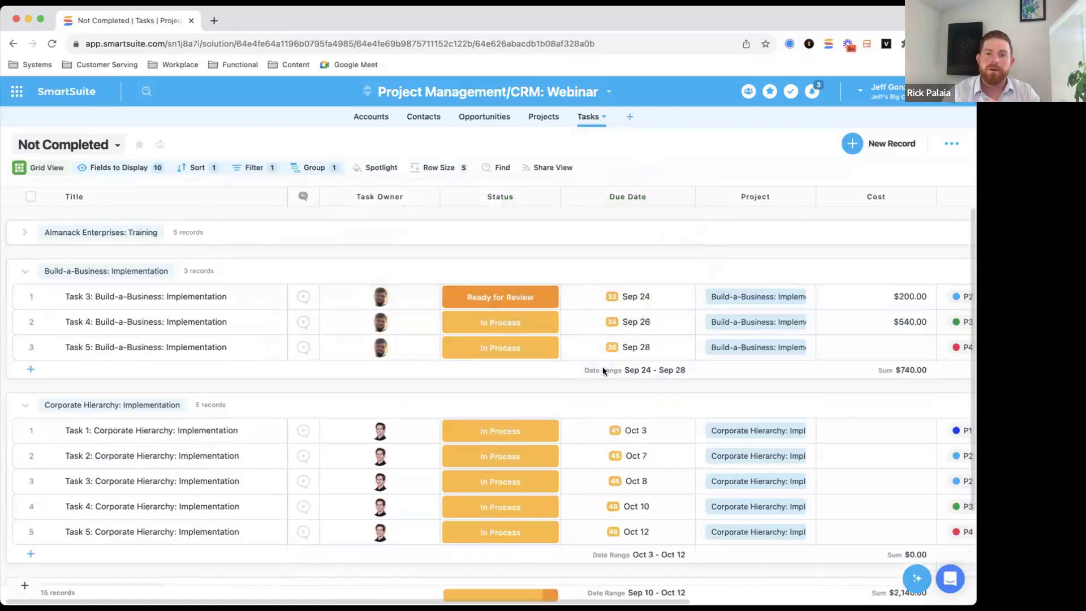
Look through the filtered task groups in the Not Completed view and check its filter condition.
{"action": "scroll", "coordinate": [602, 381], "scroll_direction": "down", "scroll_amount": 4}
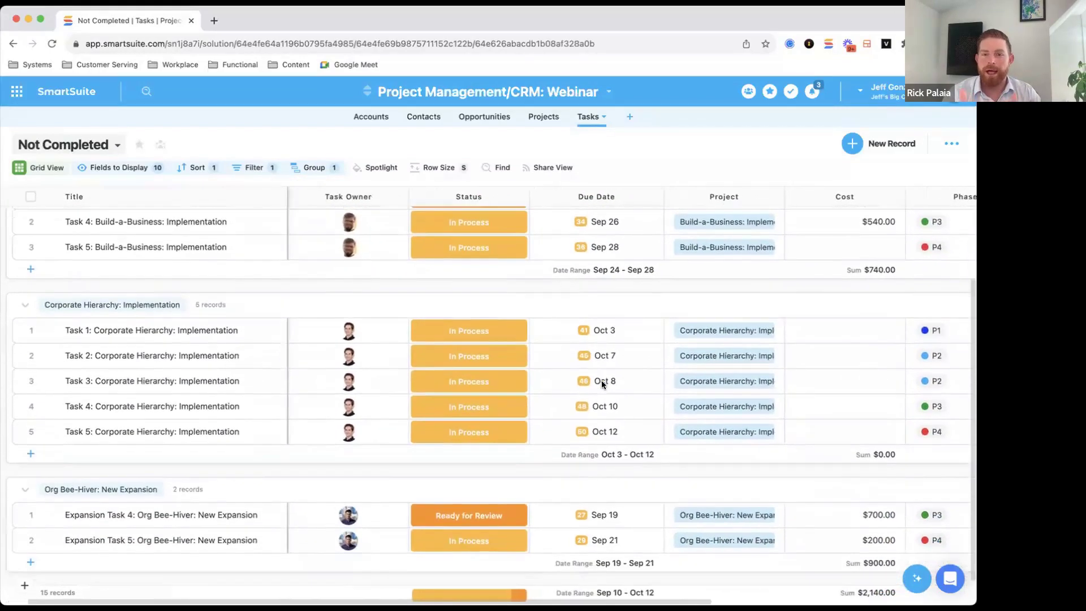
{"action": "scroll", "coordinate": [602, 381], "scroll_direction": "down", "scroll_amount": 1}
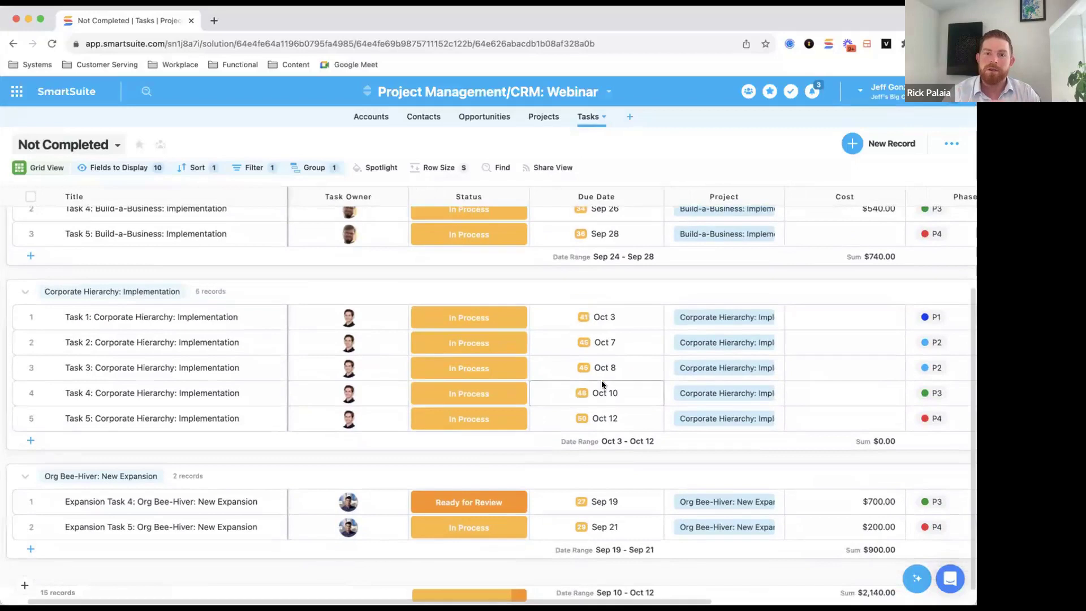
{"action": "scroll", "coordinate": [602, 380], "scroll_direction": "left", "scroll_amount": 2}
{"action": "scroll", "coordinate": [602, 380], "scroll_direction": "up", "scroll_amount": 4}
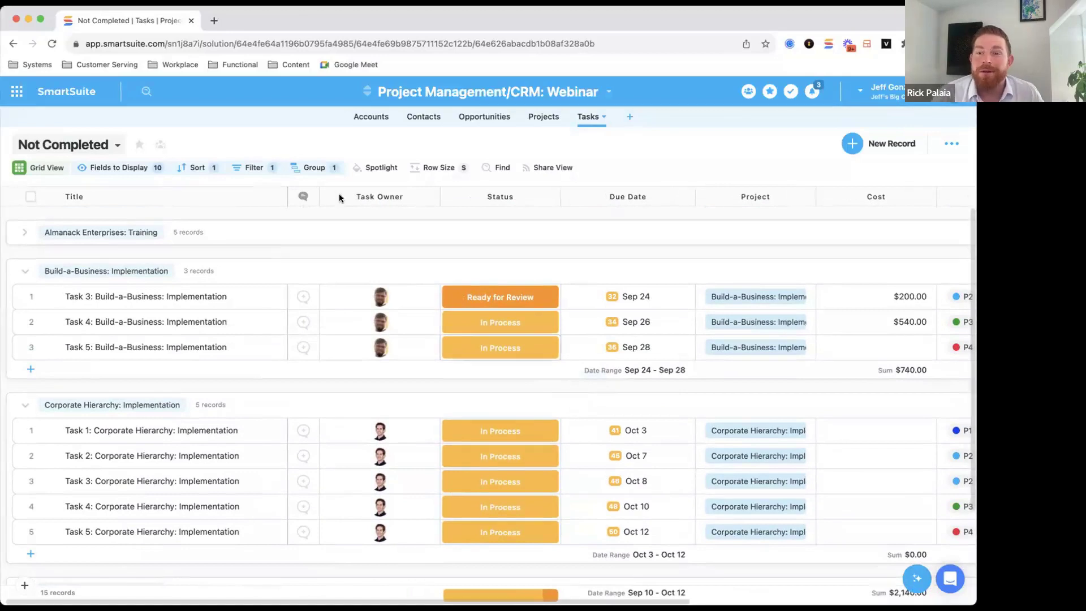
{"action": "left_click", "coordinate": [256, 168]}
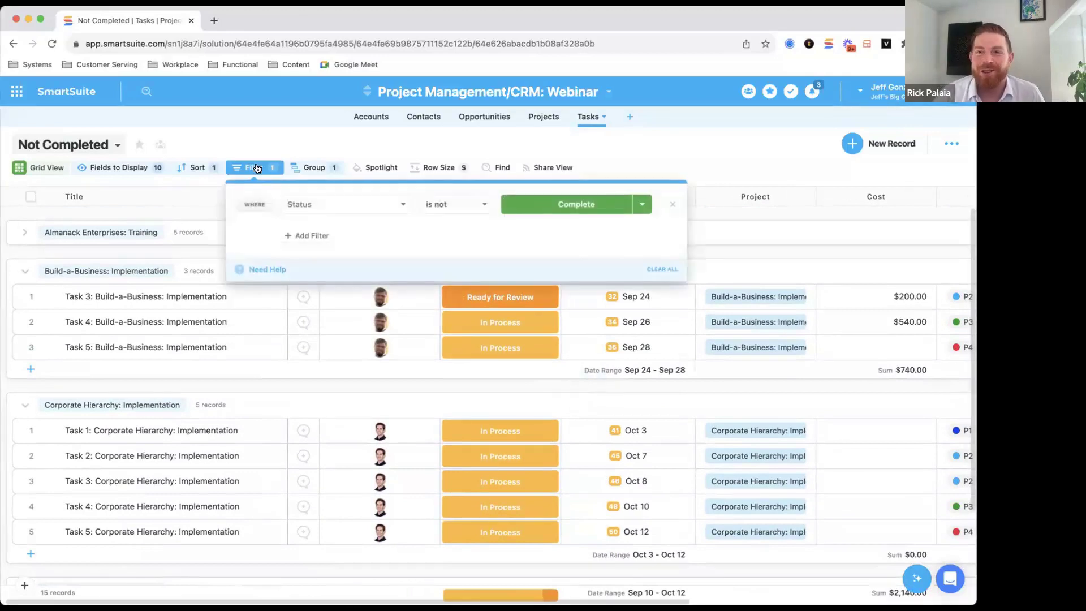
Remove the Status filter from the Not Completed view and check the list of saved views.
{"action": "left_click", "coordinate": [671, 206]}
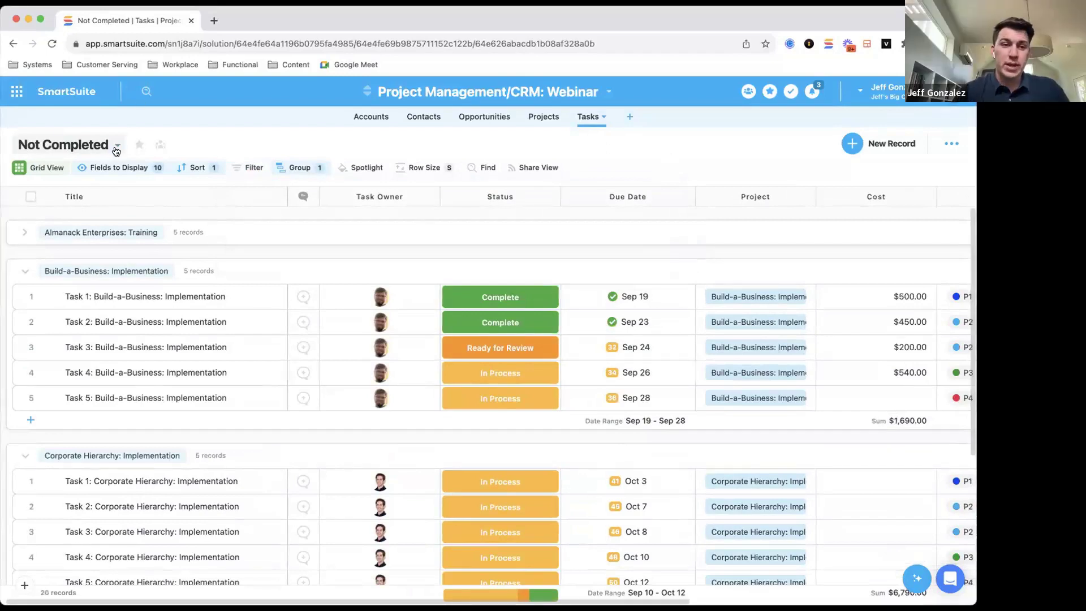
{"action": "left_click", "coordinate": [117, 148]}
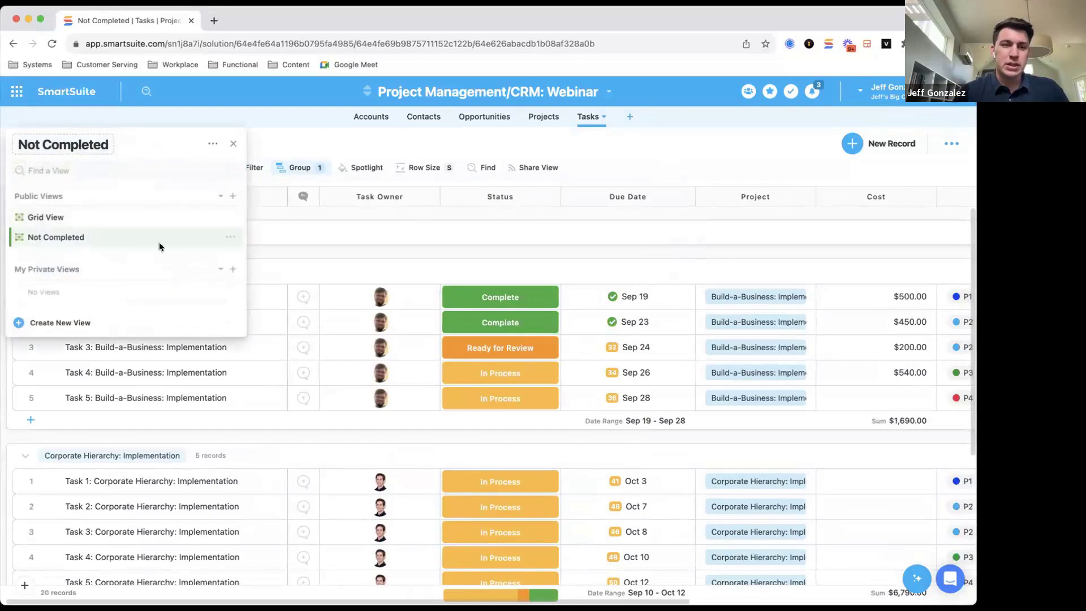
{"action": "left_click", "coordinate": [634, 165]}
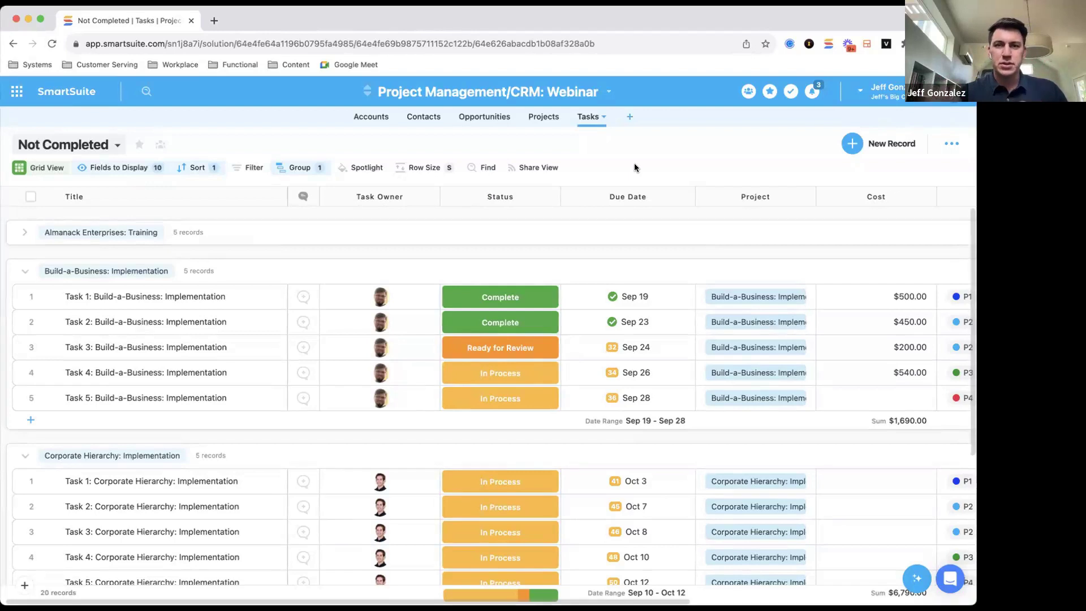
Go to the home page and open the Tasks Grid View from the starred items.
{"action": "left_click", "coordinate": [138, 148]}
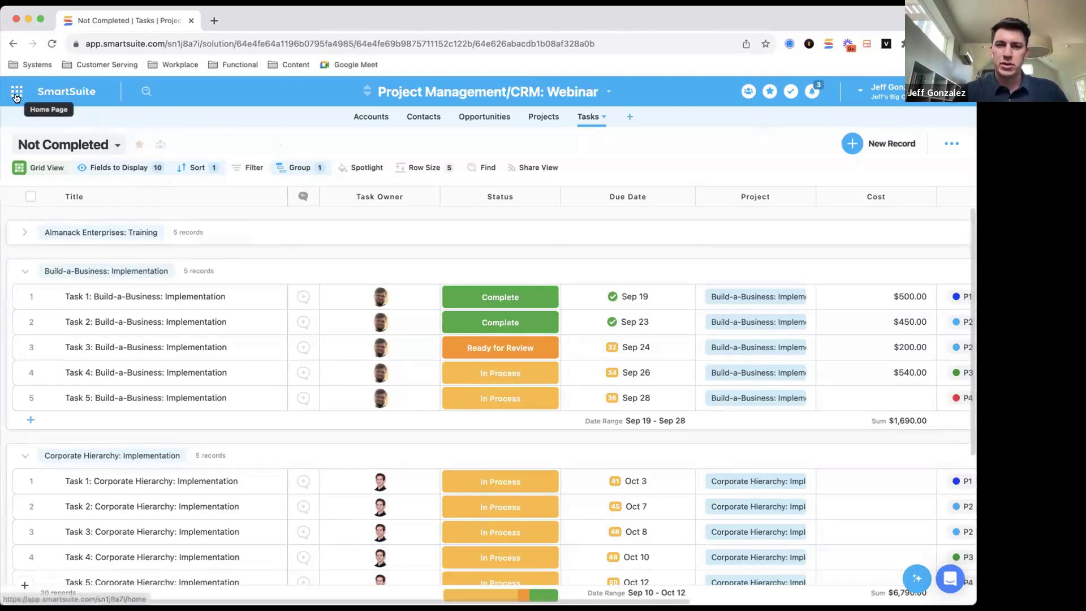
{"action": "left_click", "coordinate": [56, 92]}
{"action": "left_click", "coordinate": [770, 97]}
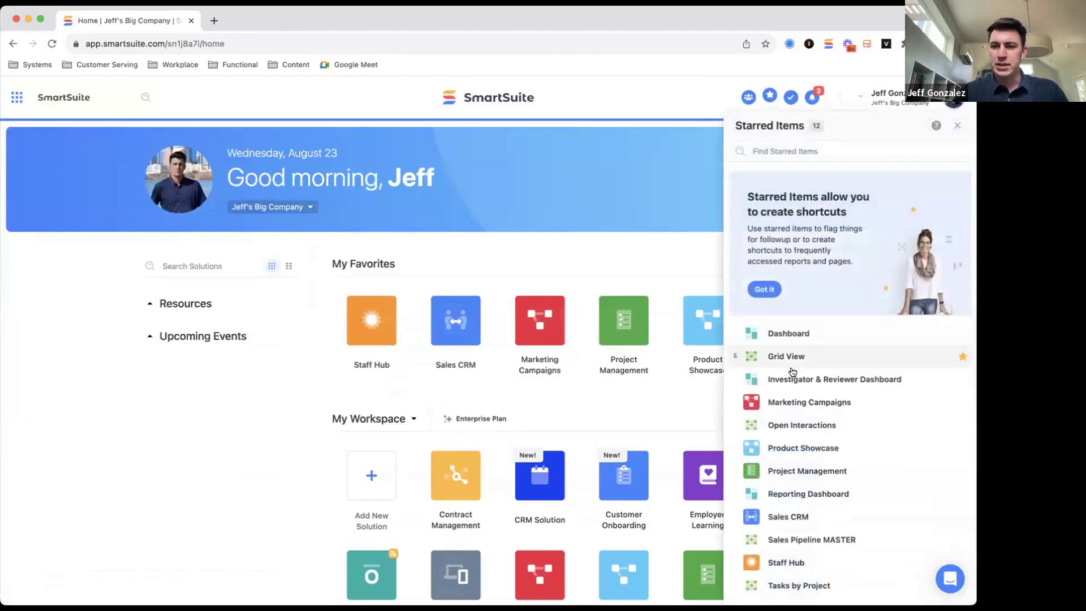
{"action": "left_click", "coordinate": [786, 356]}
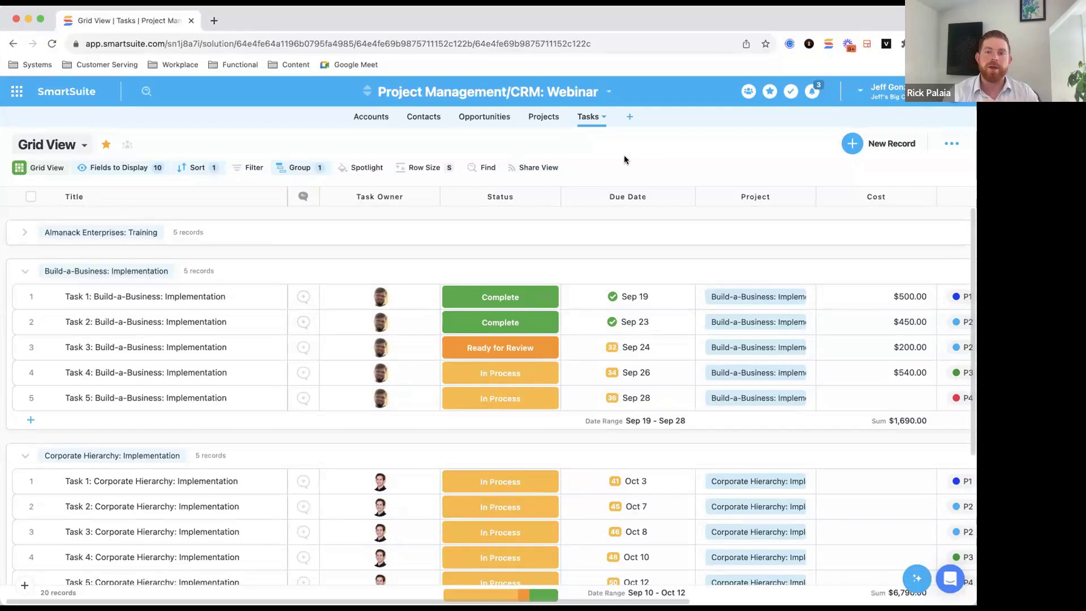
View the Projects table, return to Tasks and open its Not Completed view.
{"action": "left_click", "coordinate": [543, 116]}
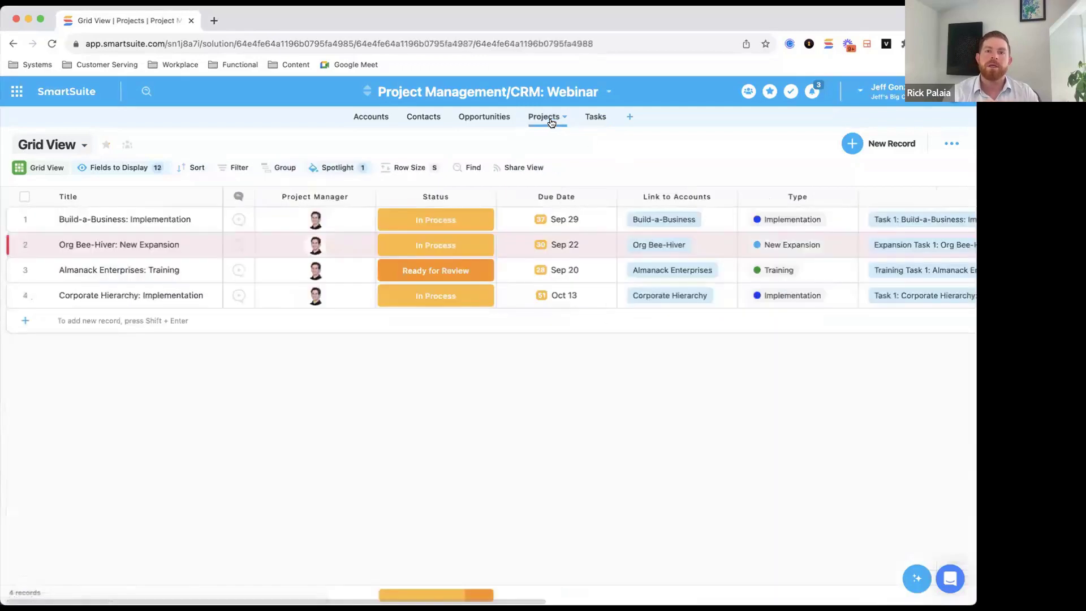
{"action": "left_click", "coordinate": [588, 117]}
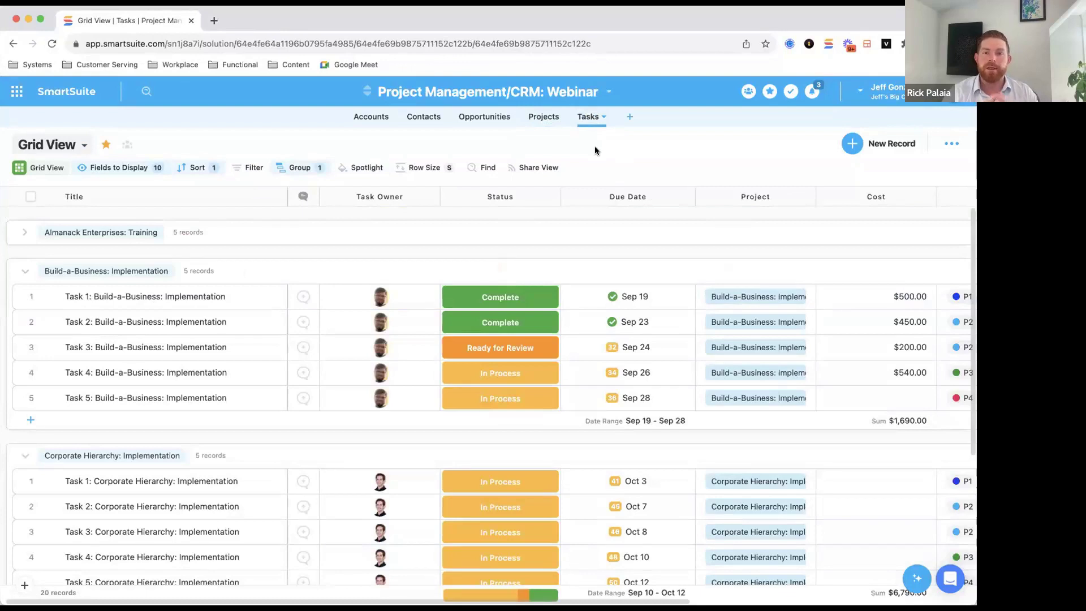
{"action": "left_click", "coordinate": [85, 145]}
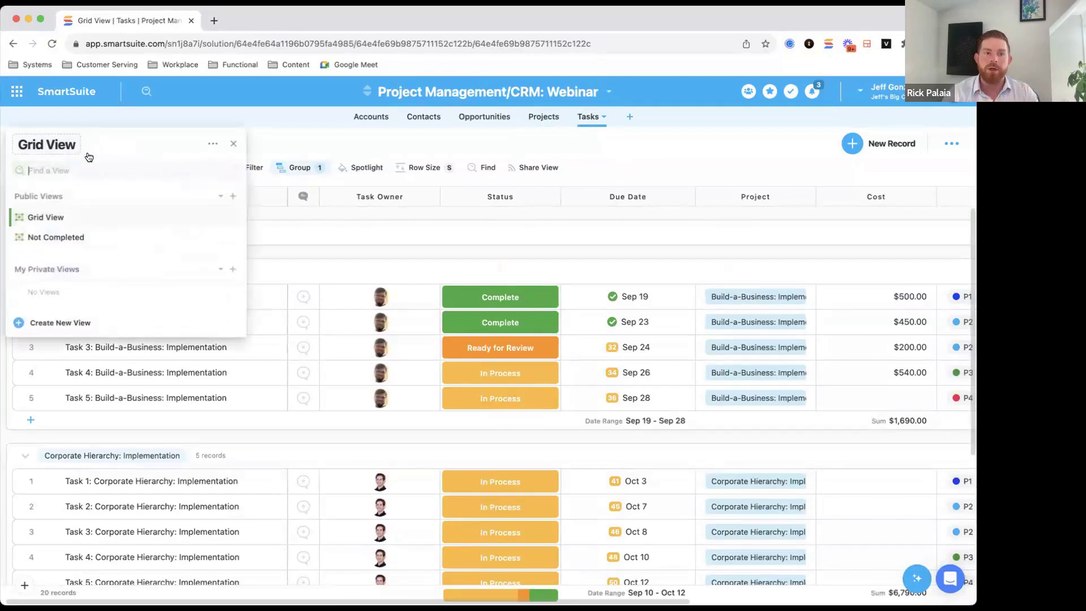
{"action": "left_click", "coordinate": [70, 237]}
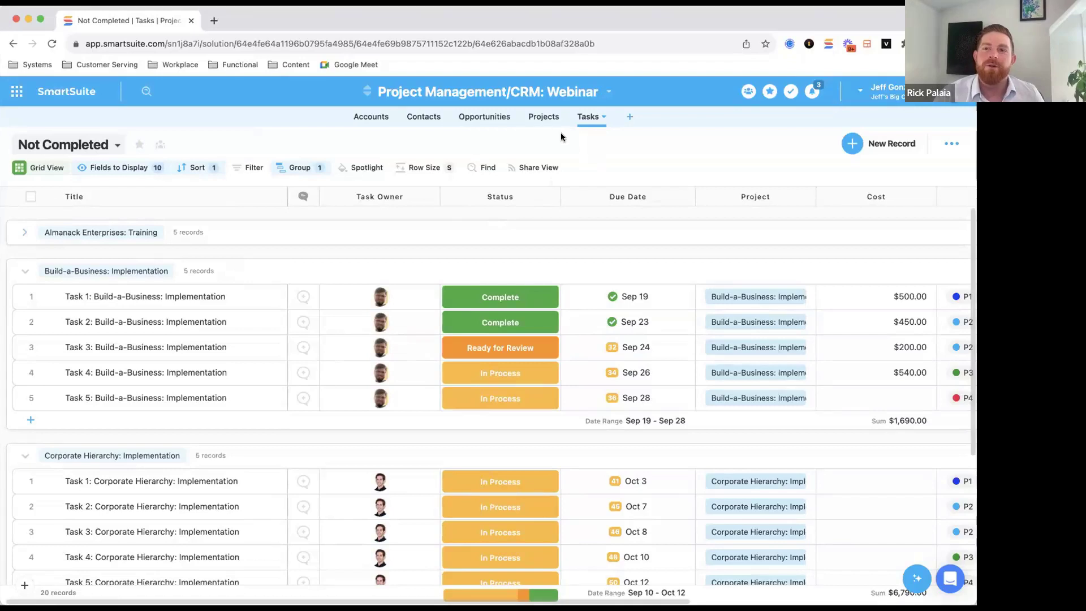
Open the Opportunities table and look through its columns across to Time to Close.
{"action": "left_click", "coordinate": [471, 120]}
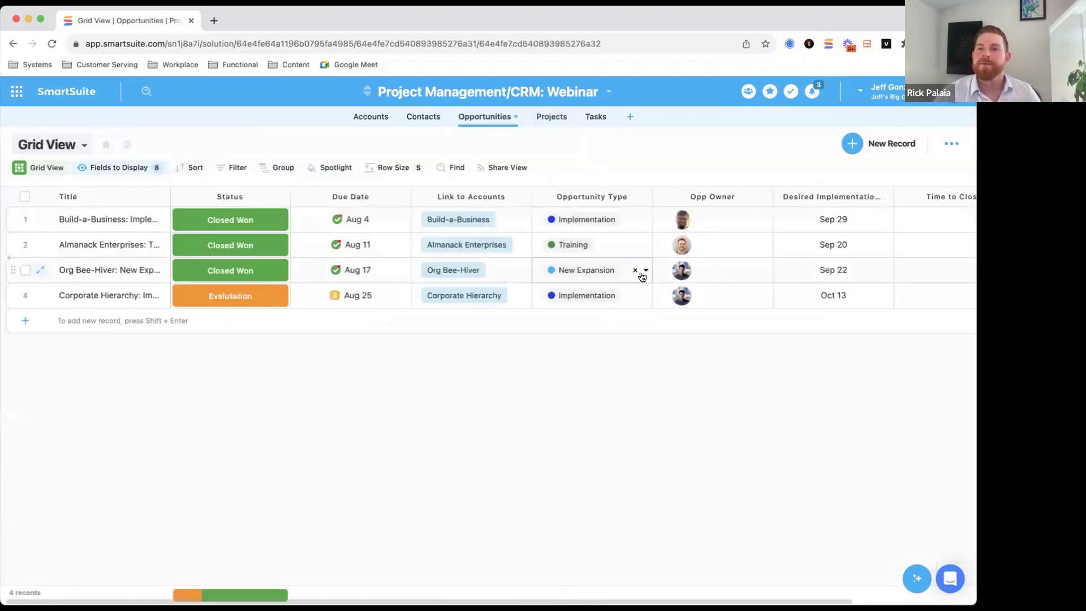
{"action": "scroll", "coordinate": [640, 272], "scroll_direction": "right", "scroll_amount": 5}
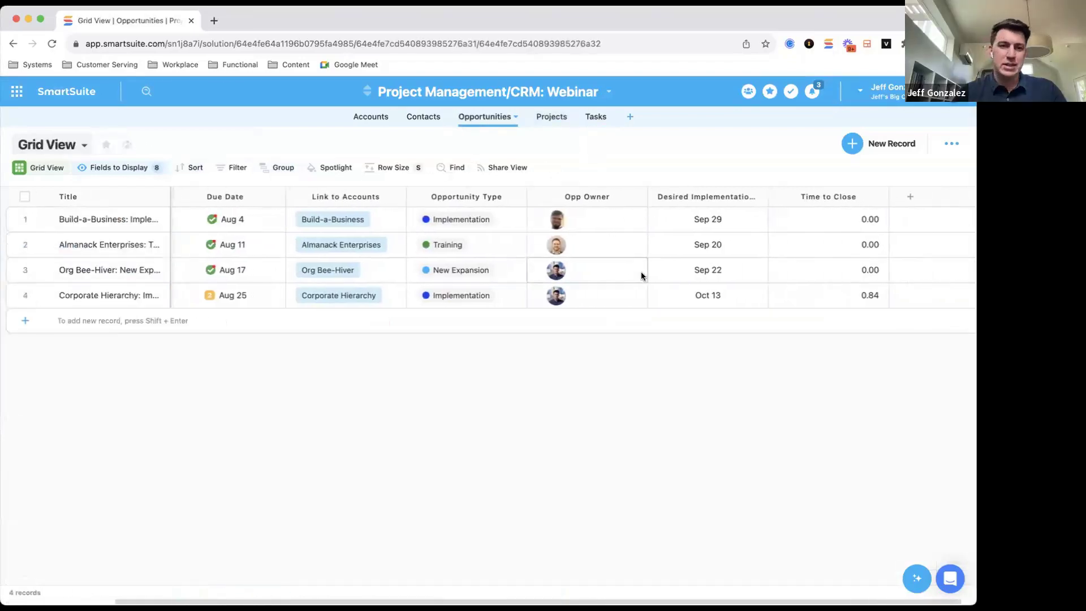
{"action": "scroll", "coordinate": [640, 271], "scroll_direction": "left", "scroll_amount": 4}
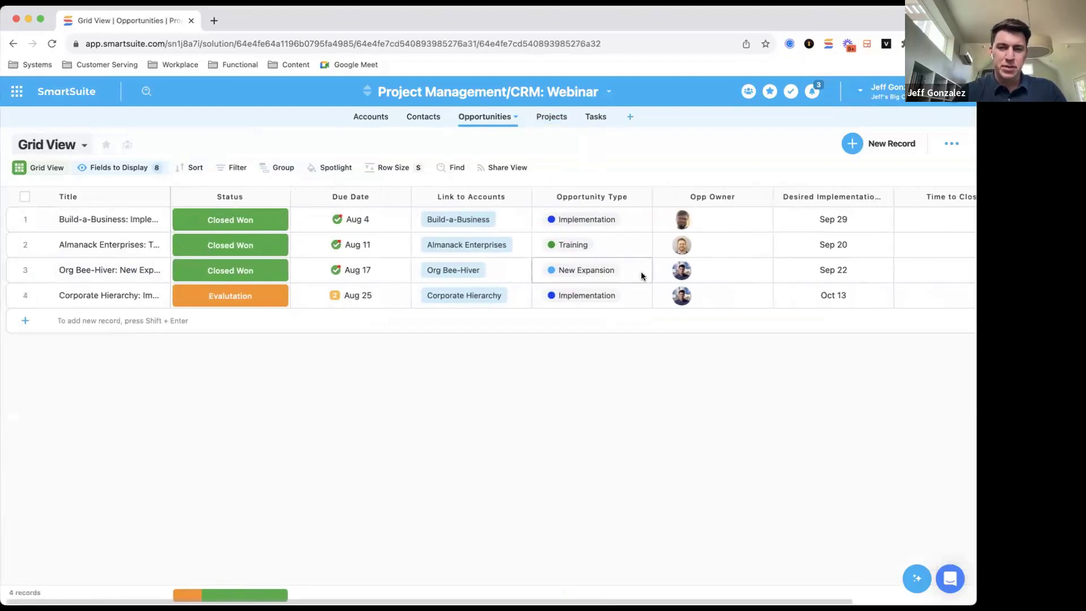
{"action": "left_click", "coordinate": [327, 288]}
{"action": "left_click", "coordinate": [594, 305]}
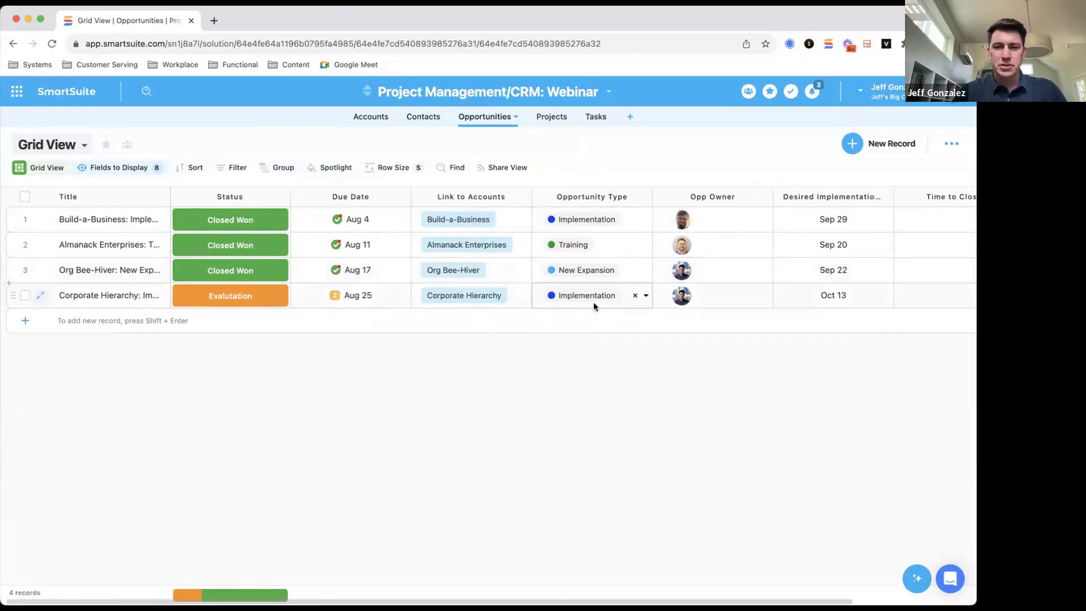
Add the First Created and Last Updated fields to the Opportunities Grid View.
{"action": "left_click", "coordinate": [148, 167]}
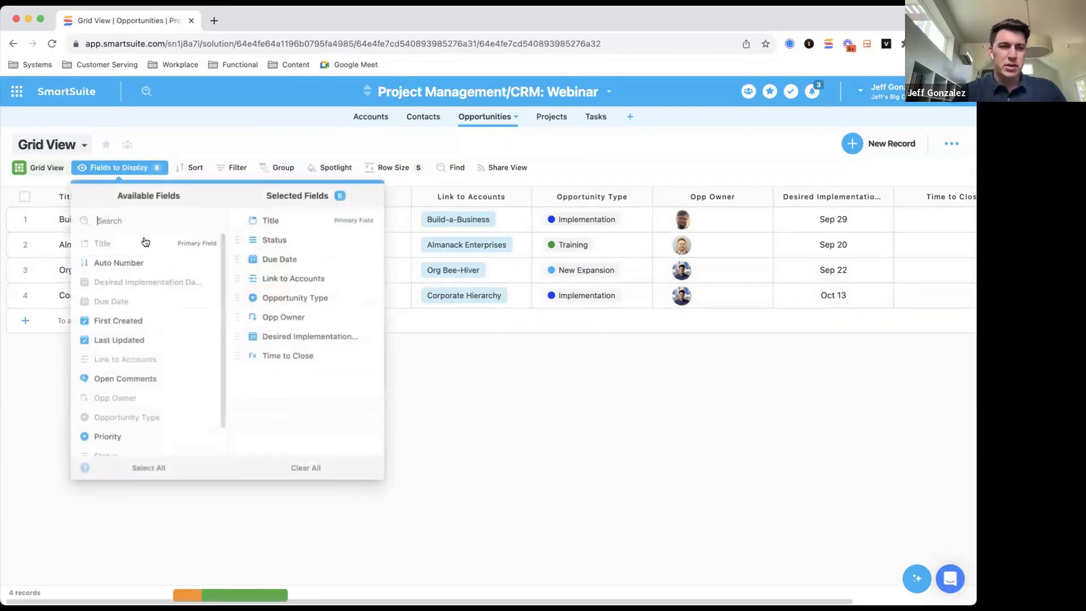
{"action": "left_click", "coordinate": [129, 322]}
{"action": "left_click", "coordinate": [129, 338]}
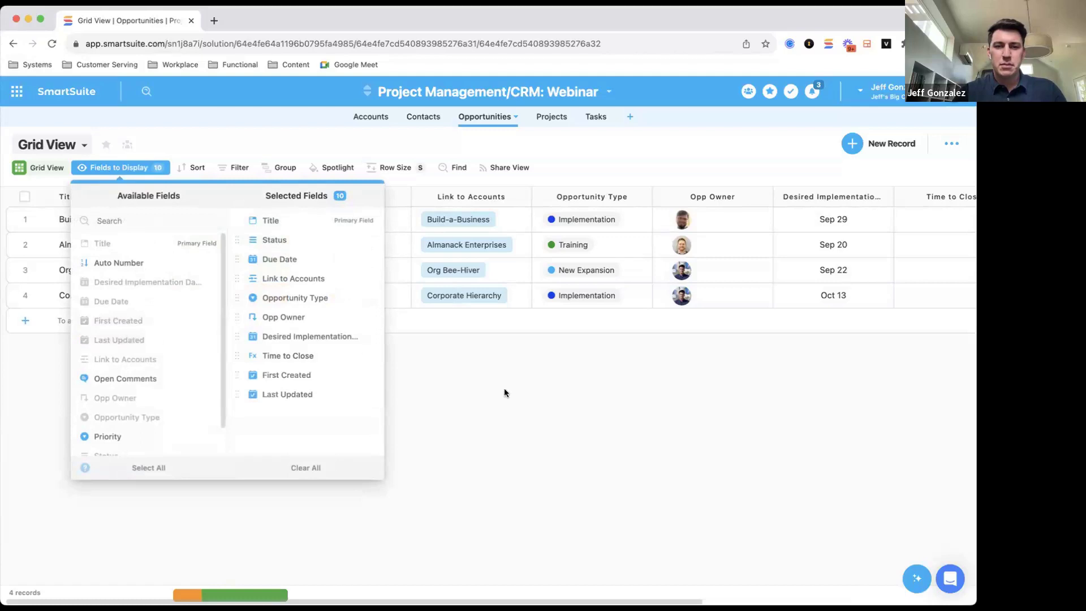
{"action": "left_click", "coordinate": [504, 388]}
{"action": "scroll", "coordinate": [660, 232], "scroll_direction": "right", "scroll_amount": 5}
{"action": "scroll", "coordinate": [660, 229], "scroll_direction": "right", "scroll_amount": 3}
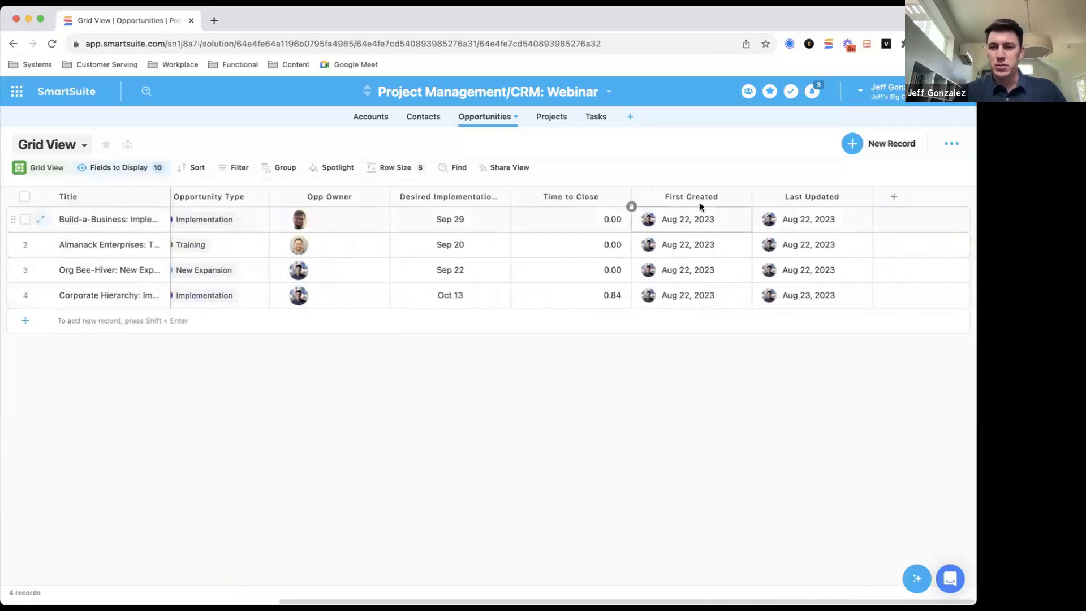
Examine the First Created field's settings and the DATEDIFF formula behind the Time to Close field, including its function reference.
{"action": "left_click", "coordinate": [681, 195]}
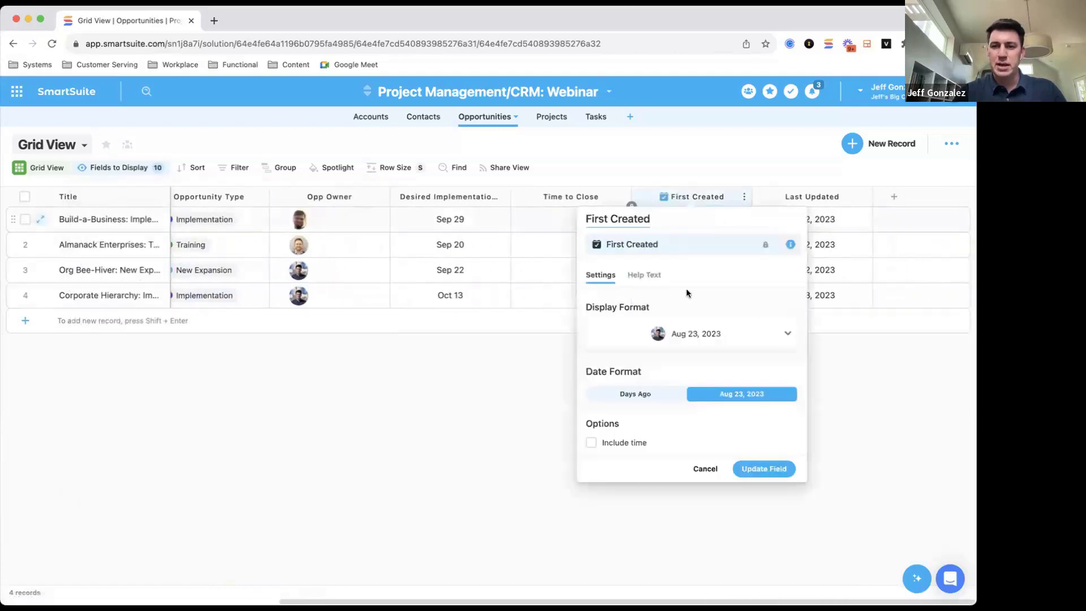
{"action": "left_click", "coordinate": [711, 169]}
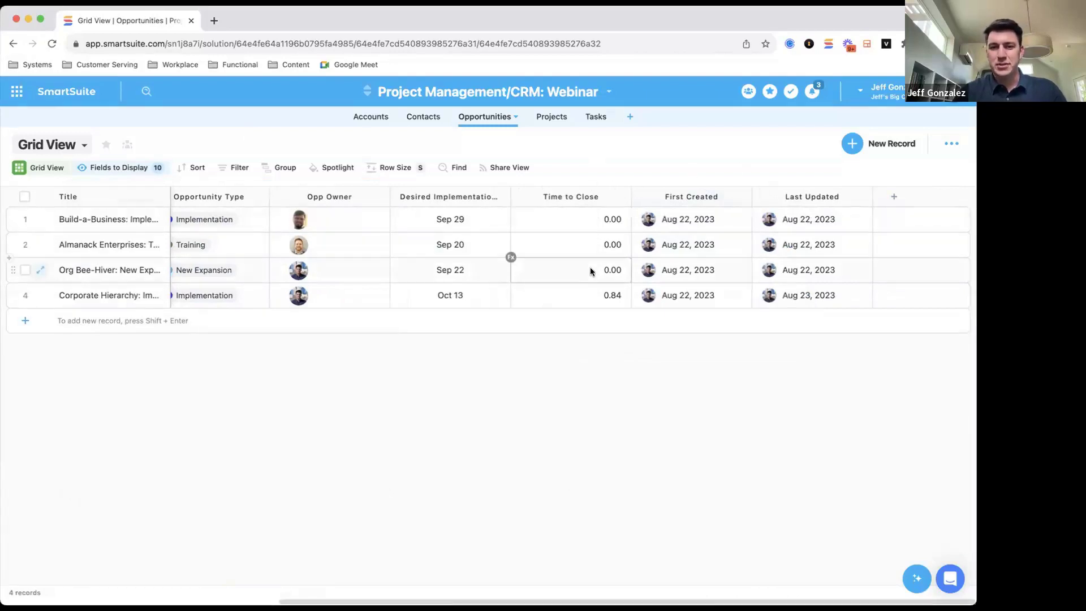
{"action": "left_click", "coordinate": [583, 192]}
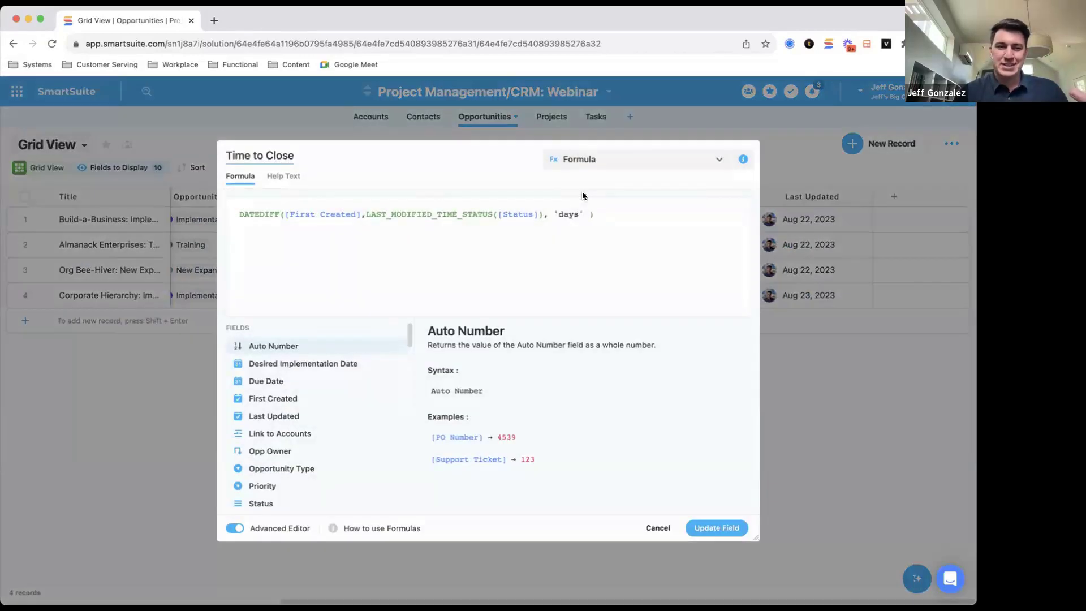
{"action": "left_click_drag", "start_coordinate": [240, 214], "coordinate": [280, 214]}
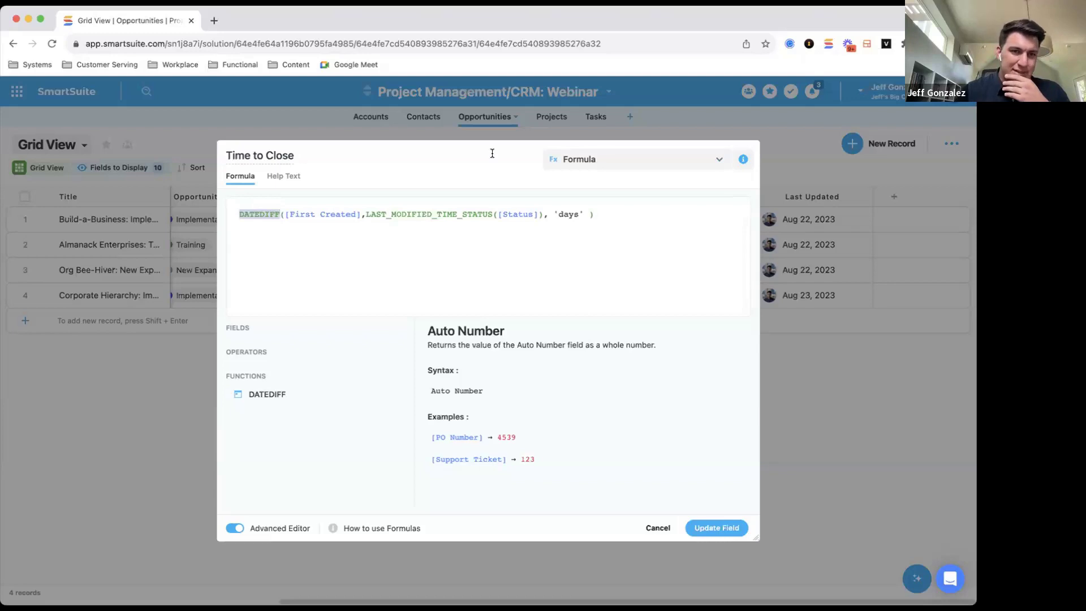
{"action": "left_click_drag", "start_coordinate": [286, 214], "coordinate": [584, 214]}
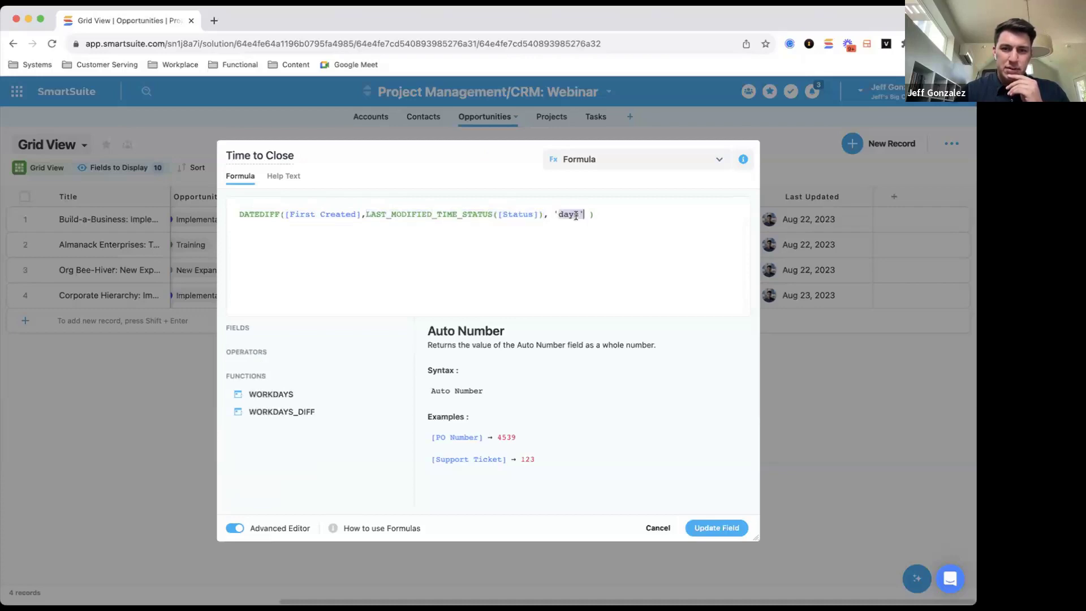
{"action": "left_click", "coordinate": [256, 213]}
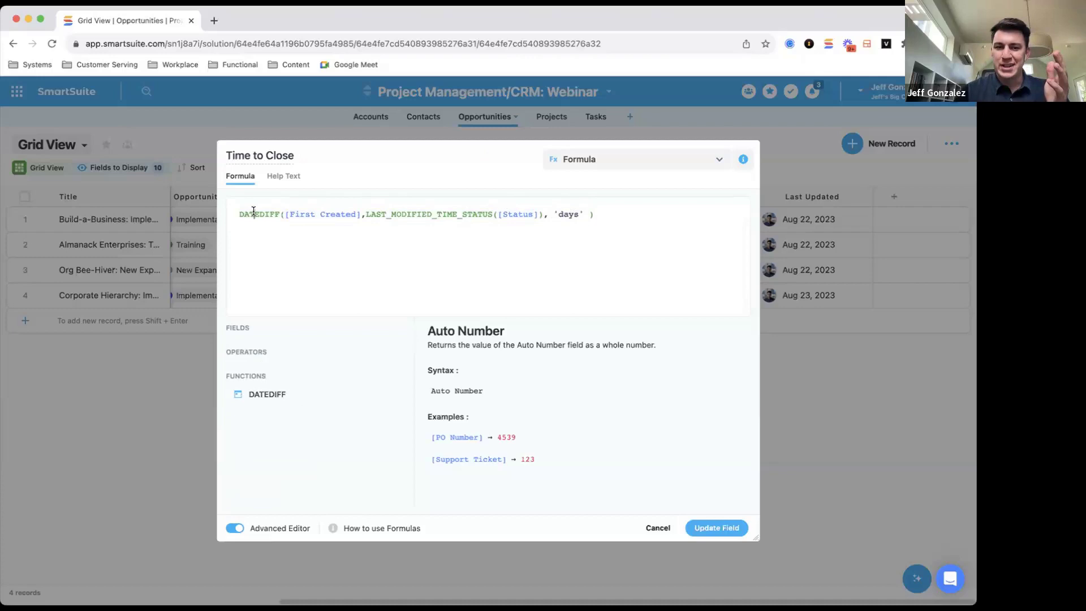
{"action": "mouse_move", "coordinate": [262, 391]}
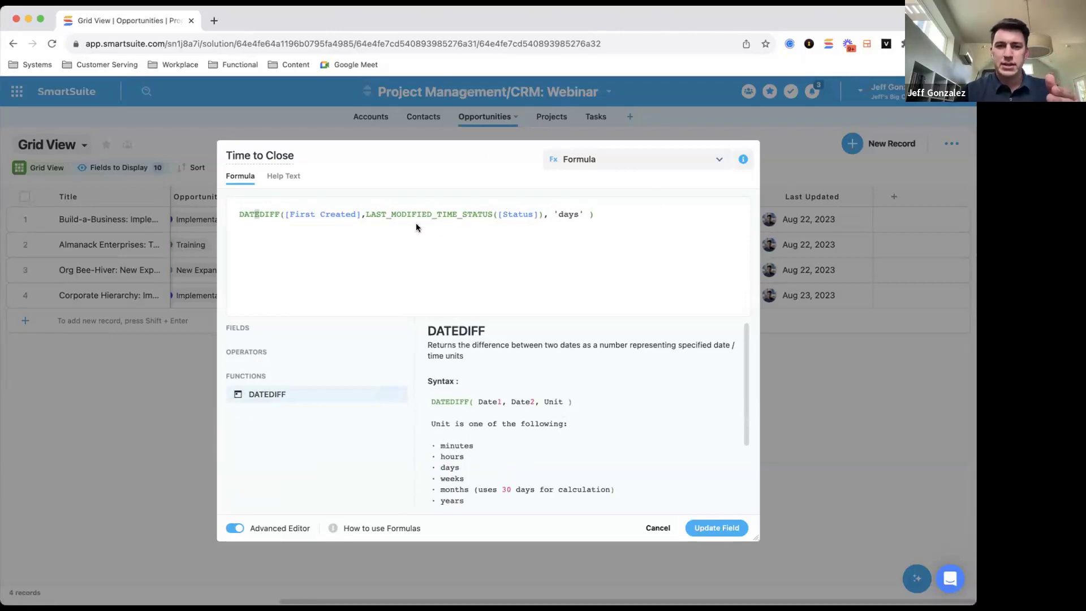
{"action": "left_click_drag", "start_coordinate": [364, 214], "coordinate": [545, 216]}
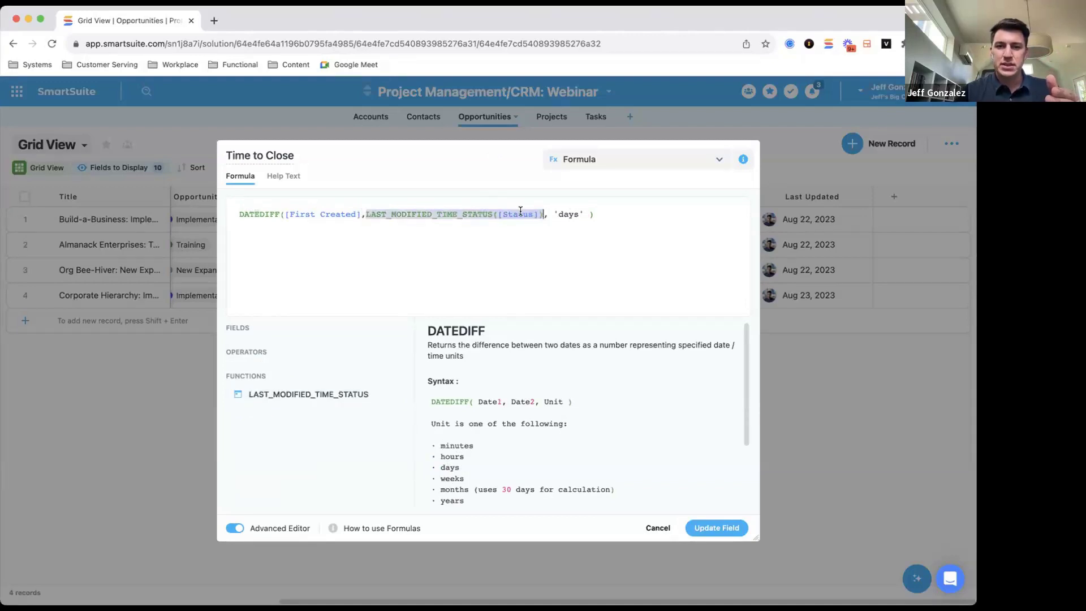
{"action": "left_click", "coordinate": [452, 216]}
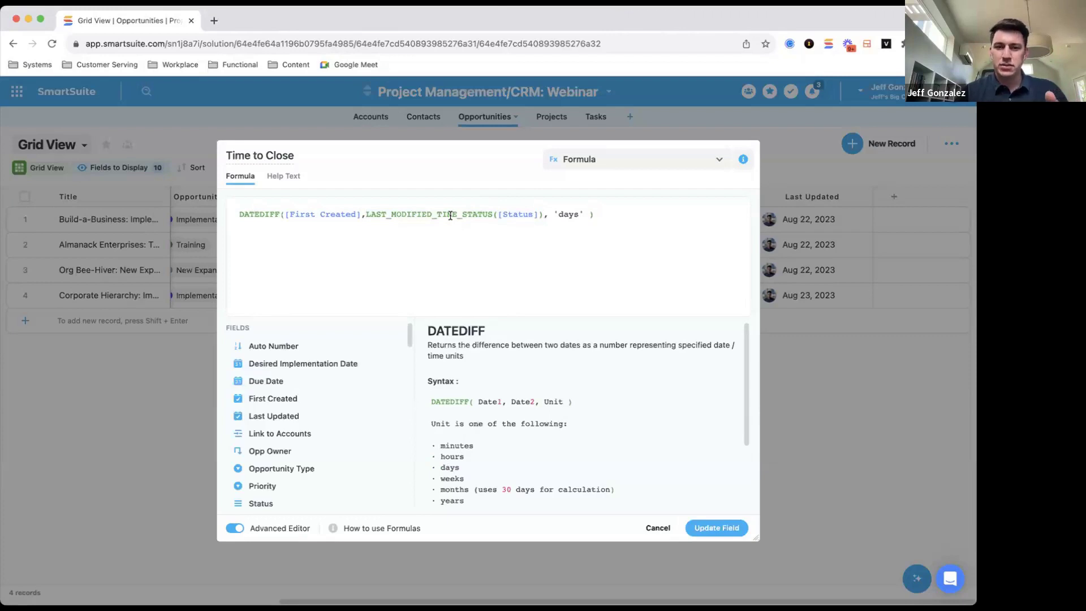
{"action": "left_click", "coordinate": [799, 169]}
Examine which Status options of the Opportunities table are marked as complete, and check the Due Date indicators.
{"action": "scroll", "coordinate": [447, 271], "scroll_direction": "left", "scroll_amount": 5}
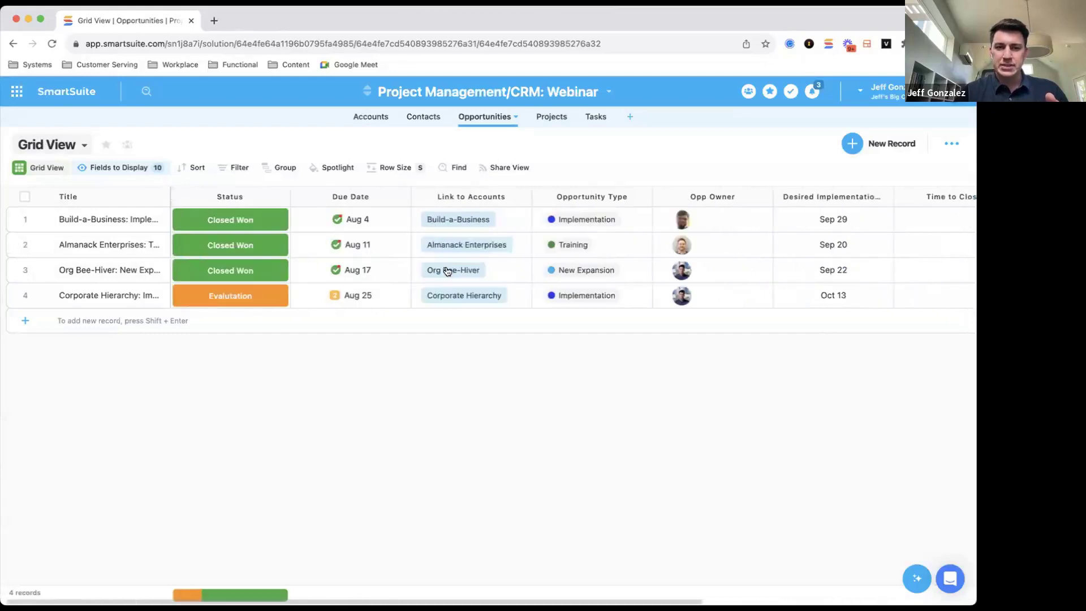
{"action": "left_click", "coordinate": [233, 196]}
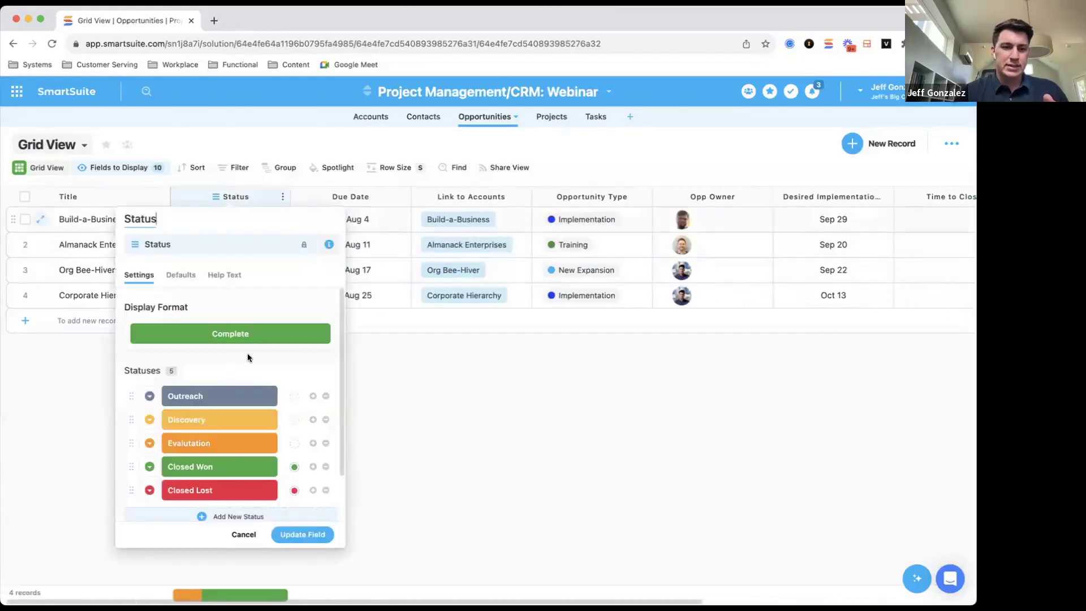
{"action": "scroll", "coordinate": [246, 353], "scroll_direction": "down", "scroll_amount": 2}
{"action": "mouse_move", "coordinate": [292, 410]}
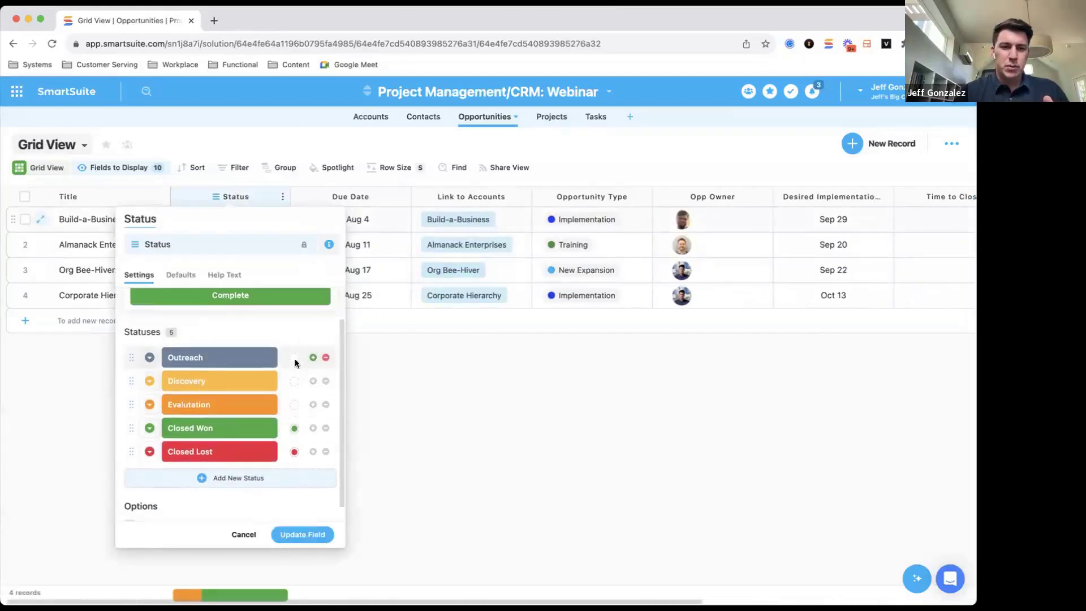
{"action": "mouse_move", "coordinate": [294, 359]}
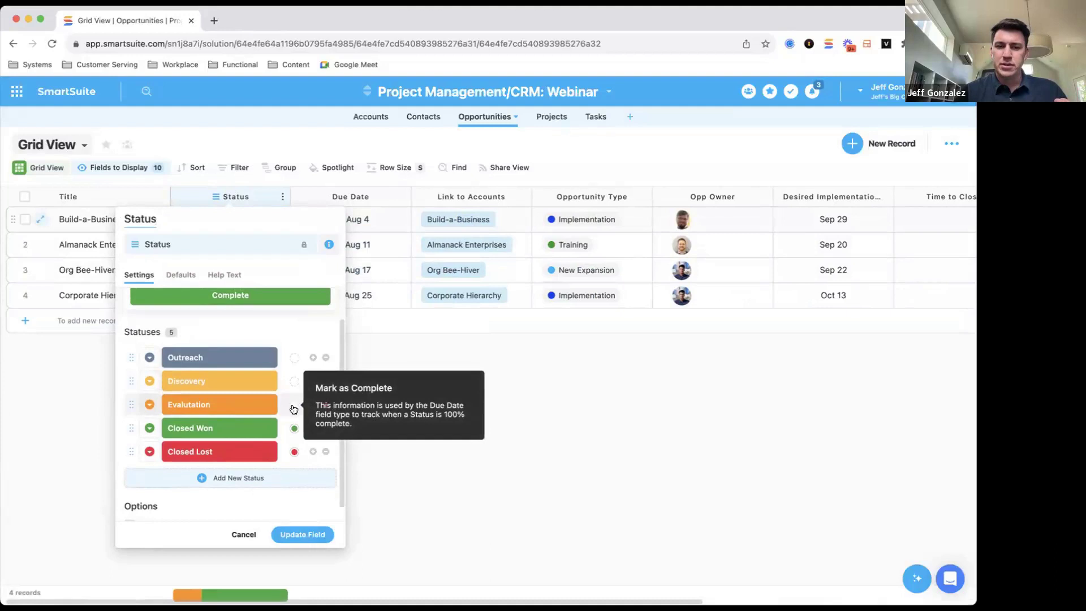
{"action": "left_click", "coordinate": [293, 429]}
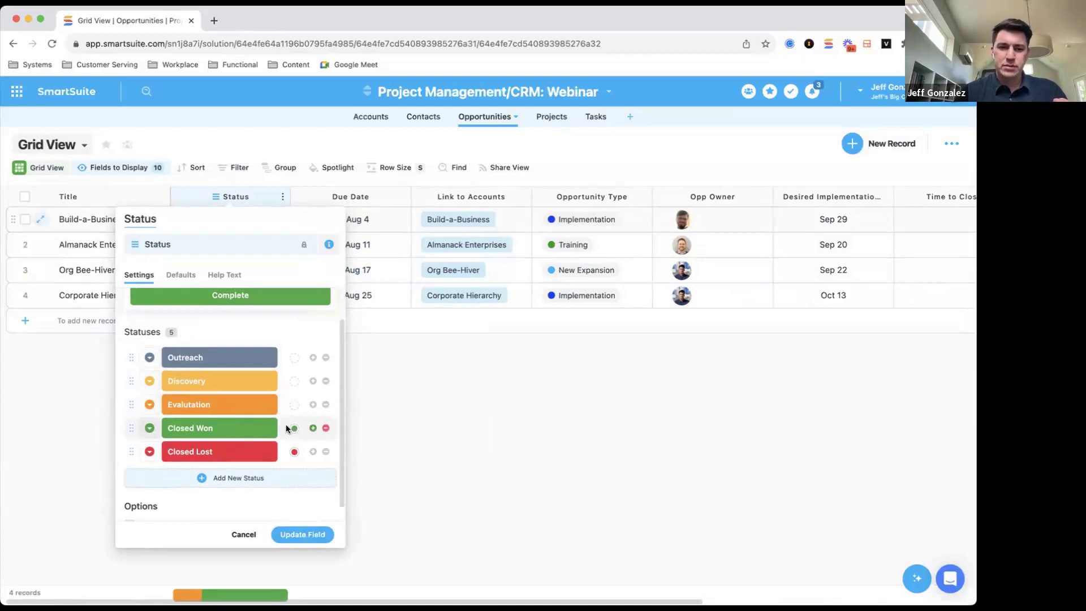
{"action": "left_click", "coordinate": [225, 403]}
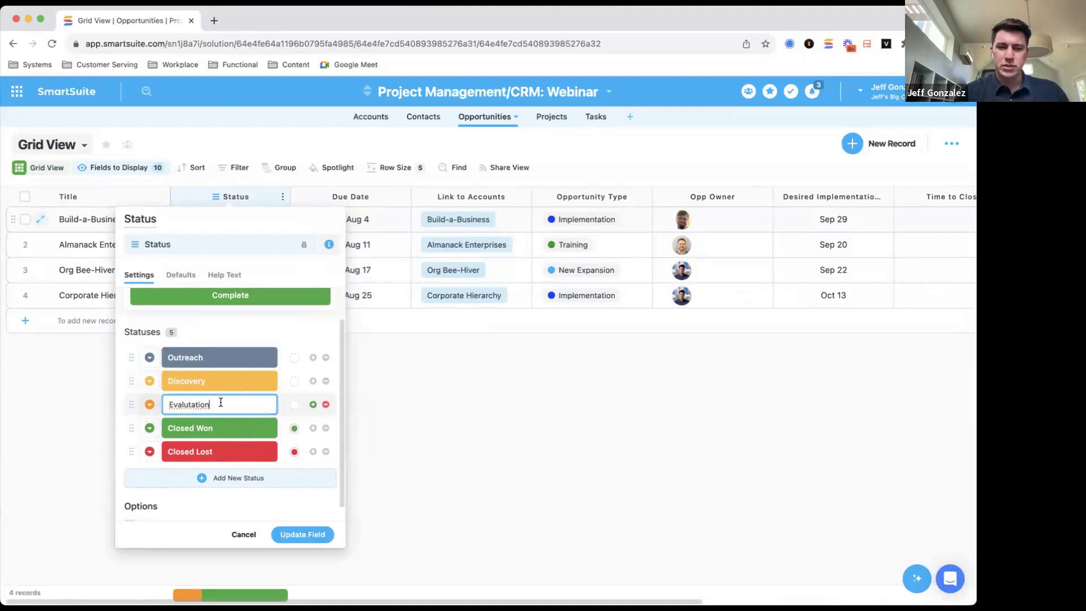
{"action": "left_click", "coordinate": [281, 322]}
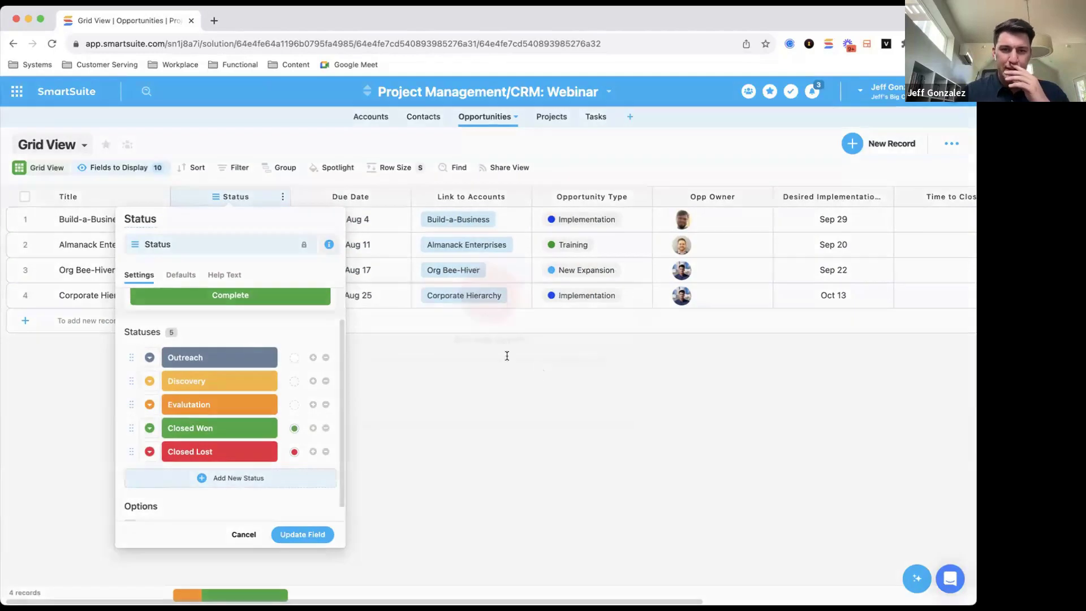
{"action": "left_click", "coordinate": [505, 357]}
{"action": "left_click", "coordinate": [446, 383]}
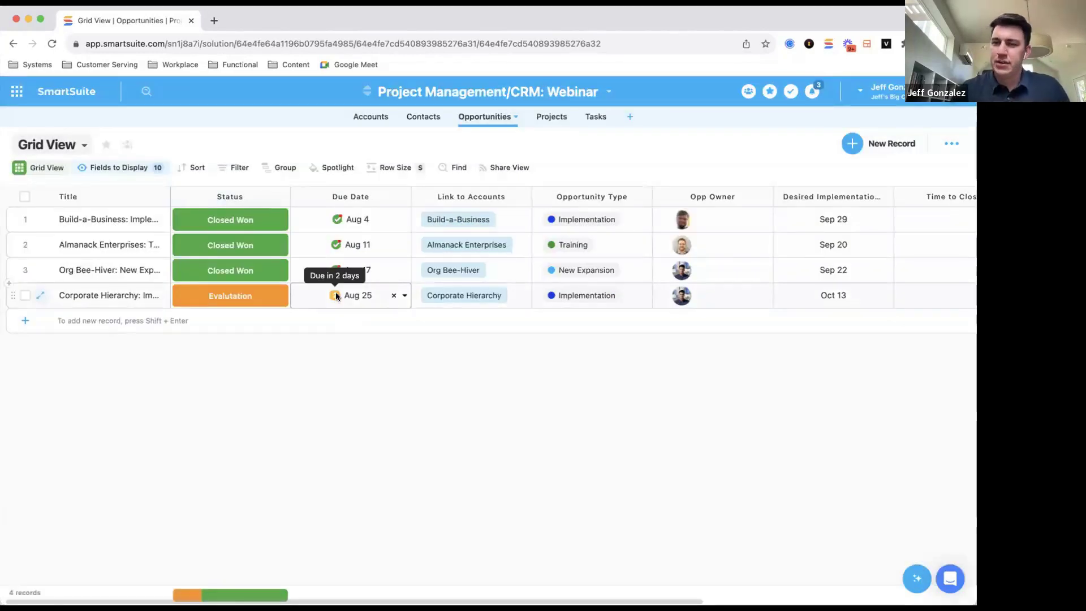
{"action": "mouse_move", "coordinate": [334, 271]}
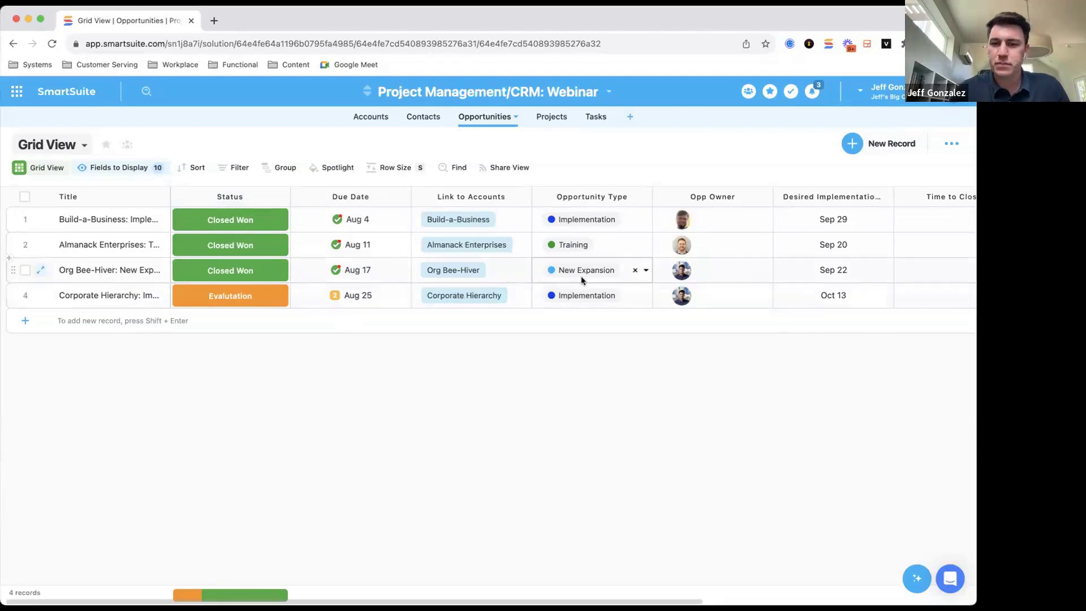
Examine the Opportunities columns across to Time to Close and First Created, and review the formula behind the Time to Close field.
{"action": "scroll", "coordinate": [581, 276], "scroll_direction": "right", "scroll_amount": 3}
{"action": "scroll", "coordinate": [582, 276], "scroll_direction": "left", "scroll_amount": 1}
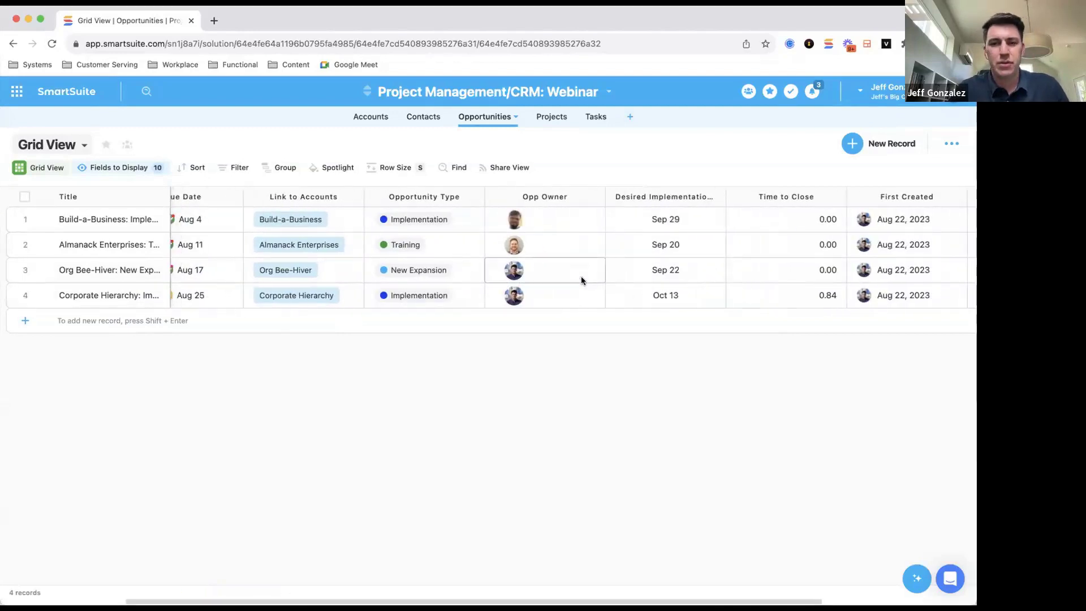
{"action": "double_click", "coordinate": [761, 195]}
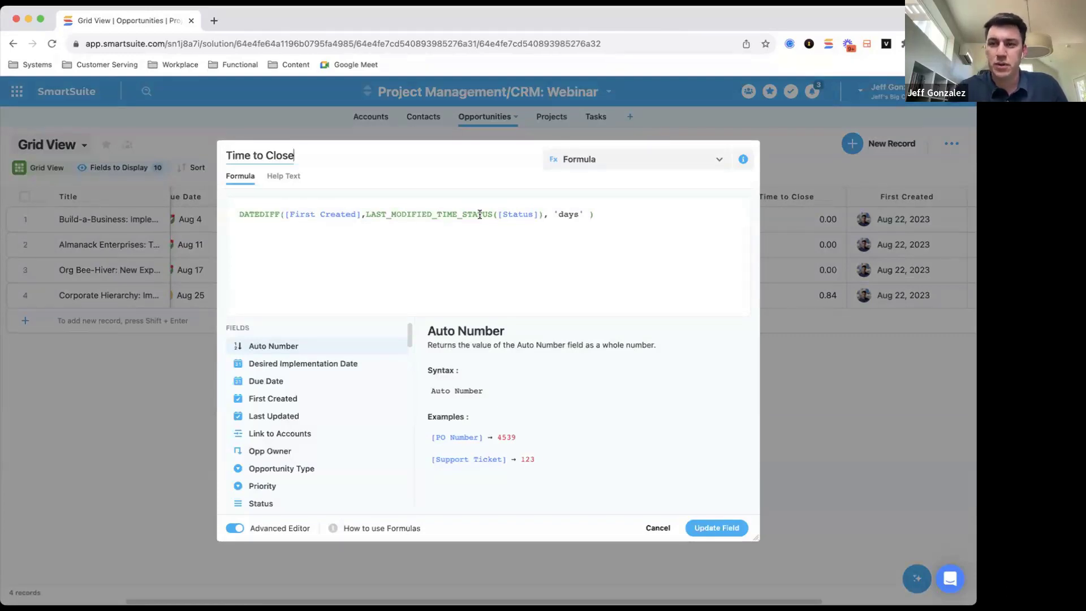
{"action": "left_click", "coordinate": [867, 352]}
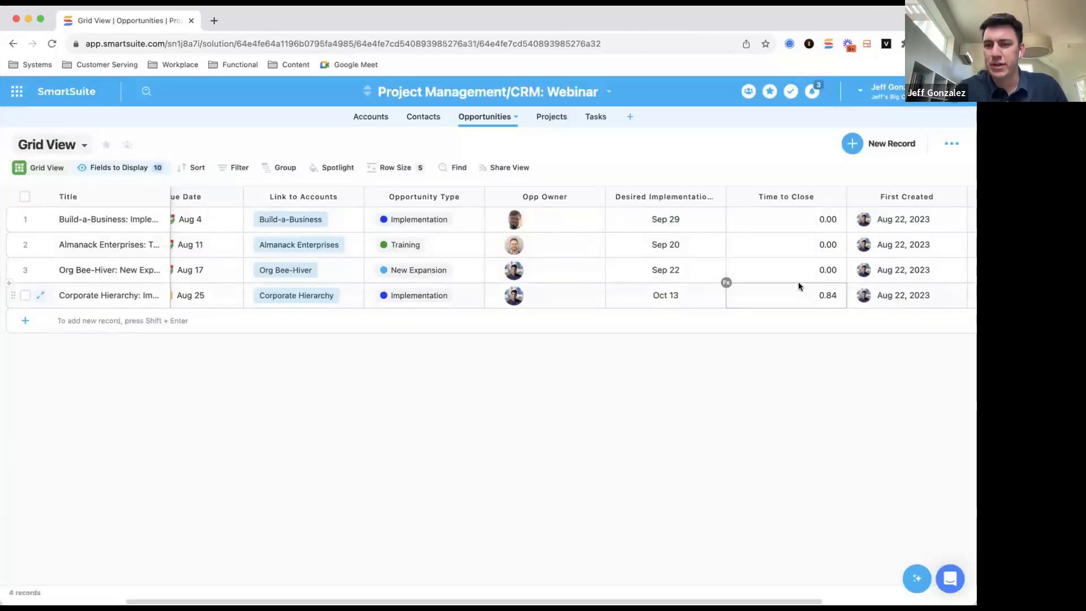
{"action": "scroll", "coordinate": [404, 295], "scroll_direction": "left", "scroll_amount": 2}
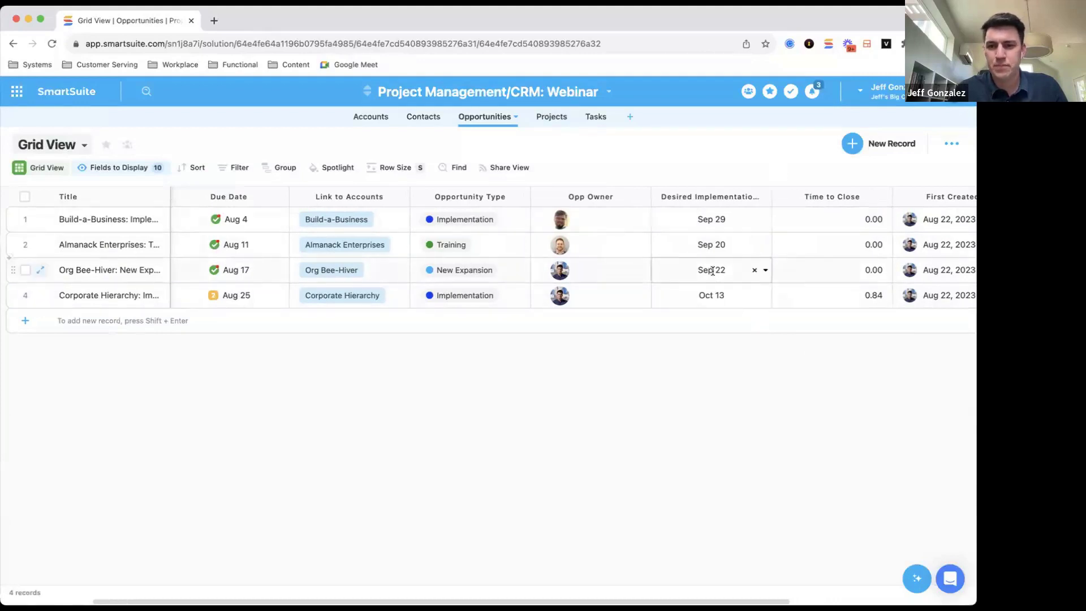
{"action": "scroll", "coordinate": [764, 269], "scroll_direction": "left", "scroll_amount": 5}
{"action": "scroll", "coordinate": [713, 275], "scroll_direction": "right", "scroll_amount": 6}
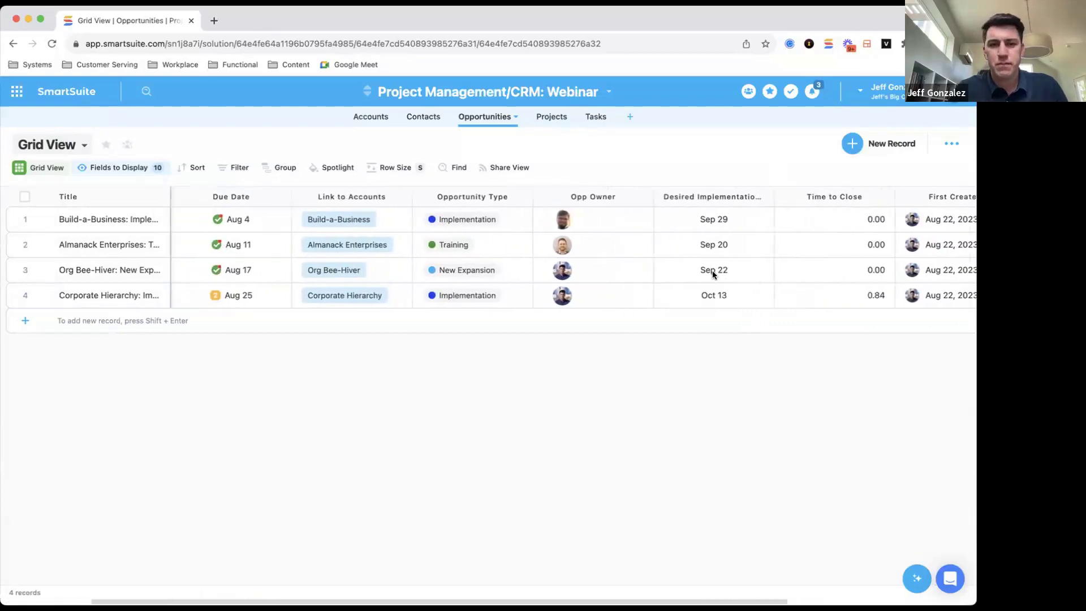
{"action": "scroll", "coordinate": [712, 274], "scroll_direction": "left", "scroll_amount": 6}
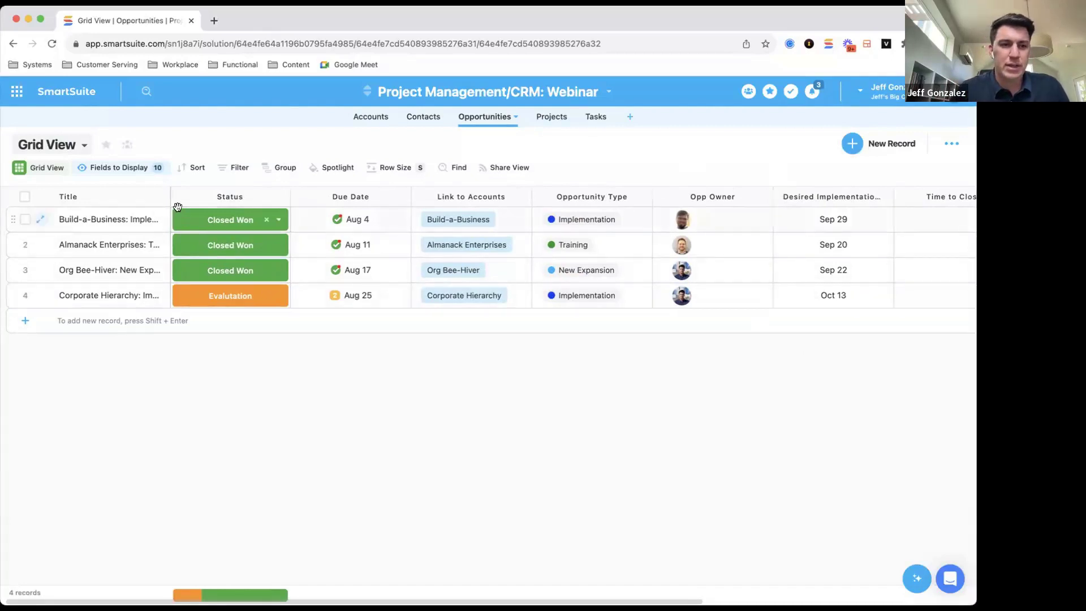
Widen the Title column to fit the full titles and set the Status of the Corporate Hierarchy: Implementation opportunity to Closed Won.
{"action": "left_click_drag", "start_coordinate": [177, 206], "coordinate": [238, 202]}
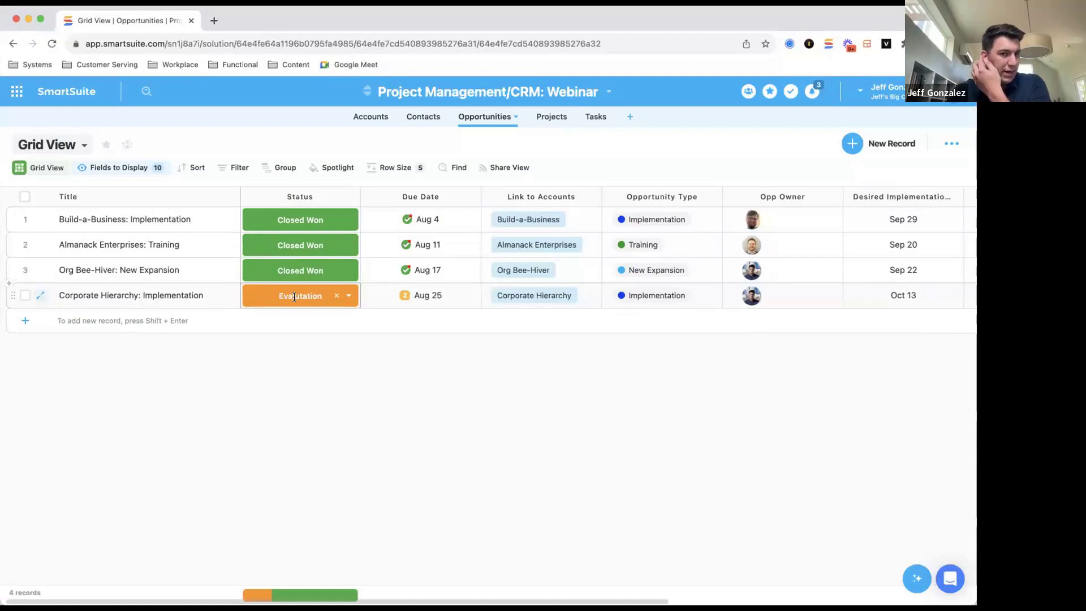
{"action": "left_click", "coordinate": [348, 295]}
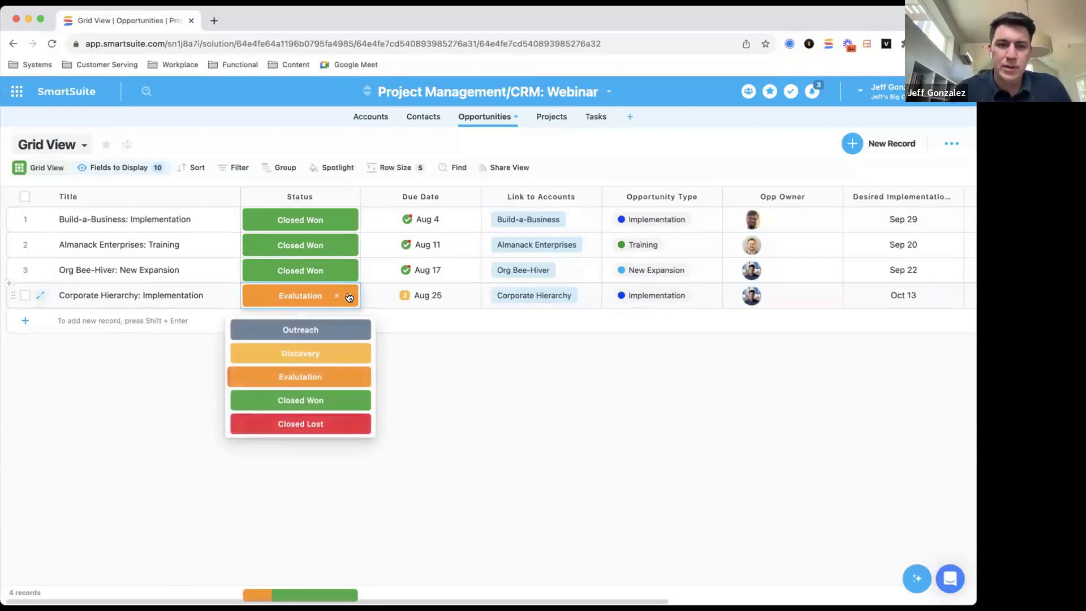
{"action": "left_click", "coordinate": [315, 400]}
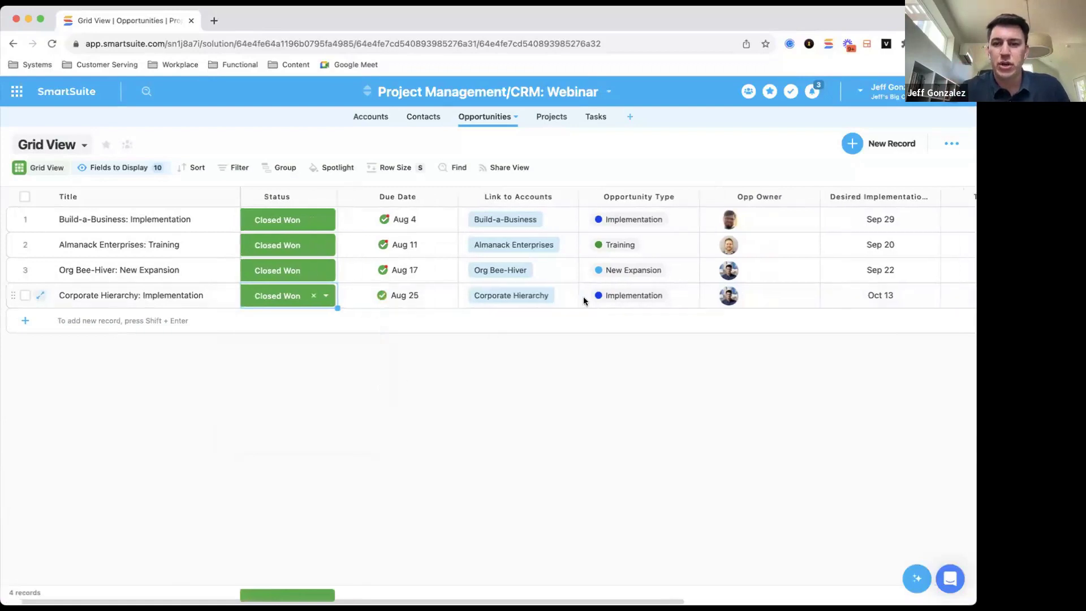
Check the Time to Close and Last Updated values of the opportunities, and look through the fields available for display.
{"action": "scroll", "coordinate": [583, 296], "scroll_direction": "right", "scroll_amount": 10}
{"action": "left_click", "coordinate": [99, 169]}
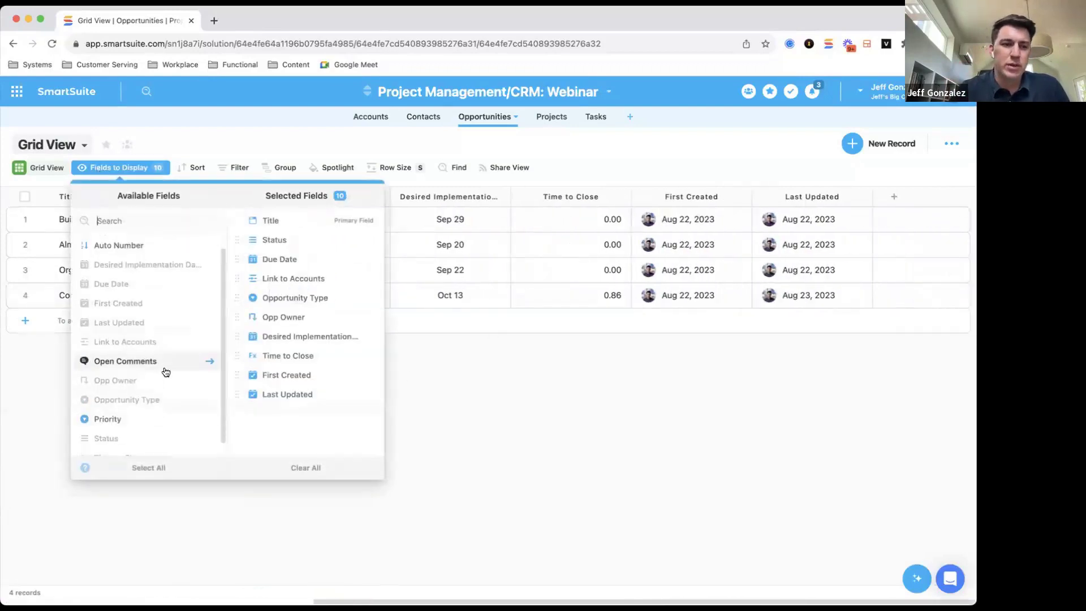
{"action": "scroll", "coordinate": [164, 367], "scroll_direction": "up", "scroll_amount": 1}
{"action": "left_click", "coordinate": [477, 401]}
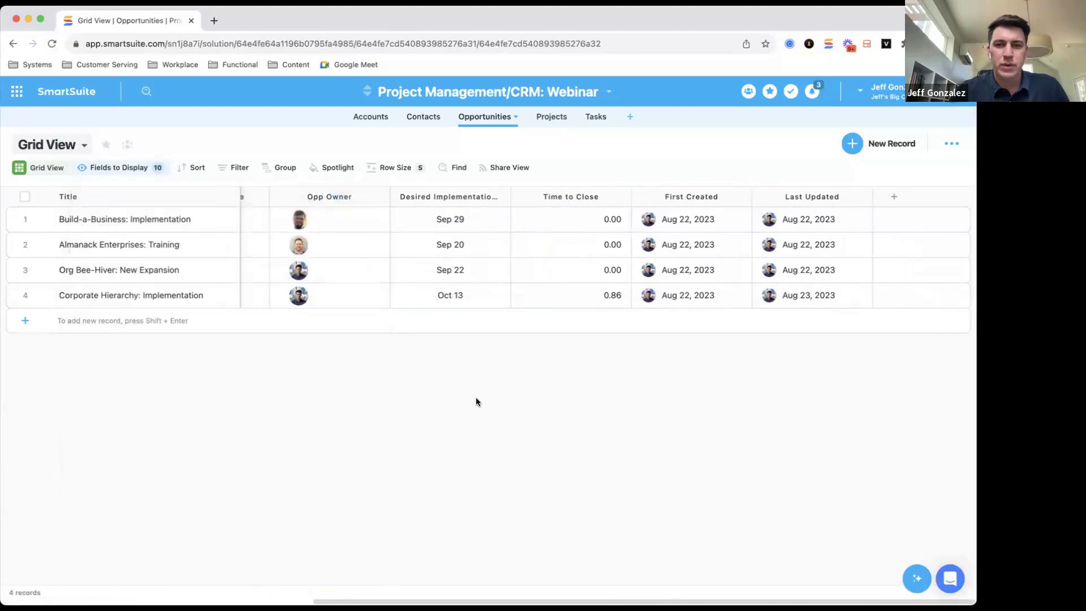
{"action": "scroll", "coordinate": [485, 293], "scroll_direction": "left", "scroll_amount": 6}
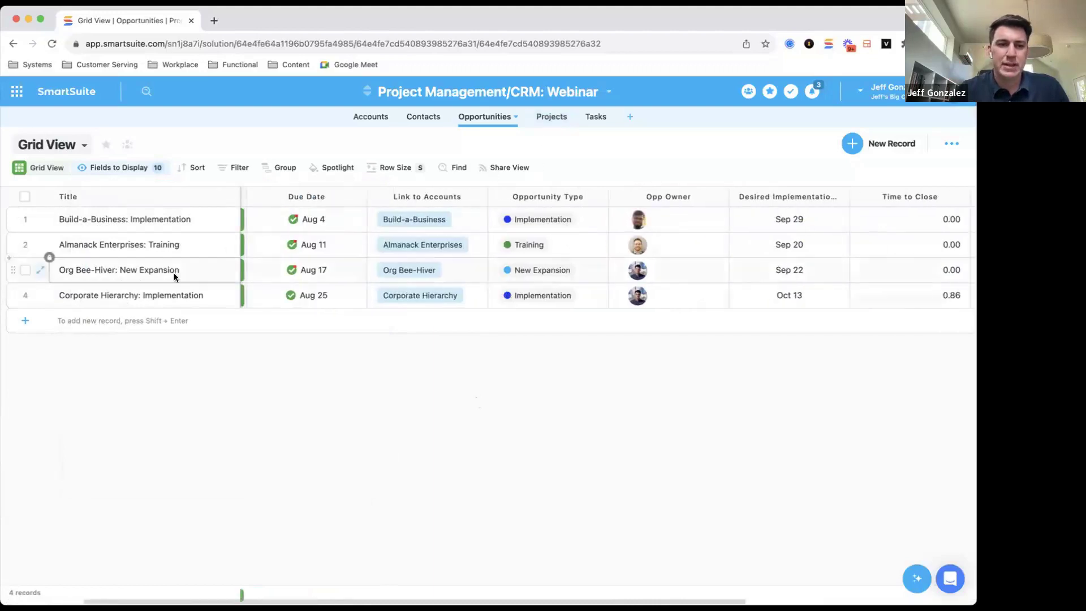
Inspect the Corporate Hierarchy project without a Type in Projects, and widen the Desired Implementation Date column in Opportunities to fit its heading.
{"action": "left_click", "coordinate": [544, 117]}
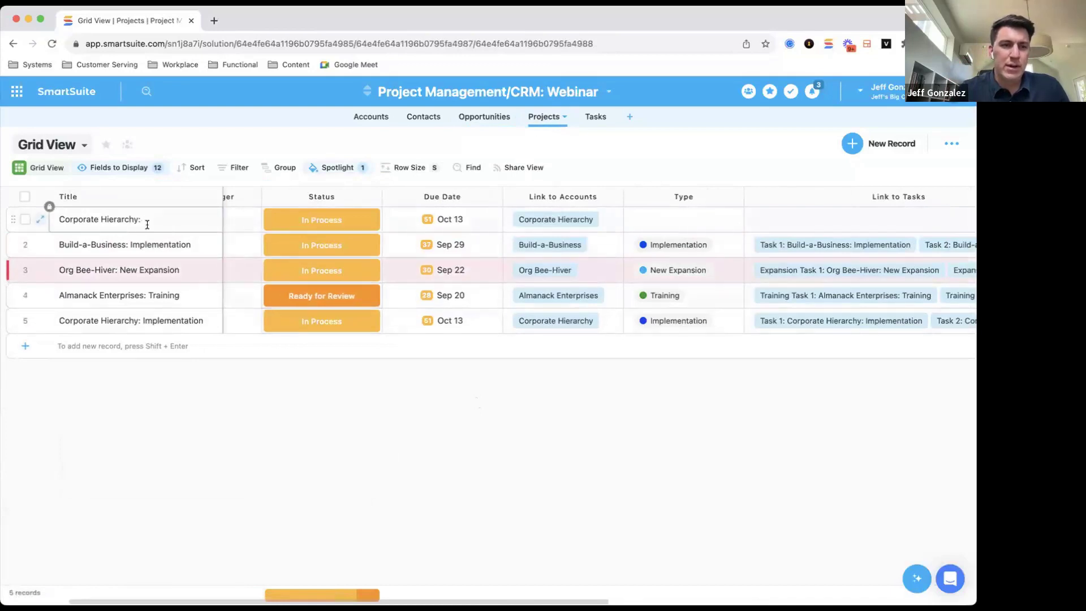
{"action": "scroll", "coordinate": [256, 224], "scroll_direction": "left", "scroll_amount": 3}
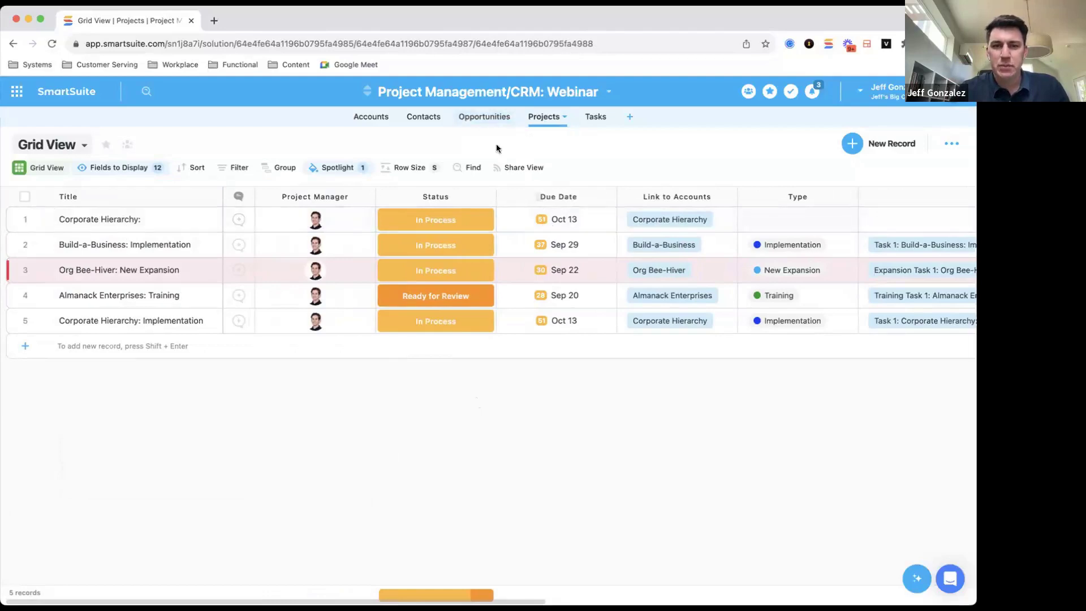
{"action": "left_click", "coordinate": [484, 116]}
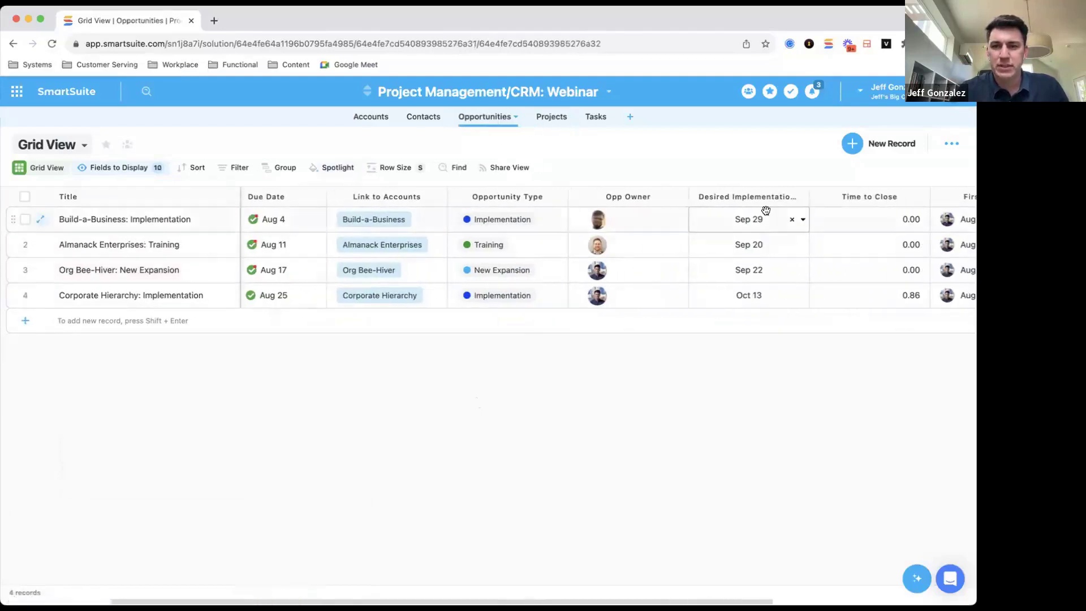
{"action": "left_click_drag", "start_coordinate": [810, 197], "coordinate": [856, 197]}
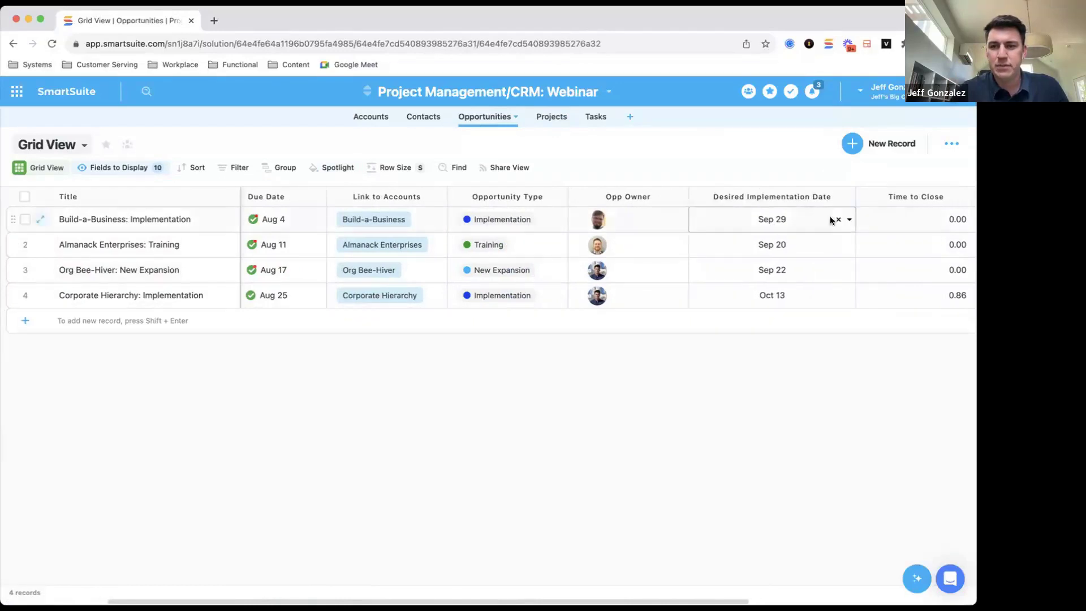
Review the account linked to the Corporate Hierarchy project that has no Type, and set that project's Type to Implementation.
{"action": "left_click", "coordinate": [541, 117]}
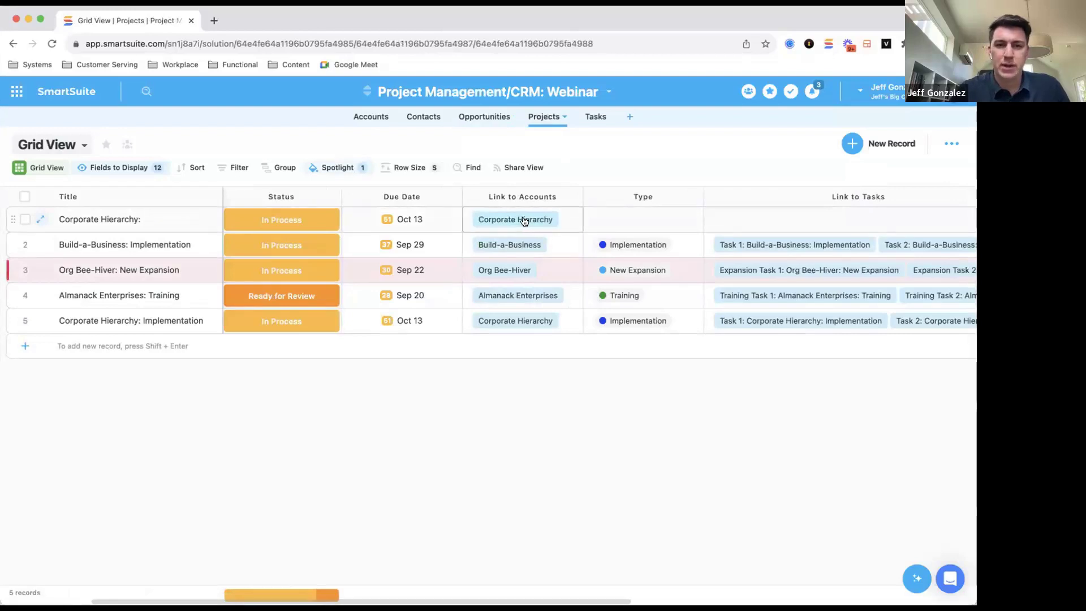
{"action": "left_click", "coordinate": [613, 220]}
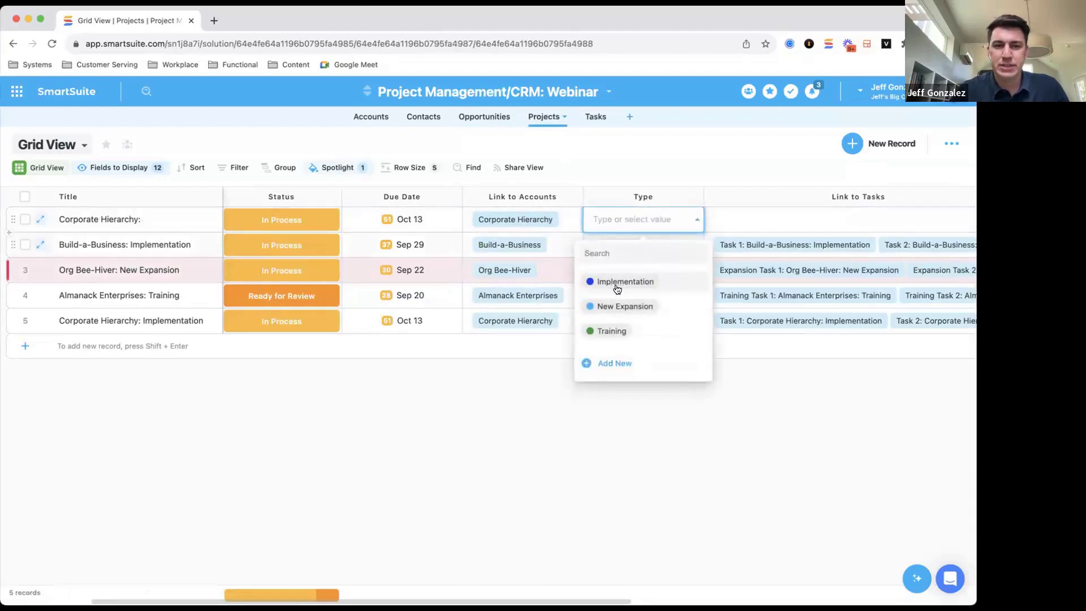
{"action": "left_click", "coordinate": [512, 218]}
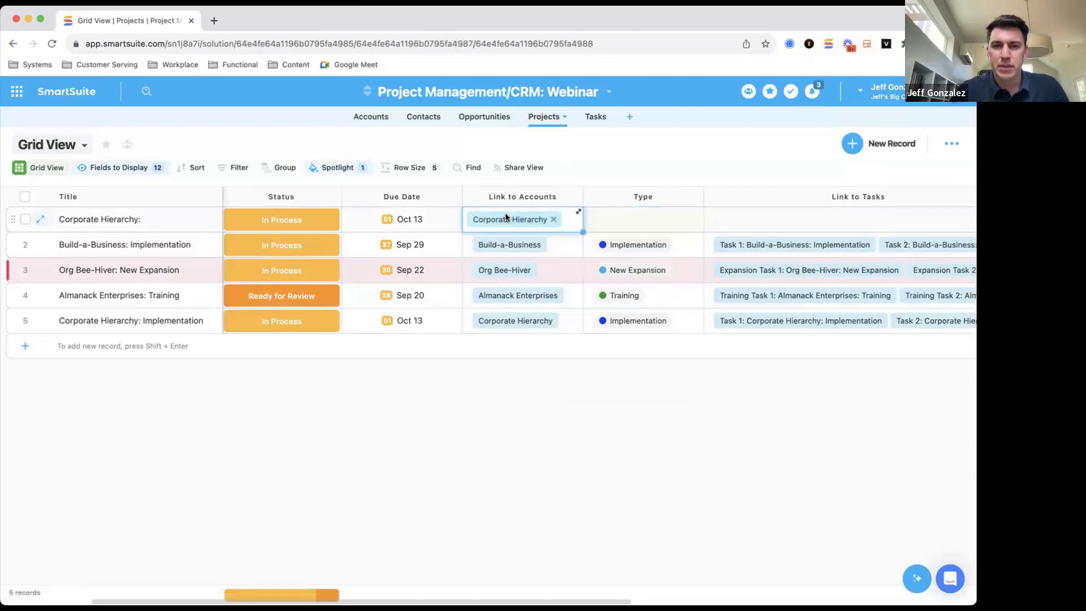
{"action": "scroll", "coordinate": [473, 238], "scroll_direction": "down", "scroll_amount": 1}
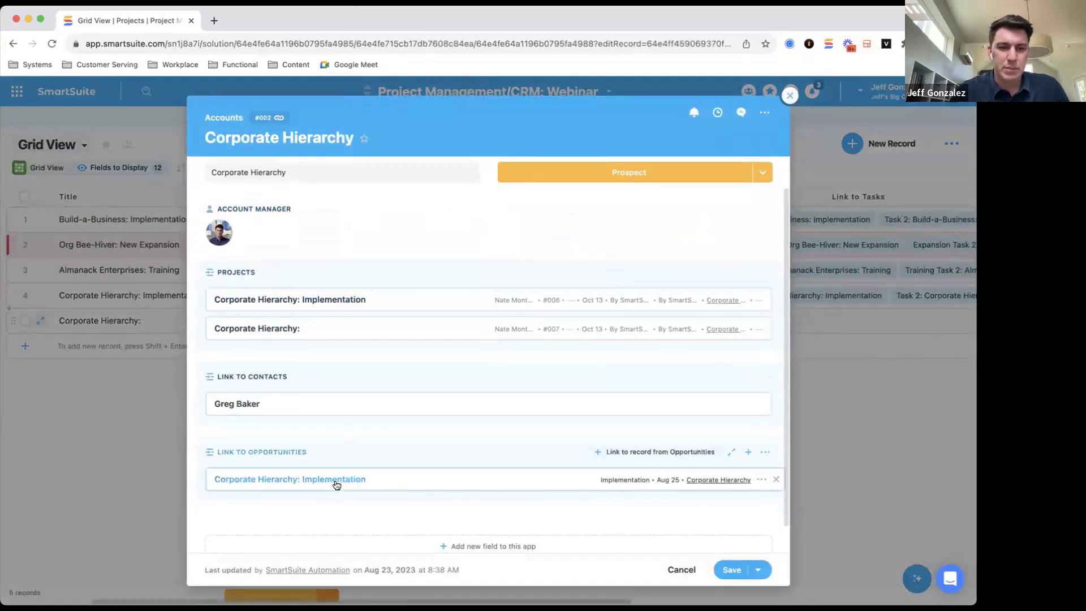
{"action": "left_click", "coordinate": [167, 471]}
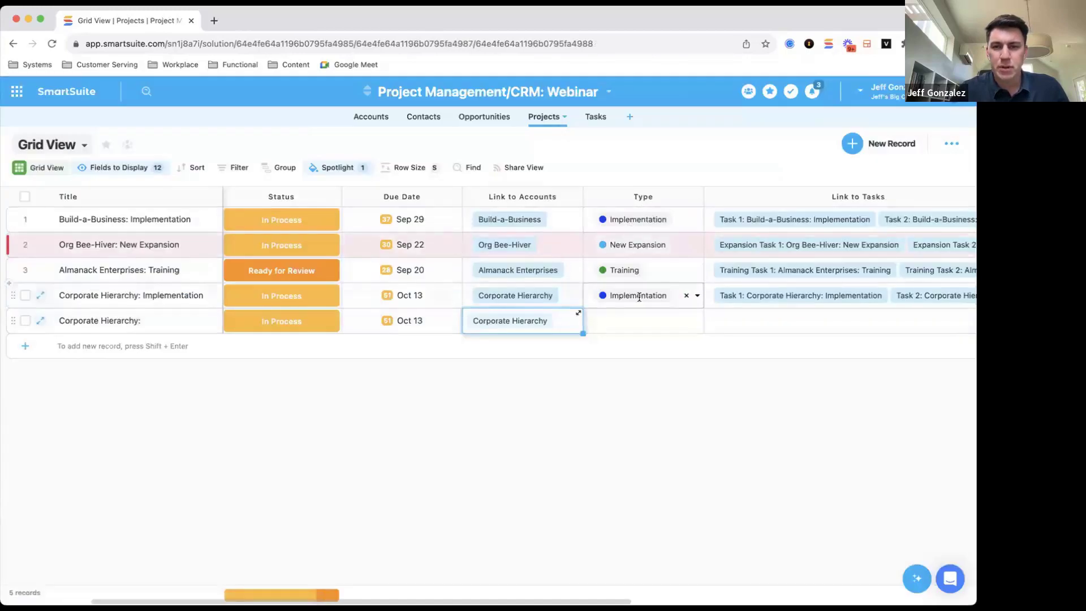
{"action": "left_click", "coordinate": [629, 316]}
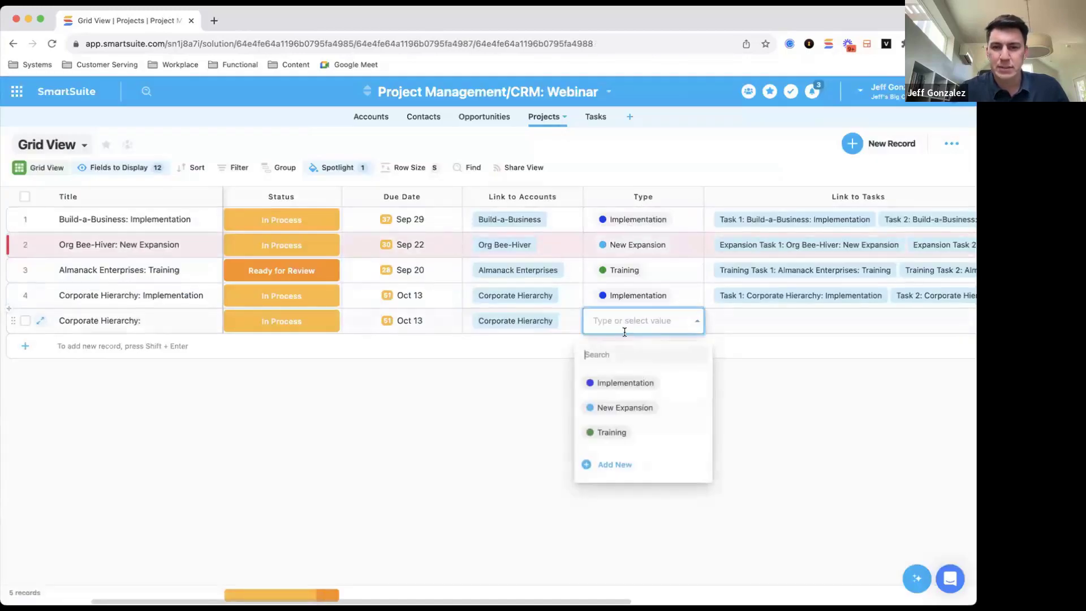
{"action": "left_click", "coordinate": [609, 386]}
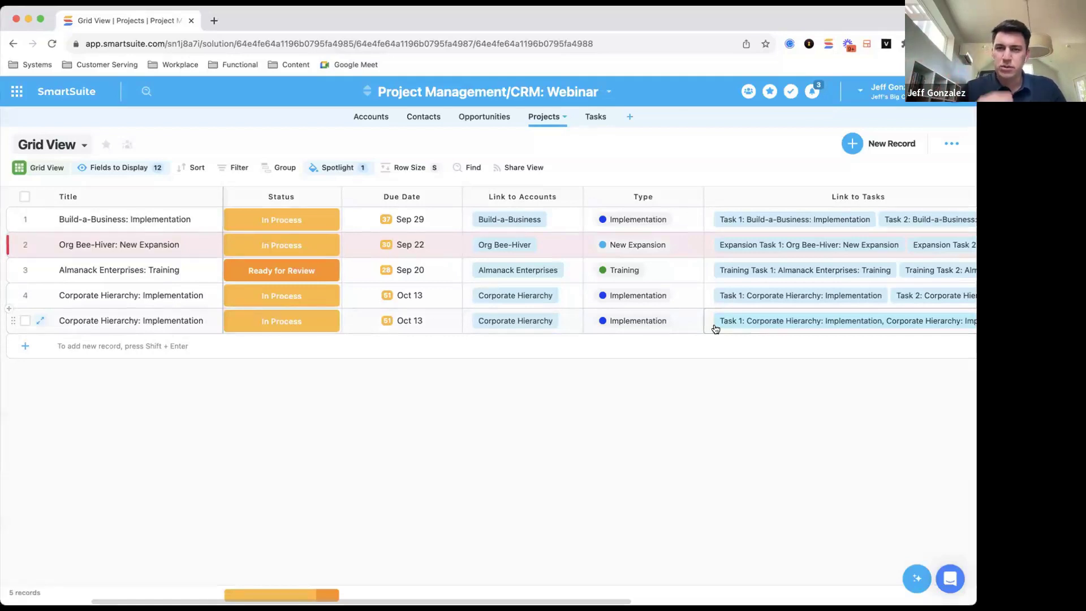
Examine the solution's automations, including the trigger and the create-record action of Opp CW -> Create Project, without changing them.
{"action": "left_click", "coordinate": [589, 101]}
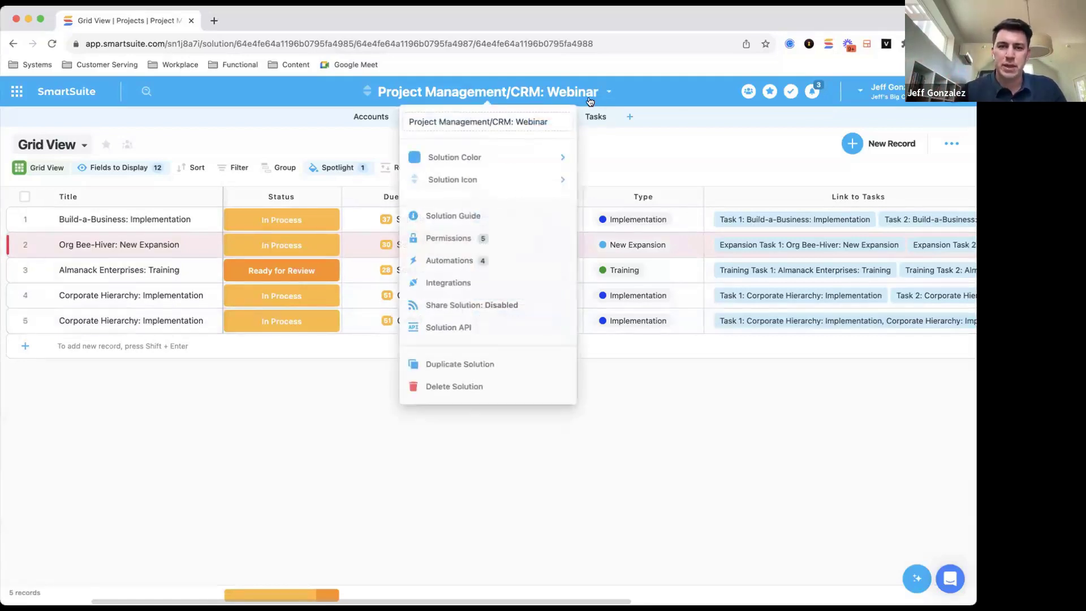
{"action": "left_click", "coordinate": [459, 260]}
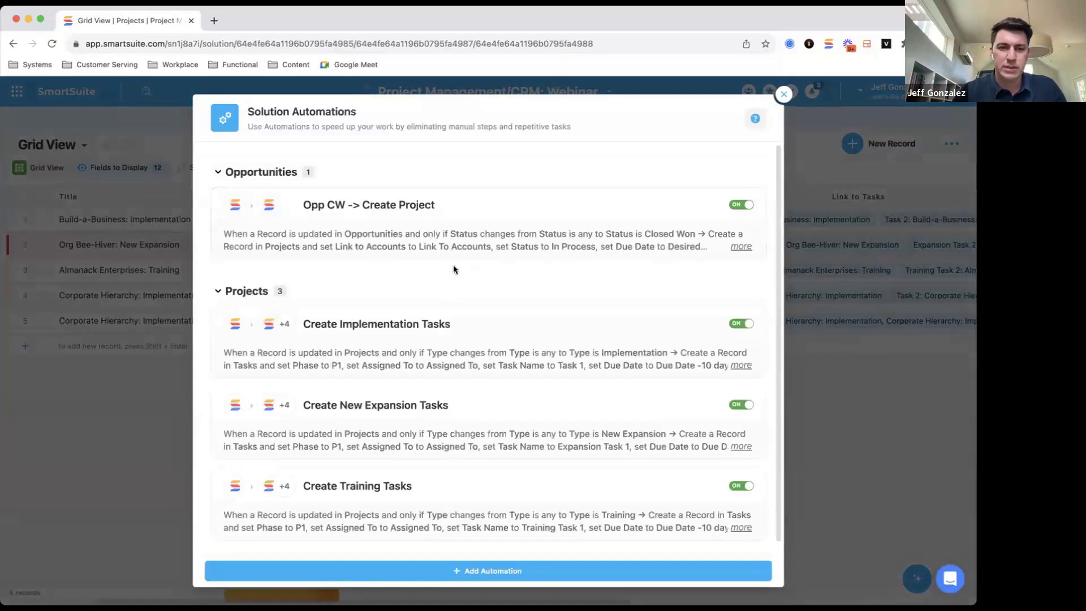
{"action": "left_click", "coordinate": [453, 250]}
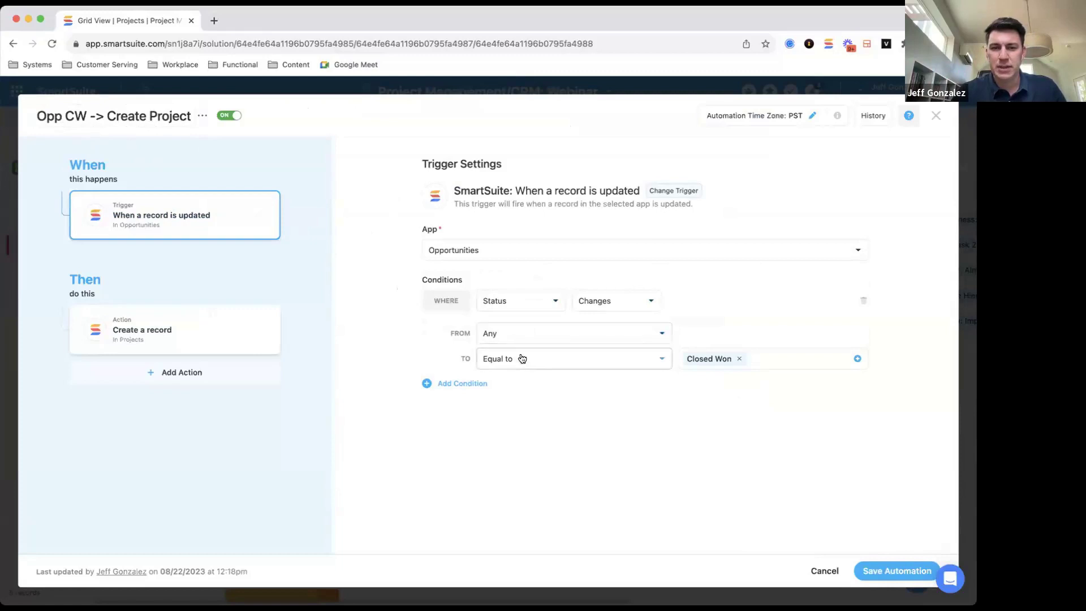
{"action": "left_click", "coordinate": [204, 323]}
{"action": "scroll", "coordinate": [405, 362], "scroll_direction": "down", "scroll_amount": 2}
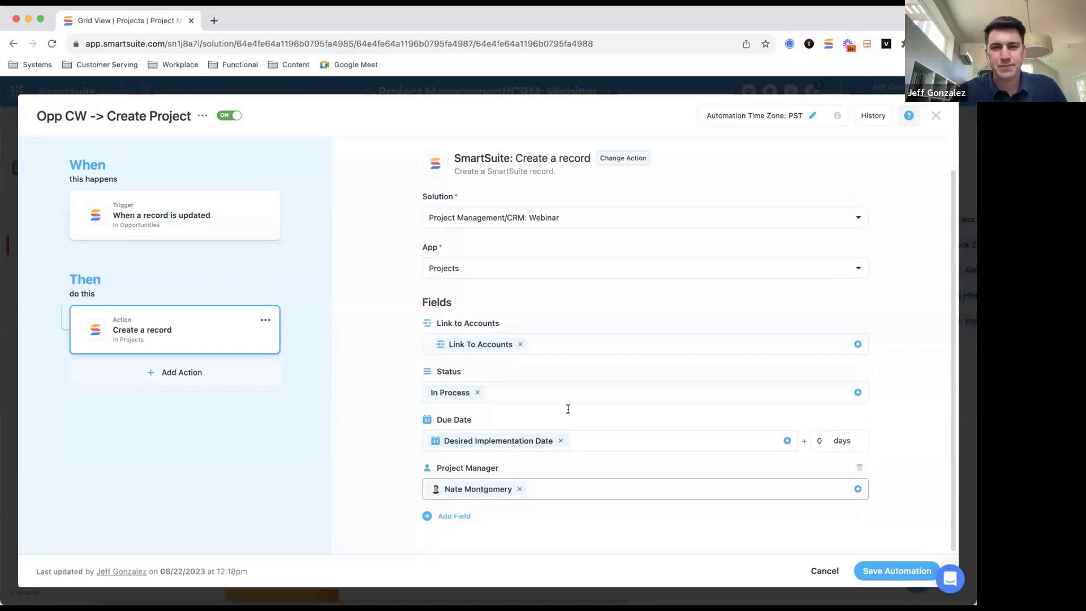
{"action": "left_click", "coordinate": [936, 115]}
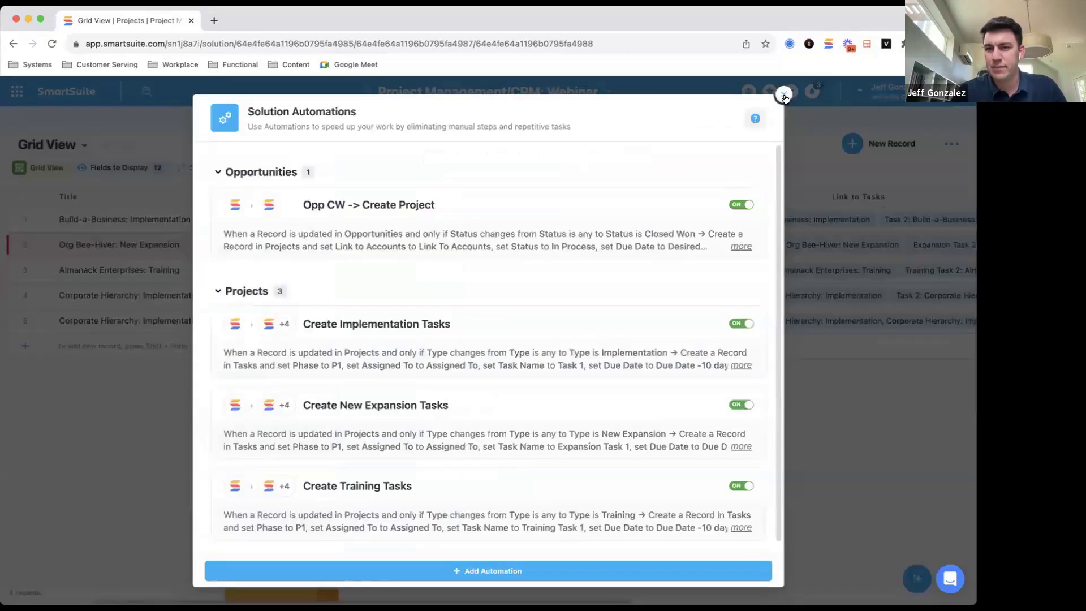
{"action": "left_click", "coordinate": [784, 96]}
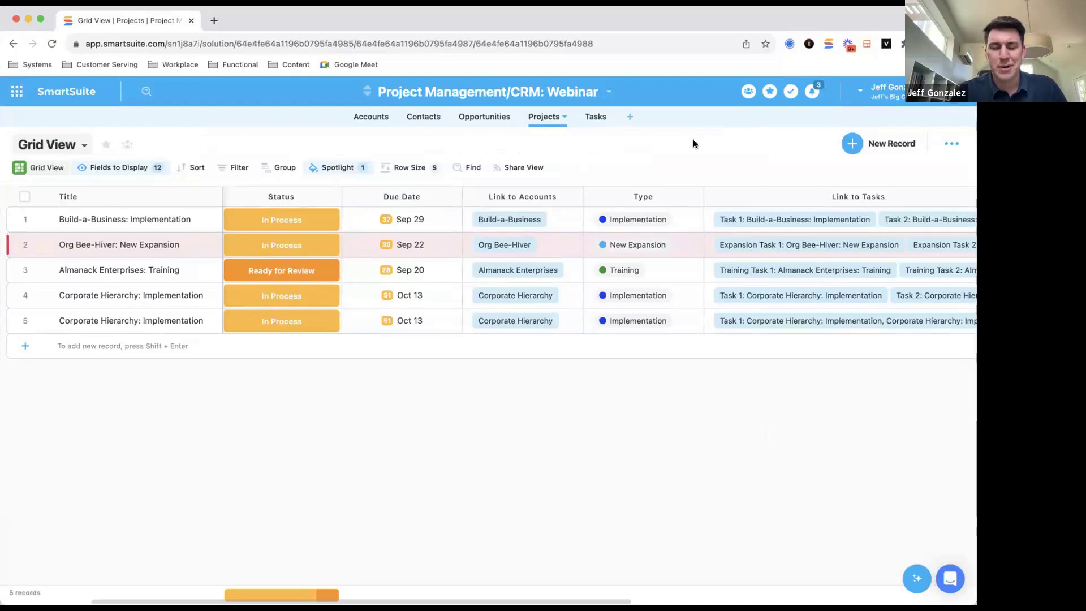
Compare the Opportunities and Projects tables by switching between them, finishing on Opportunities.
{"action": "left_click", "coordinate": [464, 120]}
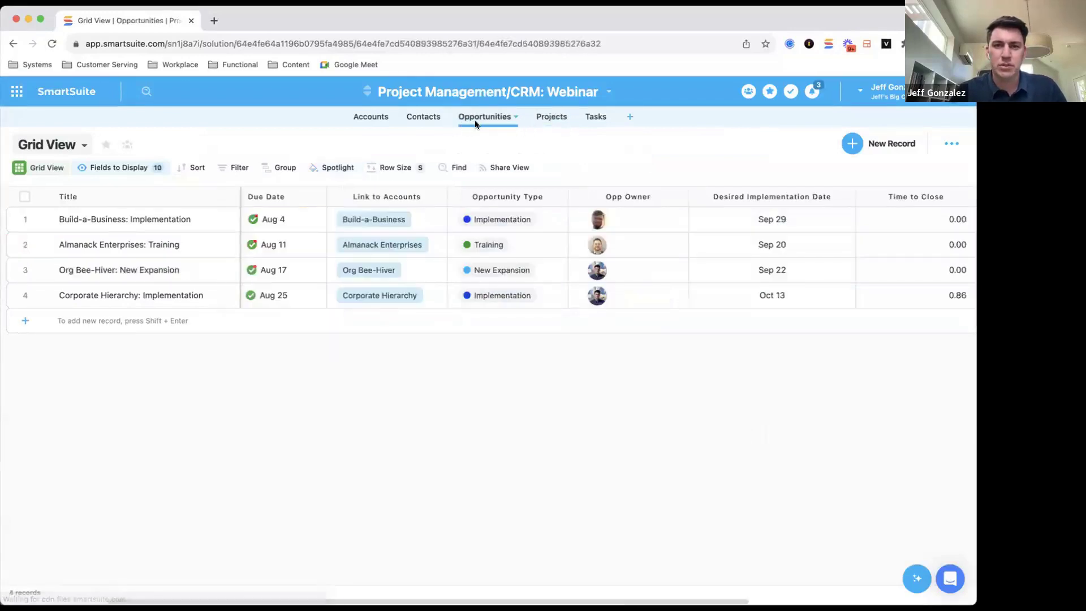
{"action": "left_click", "coordinate": [542, 119]}
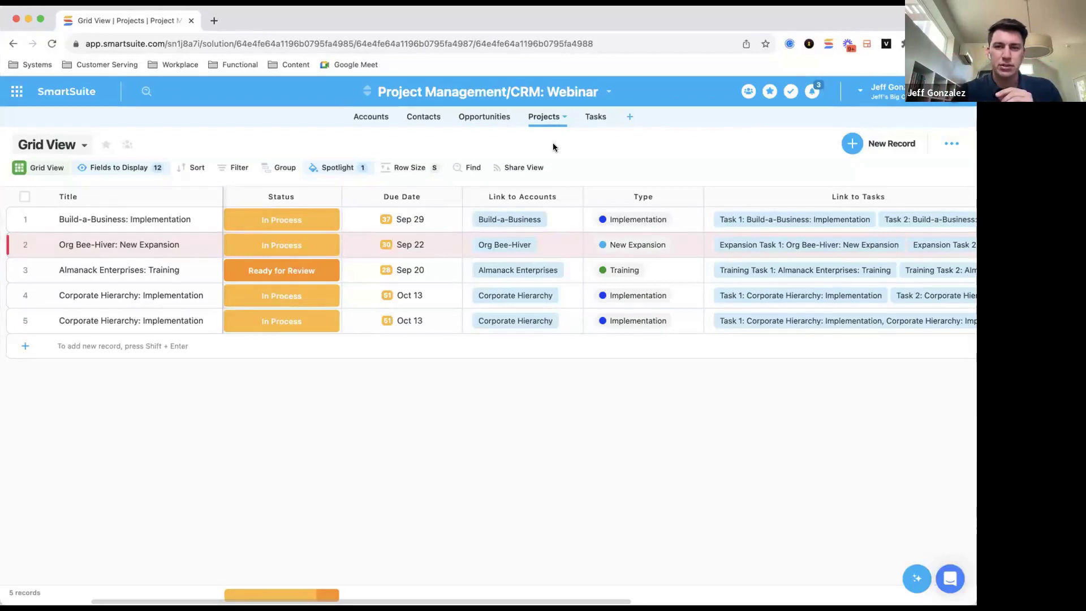
{"action": "left_click", "coordinate": [484, 117]}
{"action": "left_click", "coordinate": [547, 120]}
{"action": "left_click", "coordinate": [479, 116]}
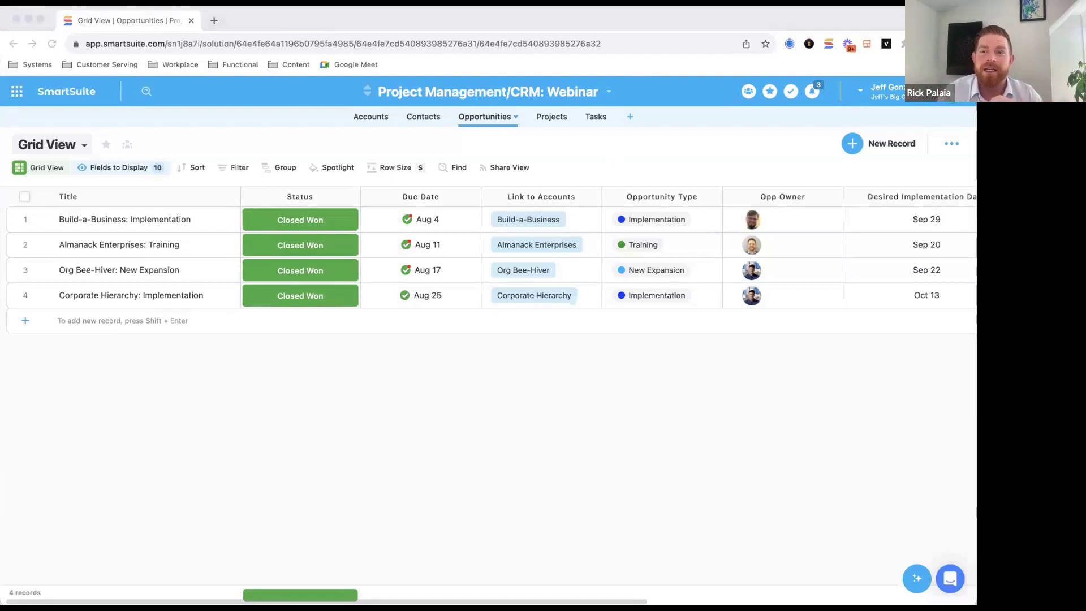
Open the Build-a-Business: Implementation opportunity and show its activity history.
{"action": "left_click", "coordinate": [549, 153]}
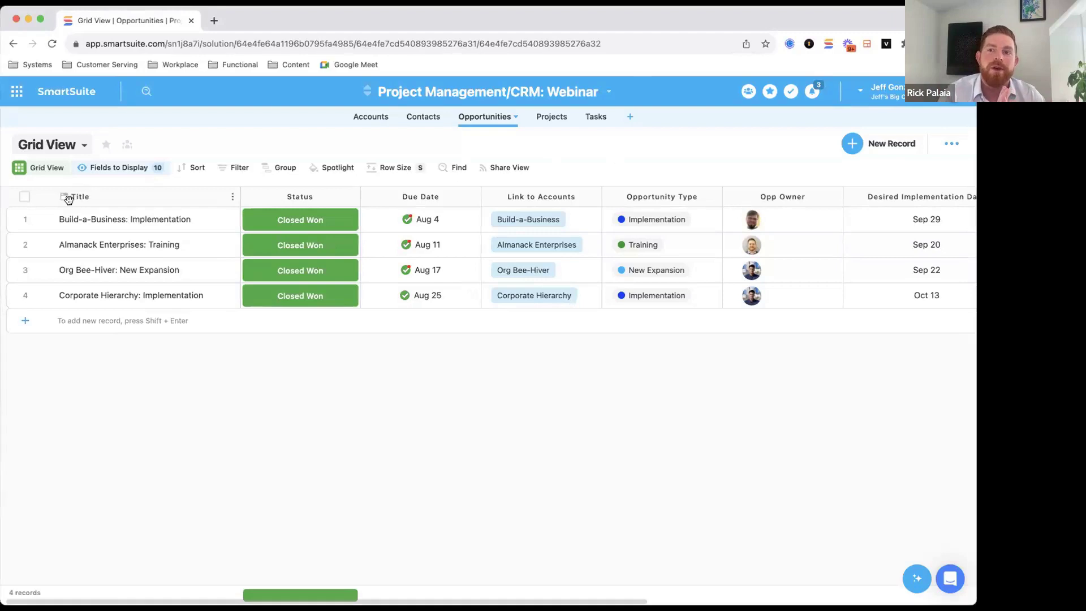
{"action": "left_click", "coordinate": [37, 221]}
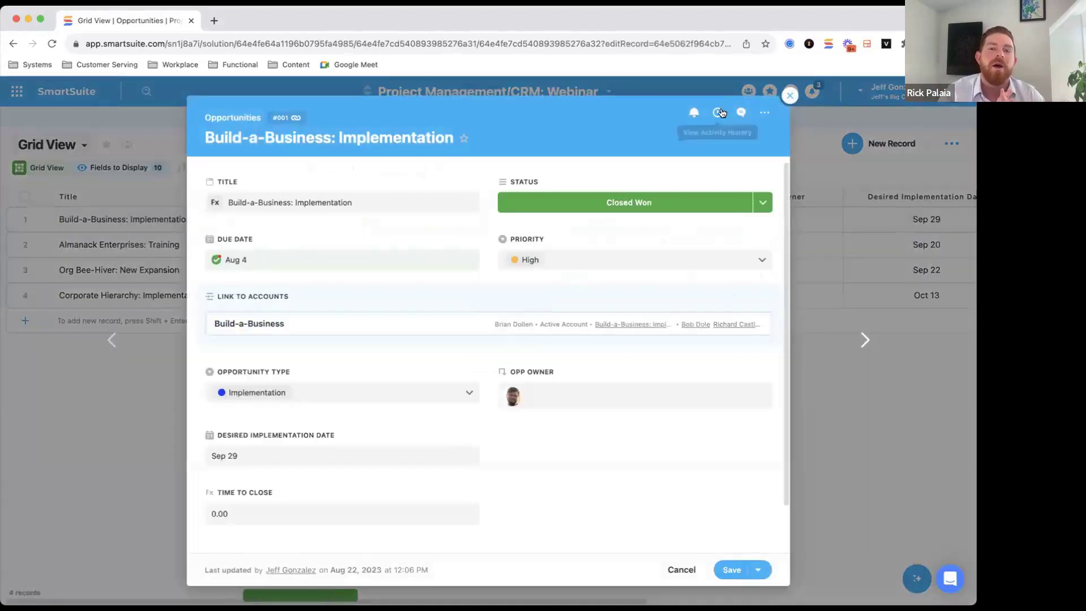
{"action": "left_click", "coordinate": [720, 113]}
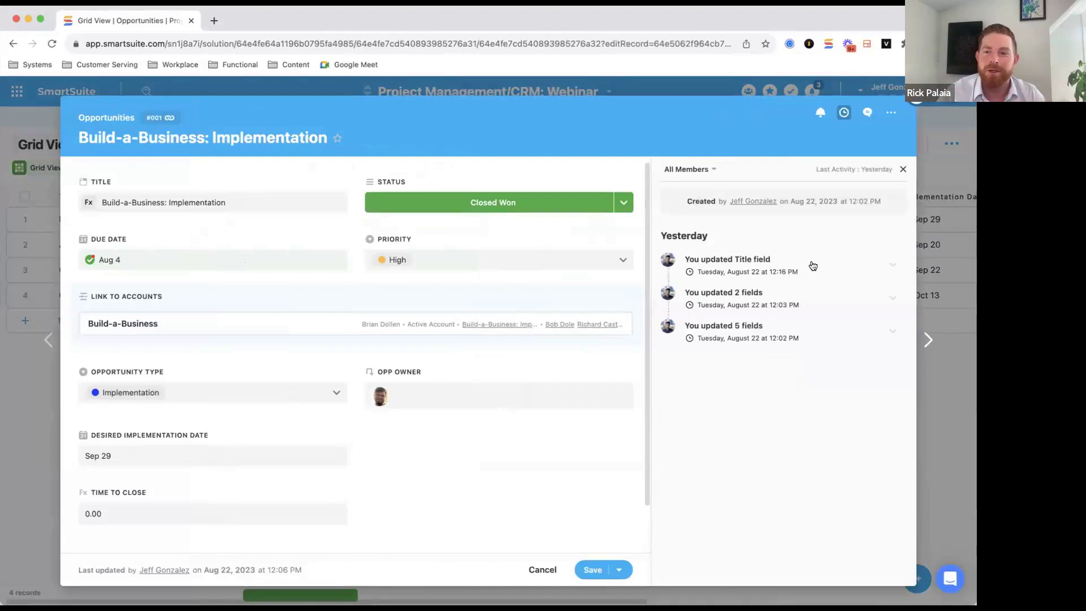
Expand and review each logged field update in the Build-a-Business: Implementation opportunity's activity history, then close the record.
{"action": "left_click", "coordinate": [813, 266]}
{"action": "left_click", "coordinate": [791, 347]}
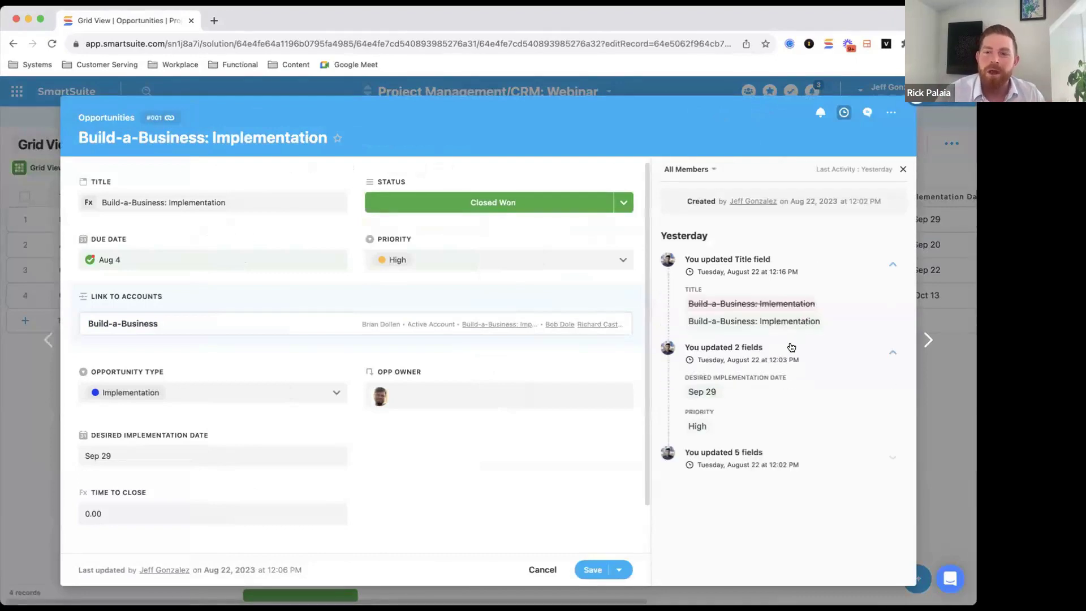
{"action": "left_click", "coordinate": [783, 455]}
{"action": "scroll", "coordinate": [795, 447], "scroll_direction": "down", "scroll_amount": 3}
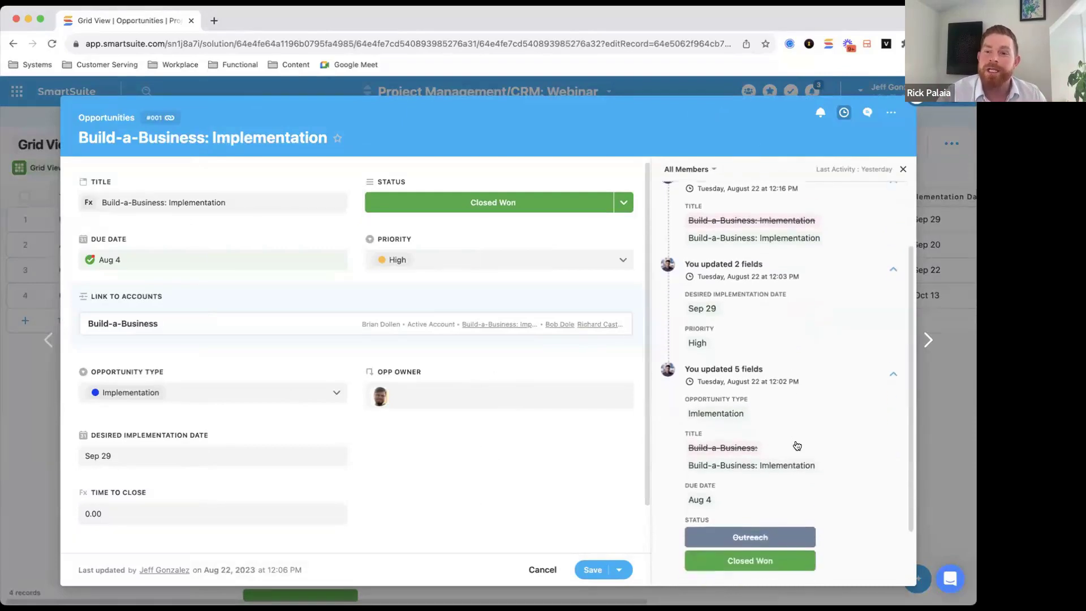
{"action": "scroll", "coordinate": [797, 446], "scroll_direction": "down", "scroll_amount": 2}
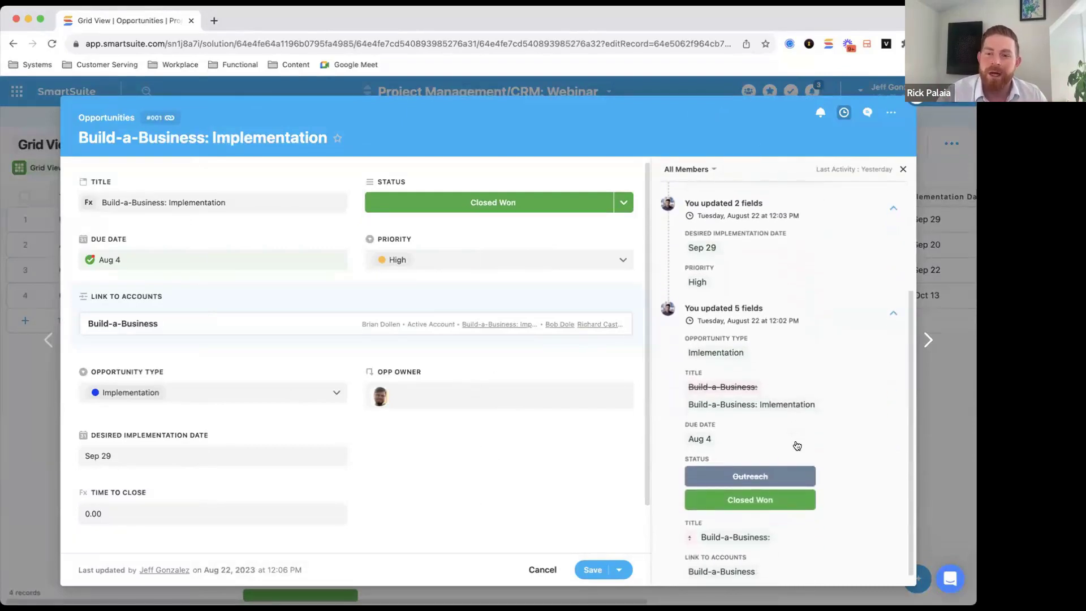
{"action": "scroll", "coordinate": [796, 446], "scroll_direction": "up", "scroll_amount": 2}
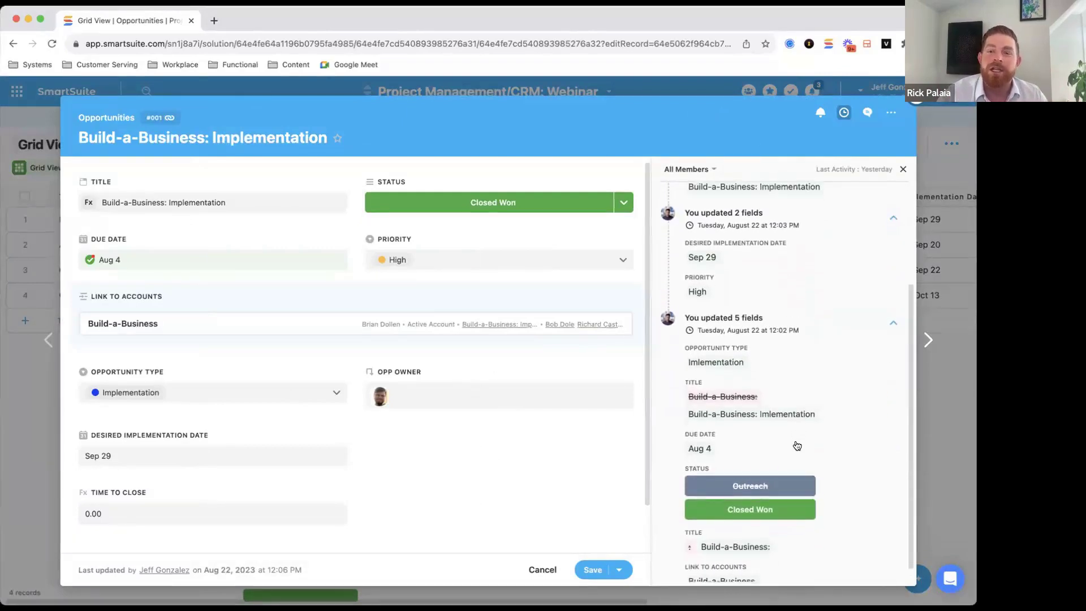
{"action": "scroll", "coordinate": [797, 446], "scroll_direction": "down", "scroll_amount": 2}
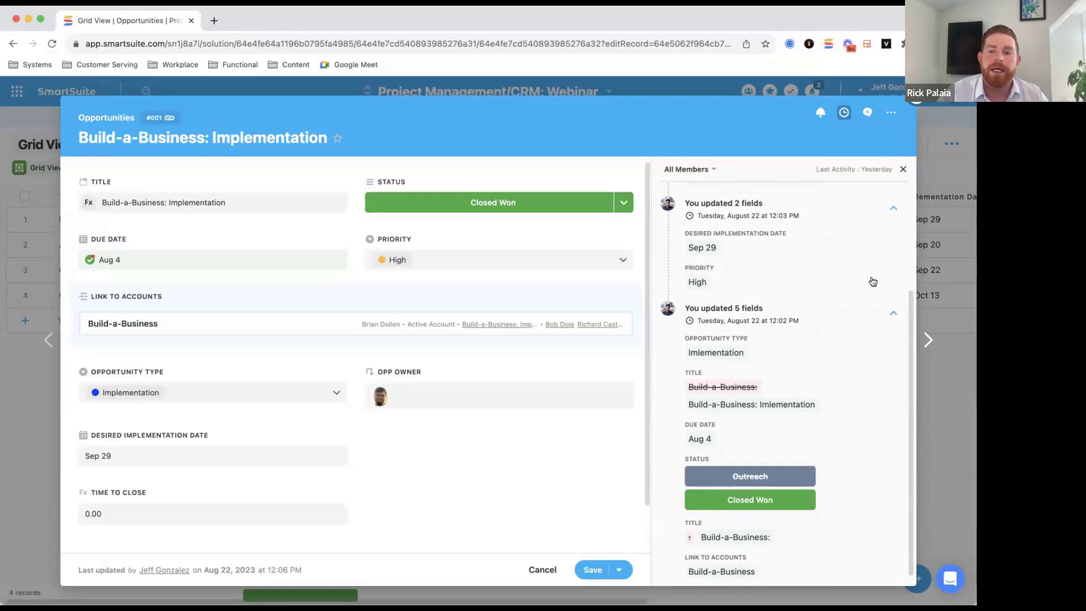
{"action": "left_click", "coordinate": [900, 168]}
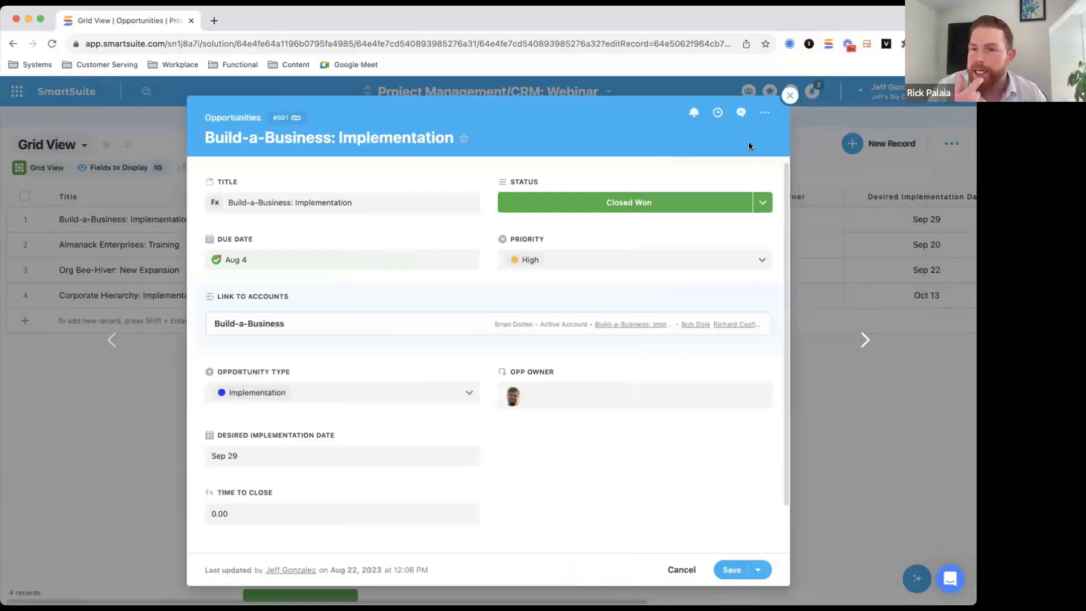
{"action": "left_click", "coordinate": [790, 95]}
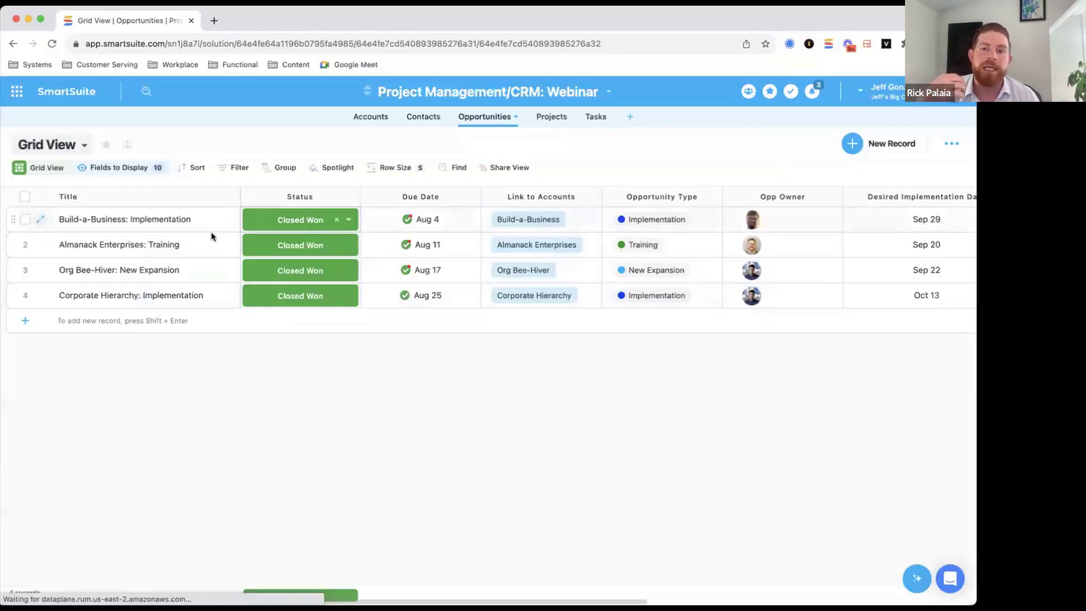
In the Build-a-Business: Implementation record layout, move Opportunity Type above Status and Desired Implementation Date directly below Due Date.
{"action": "left_click", "coordinate": [42, 219]}
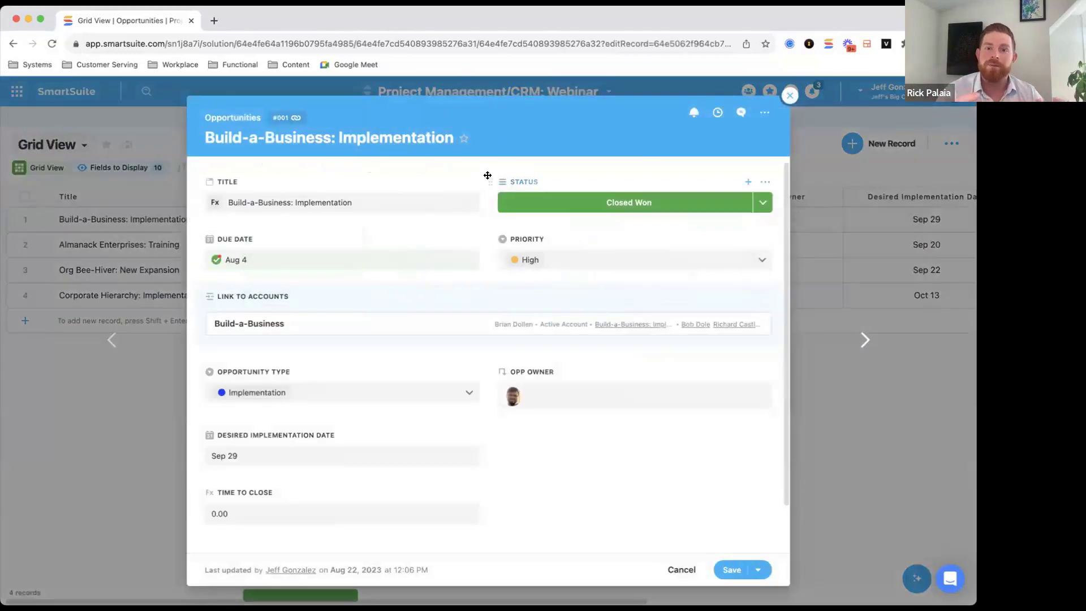
{"action": "scroll", "coordinate": [487, 175], "scroll_direction": "down", "scroll_amount": 2}
{"action": "scroll", "coordinate": [488, 175], "scroll_direction": "up", "scroll_amount": 2}
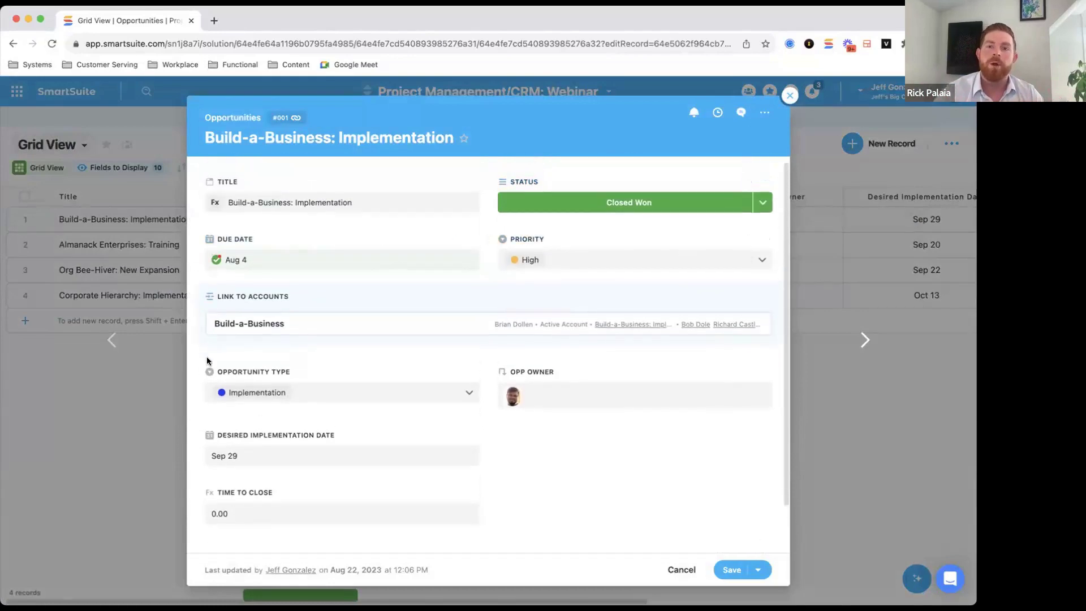
{"action": "left_click_drag", "start_coordinate": [197, 378], "coordinate": [490, 180]}
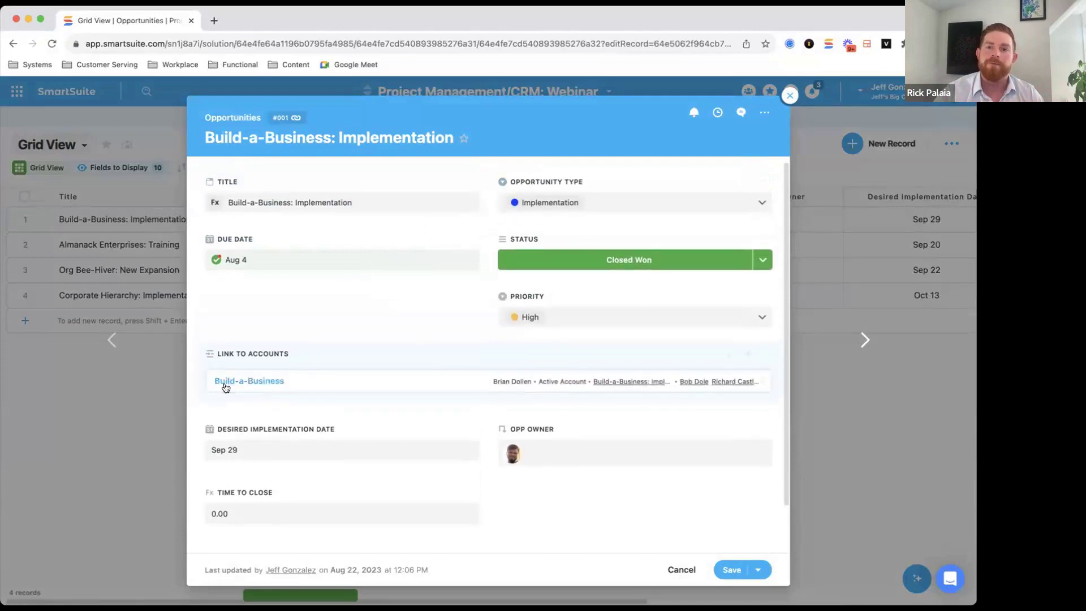
{"action": "left_click_drag", "start_coordinate": [194, 402], "coordinate": [361, 293]}
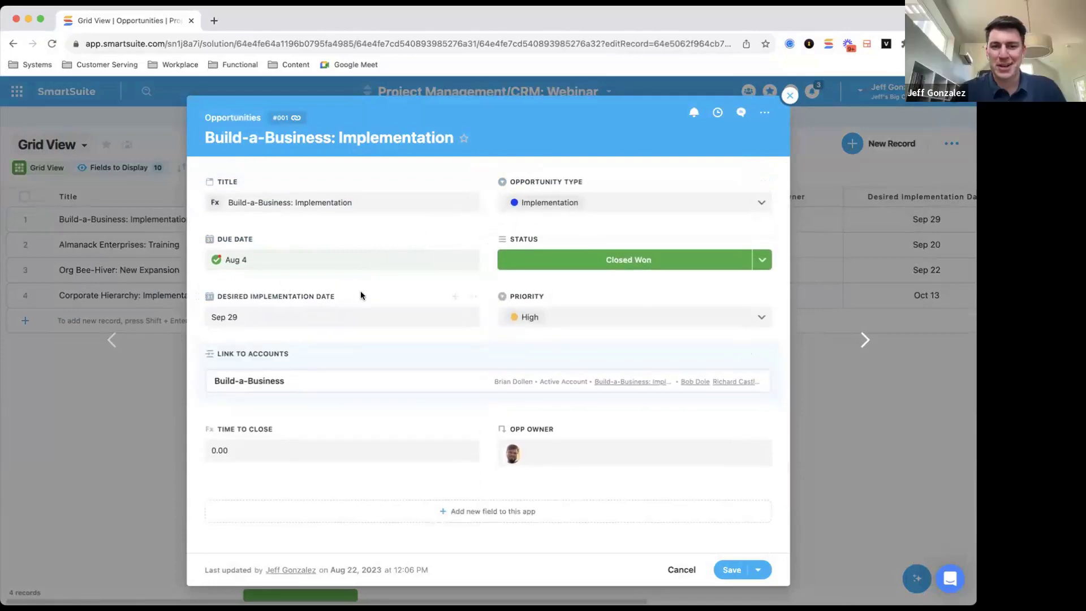
Check the opportunity's activity history again after the field rearrangement, expanding all three update entries, and close the record.
{"action": "left_click", "coordinate": [719, 114]}
{"action": "left_click", "coordinate": [840, 275]}
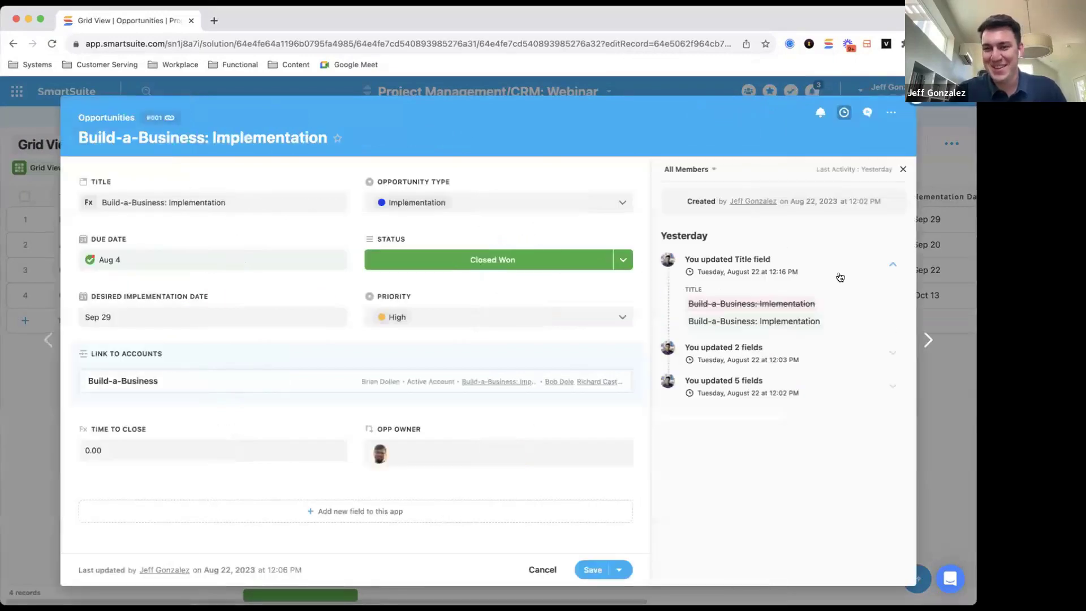
{"action": "left_click", "coordinate": [833, 358]}
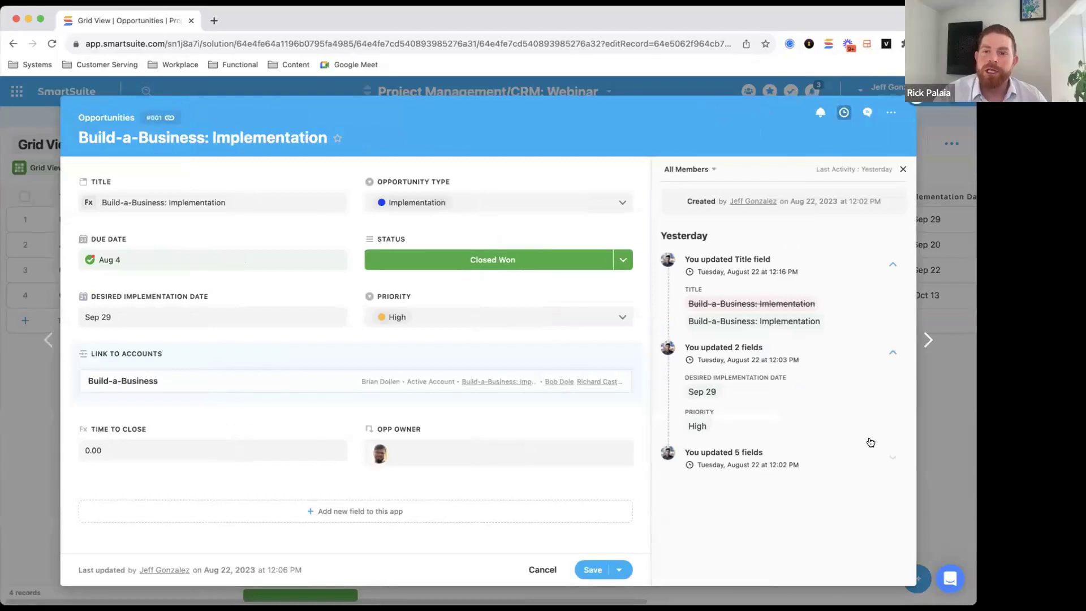
{"action": "left_click", "coordinate": [890, 459]}
{"action": "scroll", "coordinate": [827, 413], "scroll_direction": "down", "scroll_amount": 3}
{"action": "scroll", "coordinate": [828, 414], "scroll_direction": "down", "scroll_amount": 2}
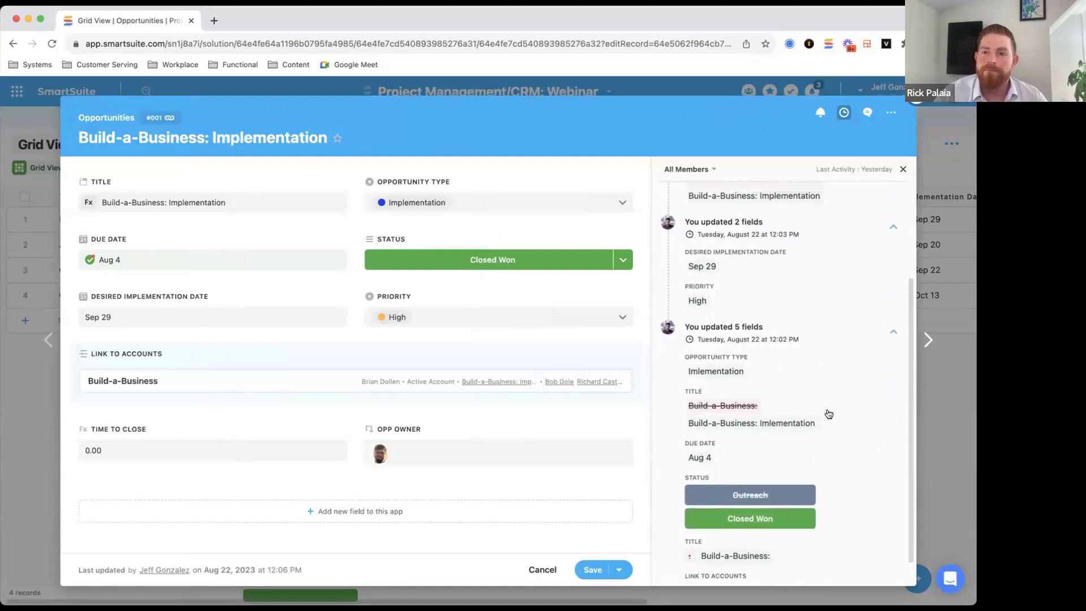
{"action": "scroll", "coordinate": [827, 413], "scroll_direction": "up", "scroll_amount": 5}
{"action": "left_click", "coordinate": [903, 169]}
{"action": "left_click", "coordinate": [785, 97]}
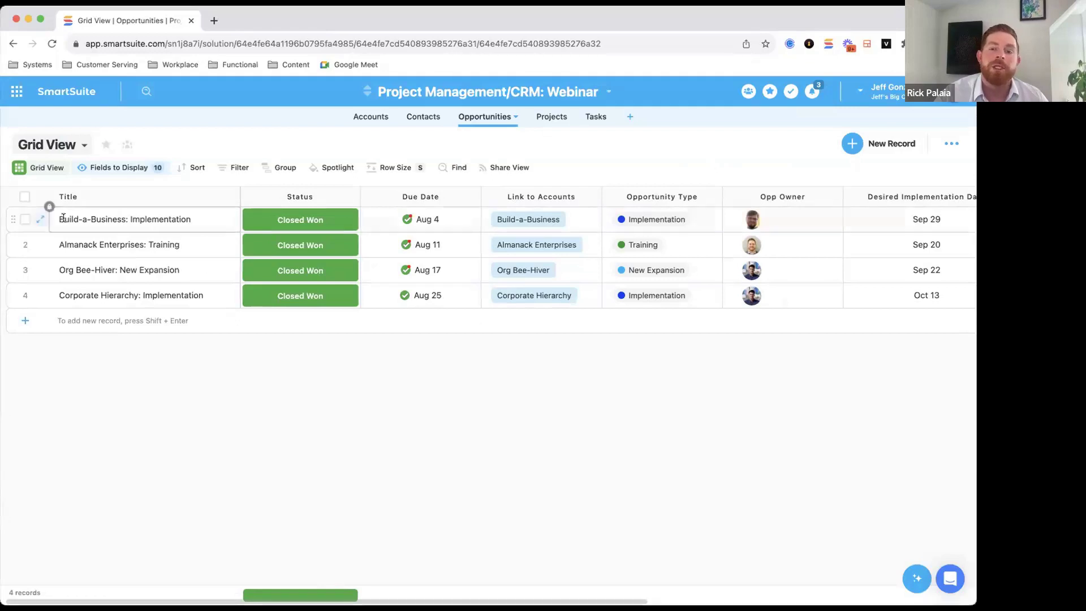
Post a comment on the Build-a-Business: Implementation opportunity mentioning the team member and asking "Are you going to finish this already?", then close the record.
{"action": "left_click", "coordinate": [42, 219]}
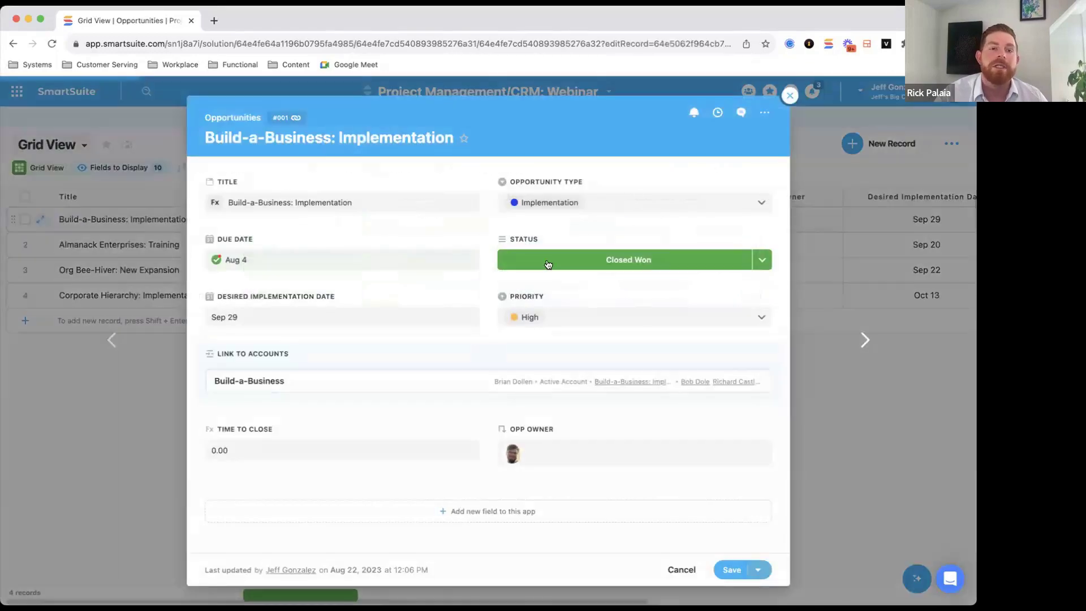
{"action": "left_click", "coordinate": [739, 113]}
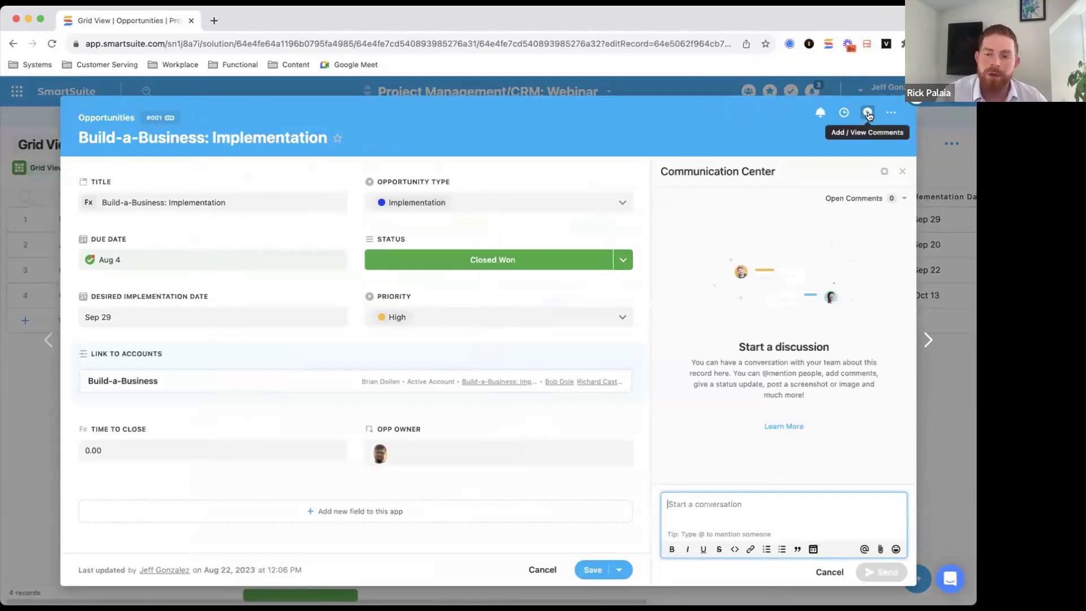
{"action": "type", "text": "@"}
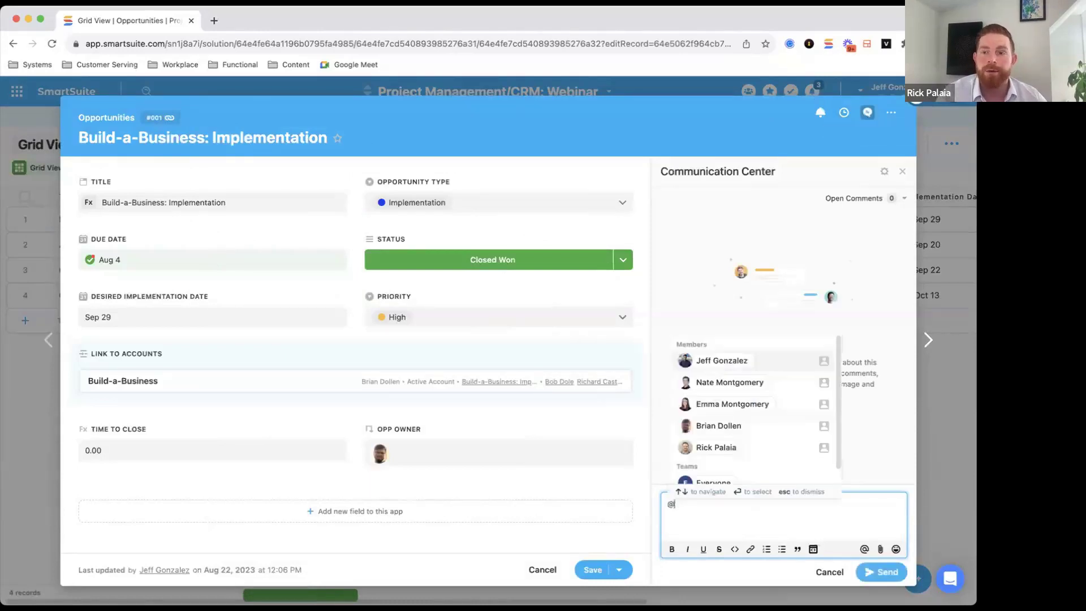
{"action": "type", "text": "rick"}
{"action": "key", "text": "Return"}
{"action": "type", "text": "Are"}
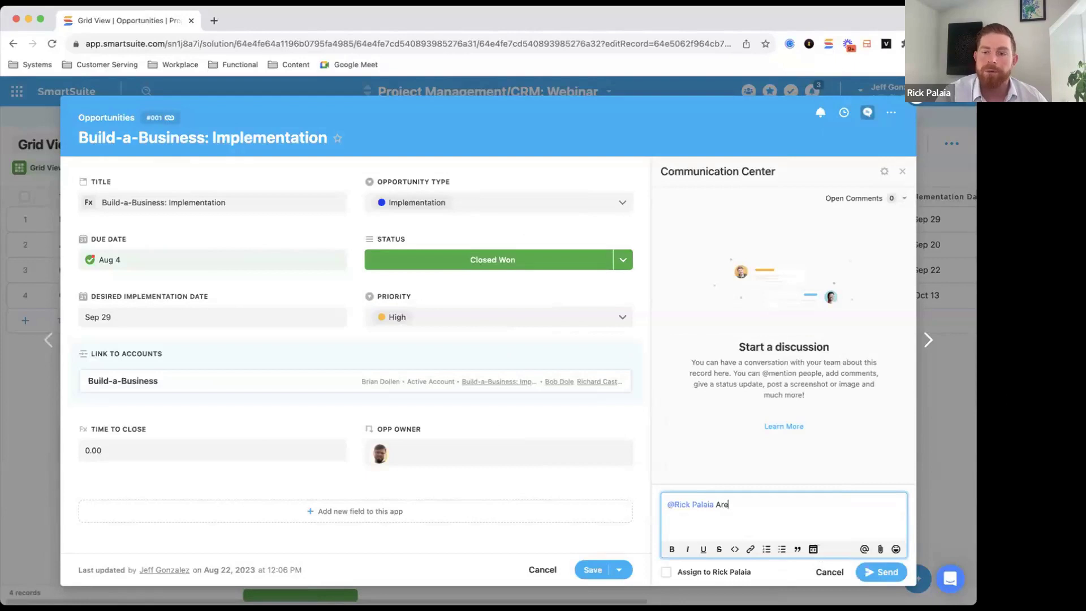
{"action": "type", "text": " you going to finish"}
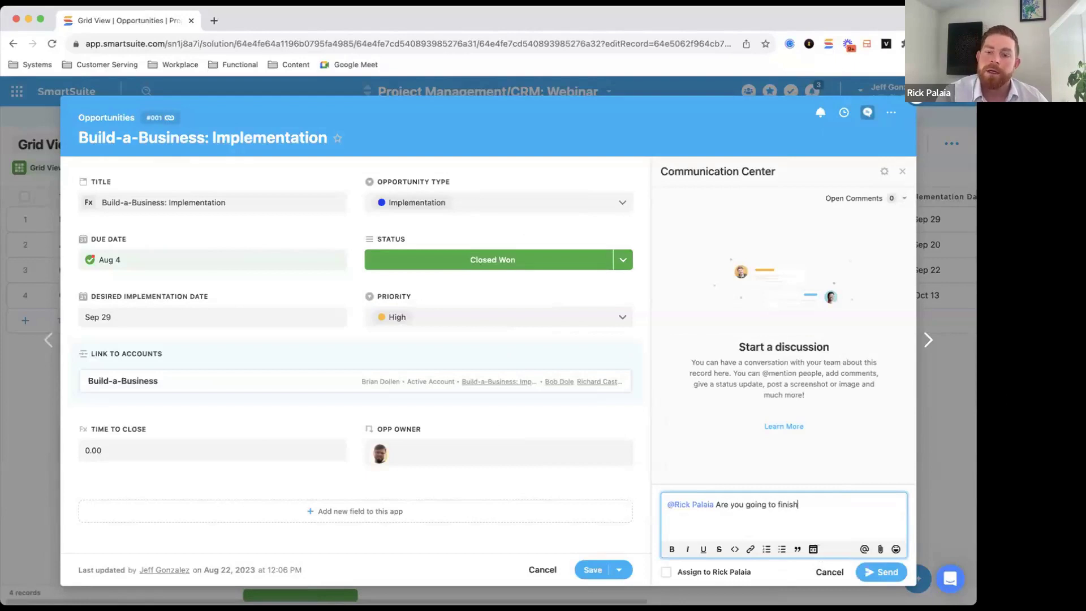
{"action": "type", "text": " this already"}
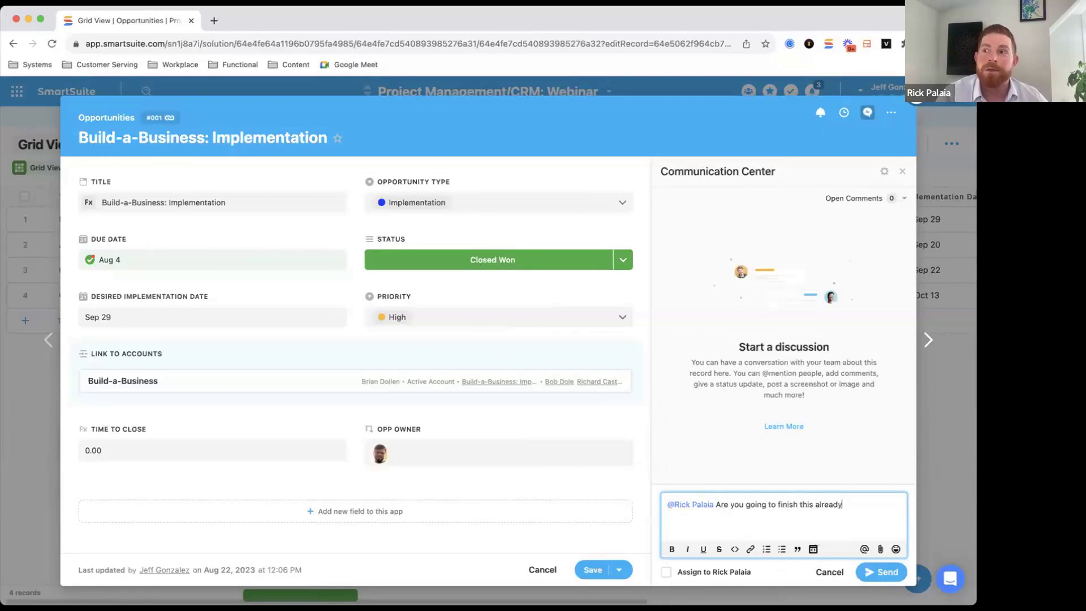
{"action": "type", "text": "?"}
{"action": "left_click", "coordinate": [885, 575]}
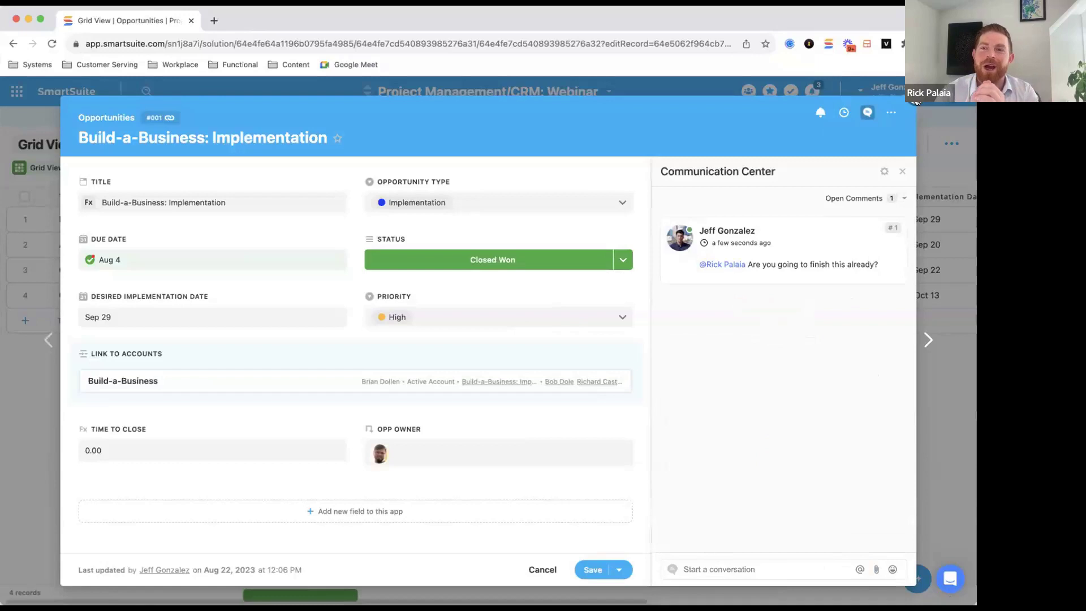
{"action": "left_click", "coordinate": [917, 100]}
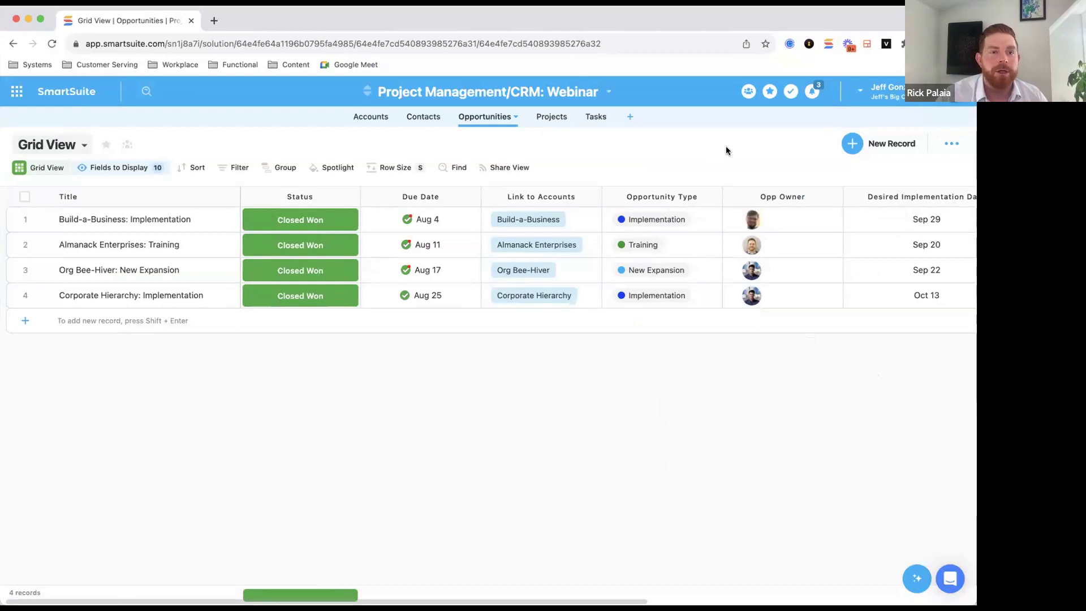
Display the Open Comments field in the Opportunities grid and place it directly after Title.
{"action": "left_click", "coordinate": [119, 168]}
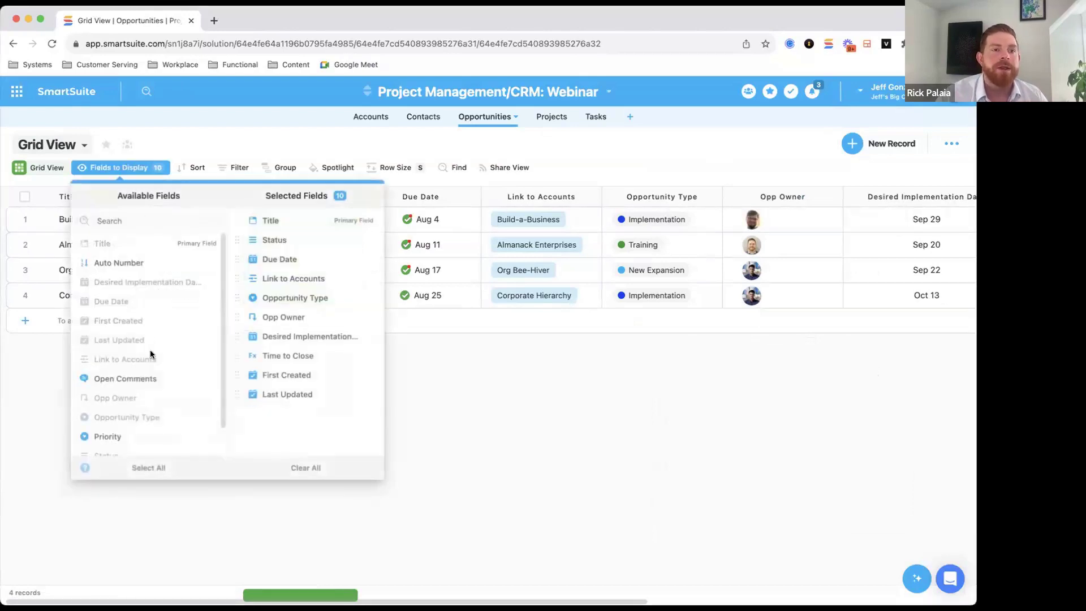
{"action": "scroll", "coordinate": [148, 352], "scroll_direction": "down", "scroll_amount": 1}
{"action": "left_click", "coordinate": [125, 353]}
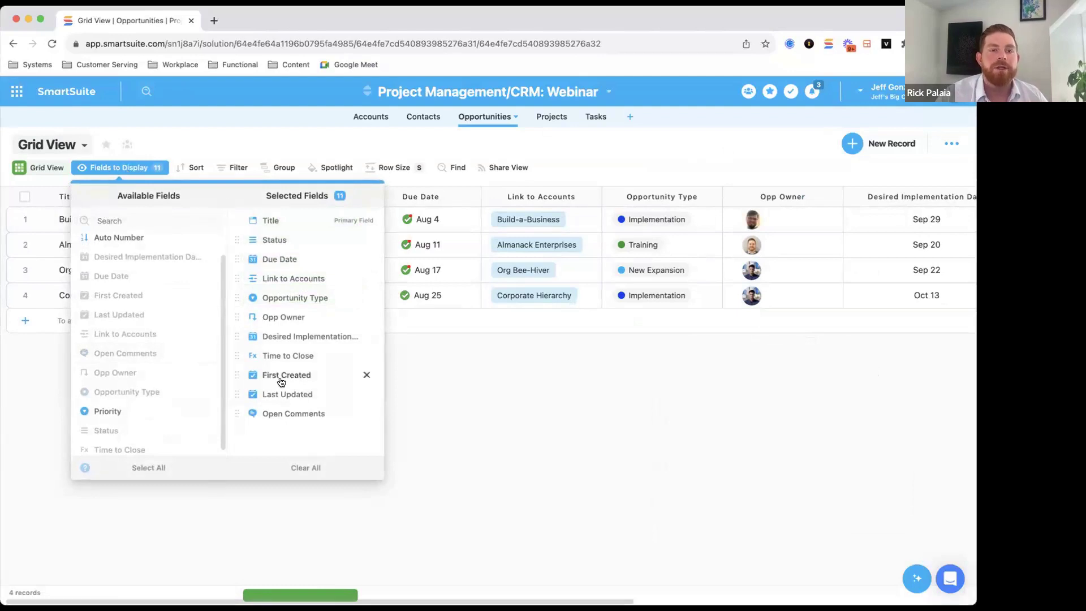
{"action": "left_click_drag", "start_coordinate": [237, 413], "coordinate": [238, 240]}
{"action": "left_click", "coordinate": [413, 342]}
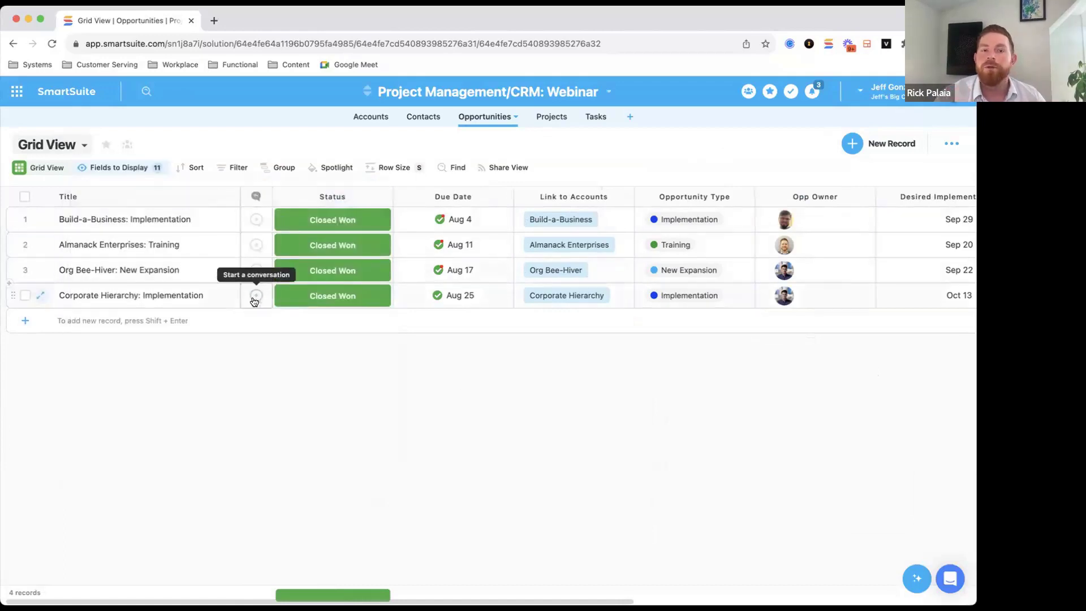
Edit the comment on the Build-a-Business: Implementation opportunity to assign it to the mentioned team member, save it and close the record.
{"action": "left_click", "coordinate": [256, 220]}
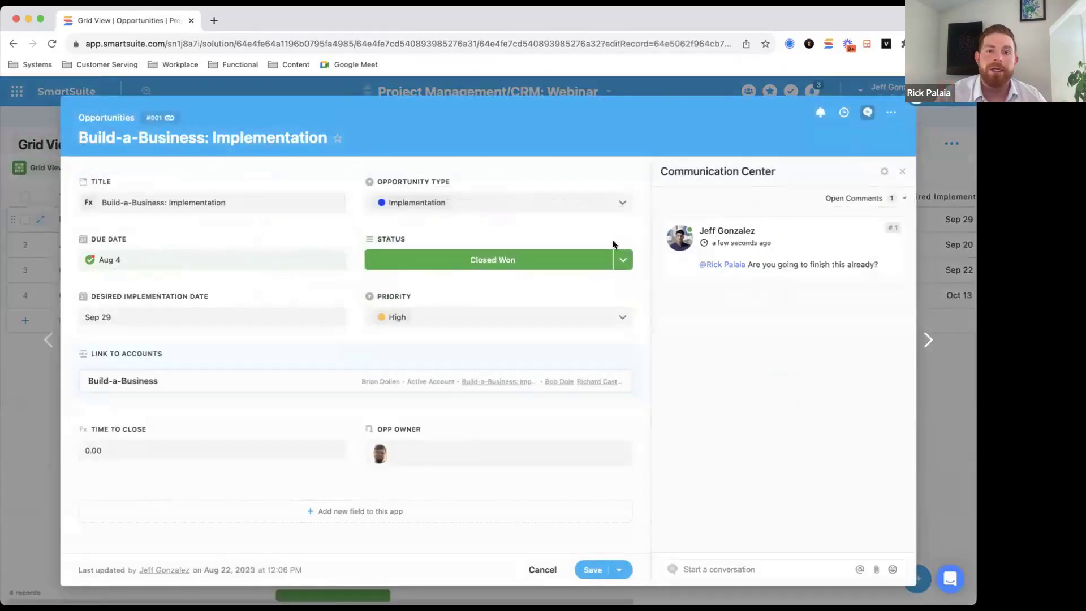
{"action": "left_click", "coordinate": [893, 230]}
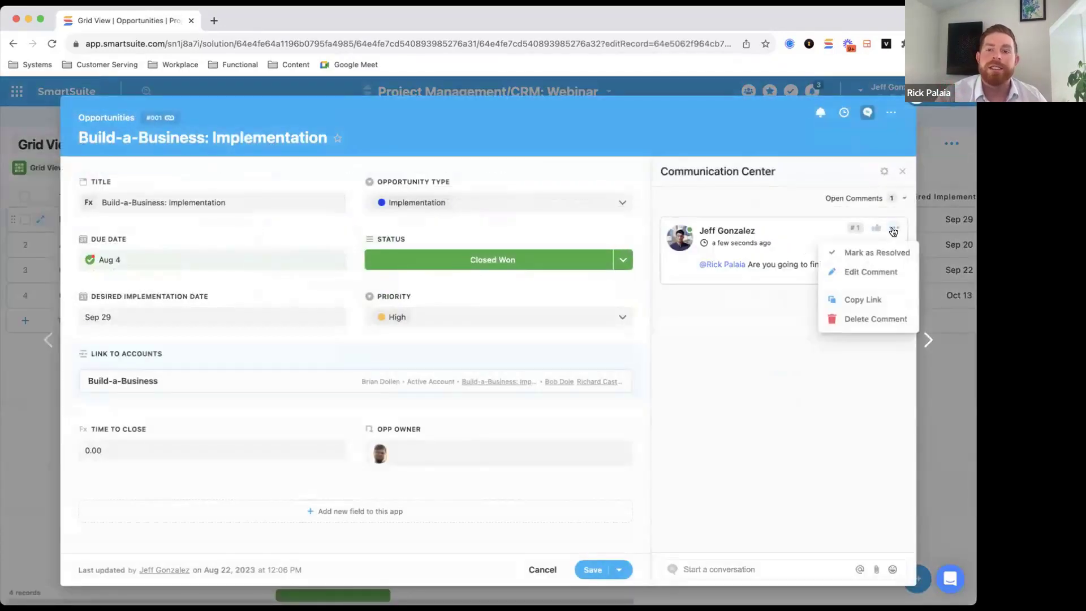
{"action": "left_click", "coordinate": [864, 271]}
{"action": "left_click", "coordinate": [676, 345]}
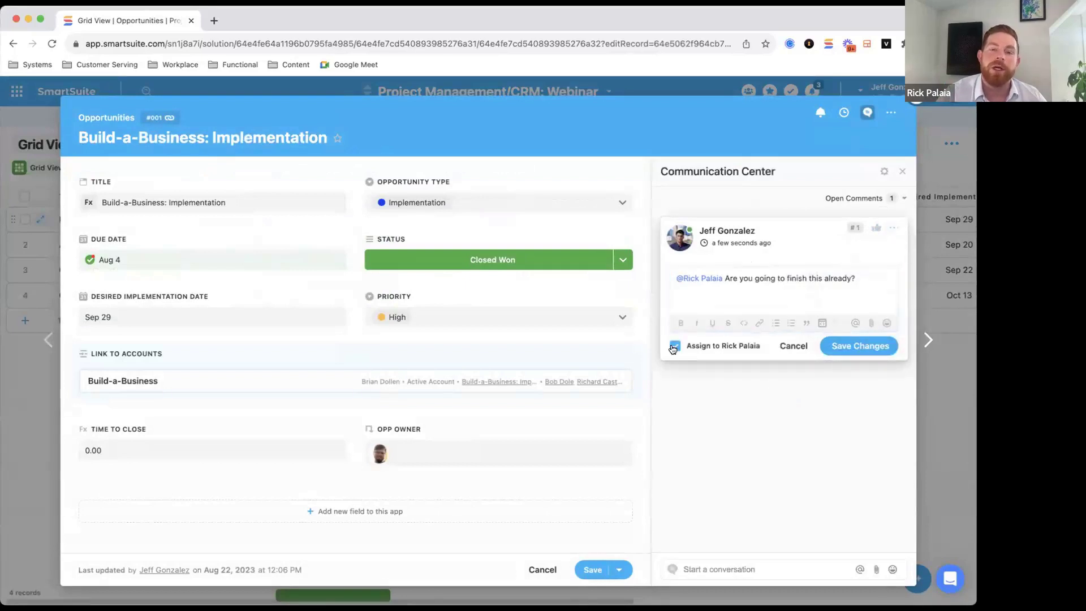
{"action": "left_click", "coordinate": [859, 345]}
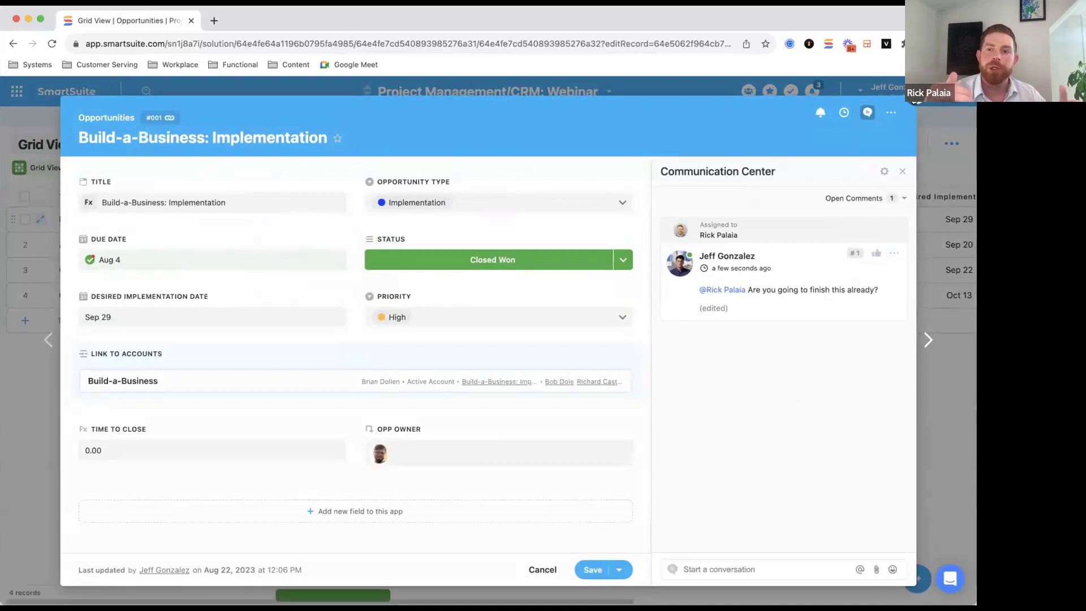
{"action": "key", "text": "Escape"}
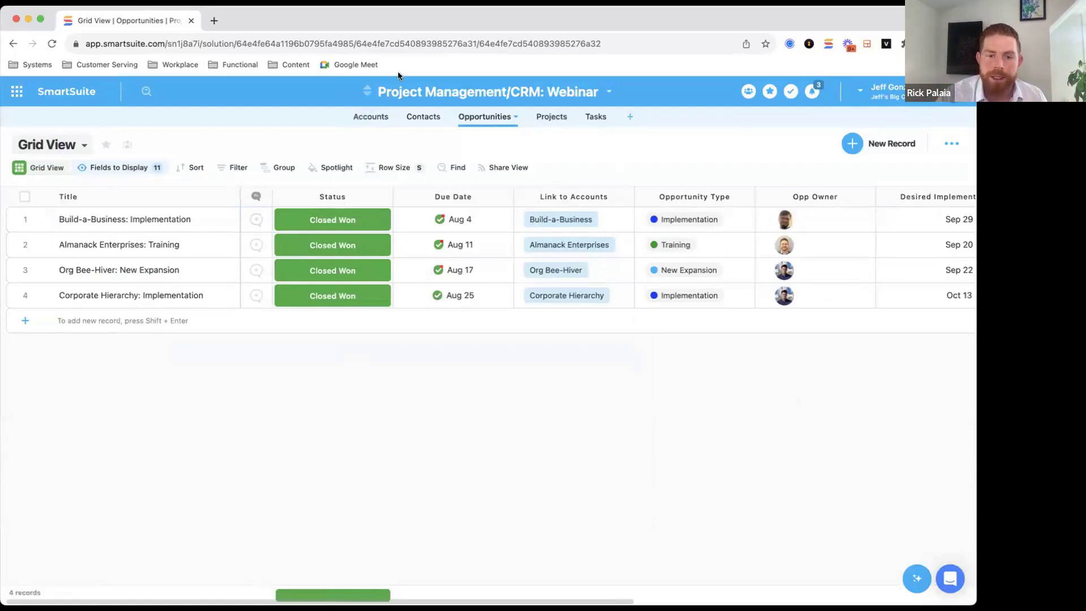
Create a public Dashboard view named Dashboard in the Accounts table.
{"action": "left_click", "coordinate": [368, 118]}
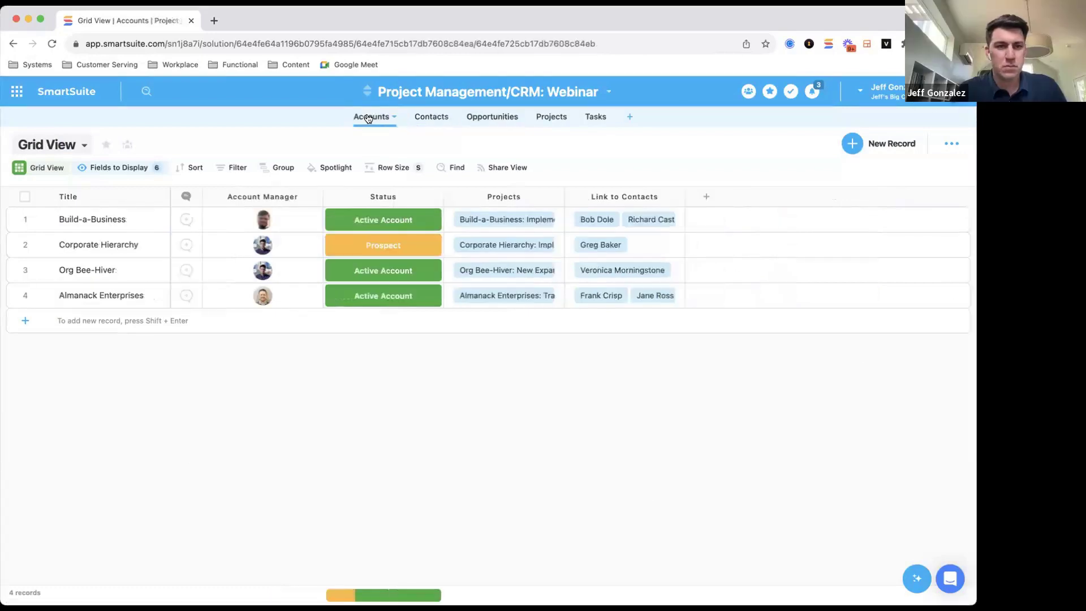
{"action": "left_click", "coordinate": [86, 150]}
{"action": "left_click", "coordinate": [60, 303]}
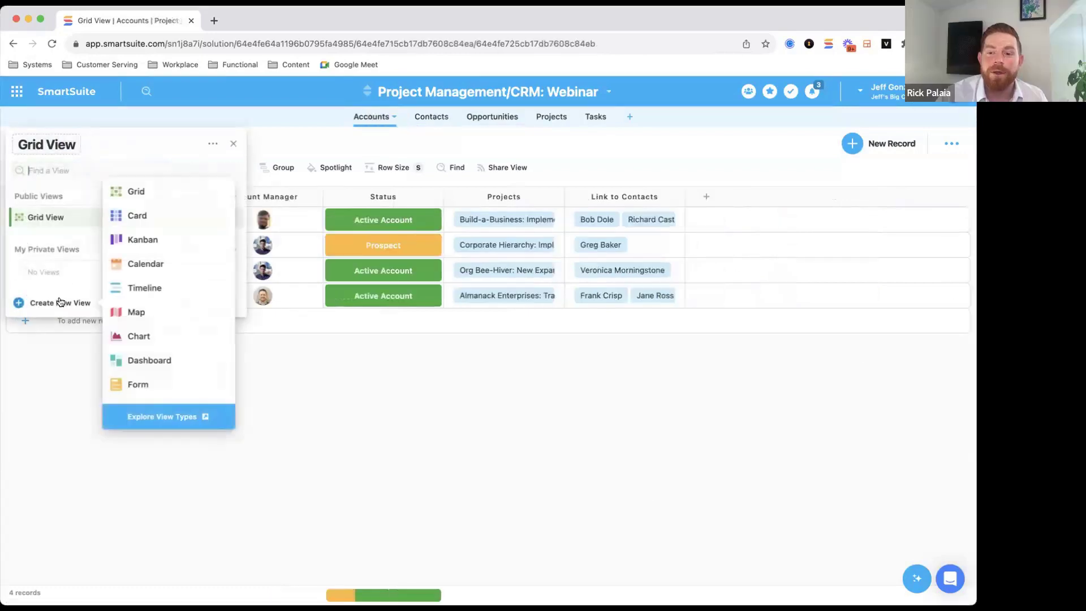
{"action": "left_click", "coordinate": [142, 359]}
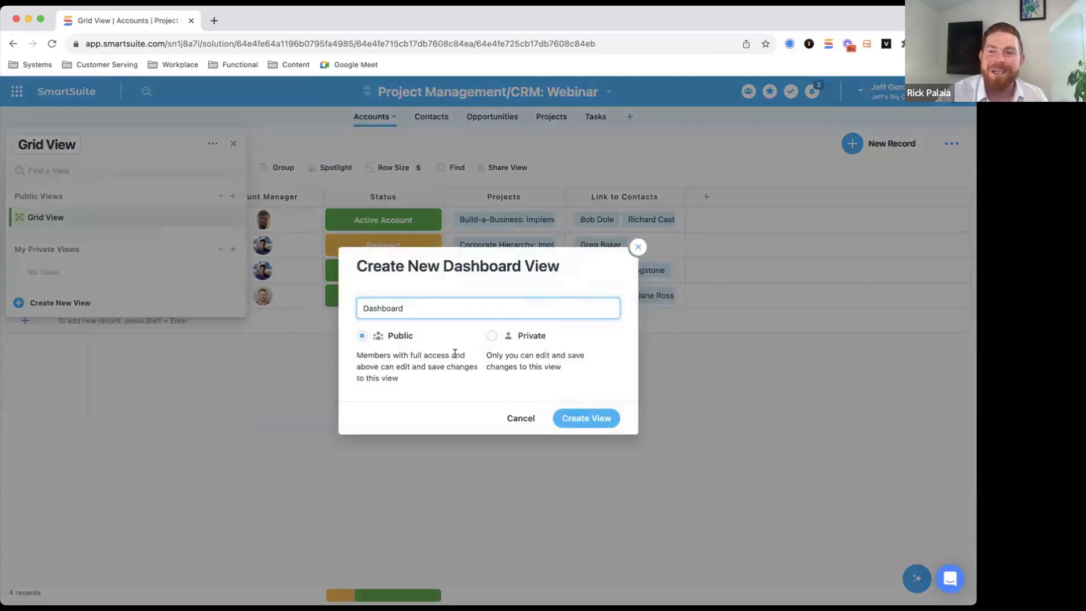
{"action": "left_click", "coordinate": [573, 420]}
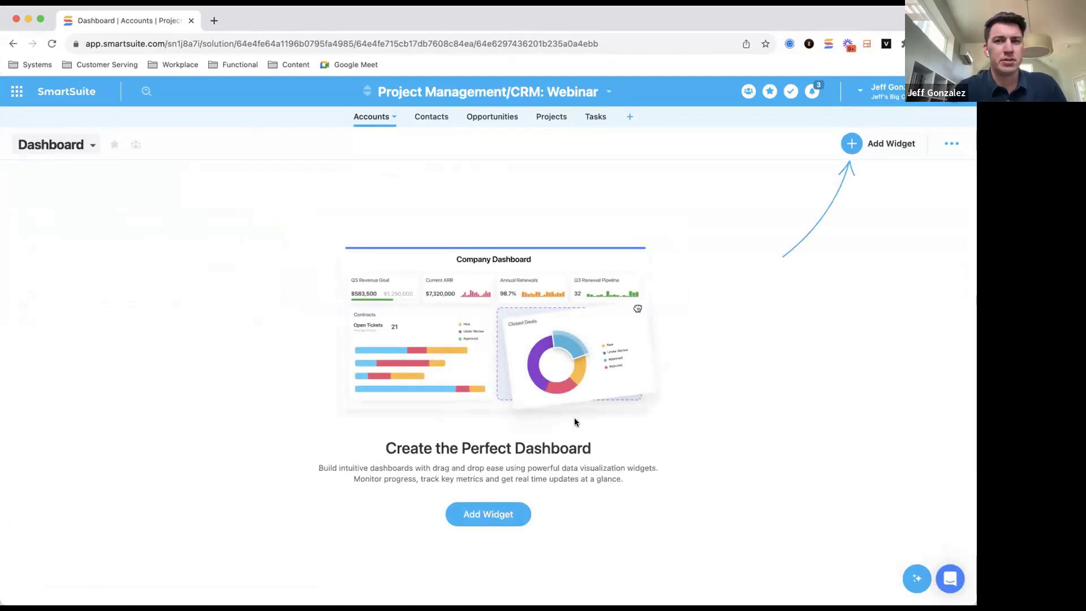
Browse the metric, chart and conferencing widgets available in the widget library for the Accounts dashboard.
{"action": "left_click", "coordinate": [92, 145]}
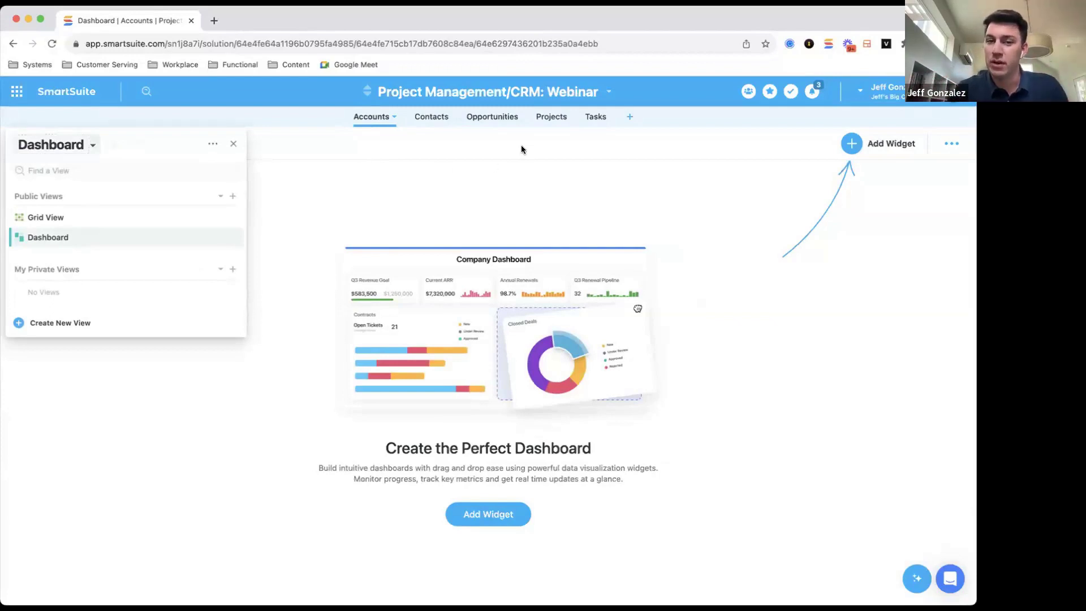
{"action": "left_click", "coordinate": [853, 145]}
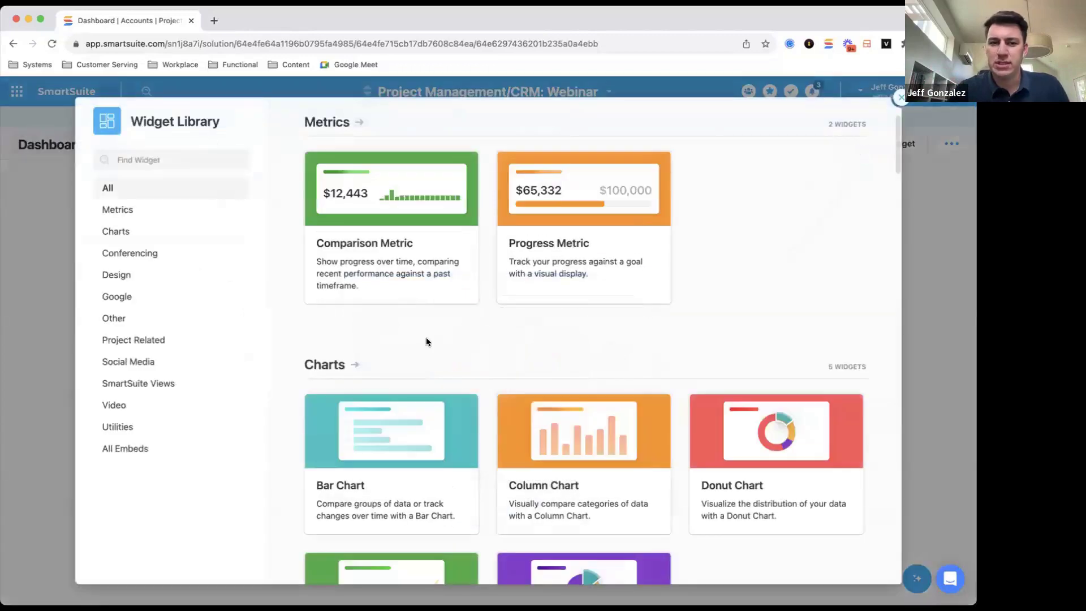
{"action": "scroll", "coordinate": [426, 415], "scroll_direction": "down", "scroll_amount": 1}
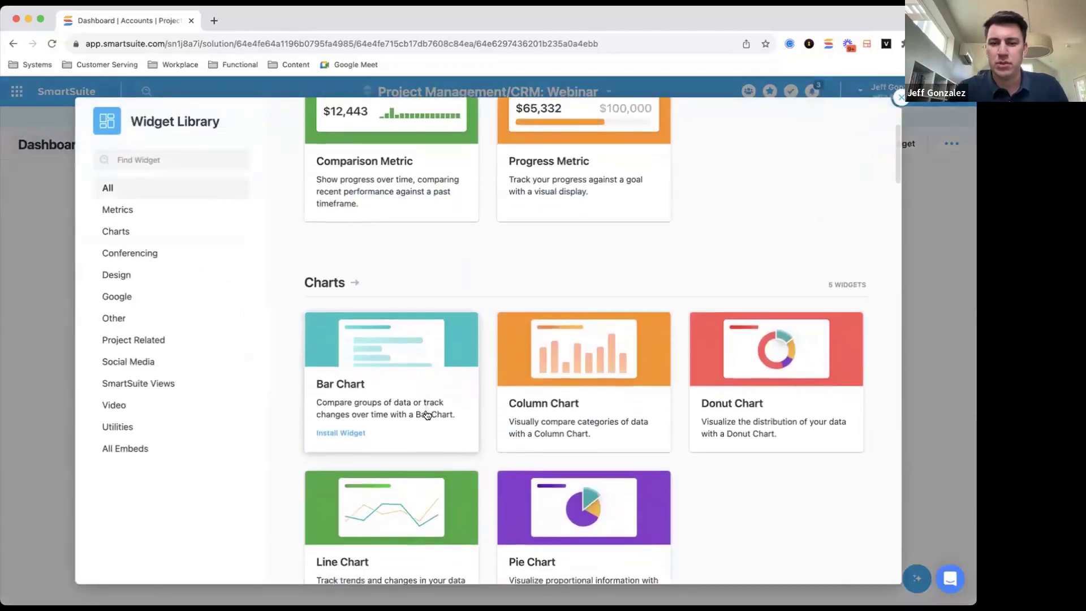
{"action": "scroll", "coordinate": [427, 413], "scroll_direction": "up", "scroll_amount": 2}
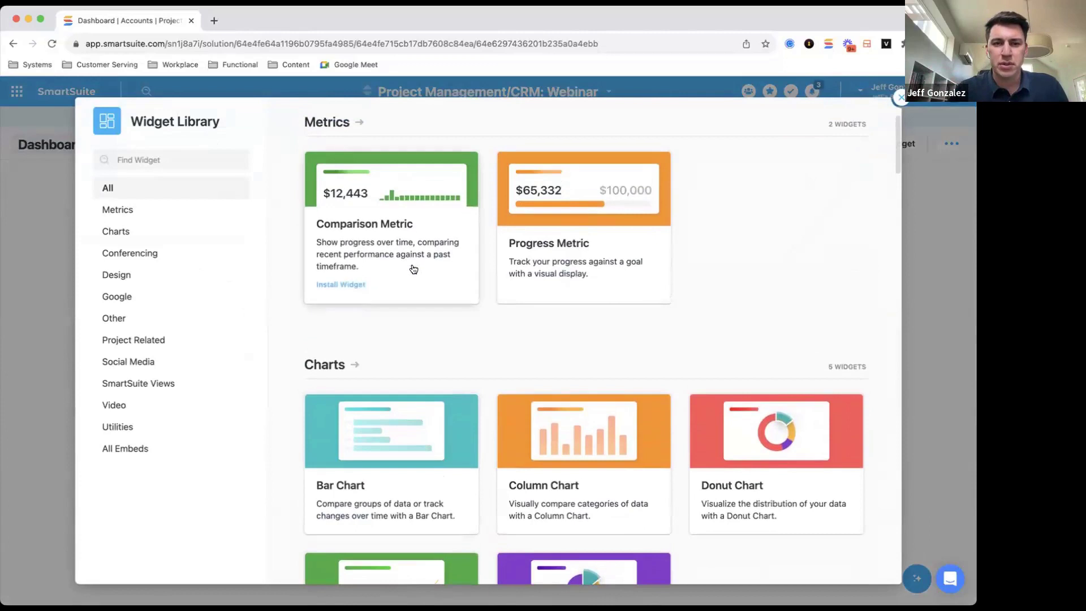
{"action": "scroll", "coordinate": [558, 344], "scroll_direction": "down", "scroll_amount": 3}
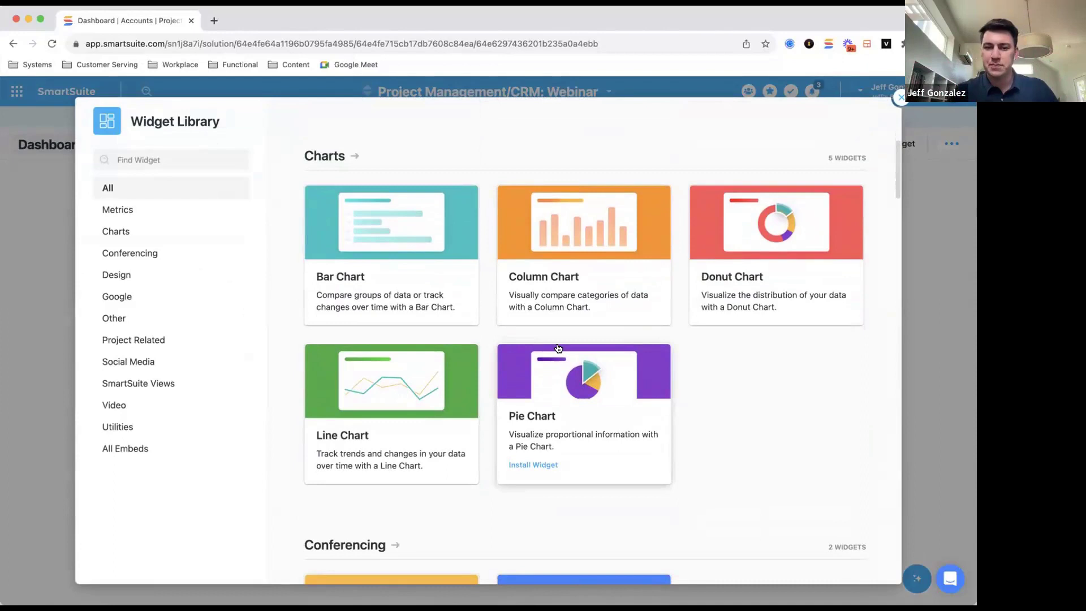
{"action": "scroll", "coordinate": [558, 348], "scroll_direction": "down", "scroll_amount": 5}
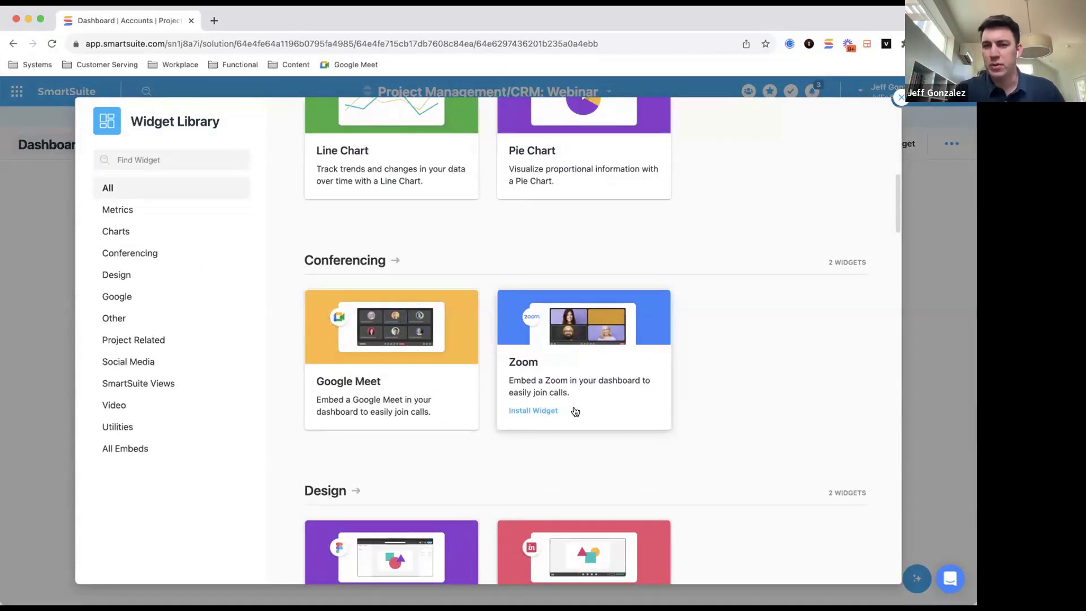
Try to add a Zoom widget without a meeting link, cancel it and close the widget library.
{"action": "left_click", "coordinate": [533, 411]}
{"action": "left_click", "coordinate": [882, 566]}
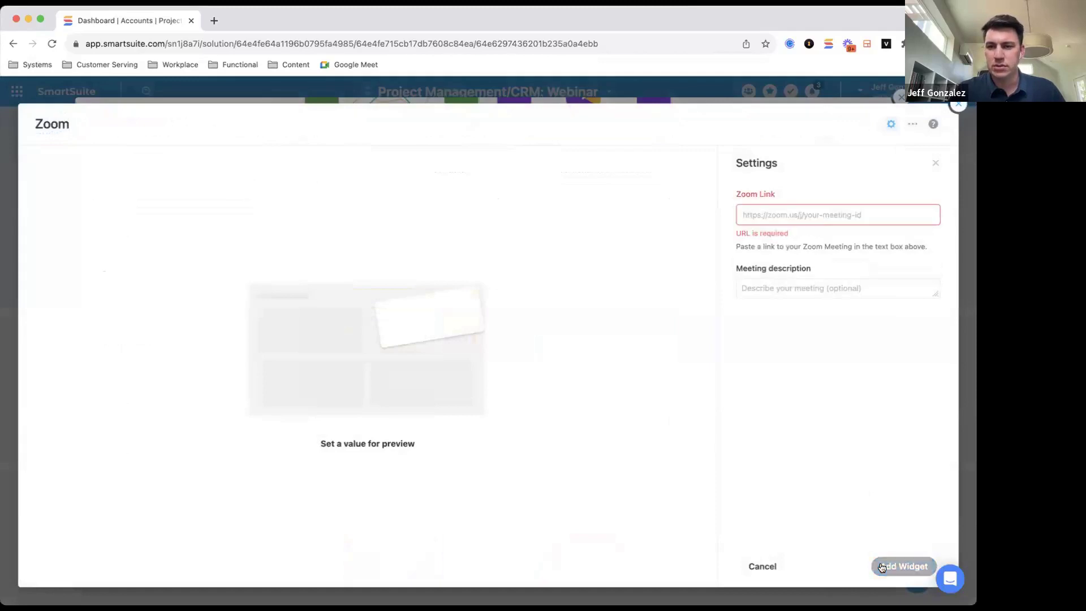
{"action": "left_click", "coordinate": [762, 566]}
{"action": "left_click", "coordinate": [901, 97]}
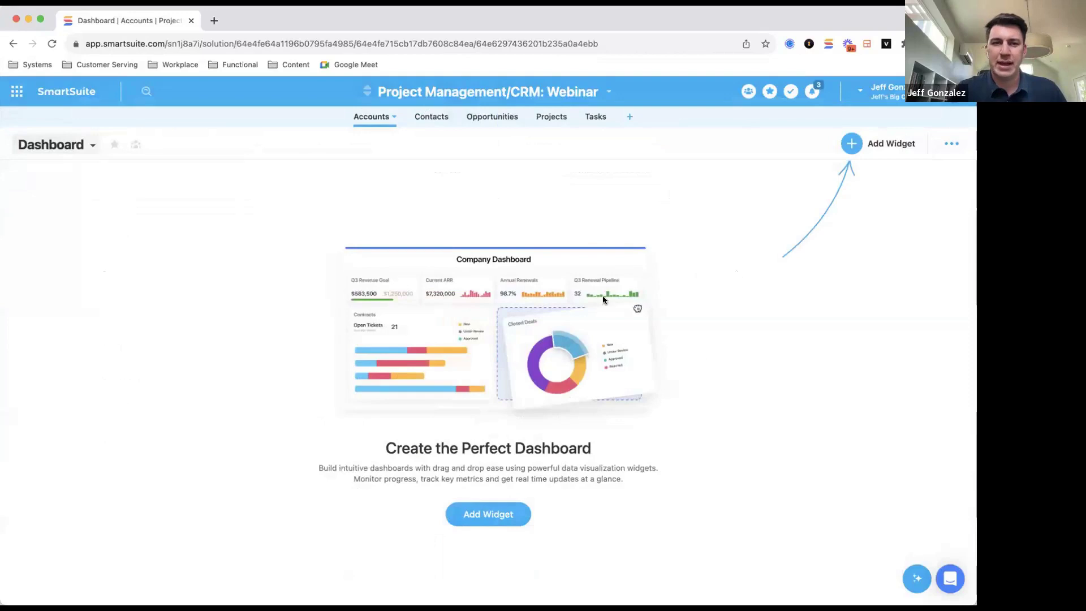
Open the Project Management solution from the workspace home and examine the metrics and charts on its Projects dashboard.
{"action": "left_click", "coordinate": [14, 101]}
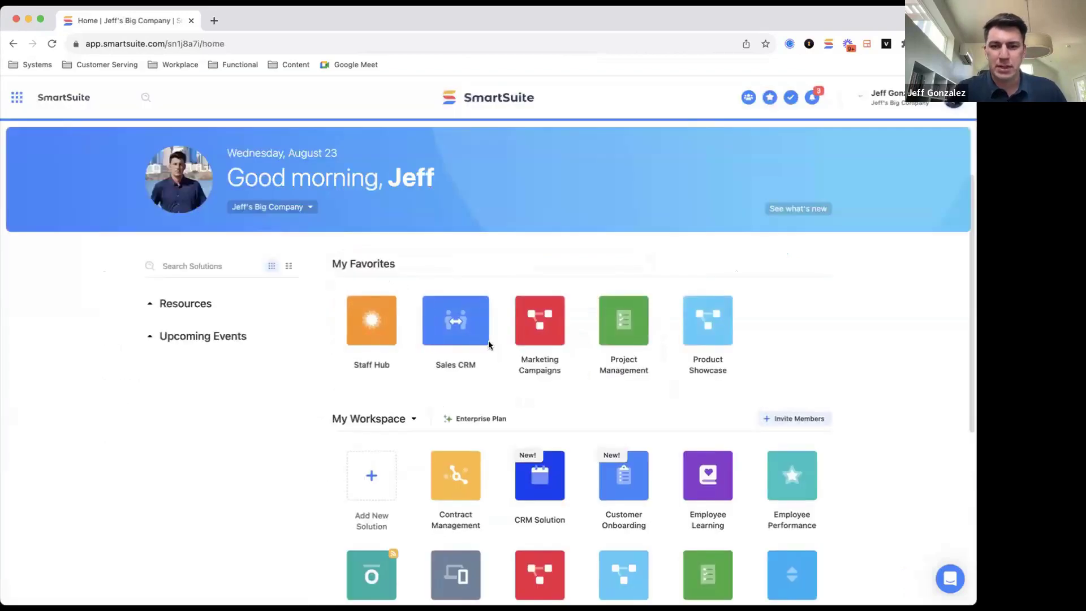
{"action": "left_click", "coordinate": [608, 345]}
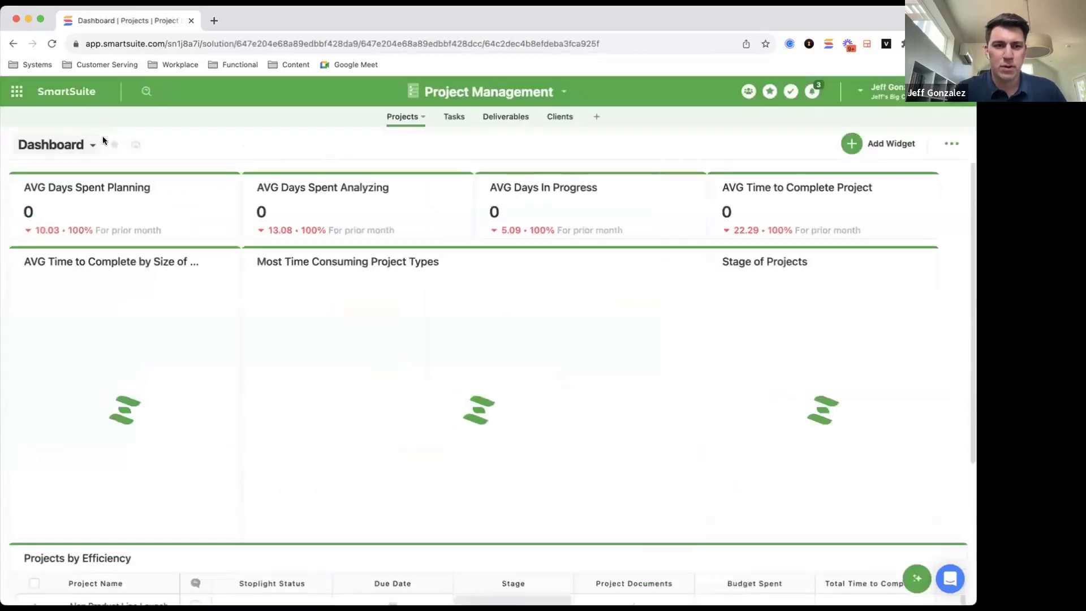
{"action": "scroll", "coordinate": [243, 207], "scroll_direction": "down", "scroll_amount": 5}
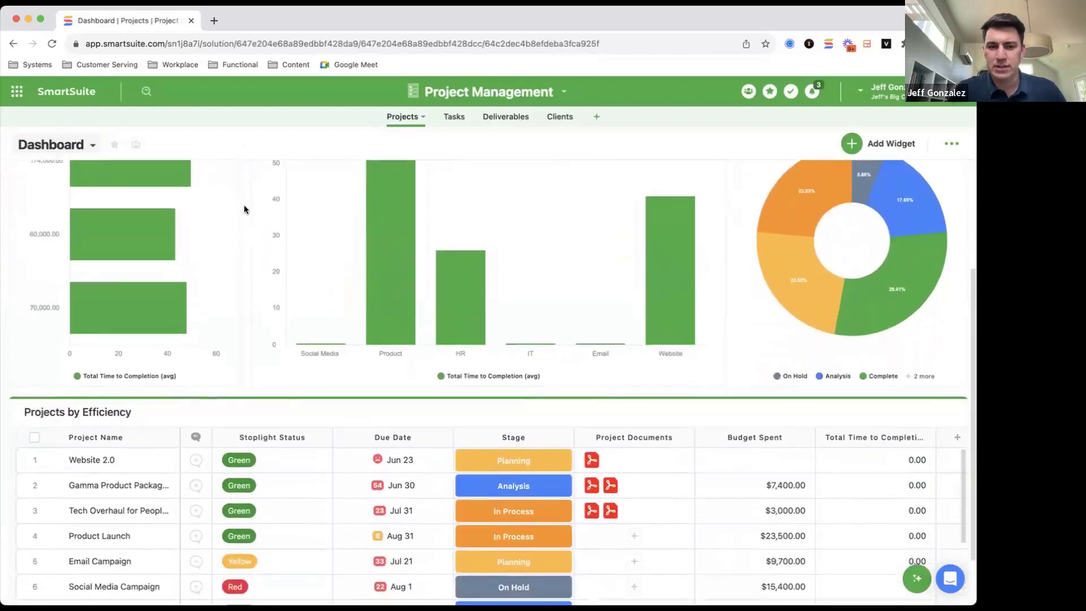
{"action": "scroll", "coordinate": [244, 209], "scroll_direction": "up", "scroll_amount": 4}
{"action": "scroll", "coordinate": [243, 207], "scroll_direction": "up", "scroll_amount": 1}
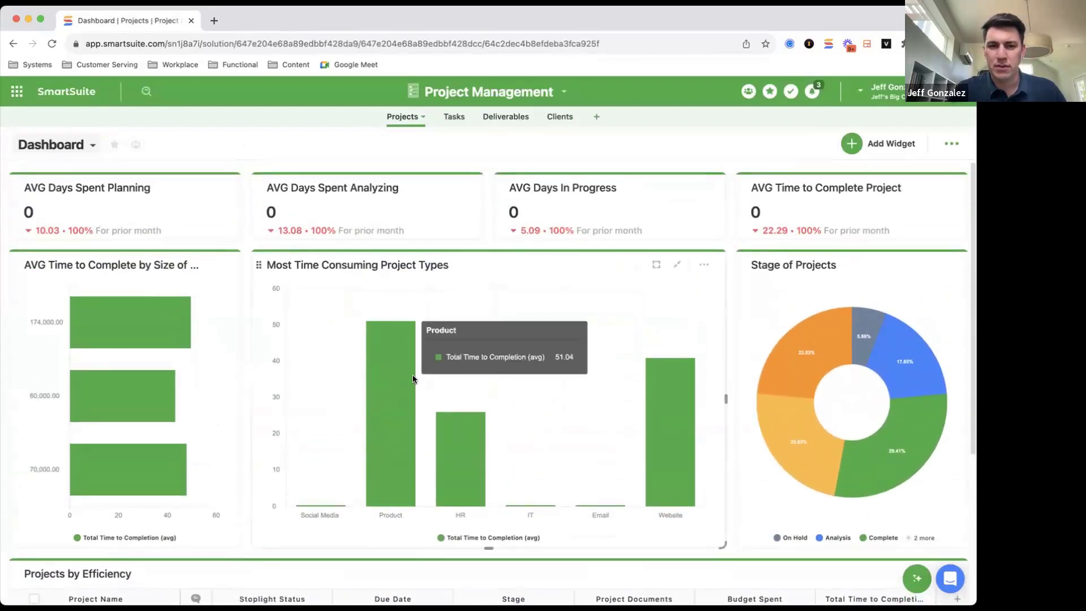
{"action": "mouse_move", "coordinate": [452, 441]}
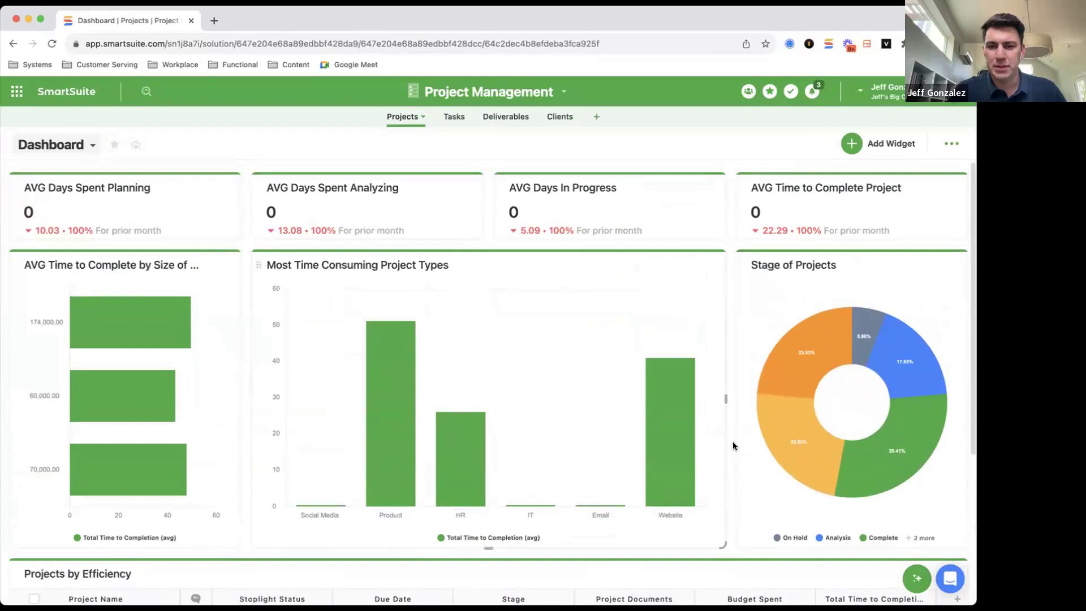
Examine the rows and columns of the Projects by Efficiency grid on the Projects dashboard.
{"action": "scroll", "coordinate": [728, 441], "scroll_direction": "down", "scroll_amount": 2}
{"action": "scroll", "coordinate": [728, 441], "scroll_direction": "down", "scroll_amount": 5}
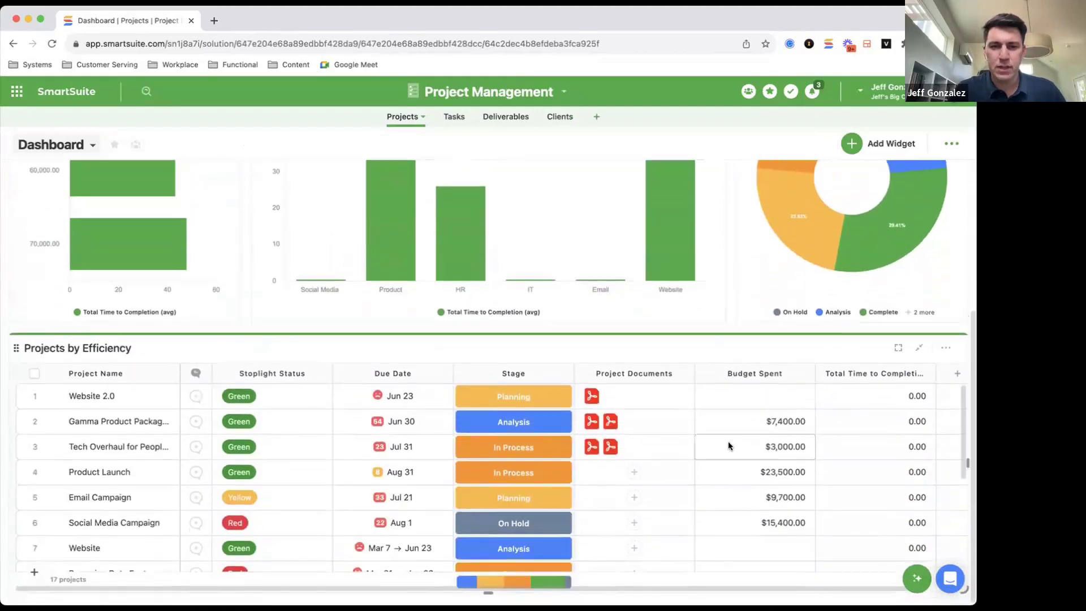
{"action": "scroll", "coordinate": [730, 446], "scroll_direction": "up", "scroll_amount": 2}
{"action": "scroll", "coordinate": [725, 307], "scroll_direction": "down", "scroll_amount": 1}
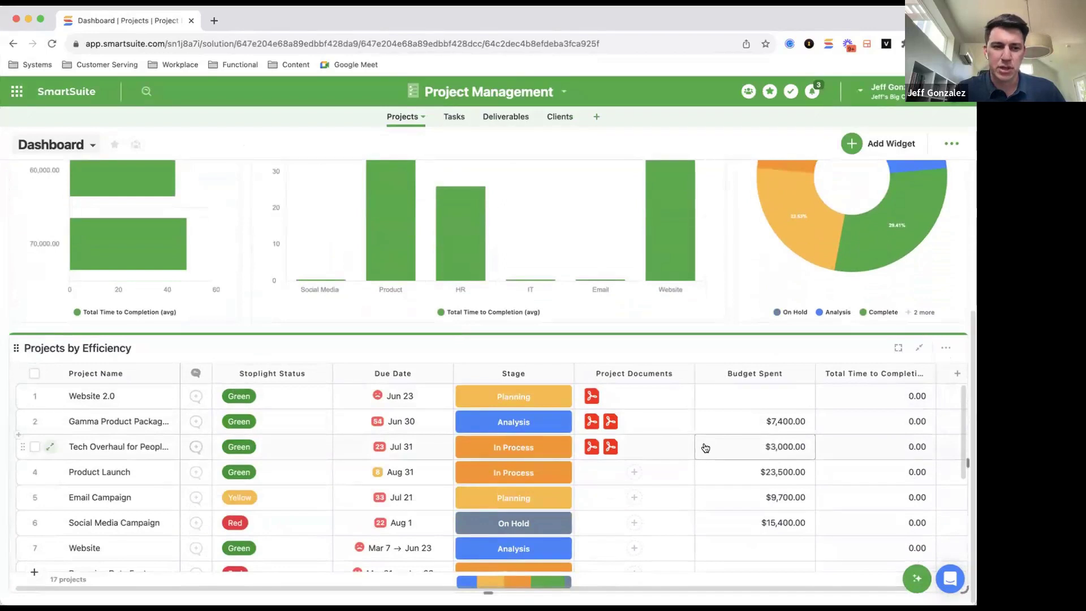
{"action": "scroll", "coordinate": [704, 447], "scroll_direction": "down", "scroll_amount": 1}
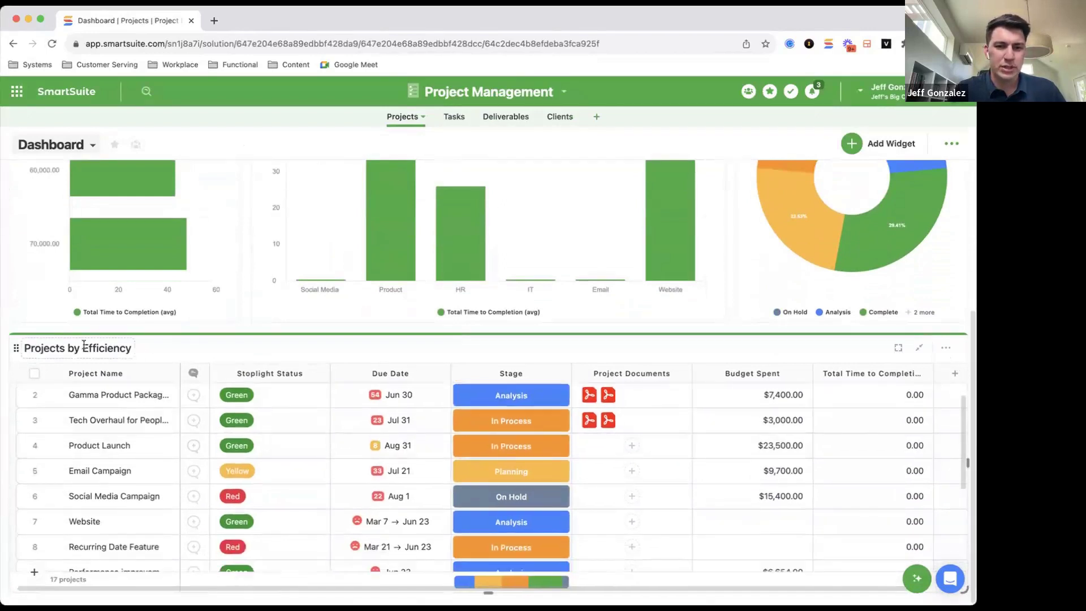
{"action": "scroll", "coordinate": [298, 436], "scroll_direction": "up", "scroll_amount": 2}
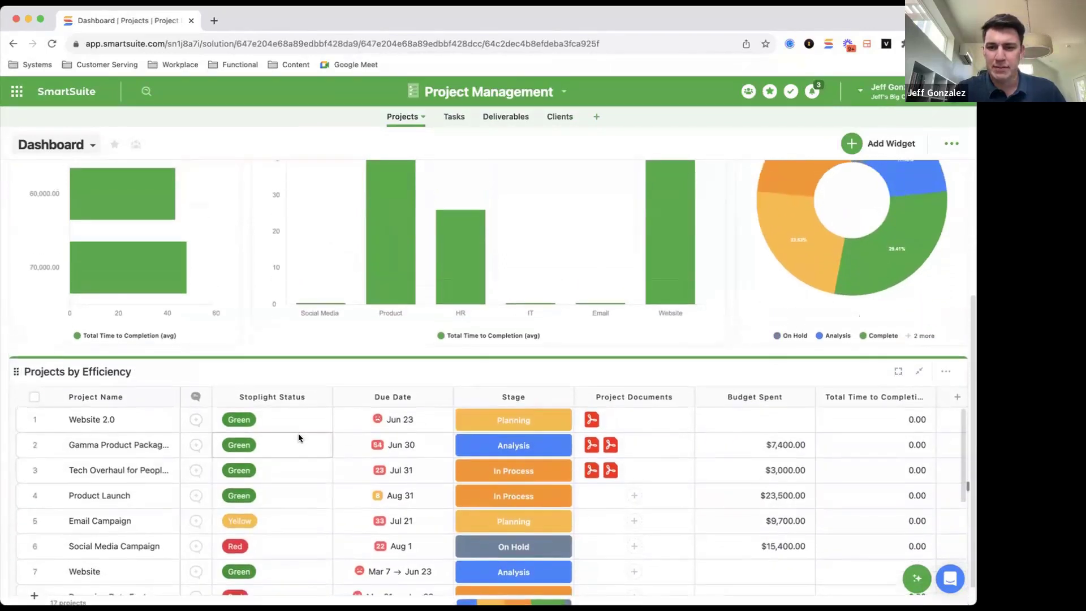
{"action": "scroll", "coordinate": [583, 475], "scroll_direction": "right", "scroll_amount": 2}
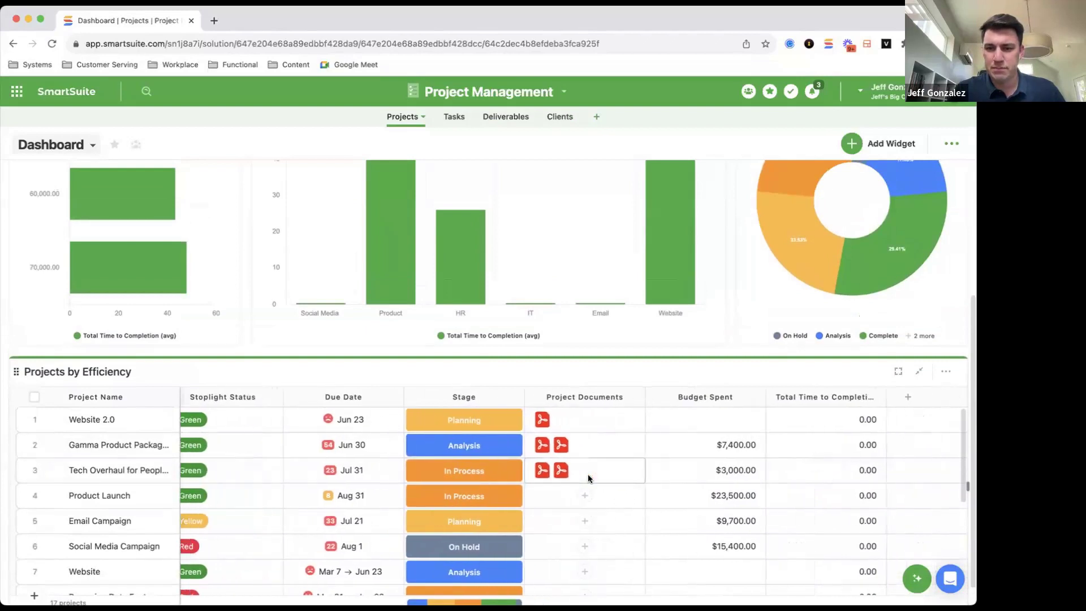
{"action": "scroll", "coordinate": [589, 478], "scroll_direction": "down", "scroll_amount": 10}
{"action": "scroll", "coordinate": [588, 475], "scroll_direction": "up", "scroll_amount": 10}
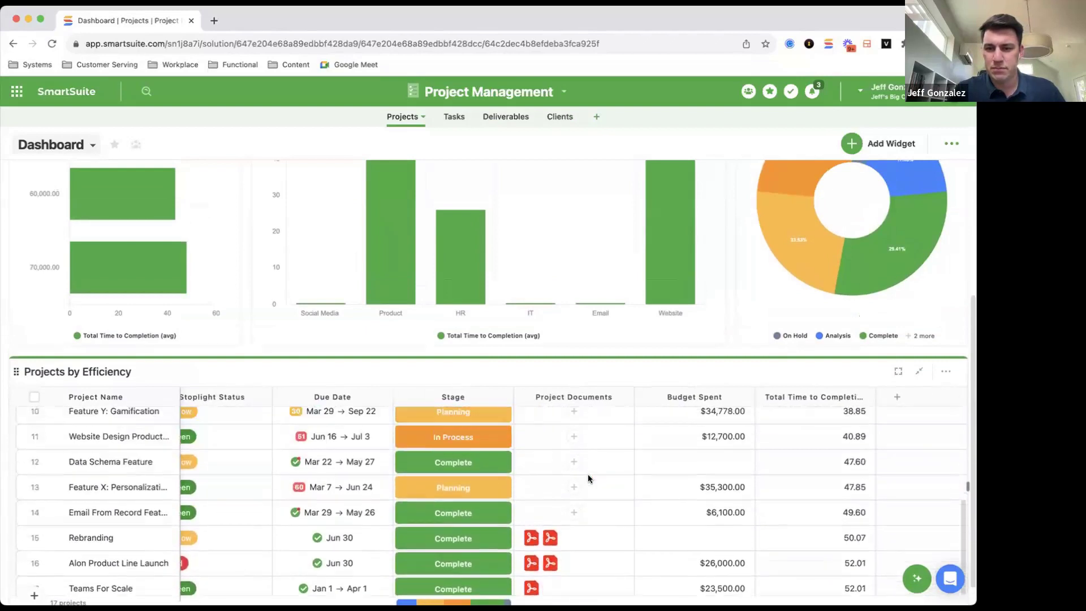
{"action": "scroll", "coordinate": [588, 475], "scroll_direction": "left", "scroll_amount": 2}
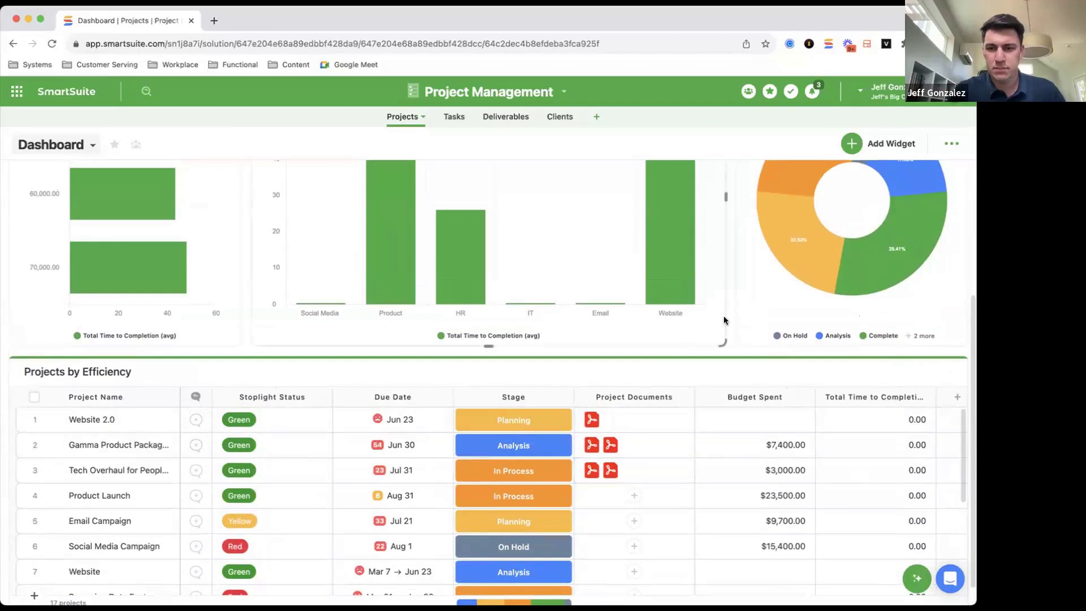
{"action": "scroll", "coordinate": [728, 318], "scroll_direction": "up", "scroll_amount": 5}
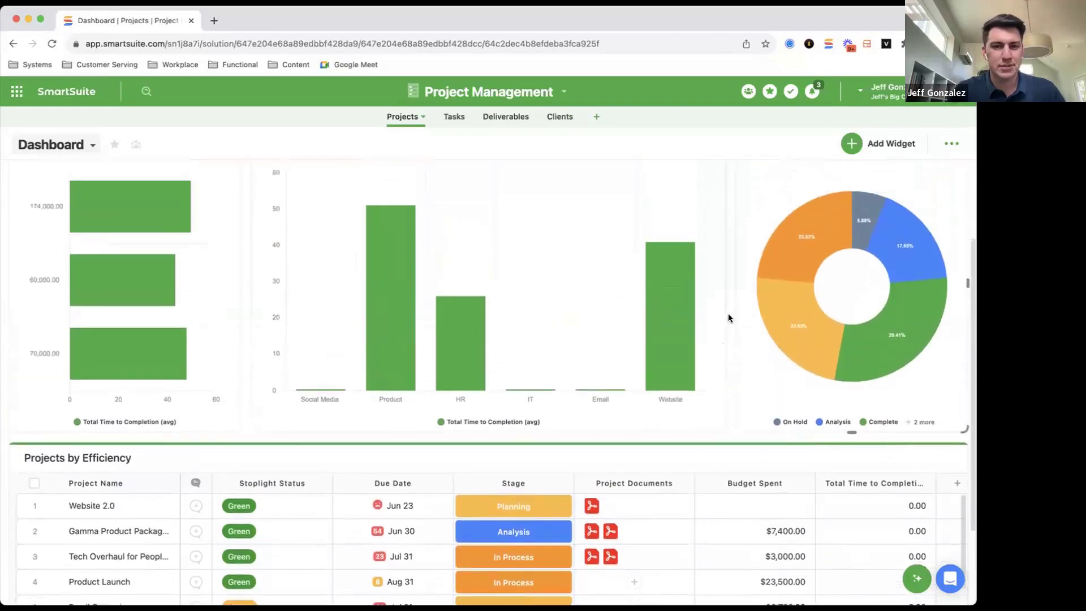
Return to the Project Management/CRM: Webinar solution and switch the Accounts table to Grid View.
{"action": "left_click", "coordinate": [17, 93]}
{"action": "scroll", "coordinate": [560, 354], "scroll_direction": "down", "scroll_amount": 5}
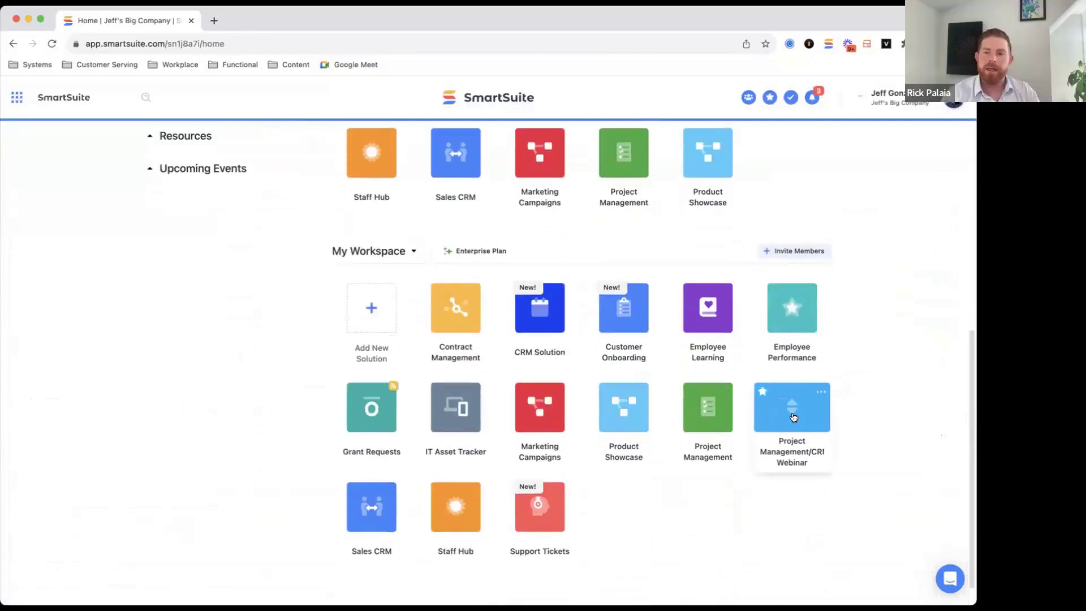
{"action": "left_click", "coordinate": [793, 408]}
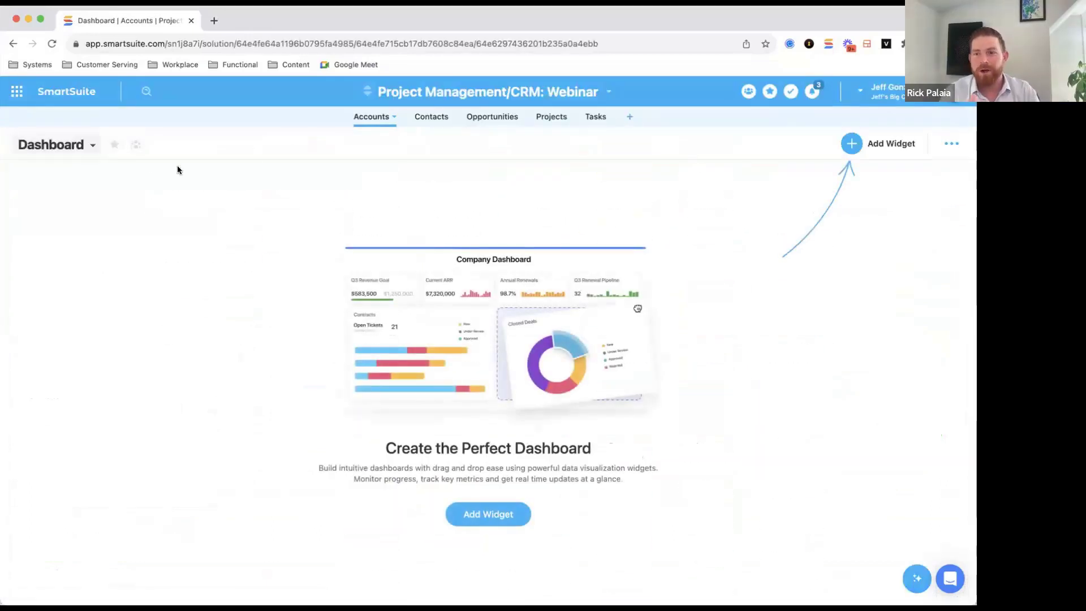
{"action": "left_click", "coordinate": [93, 146]}
{"action": "left_click", "coordinate": [67, 212]}
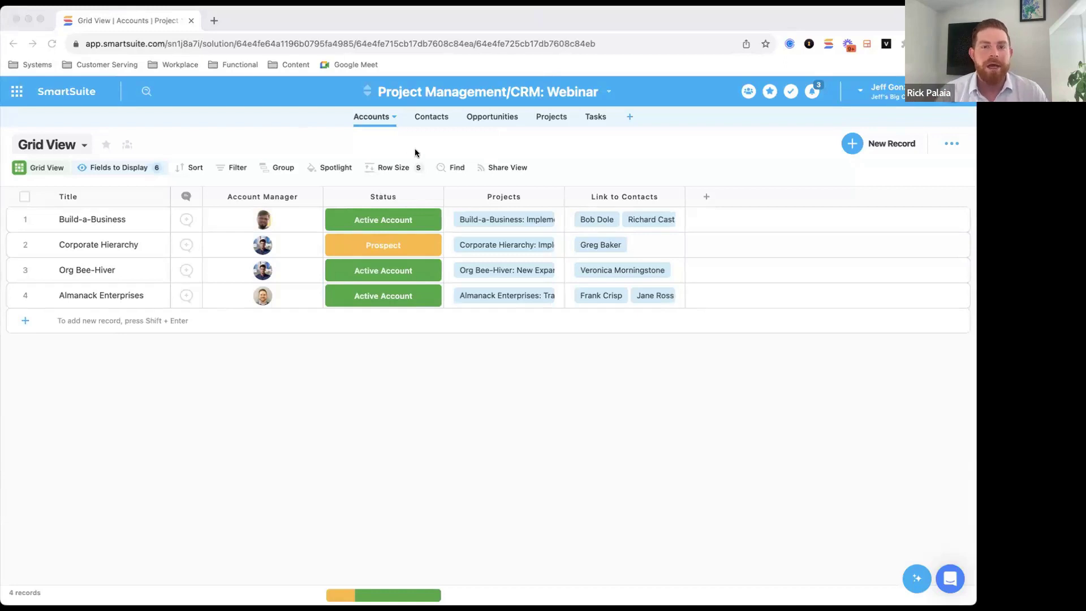
Open the Build-a-Business account record and enable Emails in its Communication Center settings.
{"action": "left_click", "coordinate": [40, 219]}
{"action": "left_click", "coordinate": [741, 112]}
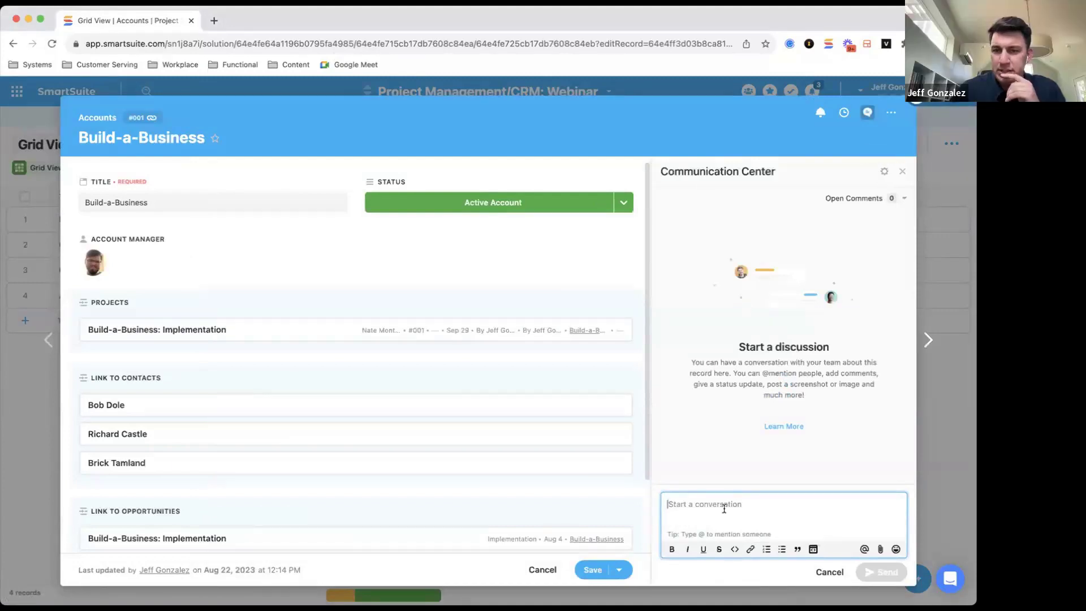
{"action": "left_click", "coordinate": [882, 174]}
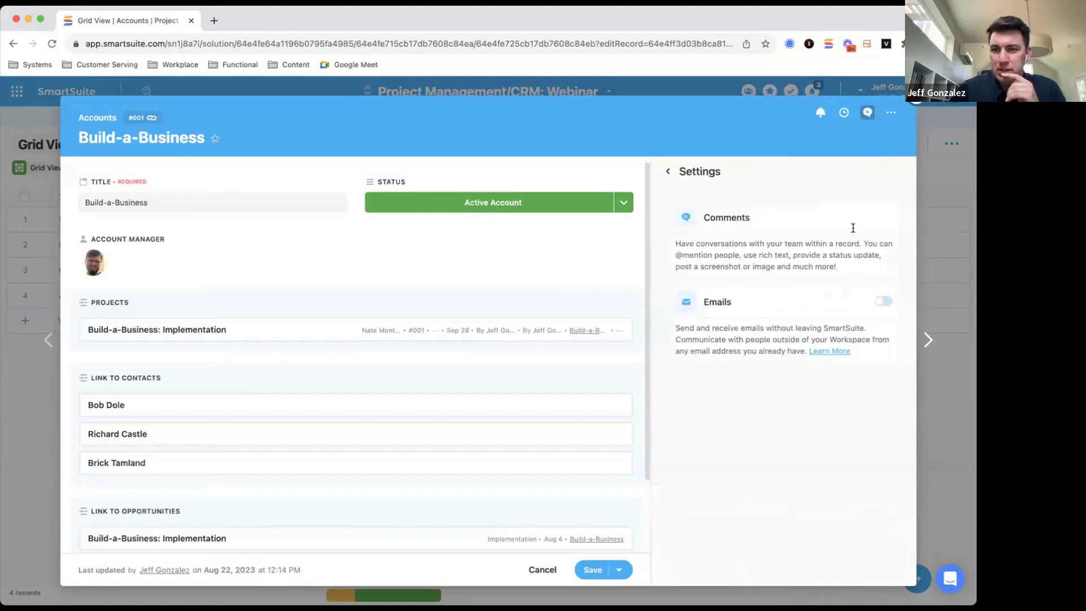
{"action": "left_click", "coordinate": [884, 303]}
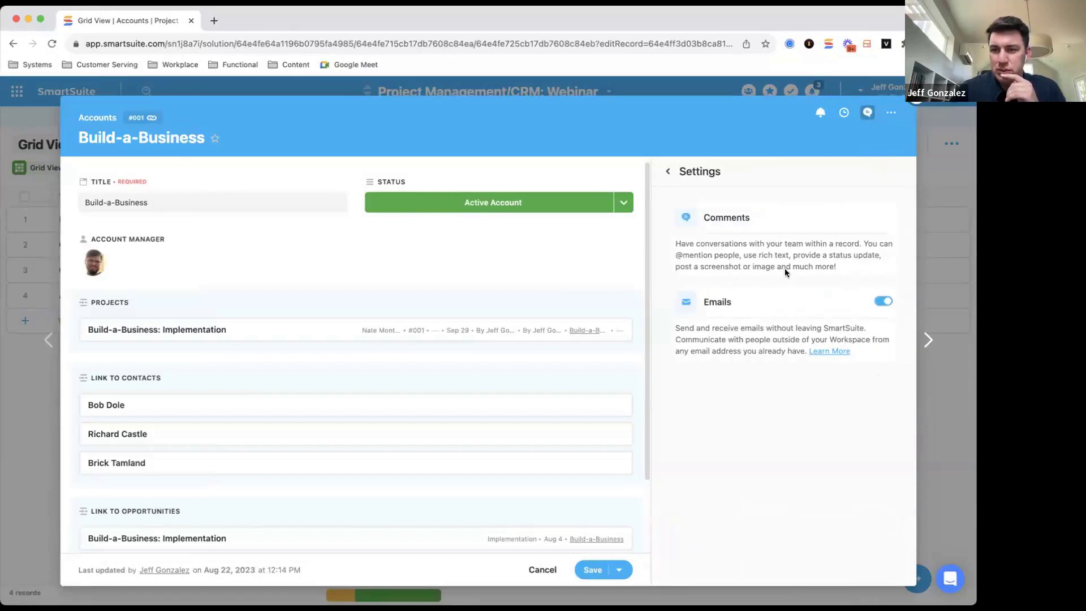
{"action": "left_click", "coordinate": [668, 171]}
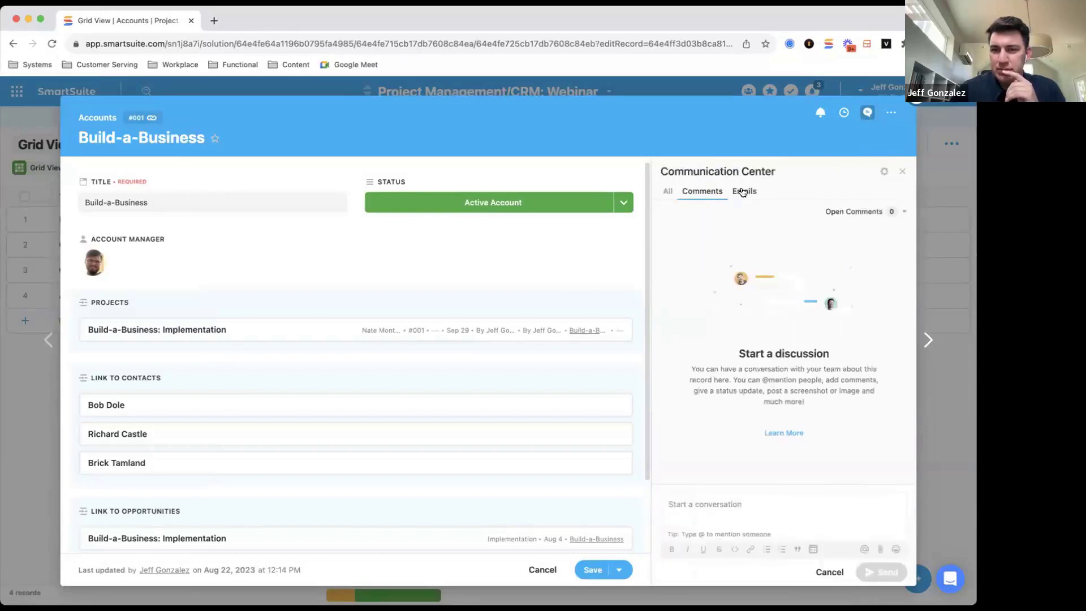
Start a new email from the Build-a-Business record, check which email fields can serve as recipients, discard the draft and close the record.
{"action": "left_click", "coordinate": [745, 191]}
{"action": "left_click", "coordinate": [758, 560]}
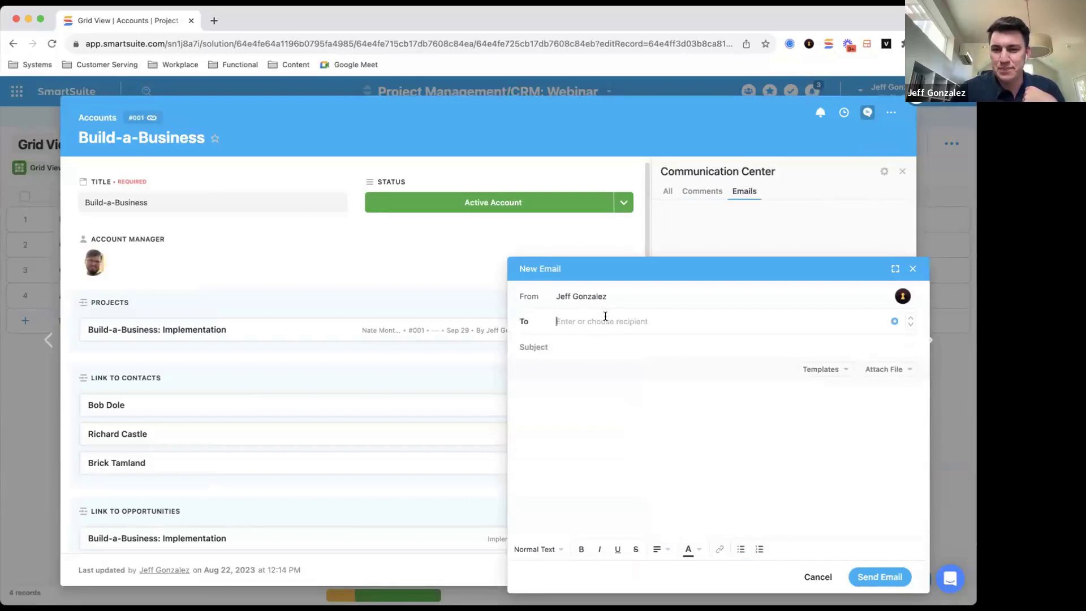
{"action": "left_click", "coordinate": [894, 321]}
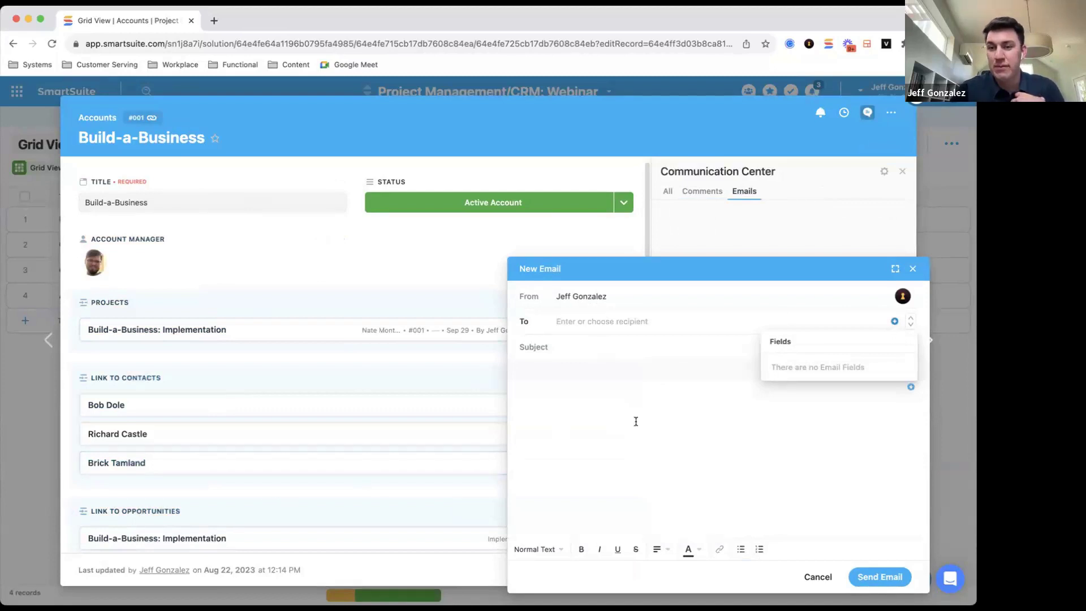
{"action": "left_click", "coordinate": [681, 416]}
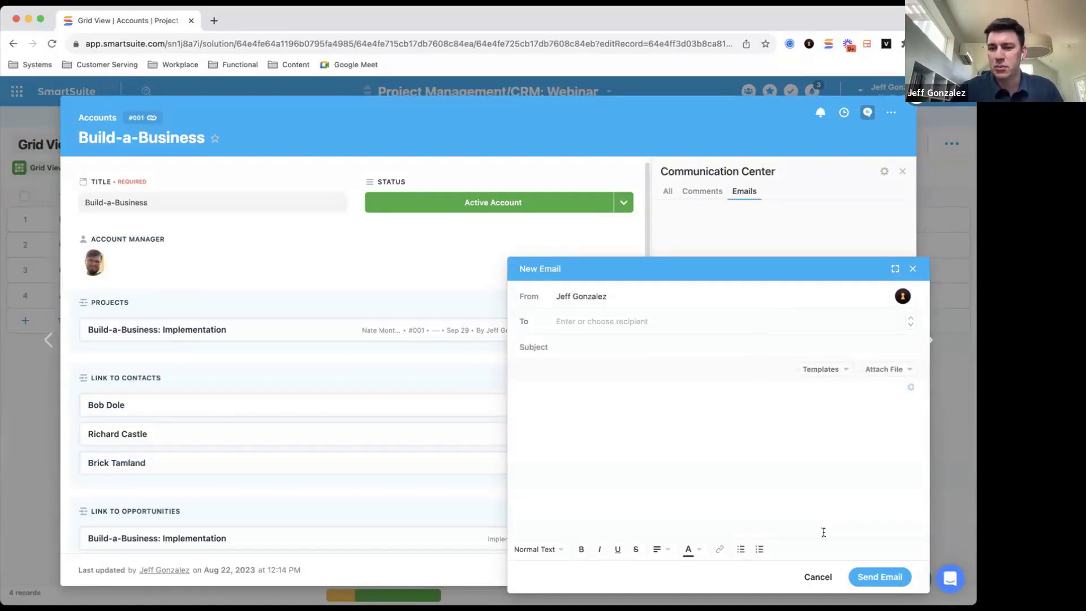
{"action": "left_click", "coordinate": [817, 574]}
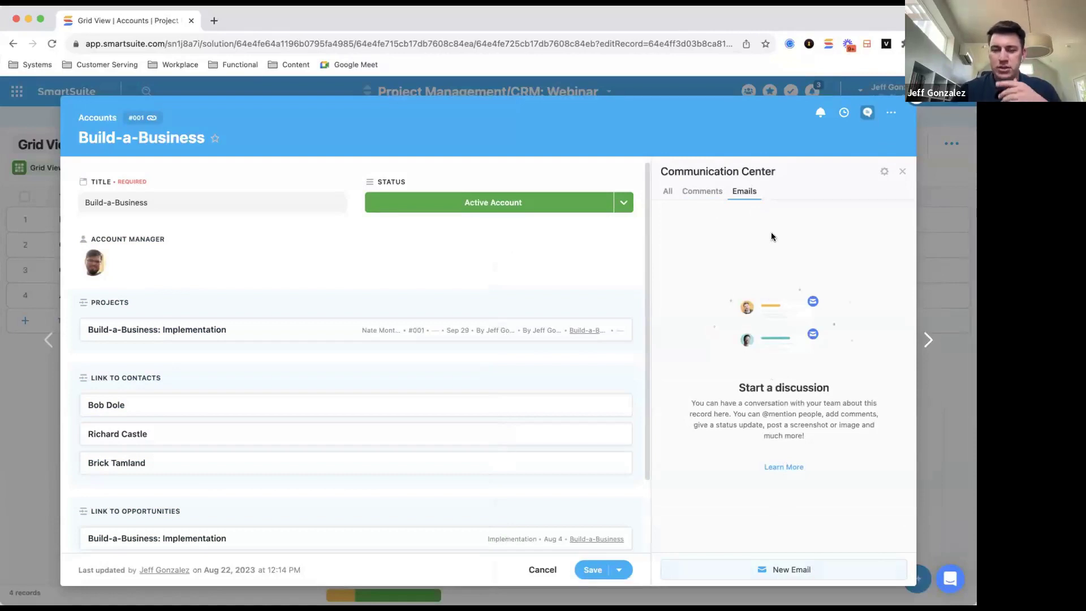
{"action": "left_click", "coordinate": [901, 173]}
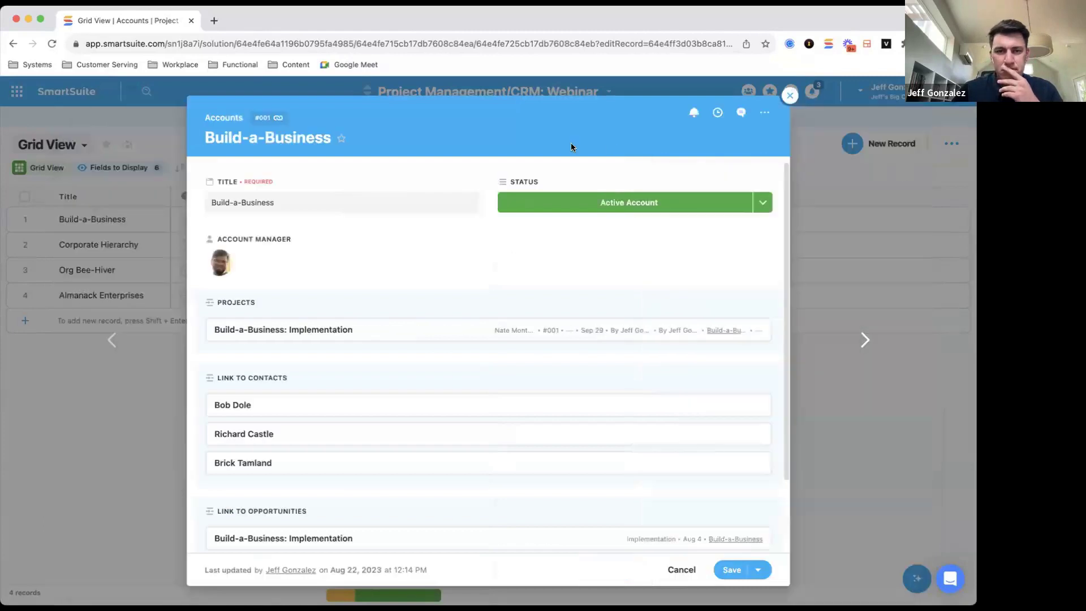
{"action": "left_click", "coordinate": [789, 96]}
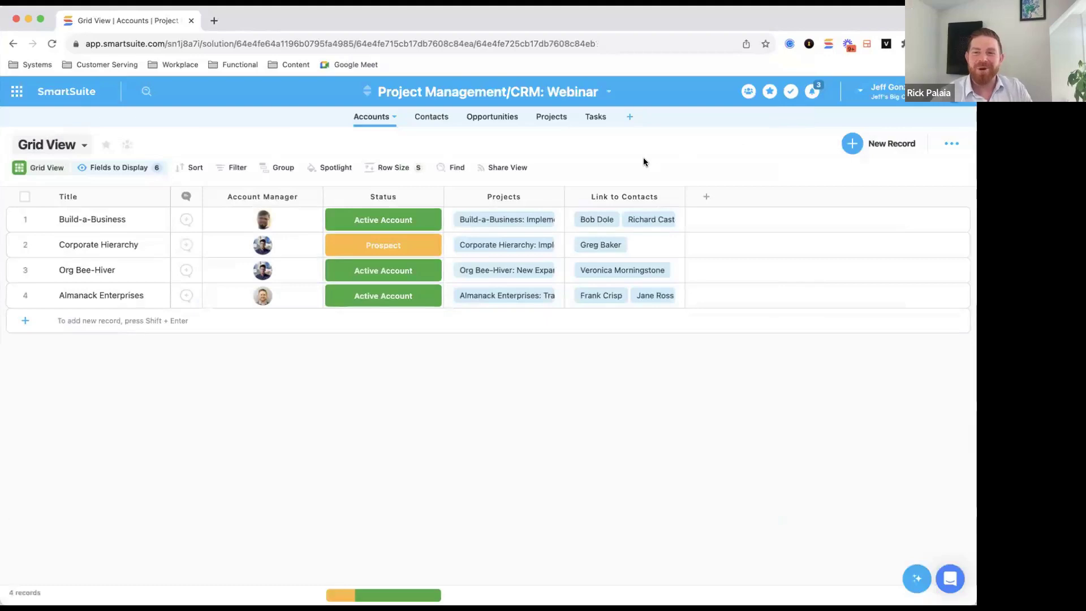